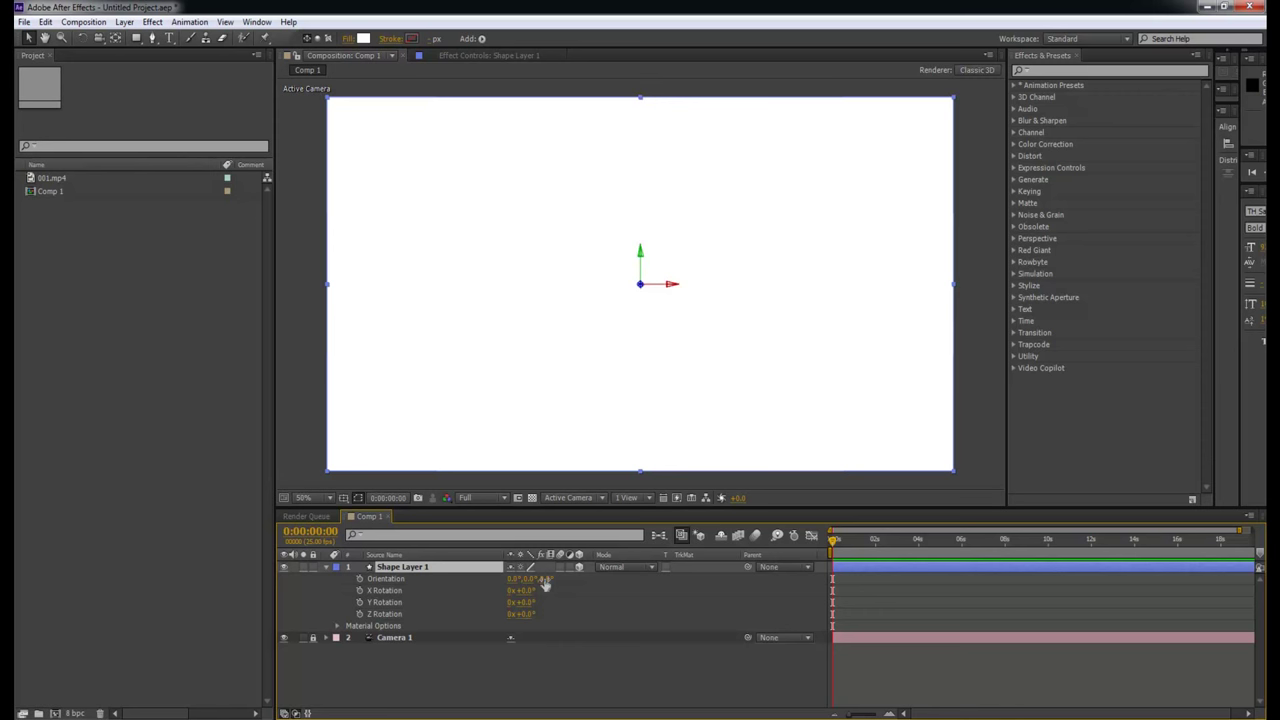
# Try rotating Shape Layer 1 around its X axis and reset its X Rotation to 0°.
pyautogui.click(513, 675)
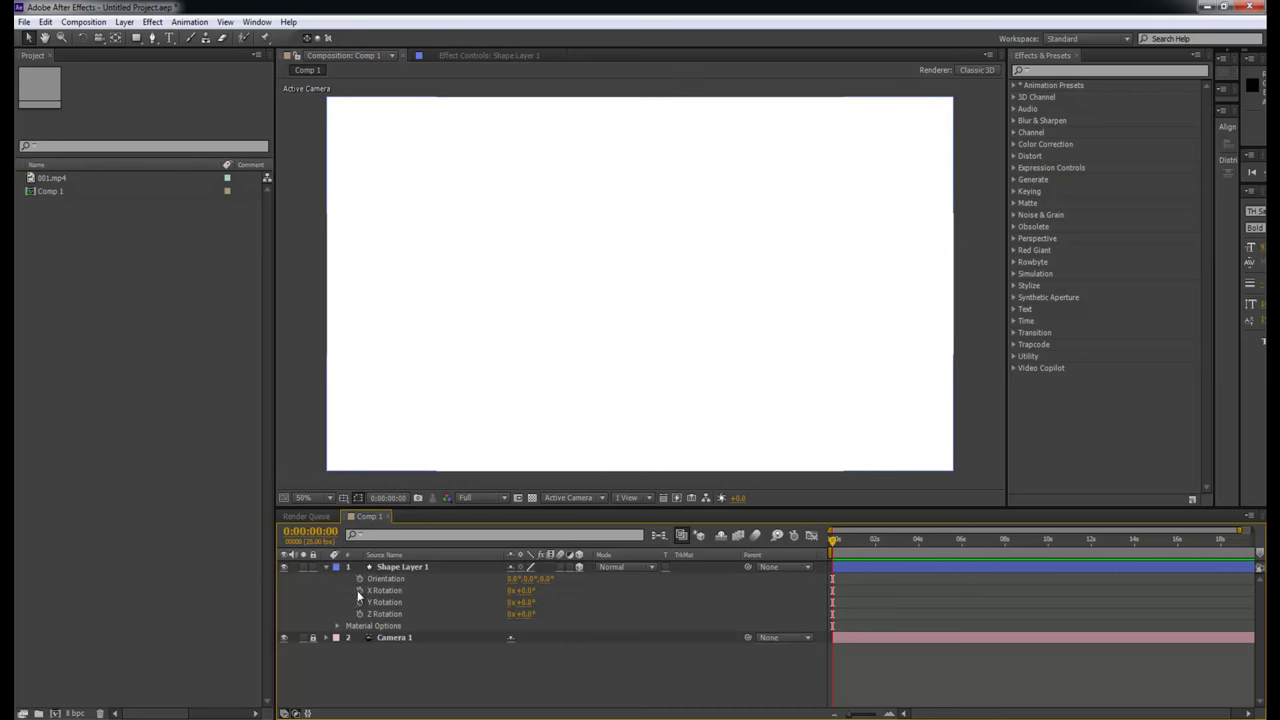
pyautogui.moveTo(520, 590)
pyautogui.mouseDown()
pyautogui.moveTo(257, 612)
pyautogui.moveTo(979, 643)
pyautogui.mouseUp()
pyautogui.click(509, 592)
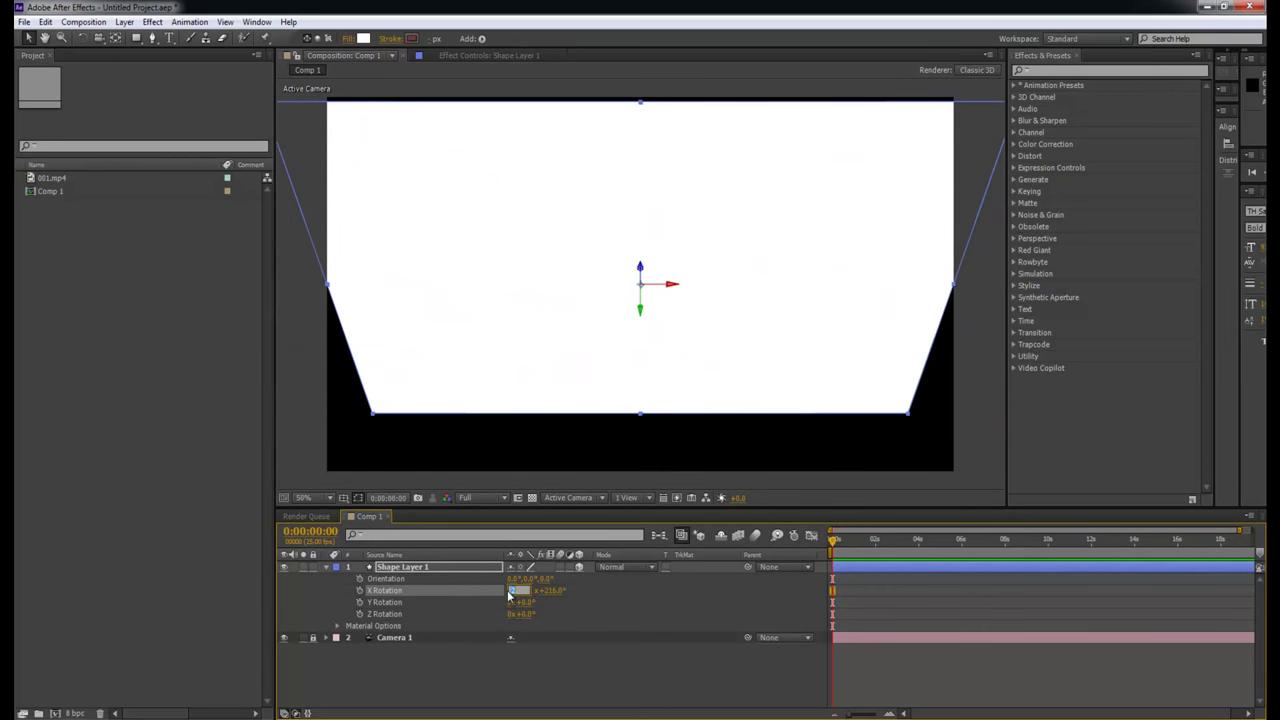
pyautogui.press('Return')
pyautogui.click(525, 592)
pyautogui.write('0')
pyautogui.press('Return')
# Lay Shape Layer 1 flat as a floor plane by setting its X Rotation to 90°.
pyautogui.click(526, 591)
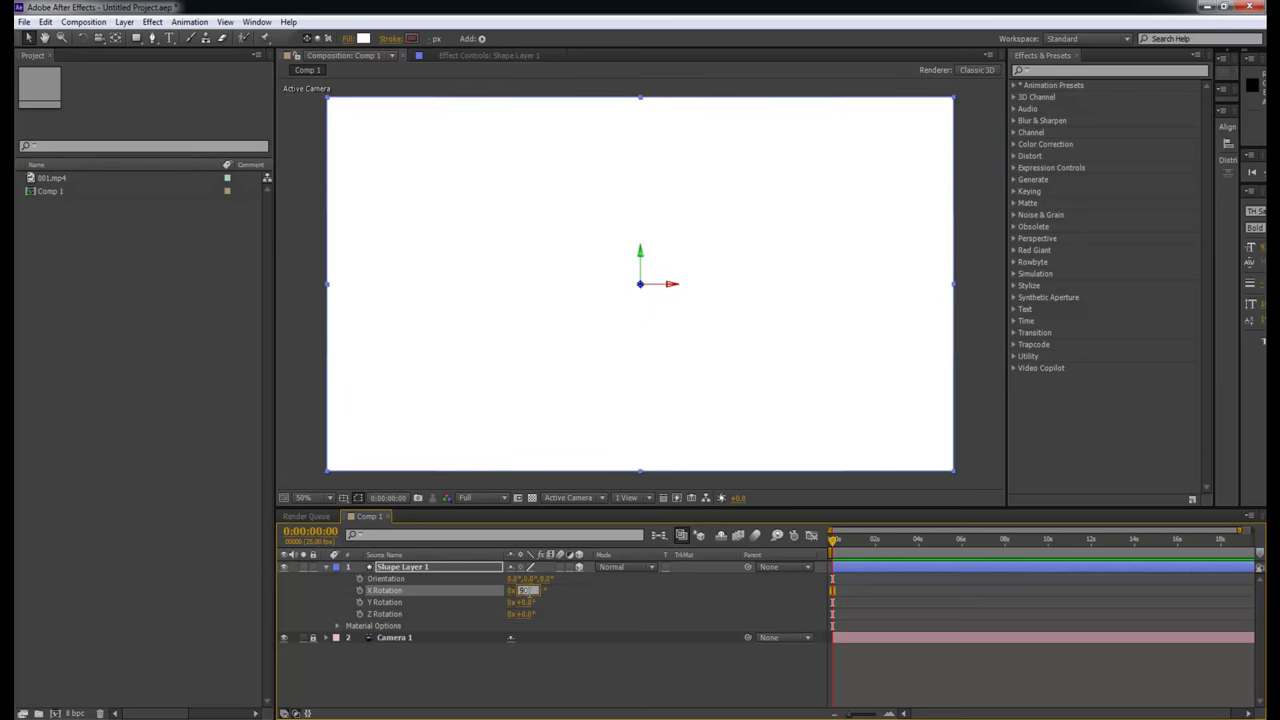
pyautogui.write('90')
pyautogui.press('Return')
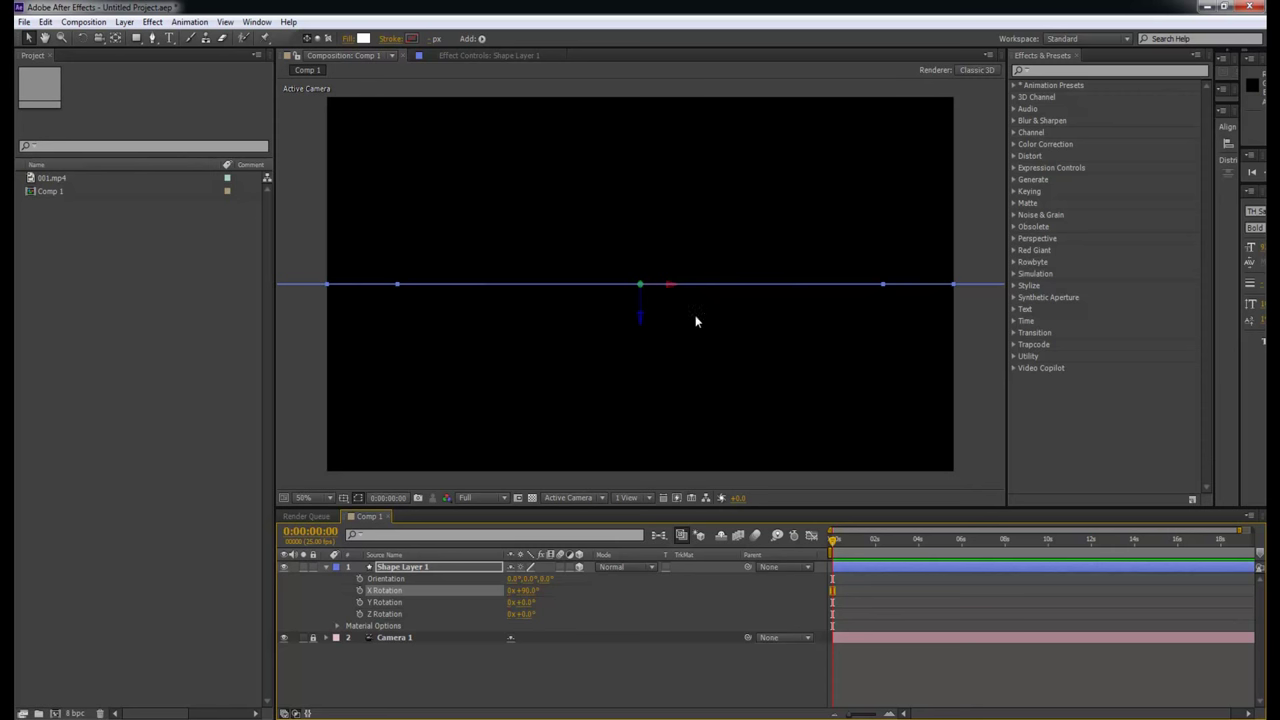
pyautogui.press('c')
pyautogui.moveTo(694, 320); pyautogui.dragTo(617, 248)
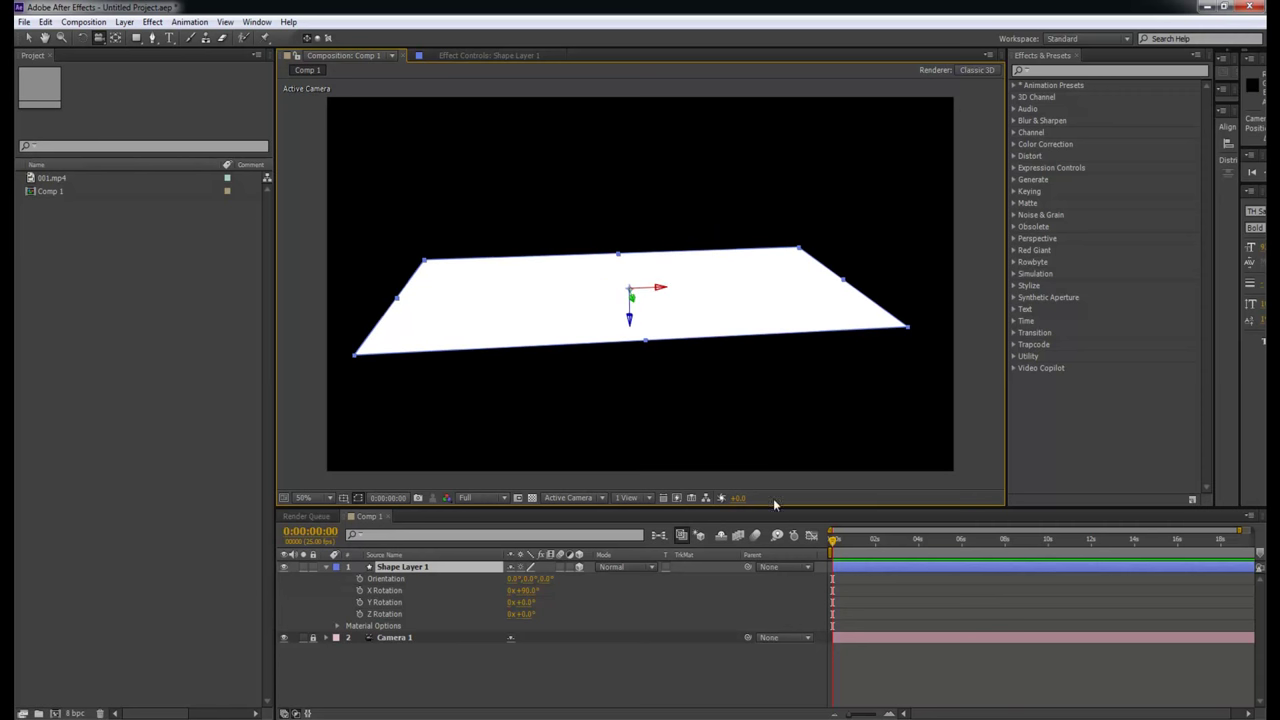
pyautogui.click(857, 572)
pyautogui.hotkey('ctrl', 'd')
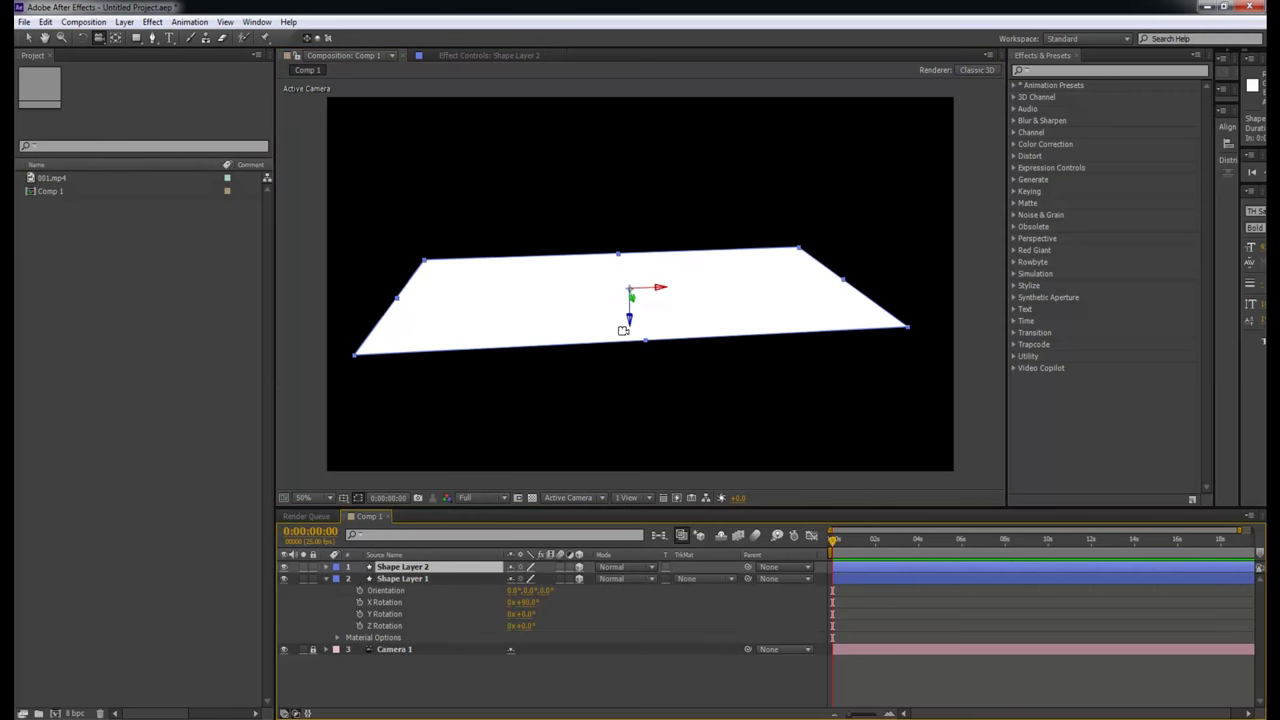
pyautogui.press('v')
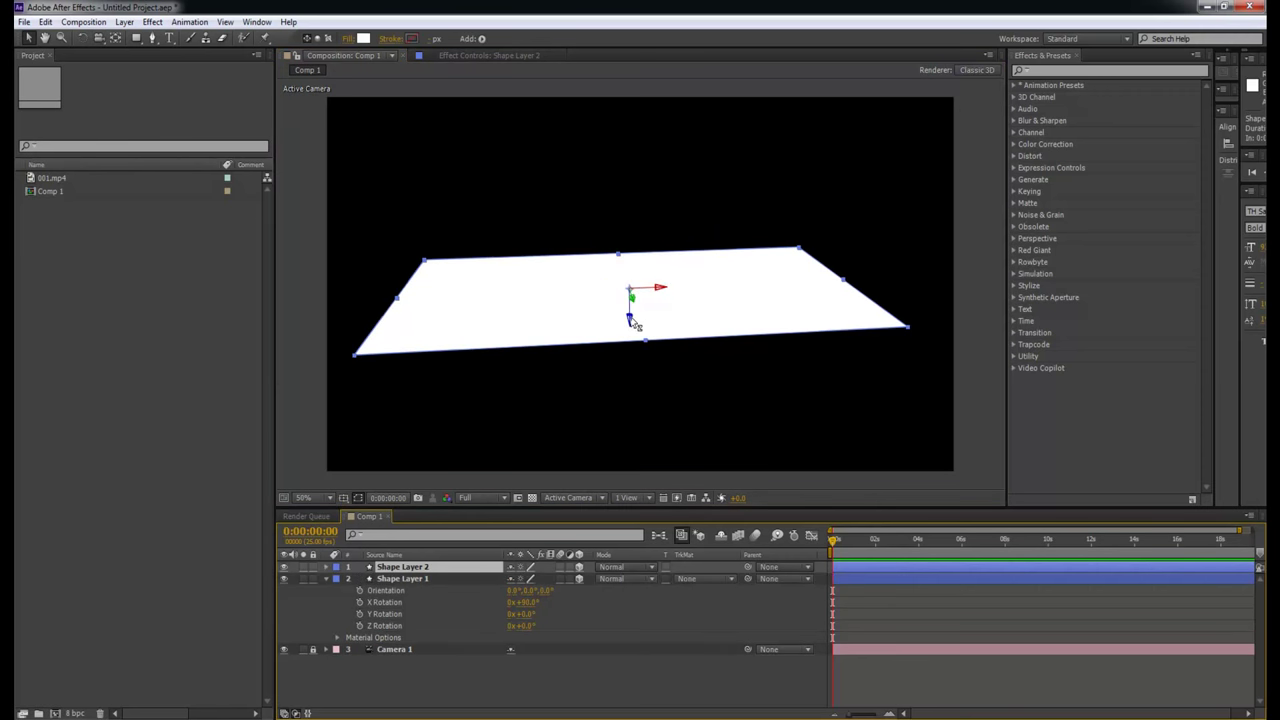
pyautogui.press('Delete')
# Set Shape Layer 1's X Rotation to -90° so its Z axis points upward.
pyautogui.click(858, 566)
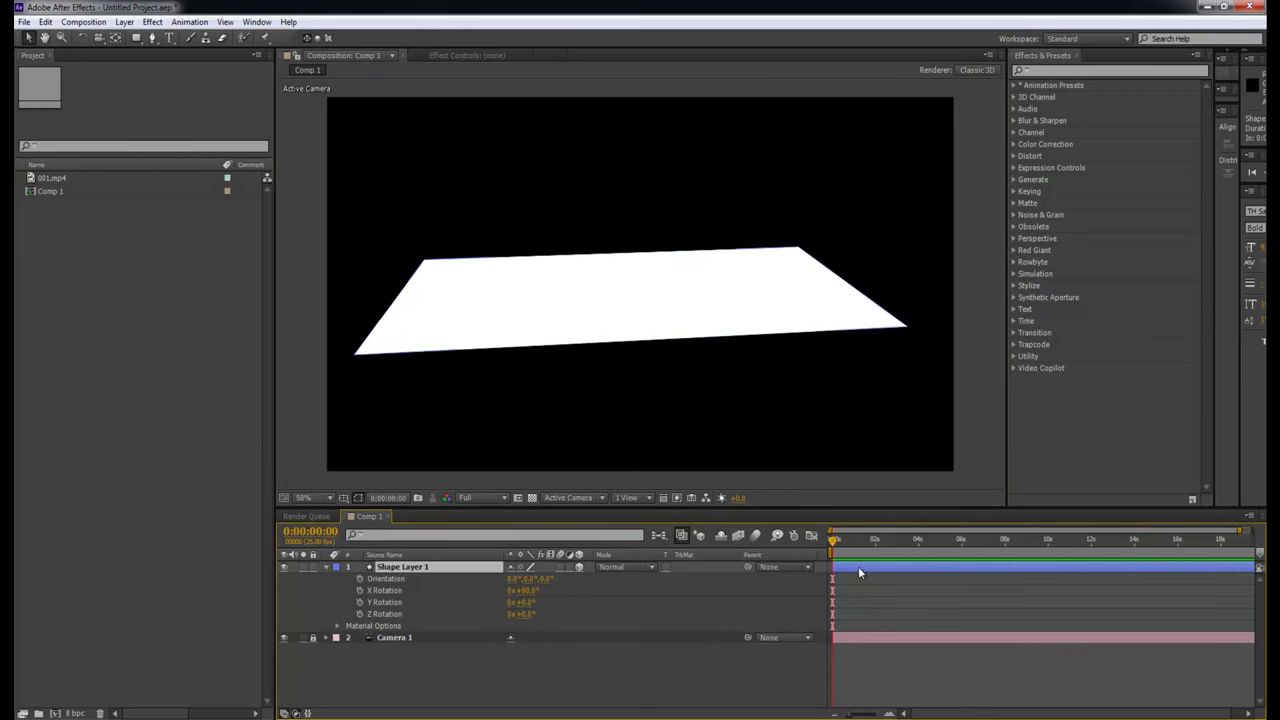
pyautogui.click(525, 590)
pyautogui.write('-90')
pyautogui.press('Return')
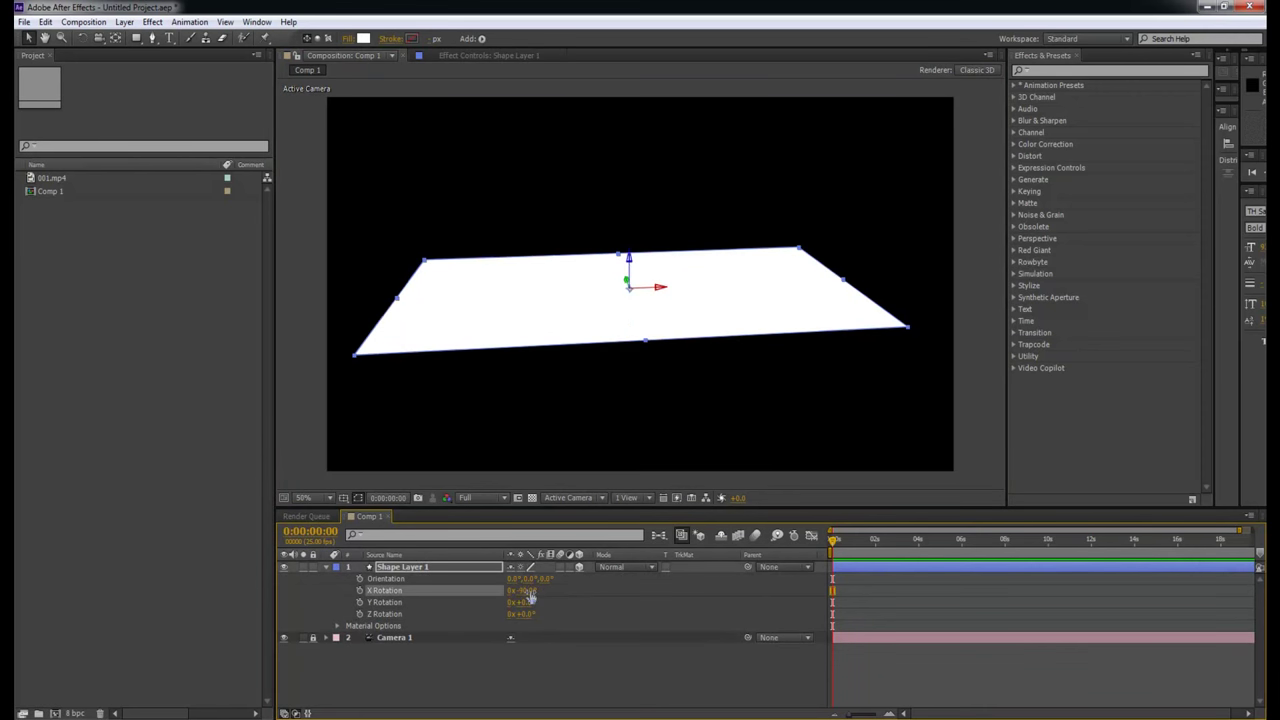
# Duplicate the floor plane and raise the copy along its Z axis to form a ceiling above it.
pyautogui.press('c')
pyautogui.moveTo(656, 292); pyautogui.dragTo(688, 313)
pyautogui.hotkey('ctrl', 'd')
pyautogui.press('v')
pyautogui.moveTo(631, 266); pyautogui.dragTo(643, 7)
pyautogui.press('c')
pyautogui.moveTo(662, 186); pyautogui.dragTo(647, 275)
# Duplicate the ceiling plane and stand the copy upright by setting its X Rotation to 0°.
pyautogui.hotkey('ctrl', 'd')
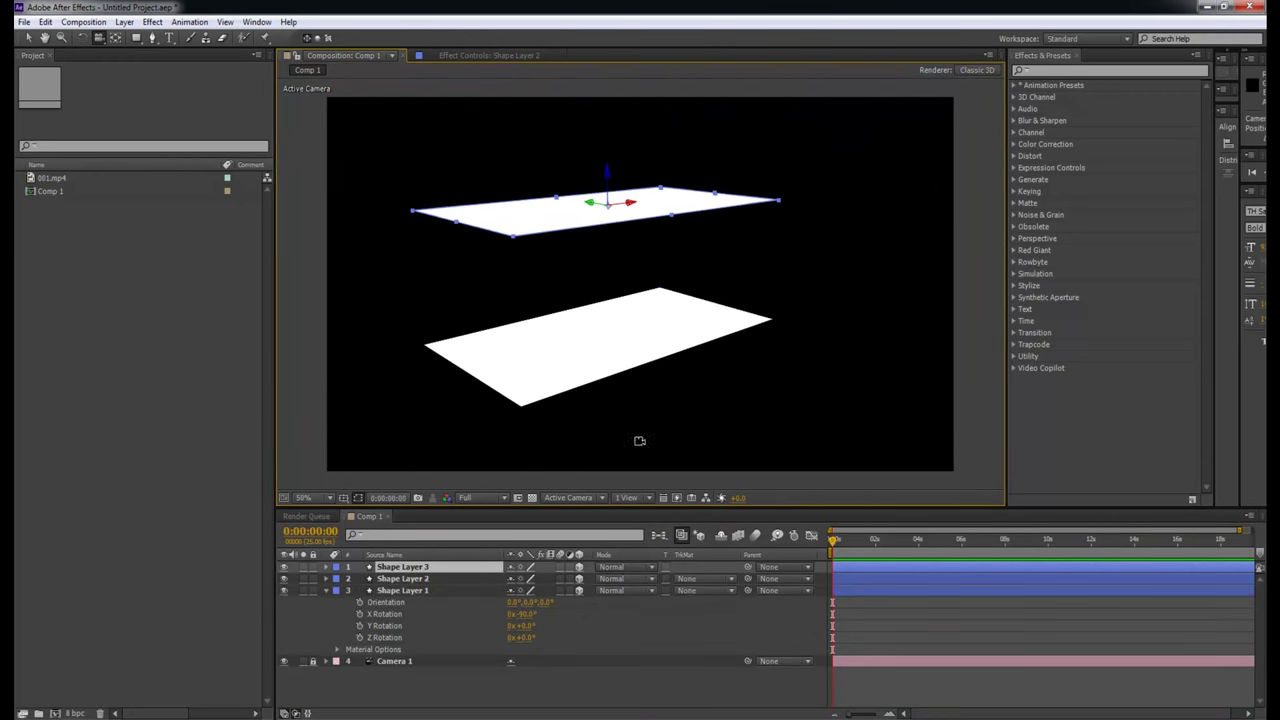
pyautogui.press('r')
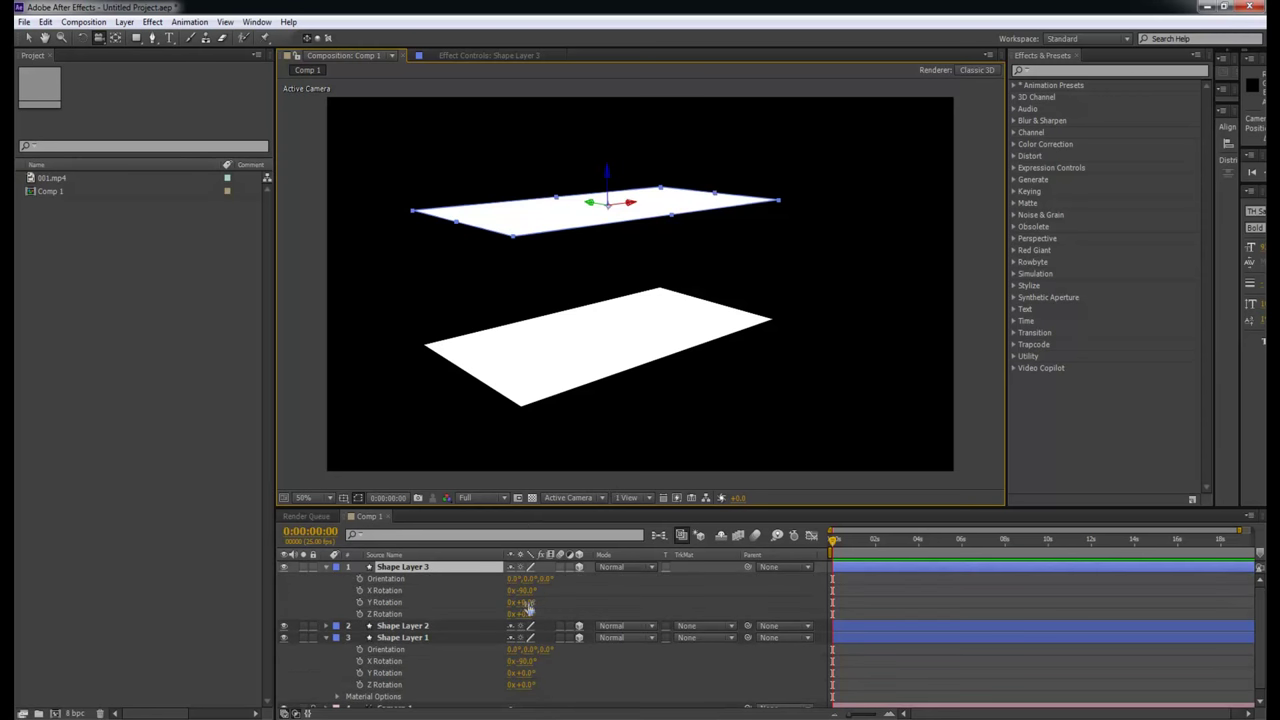
pyautogui.moveTo(526, 591); pyautogui.dragTo(585, 604)
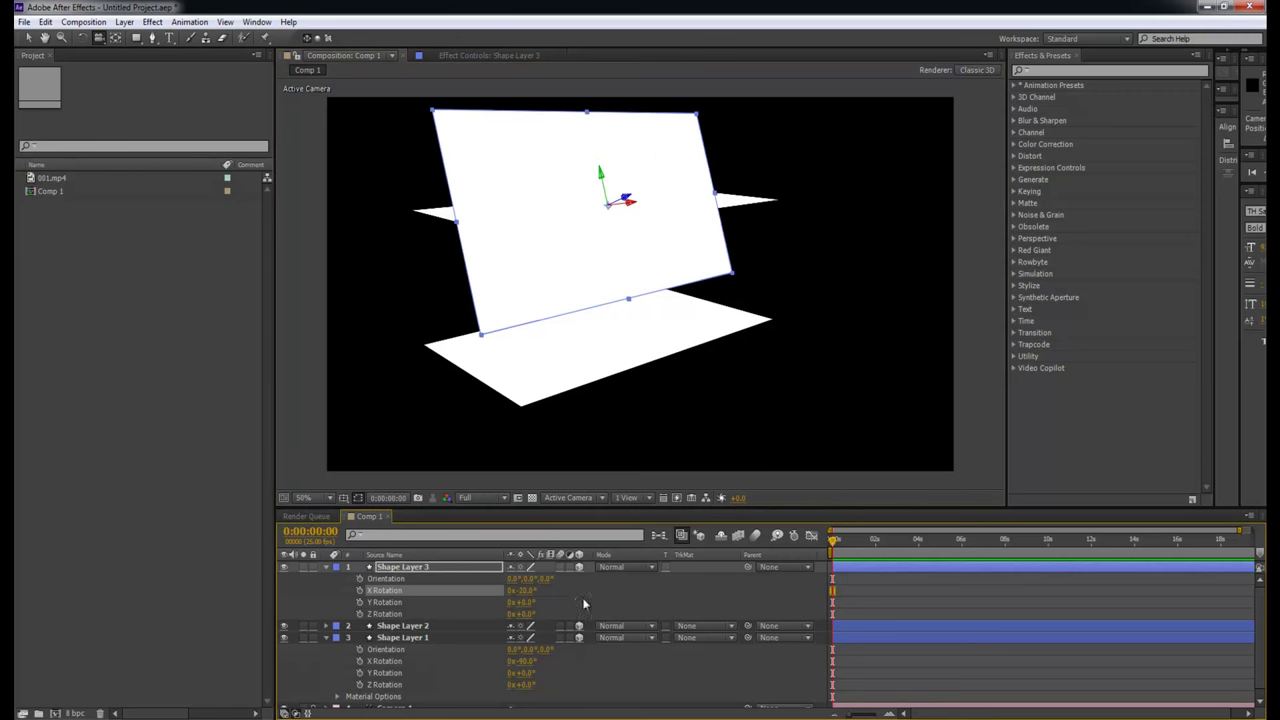
pyautogui.click(527, 590)
pyautogui.write('0')
pyautogui.press('Return')
# Move the upright plane along its Z axis to the far edge of the floor and ceiling as a wall.
pyautogui.press('c')
pyautogui.moveTo(569, 207); pyautogui.dragTo(619, 204)
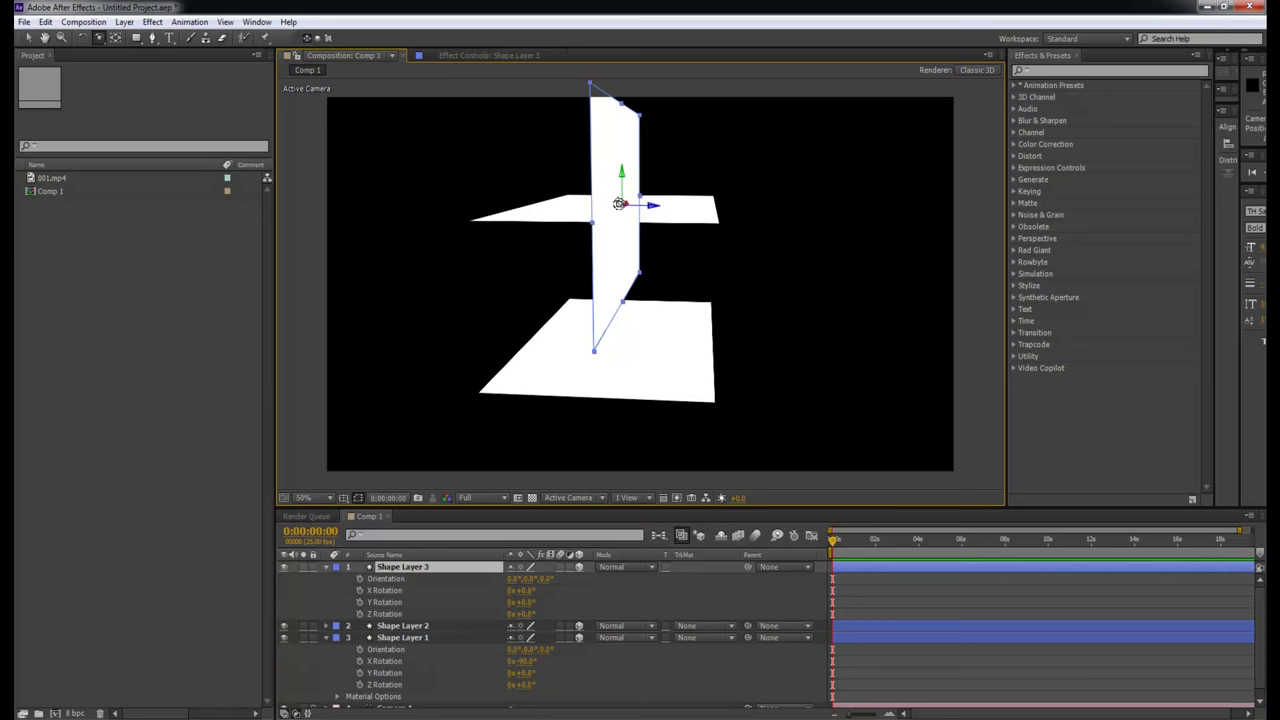
pyautogui.press('c')
pyautogui.moveTo(729, 364); pyautogui.dragTo(717, 366)
pyautogui.moveTo(746, 316)
pyautogui.mouseDown()
pyautogui.moveTo(791, 320)
pyautogui.moveTo(697, 343)
pyautogui.moveTo(783, 334)
pyautogui.moveTo(780, 306)
pyautogui.moveTo(756, 336)
pyautogui.moveTo(757, 323)
pyautogui.mouseUp()
pyautogui.press('v')
pyautogui.moveTo(679, 231); pyautogui.dragTo(503, 231)
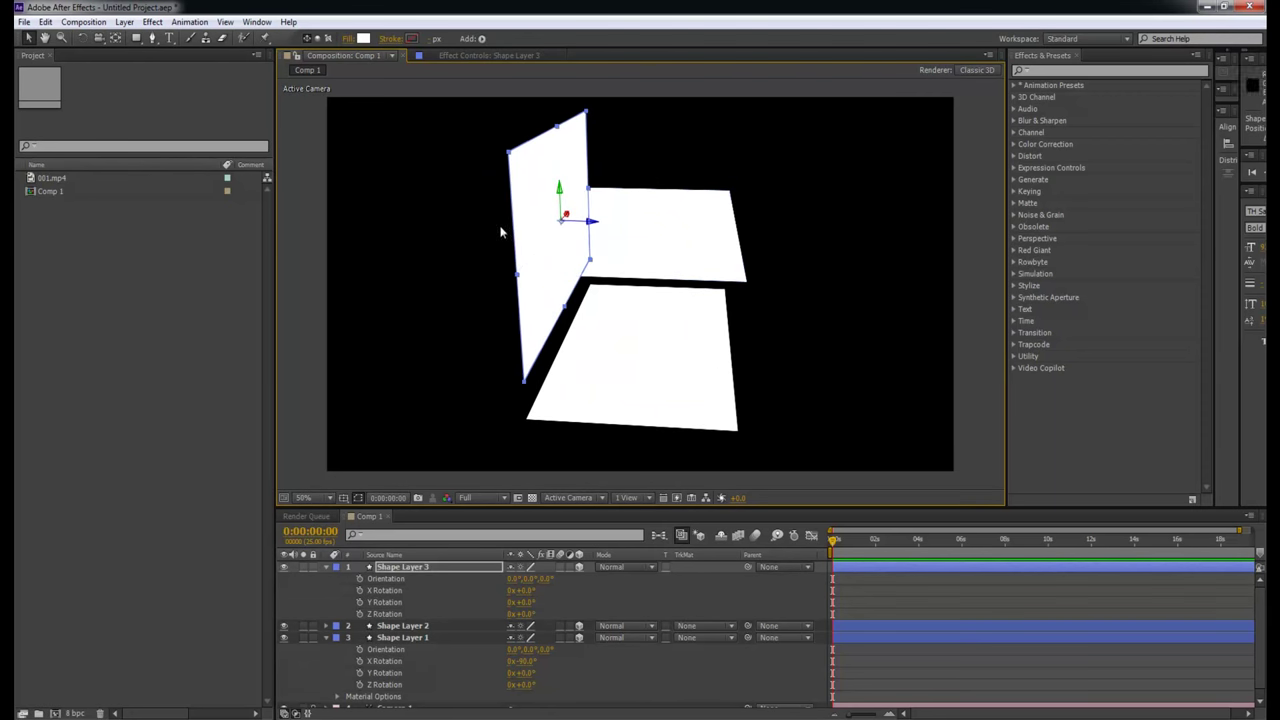
# Delete the wall plane and the ceiling plane, leaving only the floor.
pyautogui.press('Delete')
pyautogui.click(700, 271)
pyautogui.press('Delete')
pyautogui.click(705, 367)
# Change the fill colour of the floor plane, Shape Layer 1, to black.
pyautogui.press('c')
pyautogui.moveTo(777, 340); pyautogui.dragTo(720, 347)
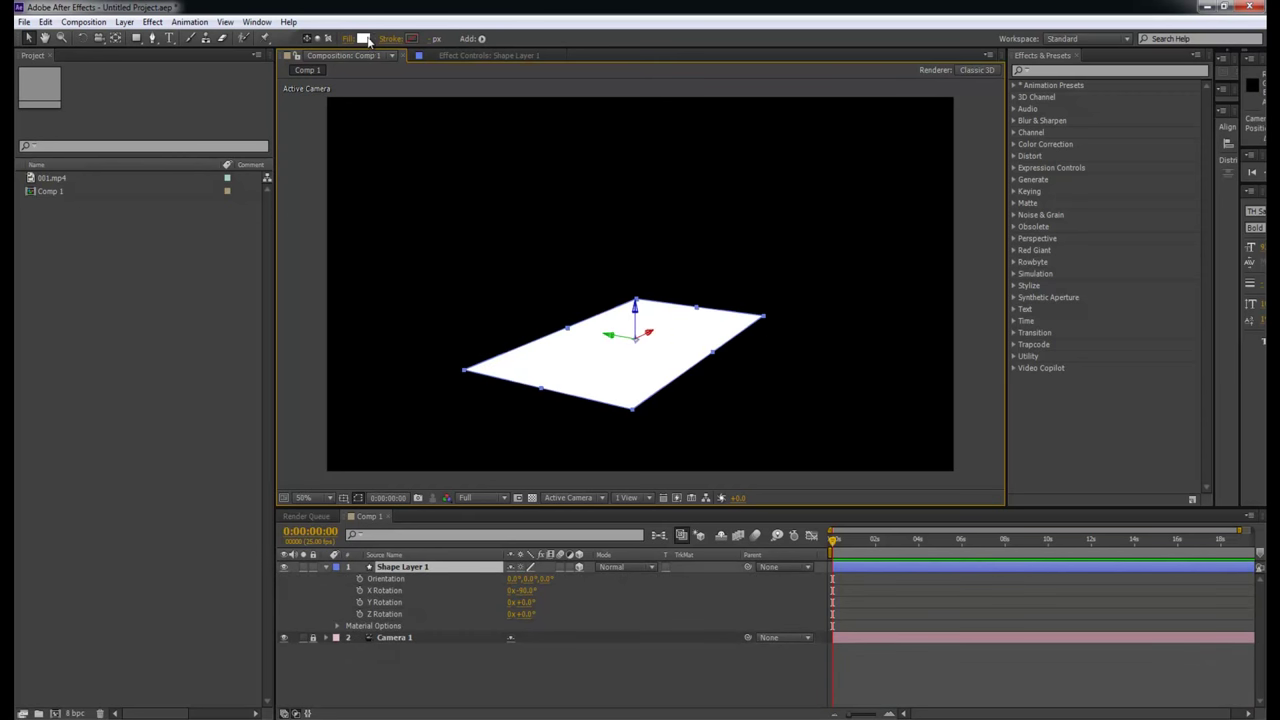
pyautogui.click(368, 39)
pyautogui.moveTo(280, 286); pyautogui.dragTo(410, 362)
pyautogui.click(489, 144)
# Apply the Grid effect to Shape Layer 1 and dock its Effect Controls beneath Effects & Presets.
pyautogui.click(1071, 70)
pyautogui.write('grid')
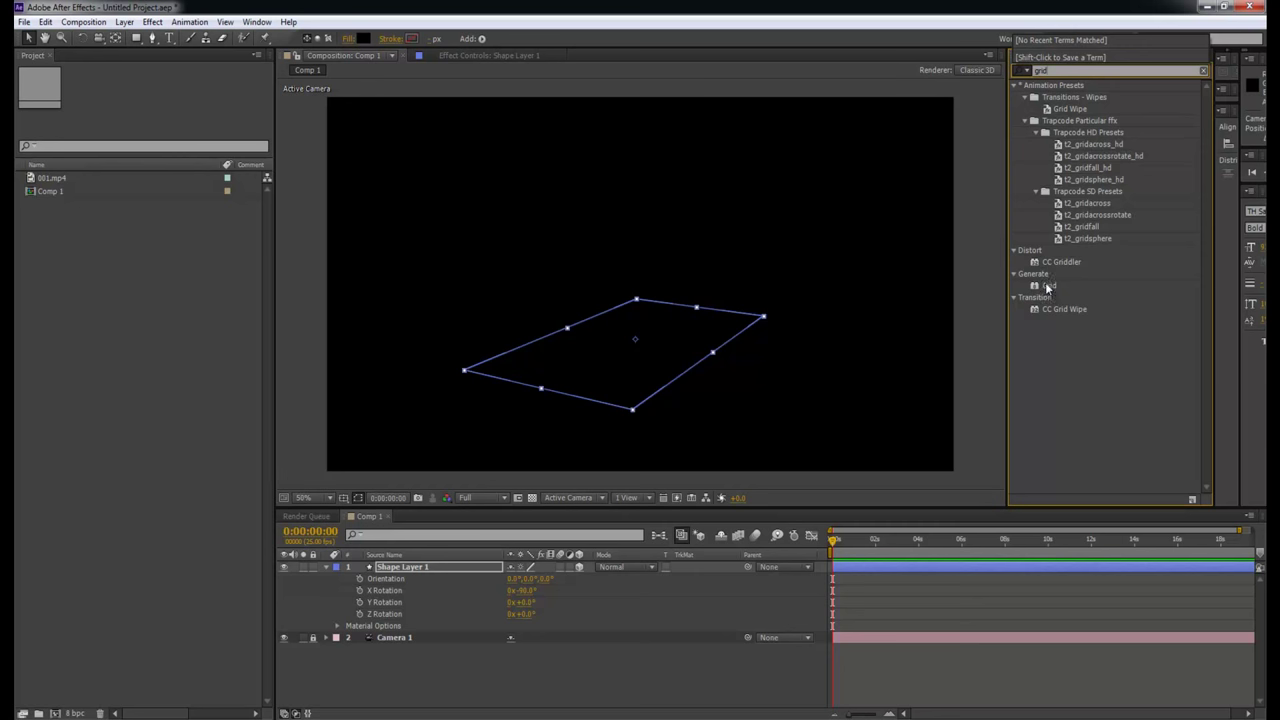
pyautogui.moveTo(1048, 287); pyautogui.dragTo(644, 357)
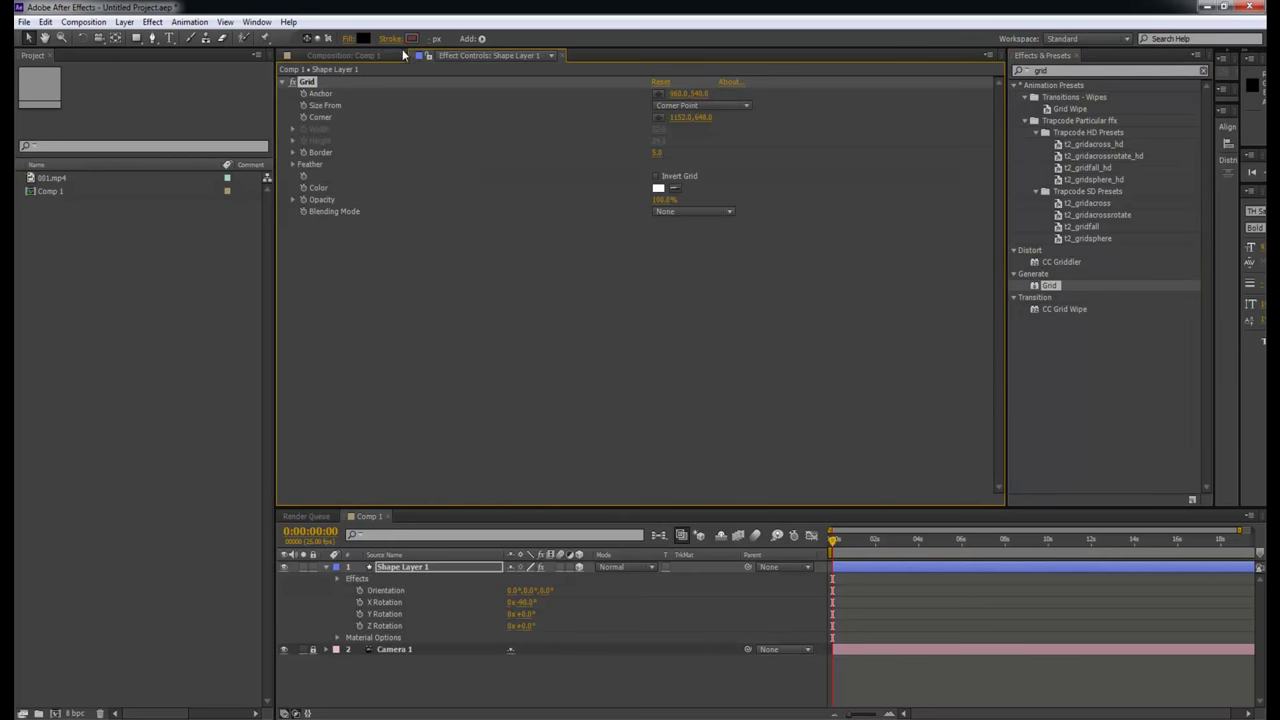
pyautogui.moveTo(409, 51); pyautogui.dragTo(1088, 476)
pyautogui.moveTo(1144, 343); pyautogui.dragTo(1146, 266)
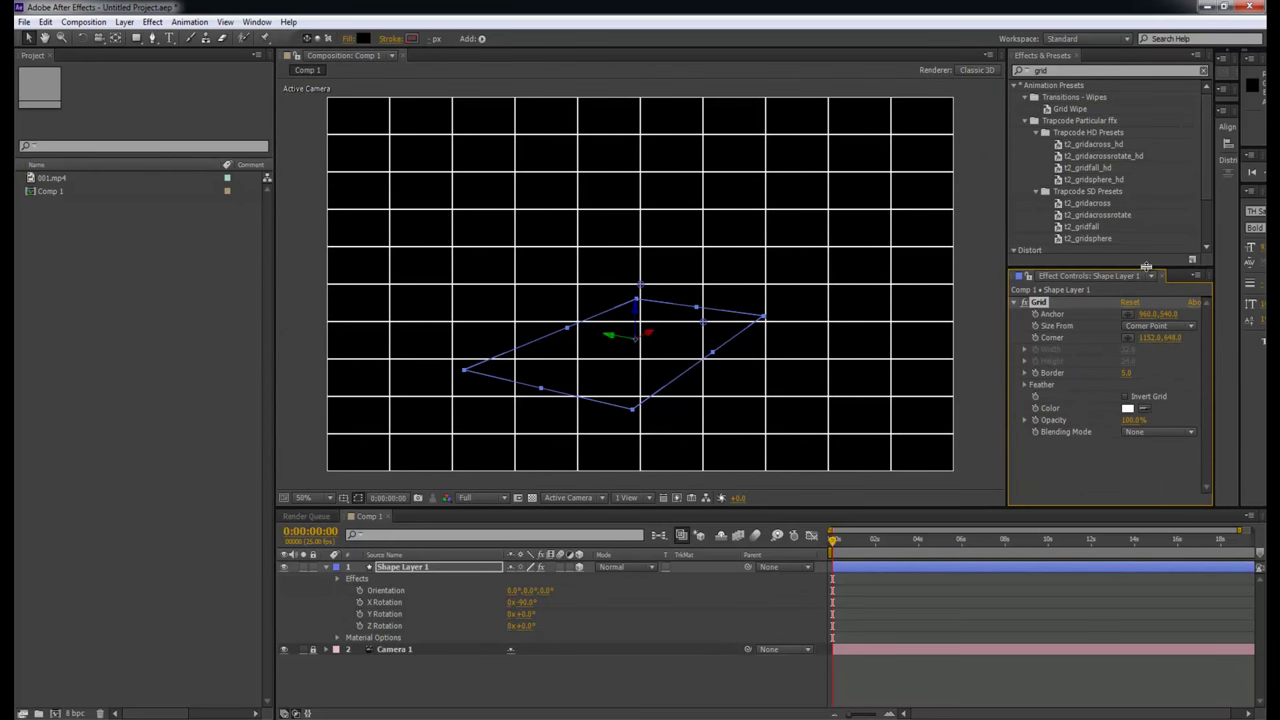
# Delete Shape Layer 1 from the composition.
pyautogui.click(926, 692)
pyautogui.click(868, 568)
pyautogui.click(868, 570)
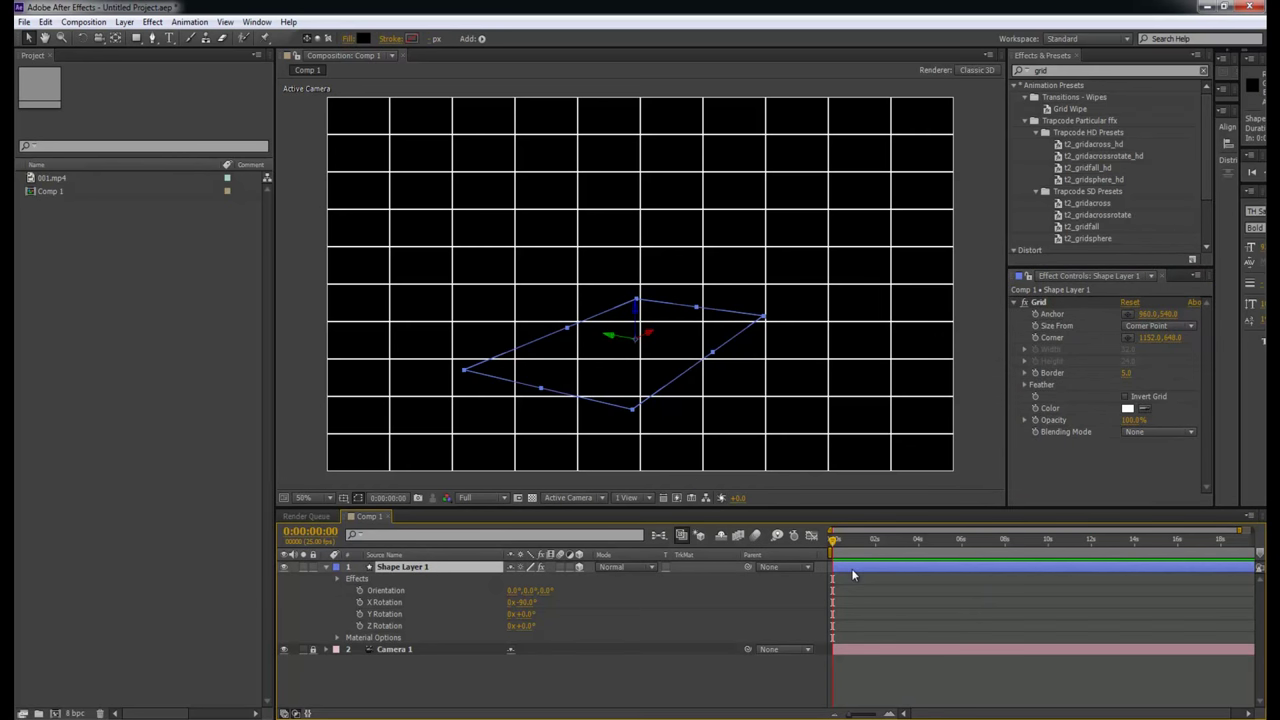
pyautogui.press('Delete')
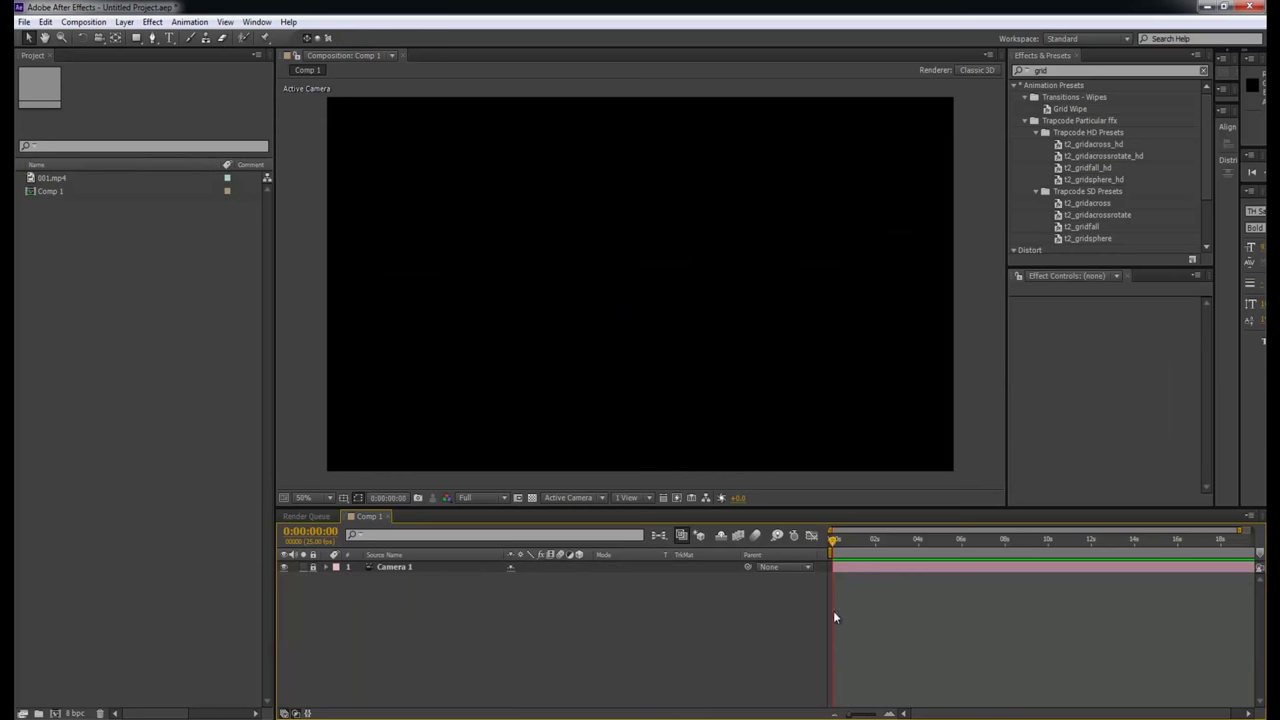
pyautogui.rightClick(833, 610)
pyautogui.click(925, 660)
# Create a rectangle shape layer filling the whole composition and apply the Grid effect to it.
pyautogui.click(136, 37)
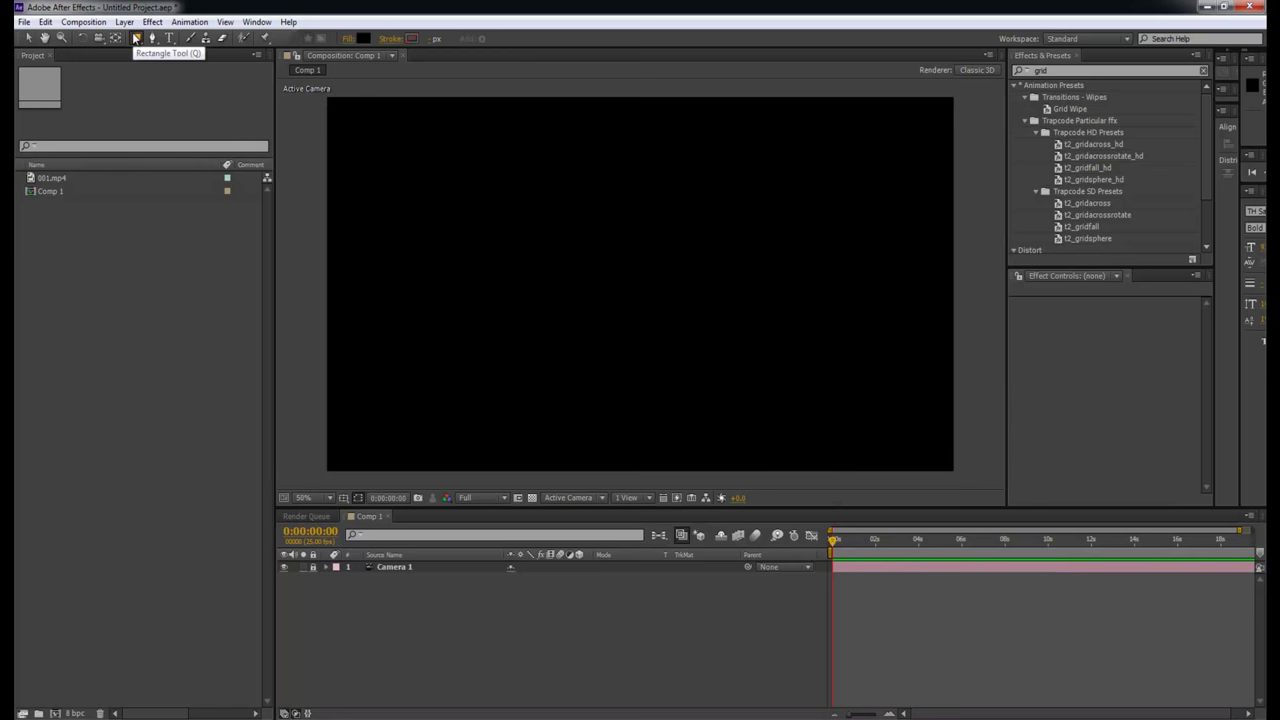
pyautogui.doubleClick(136, 37)
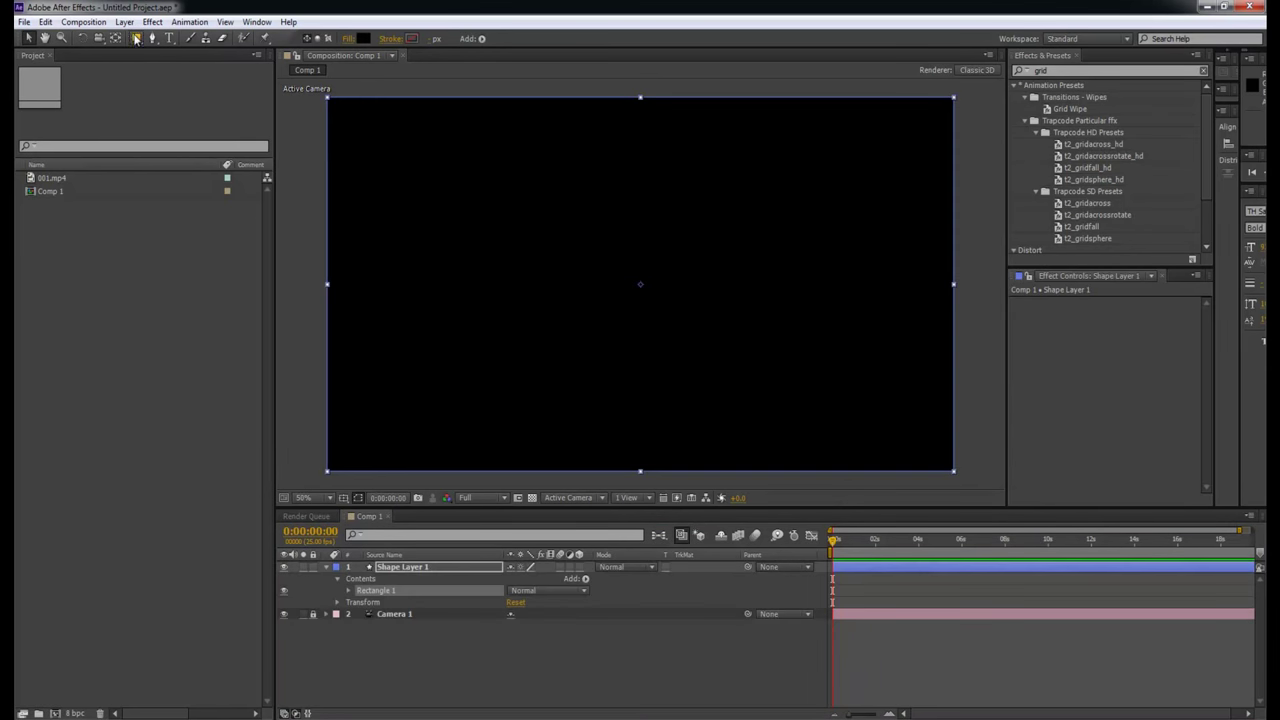
pyautogui.click(460, 666)
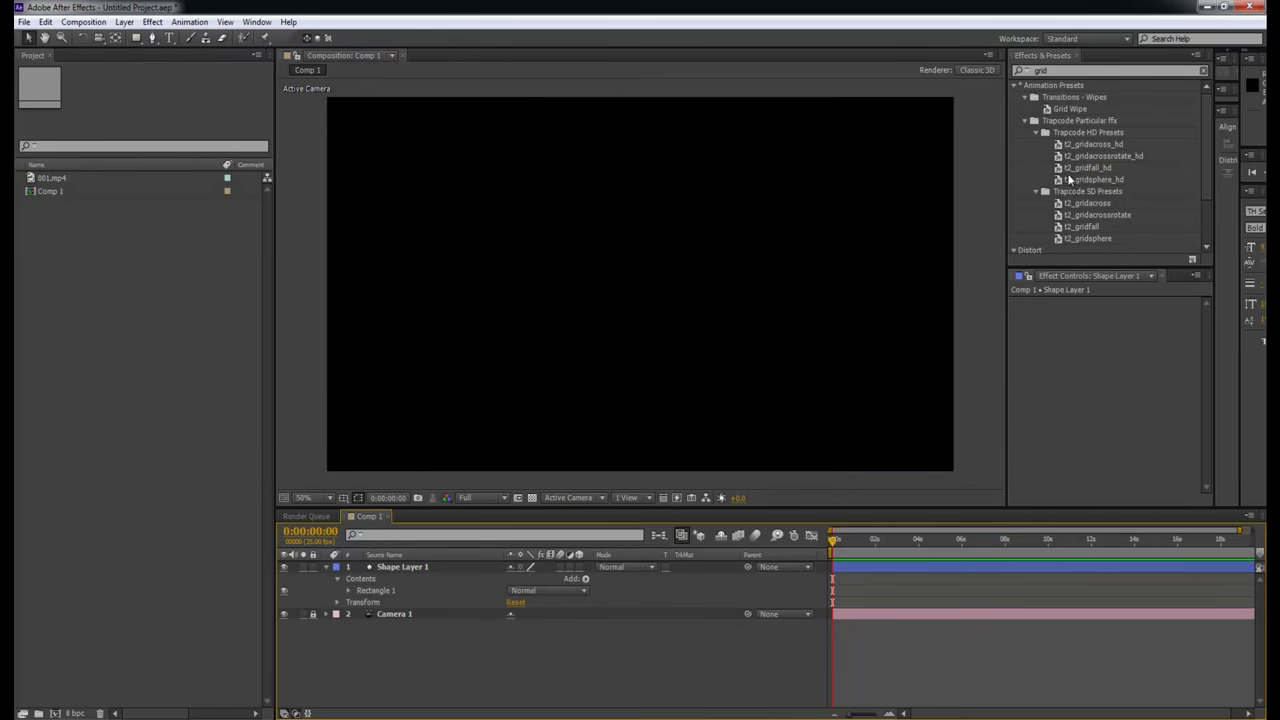
pyautogui.scroll(-2, 1083, 205)
pyautogui.moveTo(1054, 223); pyautogui.dragTo(881, 566)
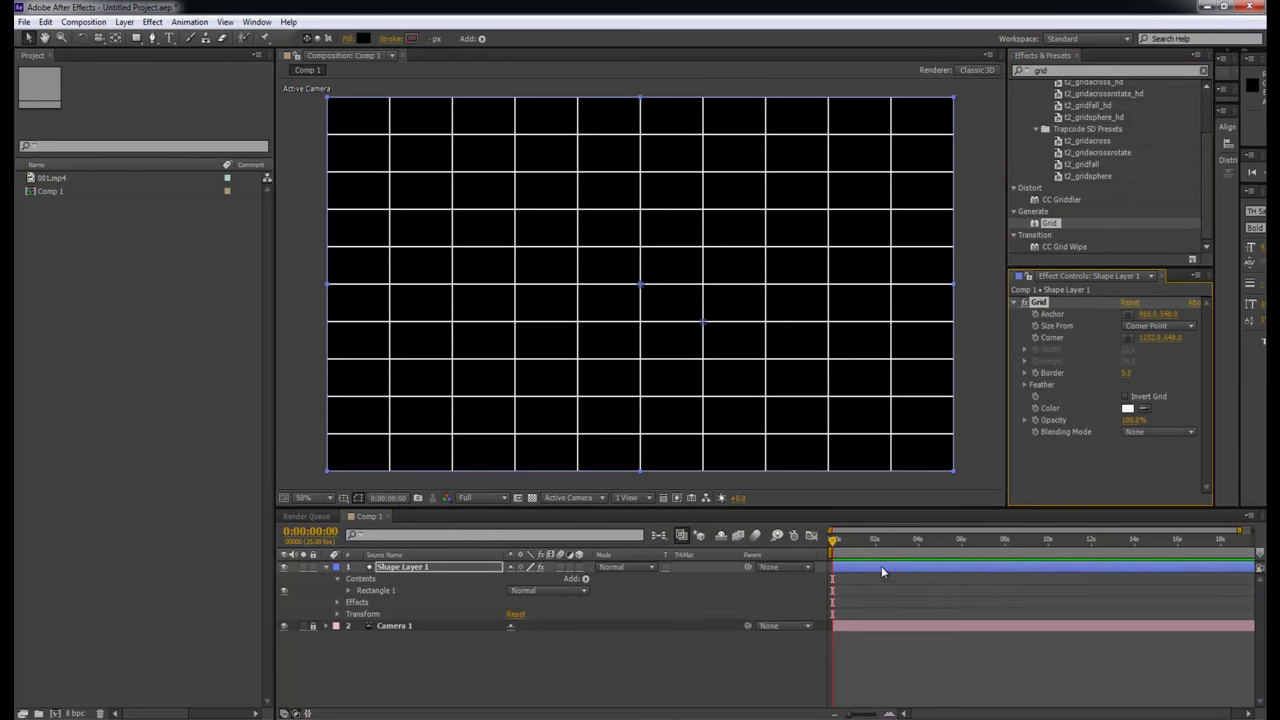
# Make the gridded shape layer 3D and examine it through the Camera 1 view.
pyautogui.click(579, 567)
pyautogui.press('c')
pyautogui.moveTo(751, 346); pyautogui.dragTo(698, 348)
pyautogui.click(594, 498)
pyautogui.click(598, 537)
pyautogui.press('c')
pyautogui.moveTo(731, 303)
pyautogui.mouseDown()
pyautogui.moveTo(786, 256)
pyautogui.moveTo(737, 287)
pyautogui.mouseUp()
pyautogui.moveTo(826, 358); pyautogui.dragTo(785, 358)
pyautogui.press('w')
pyautogui.moveTo(692, 312); pyautogui.dragTo(720, 294)
pyautogui.hotkey('ctrl', 'z')
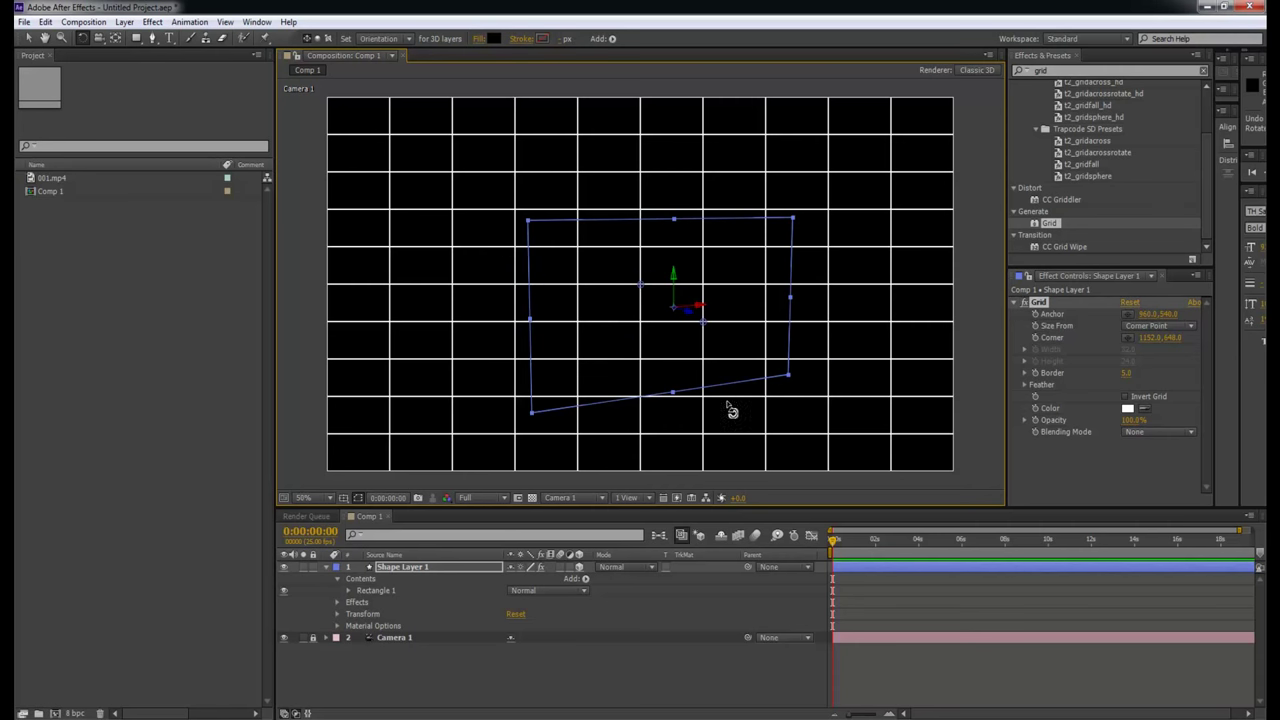
# Check the grid in Custom View 1 and delete the gridded shape layer.
pyautogui.click(601, 494)
pyautogui.click(580, 646)
pyautogui.moveTo(724, 397); pyautogui.dragTo(583, 465)
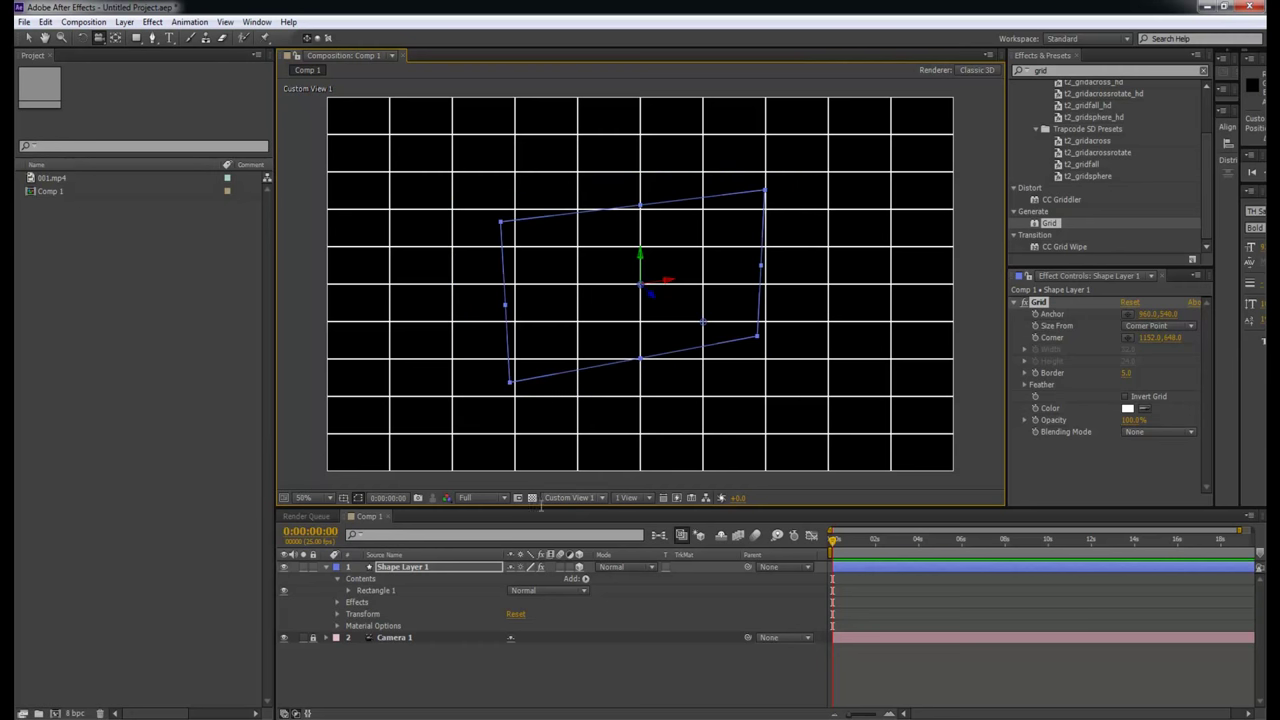
pyautogui.click(451, 569)
pyautogui.press('Delete')
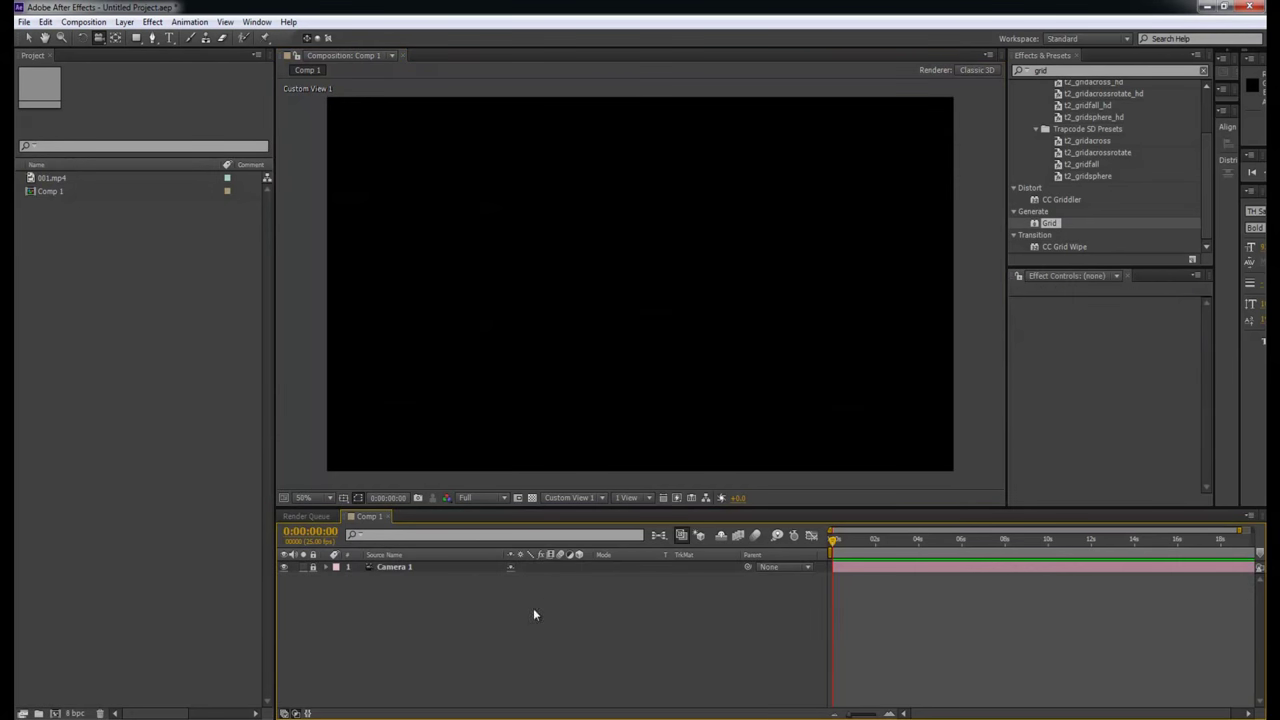
# Create a new black solid 1000 px wide and 1000 px high.
pyautogui.rightClick(678, 605)
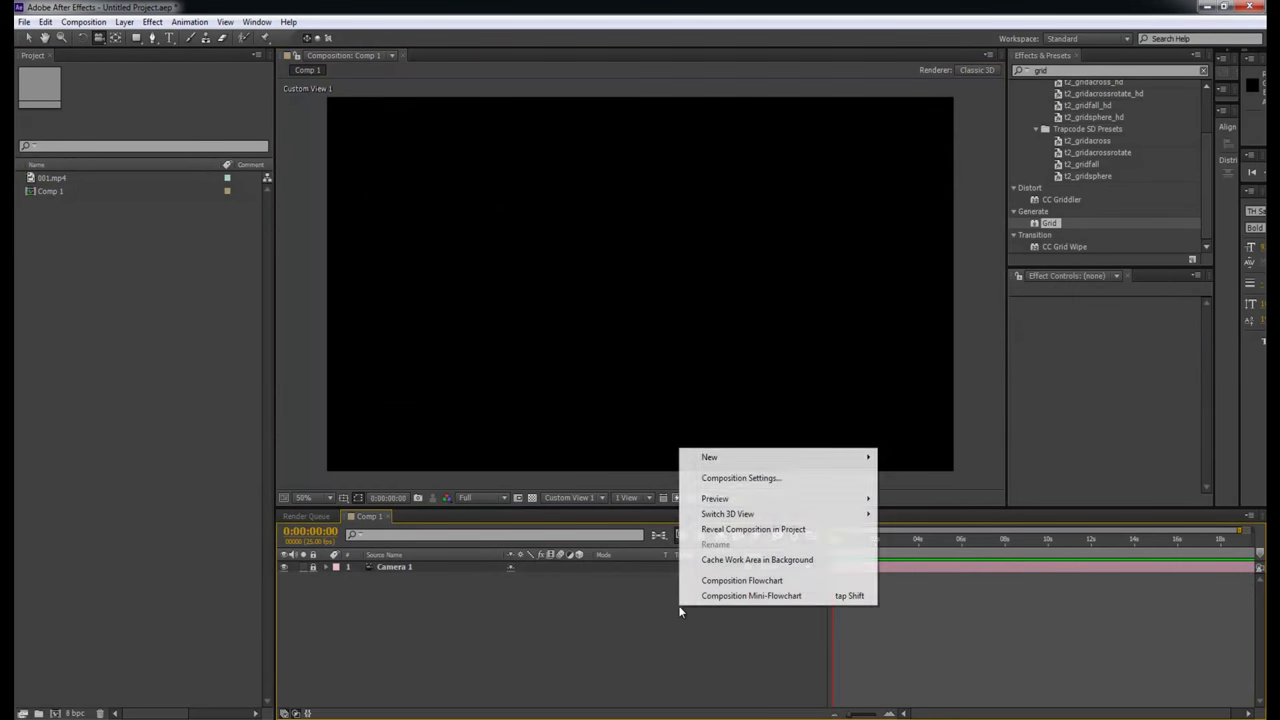
pyautogui.moveTo(837, 459)
pyautogui.click(905, 493)
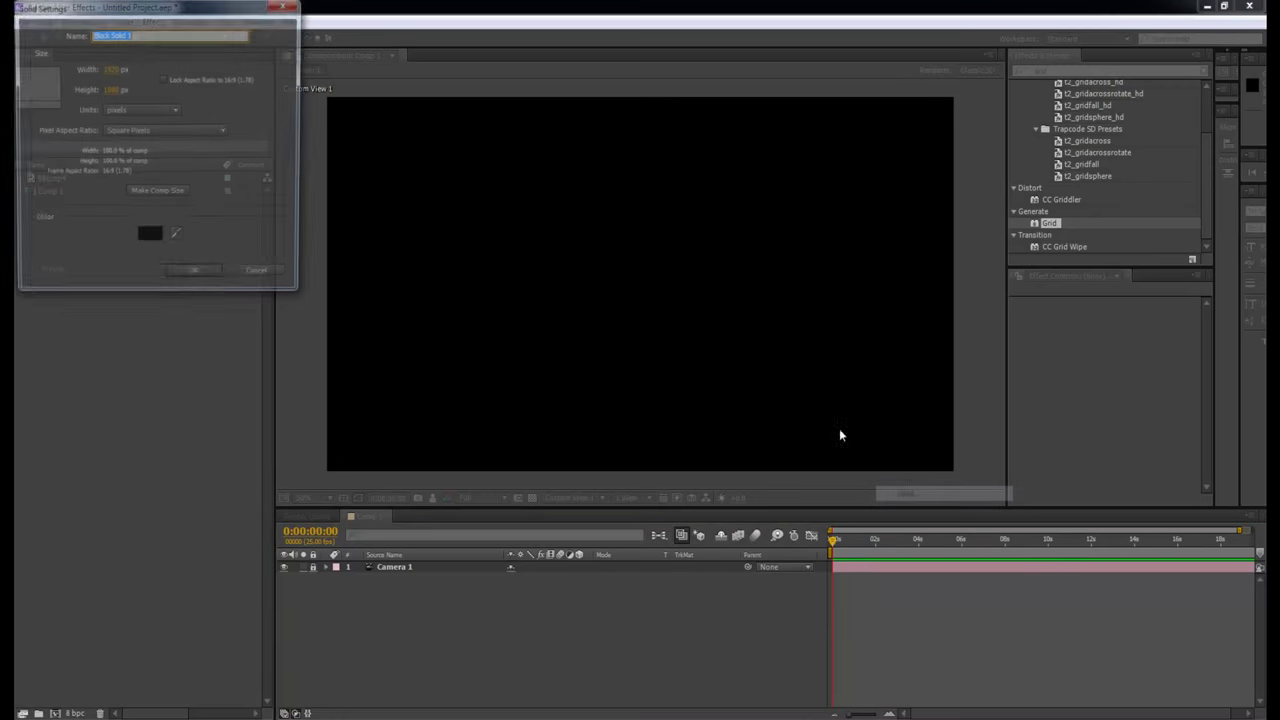
pyautogui.click(110, 69)
pyautogui.write('1000')
pyautogui.press('Tab')
pyautogui.write('1000')
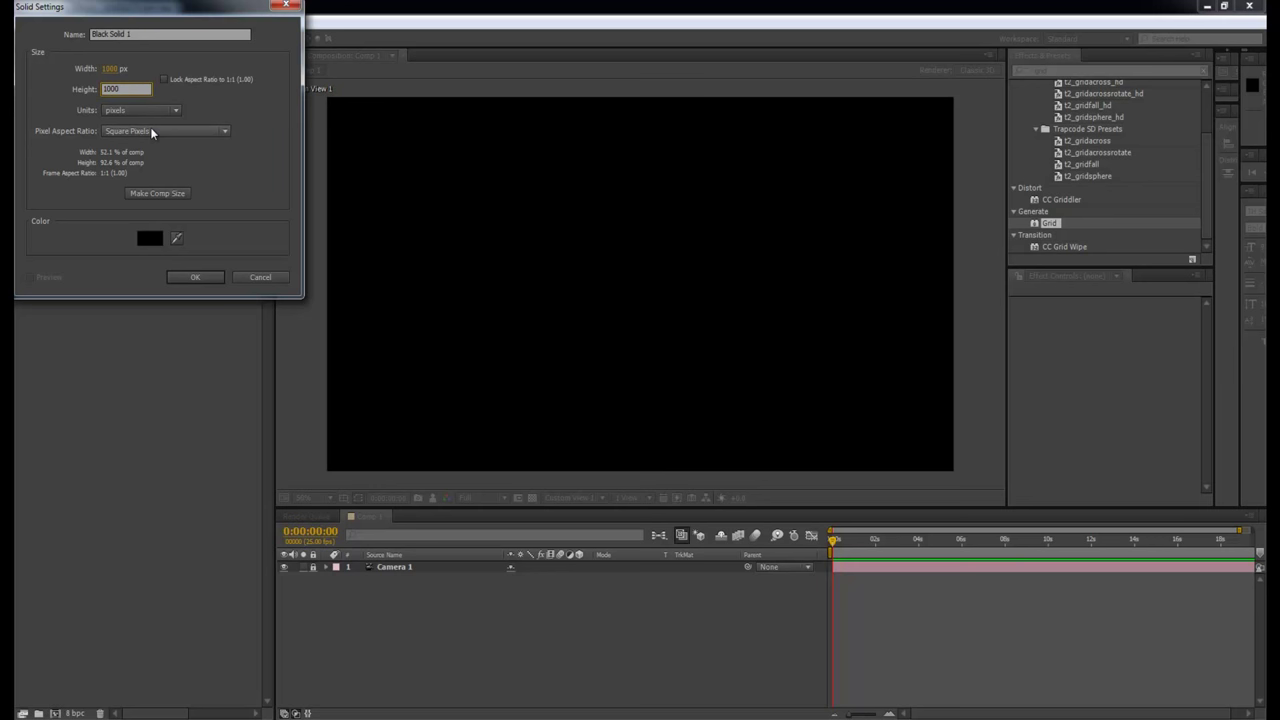
pyautogui.click(200, 277)
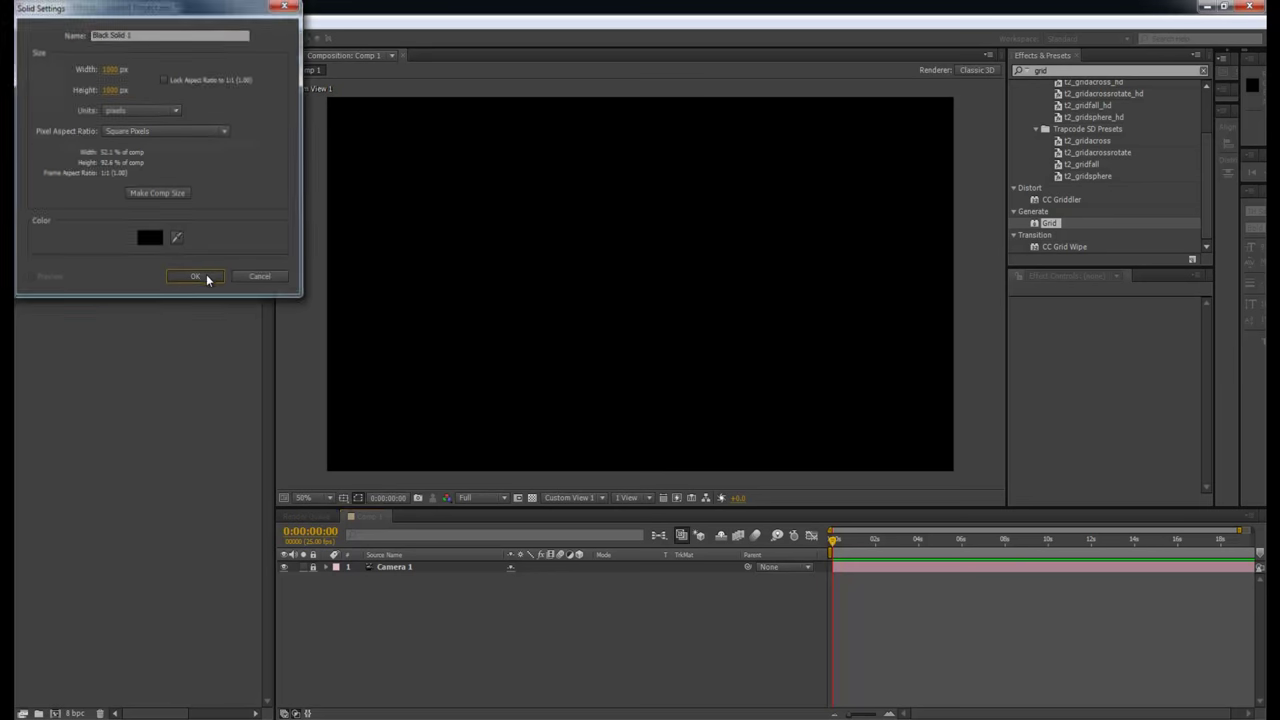
# Apply the Grid effect to Black Solid 1 as a 3D layer and switch the view to Camera 1.
pyautogui.moveTo(1053, 224); pyautogui.dragTo(876, 575)
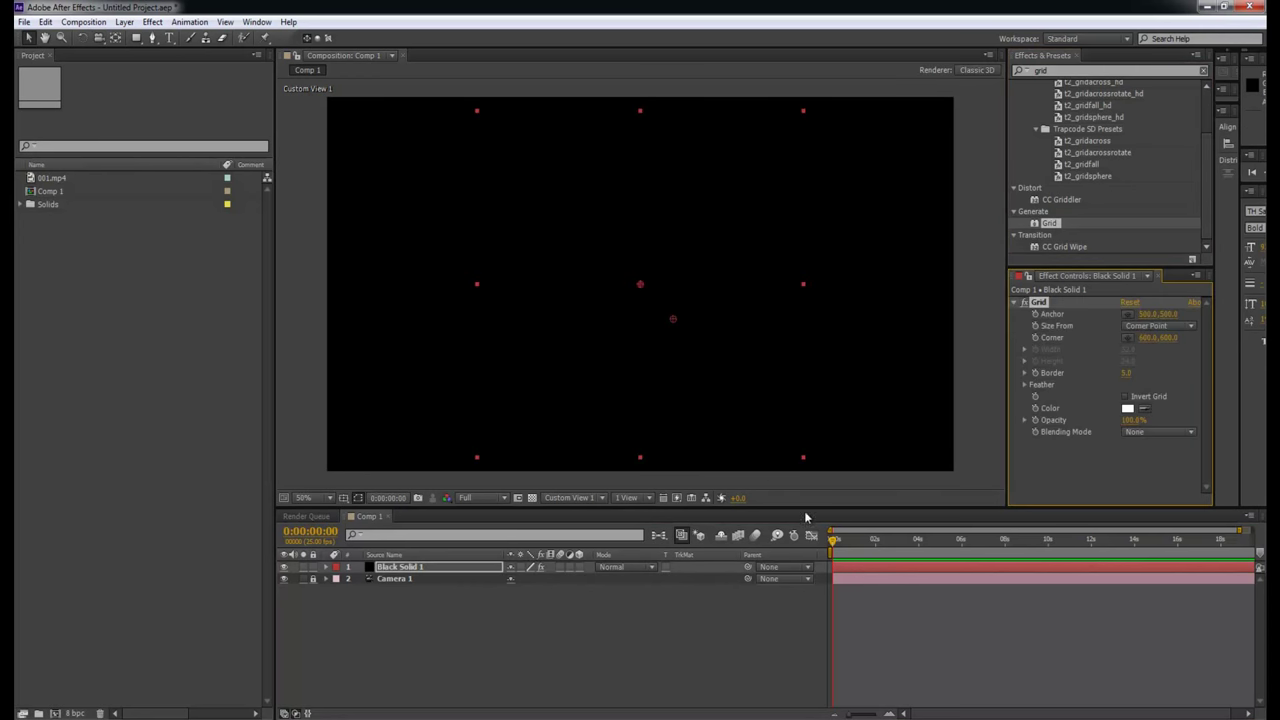
pyautogui.press('c')
pyautogui.moveTo(729, 346)
pyautogui.mouseDown()
pyautogui.moveTo(746, 334)
pyautogui.moveTo(686, 325)
pyautogui.moveTo(791, 346)
pyautogui.moveTo(729, 354)
pyautogui.mouseUp()
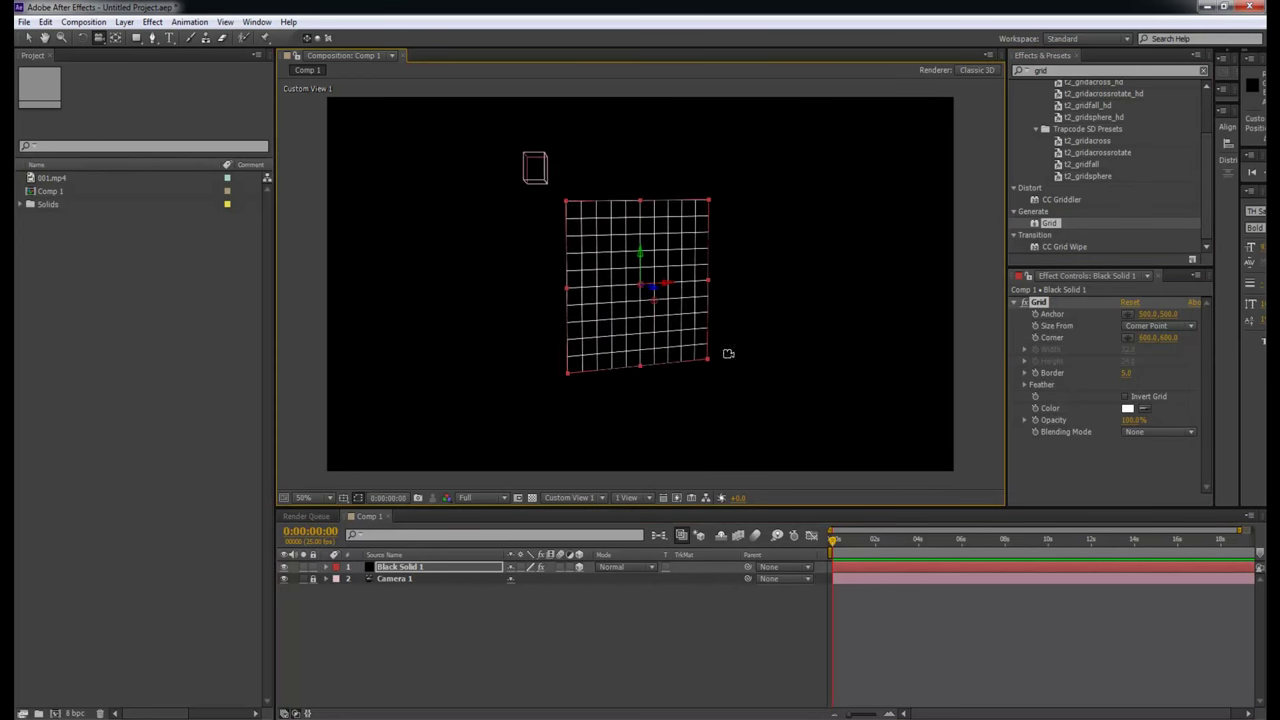
pyautogui.click(581, 499)
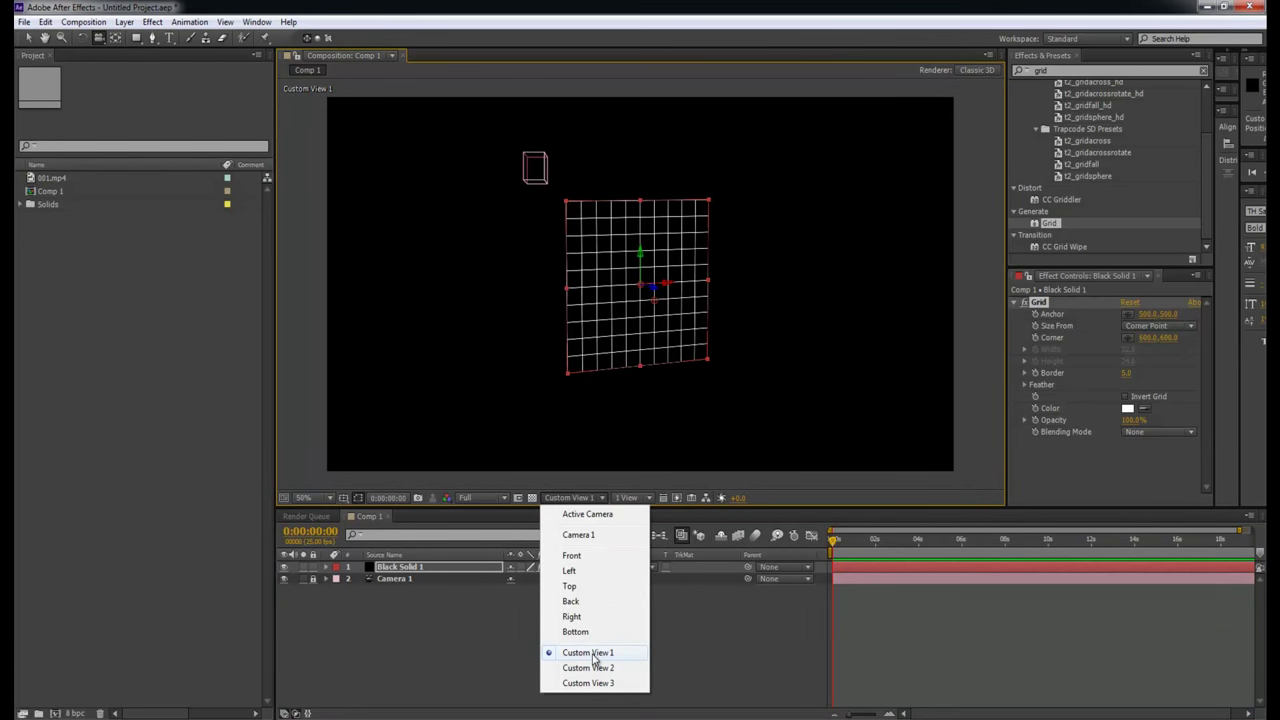
pyautogui.click(578, 534)
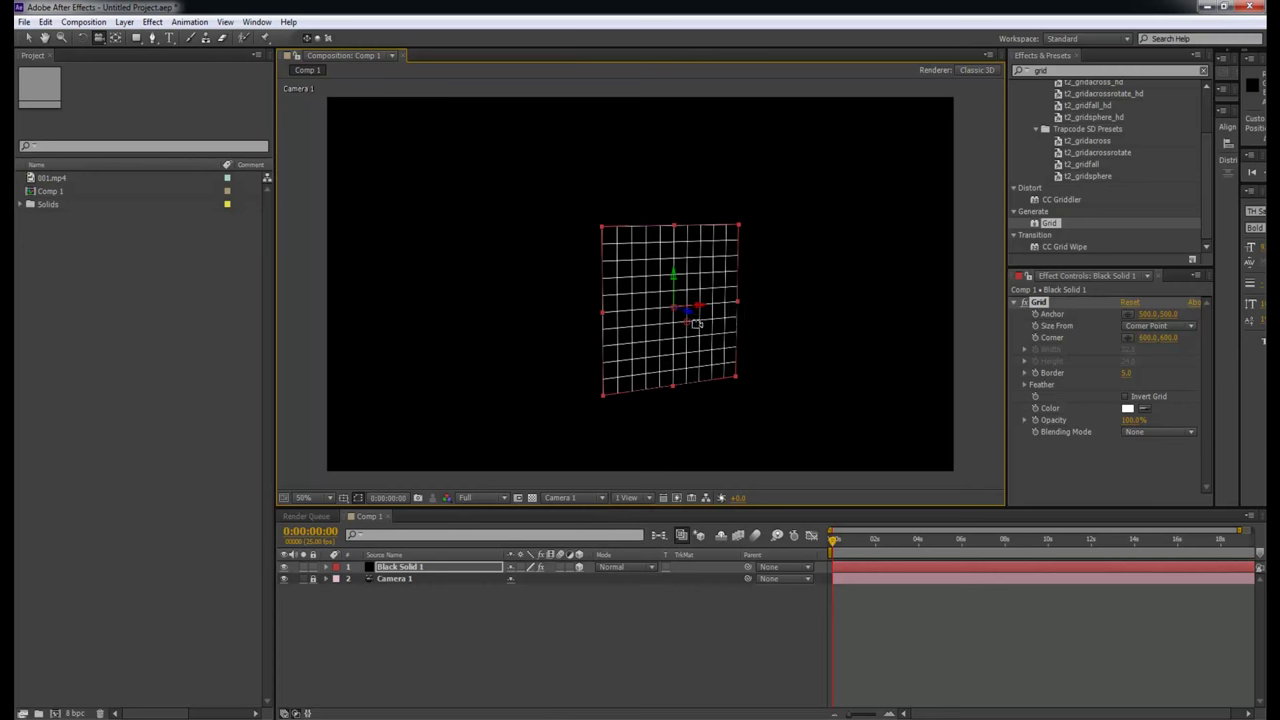
# Switch from Camera 1 to Custom View 1 and examine the gridded plane from several angles.
pyautogui.moveTo(753, 318); pyautogui.dragTo(717, 329)
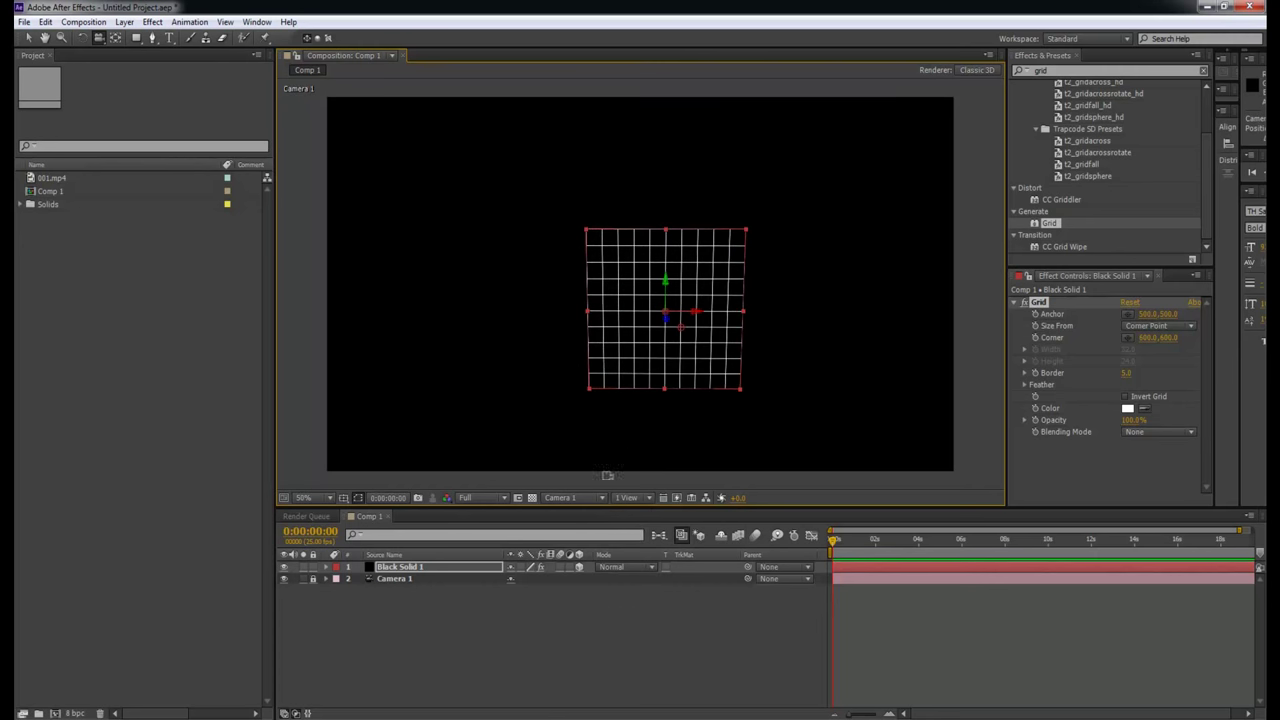
pyautogui.click(575, 499)
pyautogui.click(572, 653)
pyautogui.moveTo(720, 389); pyautogui.dragTo(643, 376)
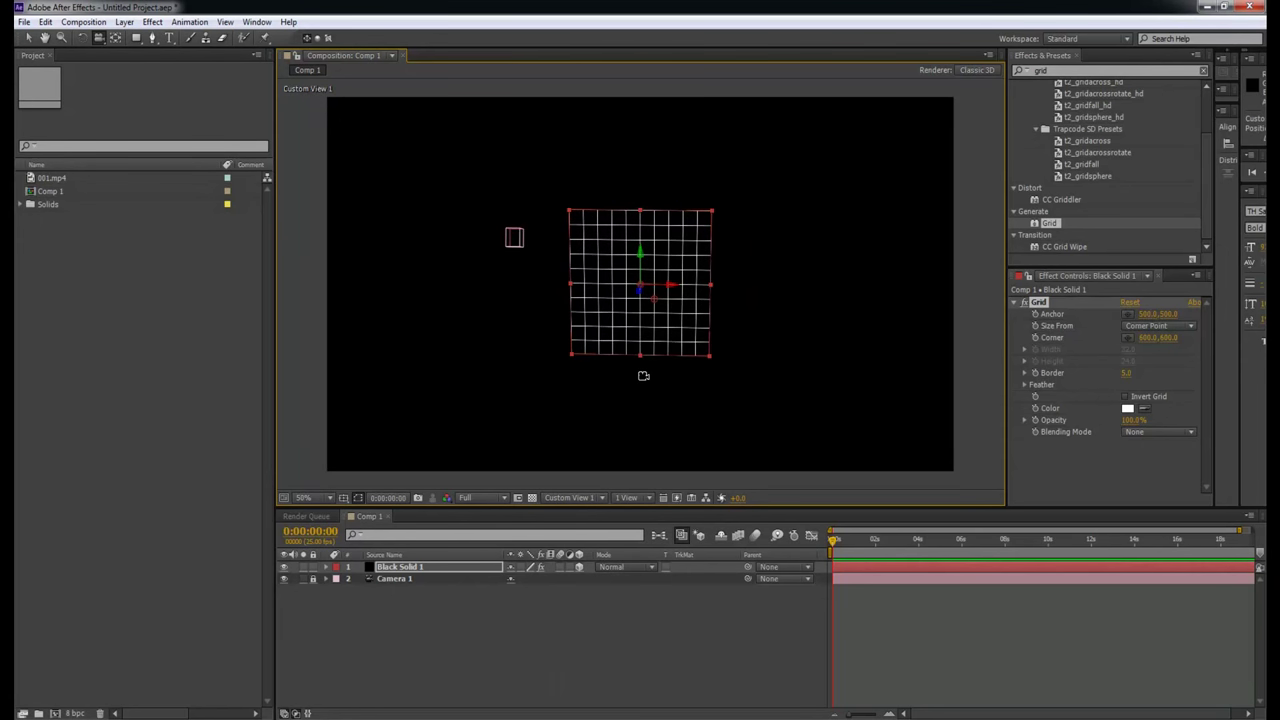
pyautogui.moveTo(620, 264); pyautogui.dragTo(771, 313)
pyautogui.moveTo(724, 267)
pyautogui.mouseDown()
pyautogui.moveTo(737, 251)
pyautogui.moveTo(709, 251)
pyautogui.moveTo(725, 247)
pyautogui.mouseUp()
pyautogui.click(587, 660)
# Duplicate the gridded Black Solid 1 and move the copy along its Z axis to form a parallel opposite wall.
pyautogui.click(430, 566)
pyautogui.press('c')
pyautogui.moveTo(677, 380); pyautogui.dragTo(705, 302)
pyautogui.hotkey('ctrl', 'd')
pyautogui.press('v')
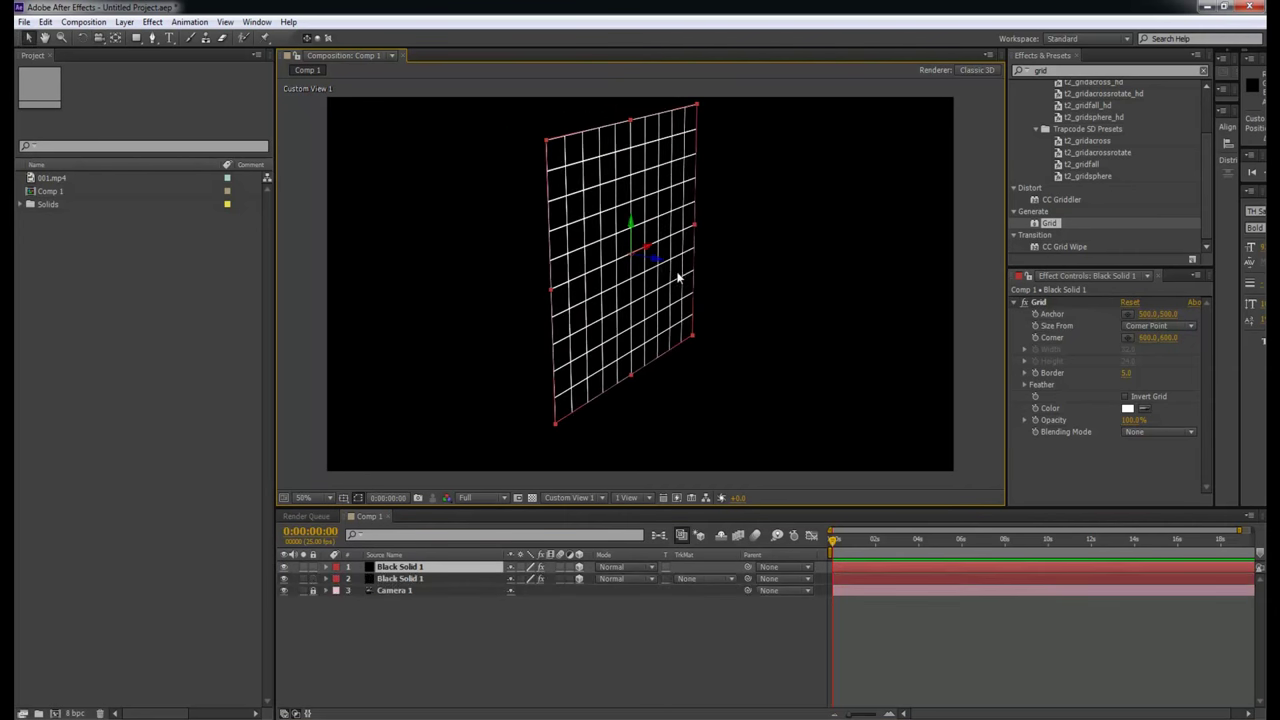
pyautogui.moveTo(660, 264); pyautogui.dragTo(920, 289)
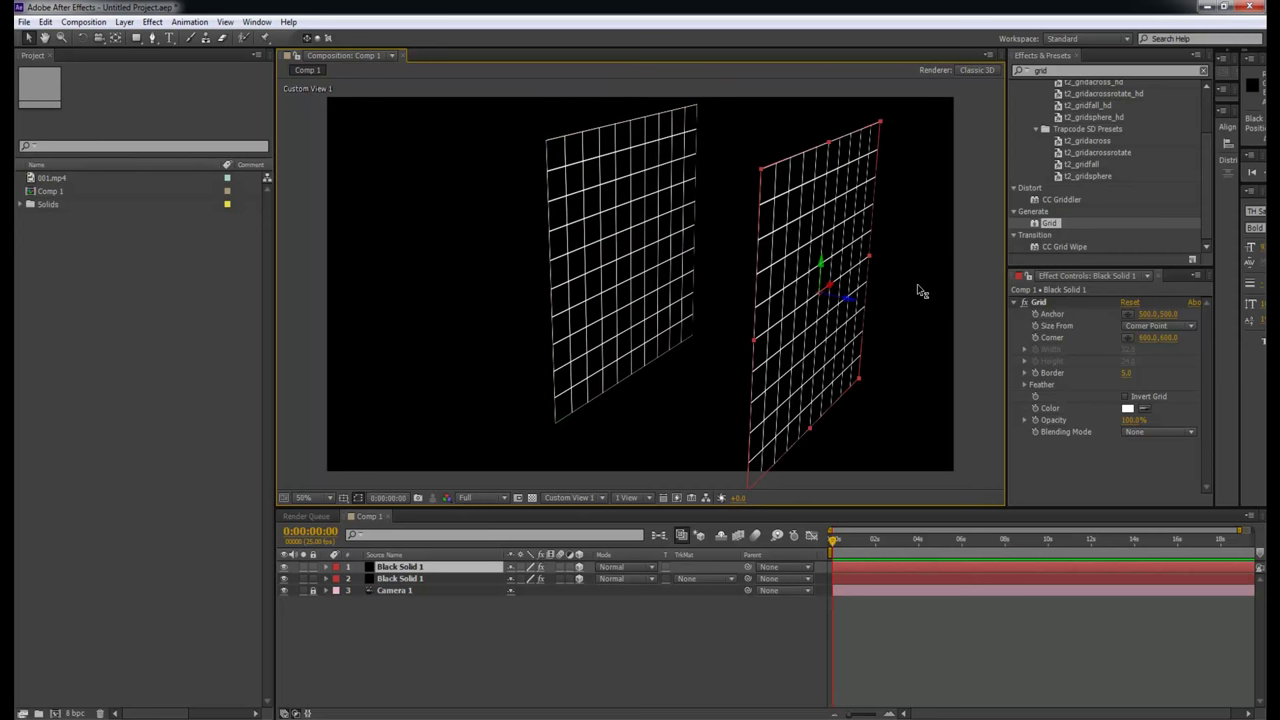
# Duplicate the moved wall and rotate the copy freehand about its X axis until it lies roughly horizontal.
pyautogui.hotkey('ctrl', 'd')
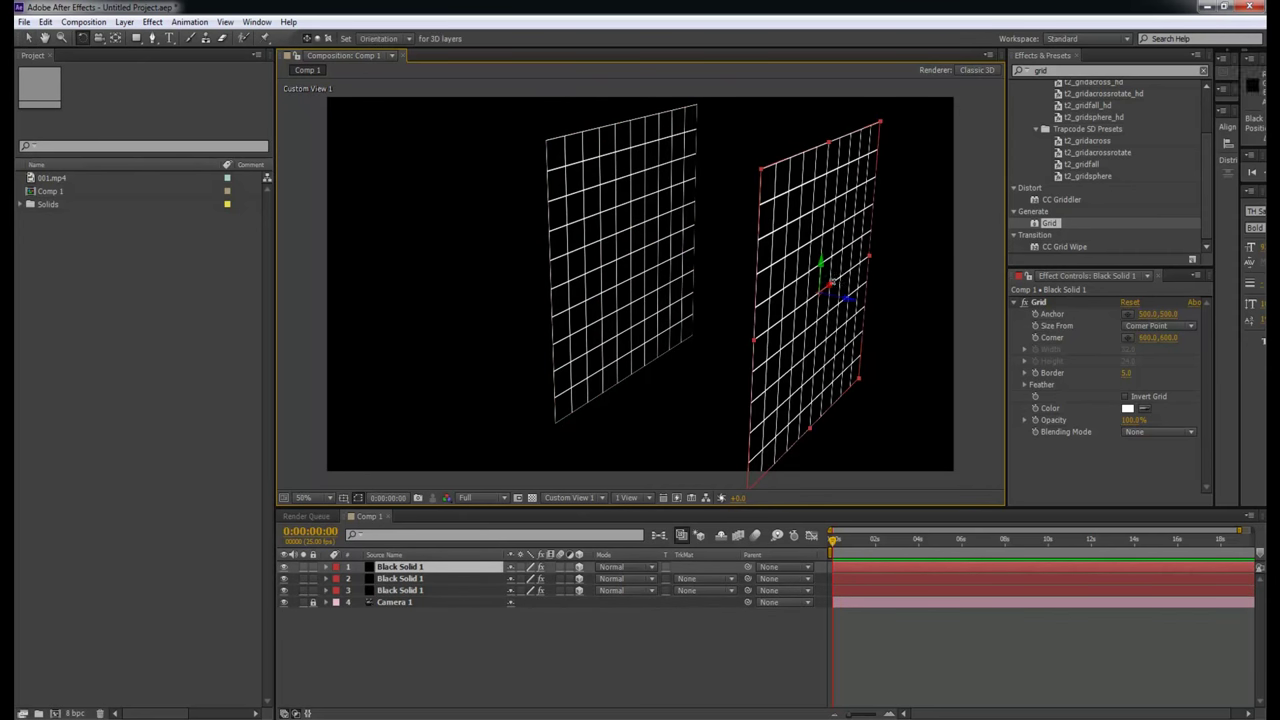
pyautogui.press('e')
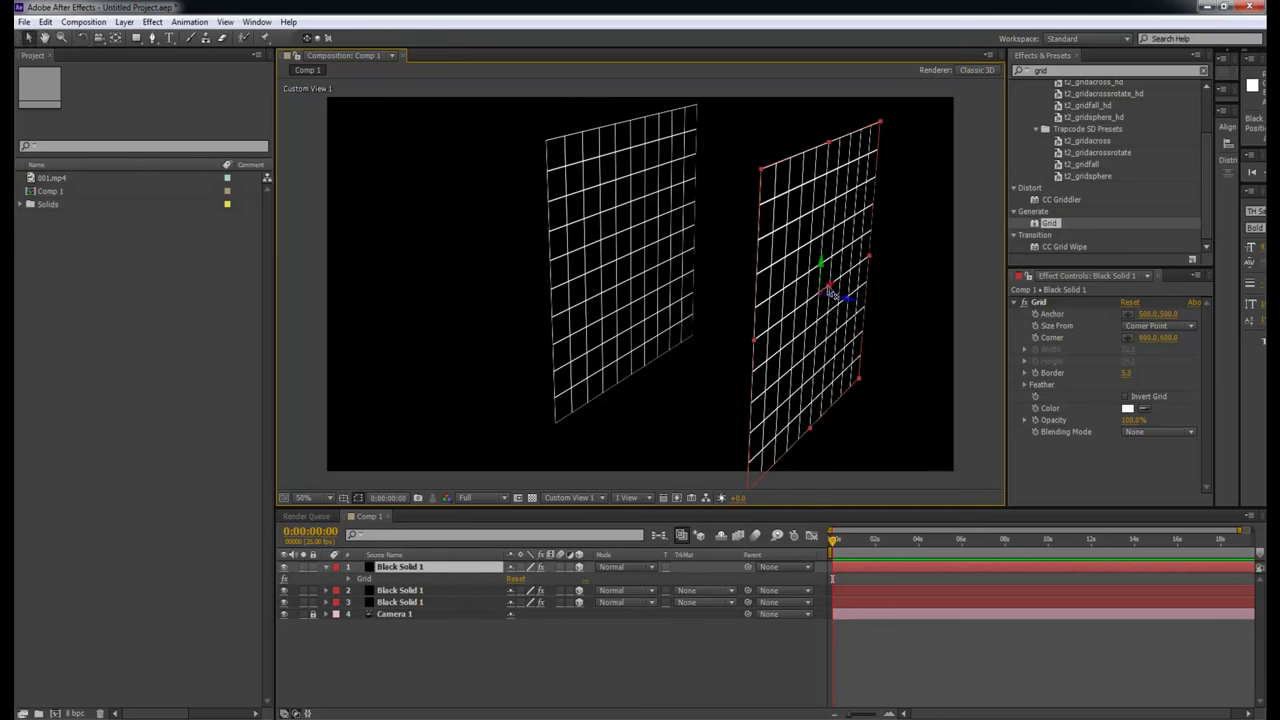
pyautogui.moveTo(834, 294); pyautogui.dragTo(808, 273)
pyautogui.press('r')
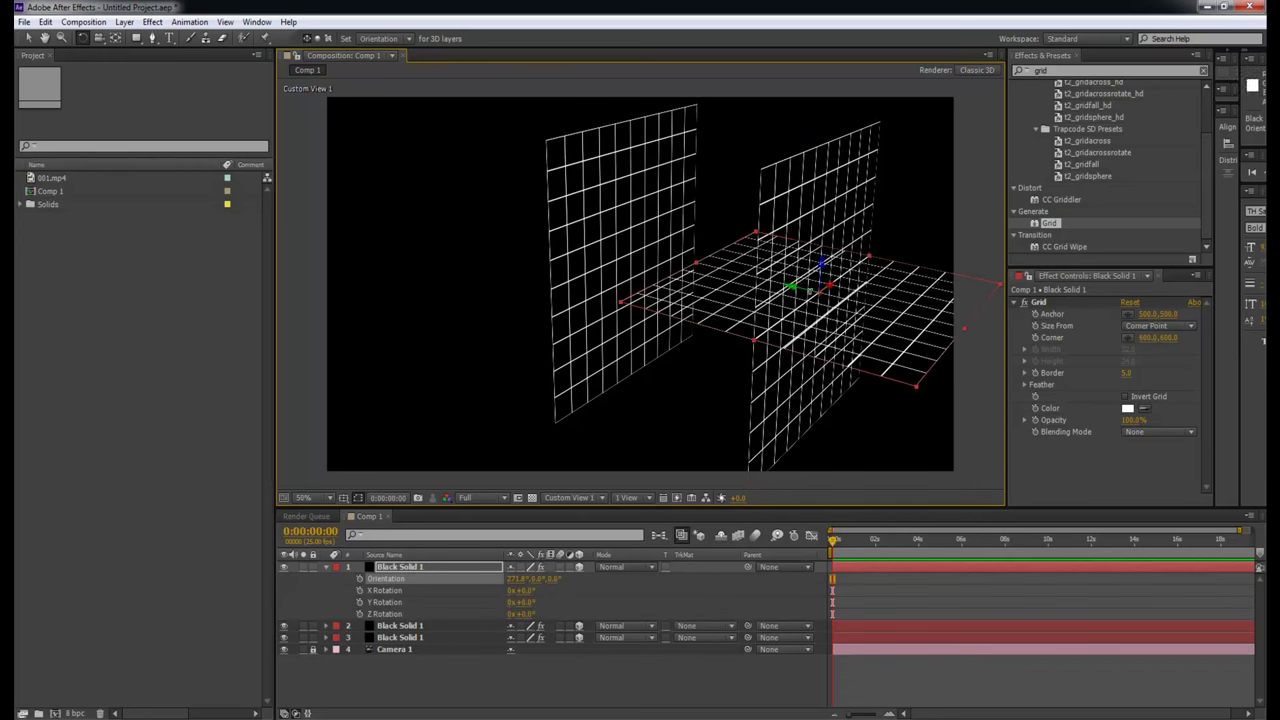
pyautogui.moveTo(826, 262)
pyautogui.mouseDown()
pyautogui.moveTo(838, 274)
pyautogui.moveTo(820, 278)
pyautogui.mouseUp()
# Reset the horizontal copy's X orientation to 0° and set its X Rotation to -90°.
pyautogui.click(521, 580)
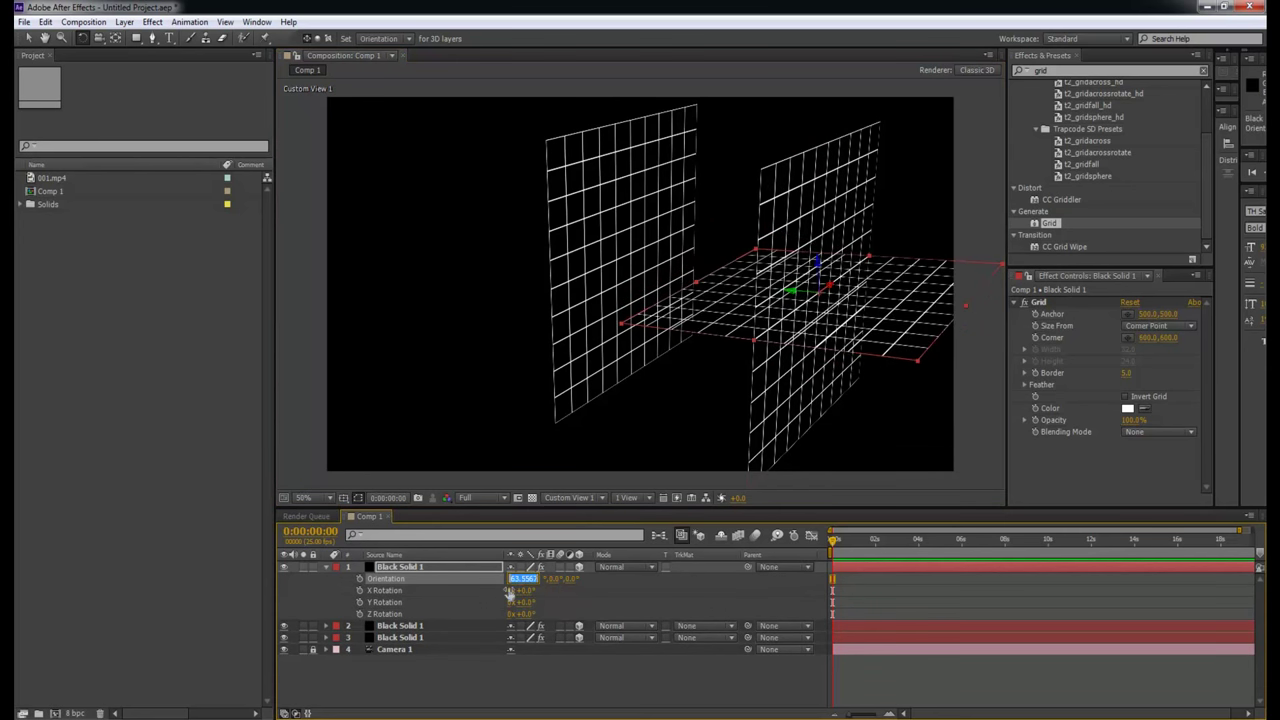
pyautogui.write('0')
pyautogui.press('Return')
pyautogui.moveTo(516, 594)
pyautogui.mouseDown()
pyautogui.moveTo(534, 592)
pyautogui.moveTo(522, 594)
pyautogui.mouseUp()
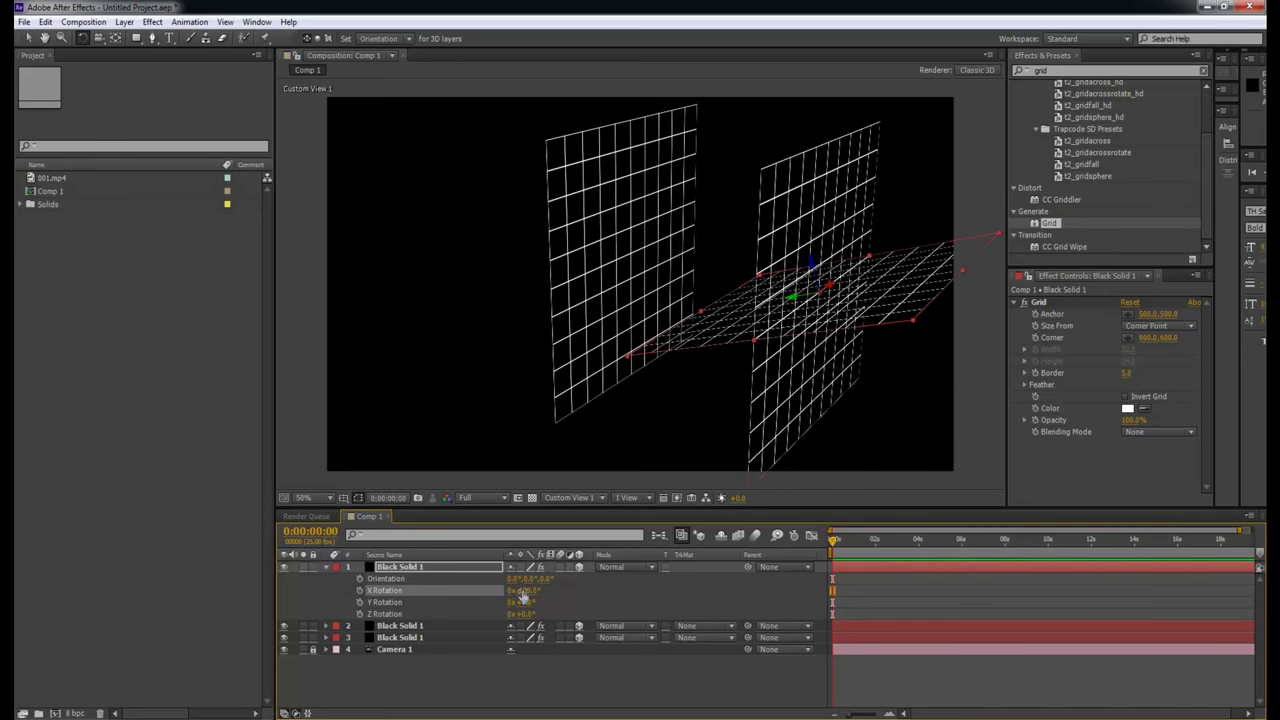
pyautogui.press('Return')
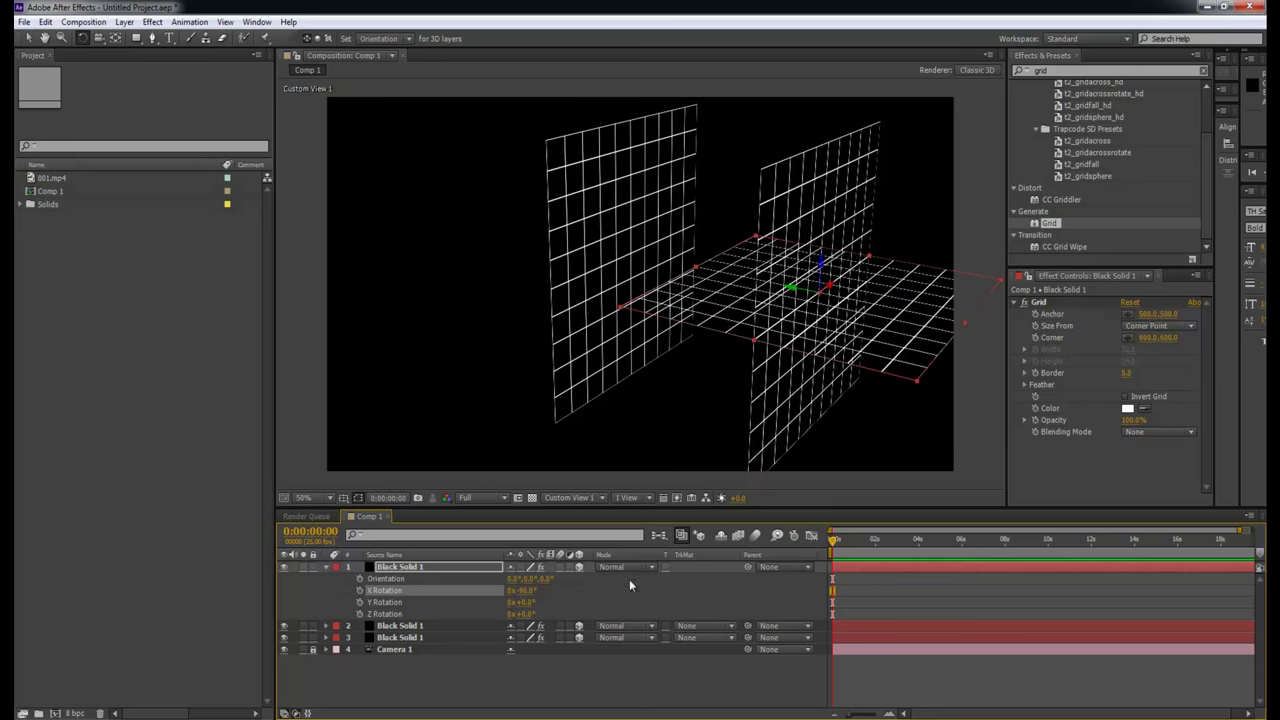
# Show the composition as 2 Views - Horizontal, with the transparency grid off and the Top view zoomed out to 50%.
pyautogui.press('c')
pyautogui.moveTo(590, 335); pyautogui.dragTo(660, 206)
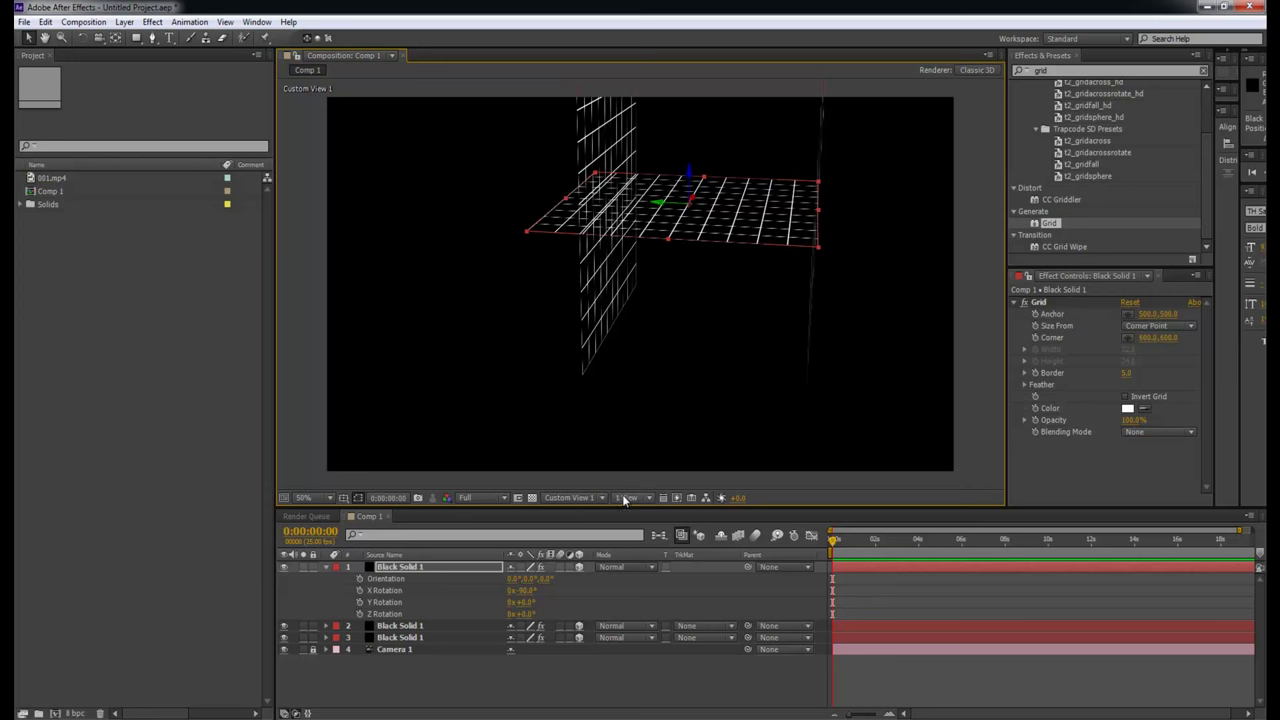
pyautogui.click(648, 498)
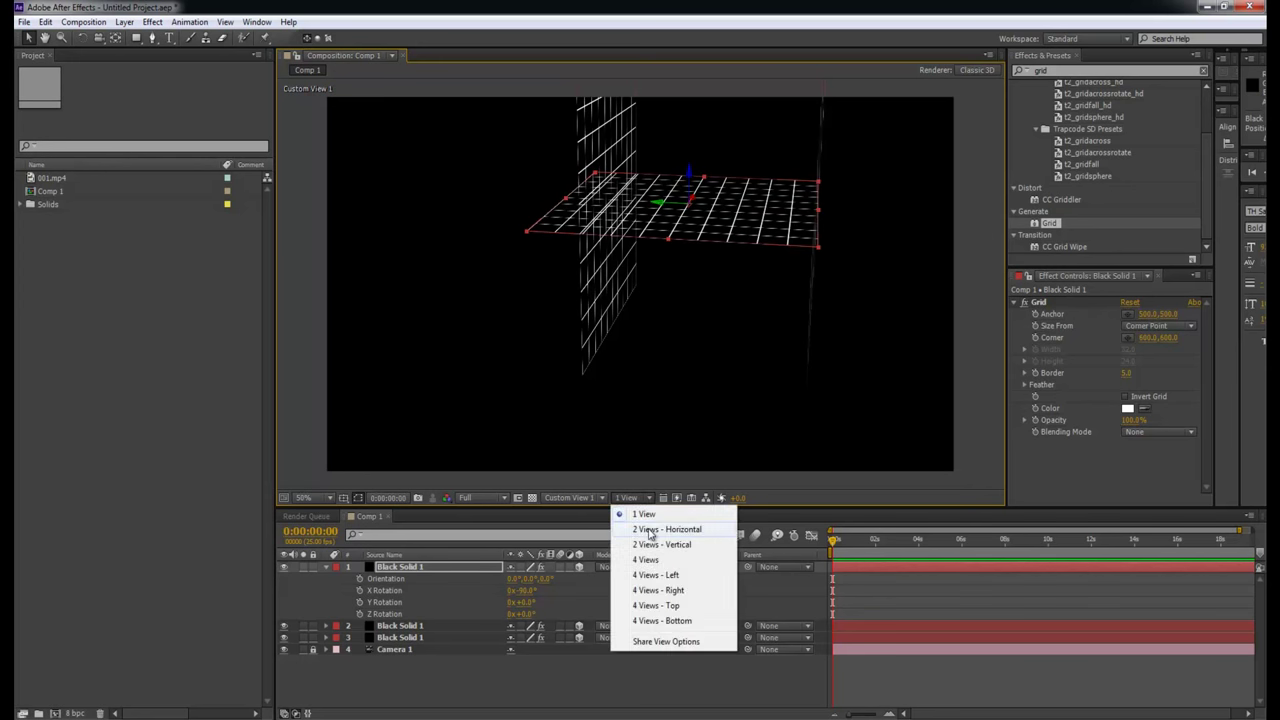
pyautogui.click(650, 530)
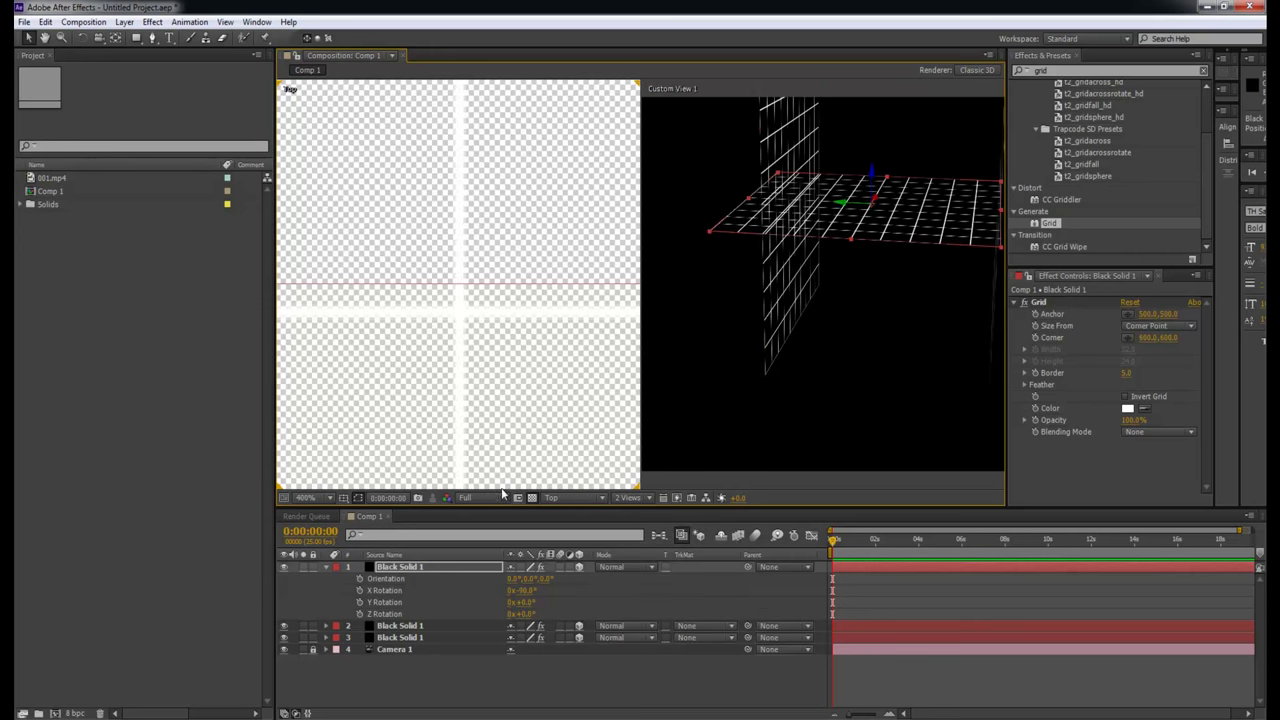
pyautogui.click(532, 498)
pyautogui.scroll(-5, 591, 284)
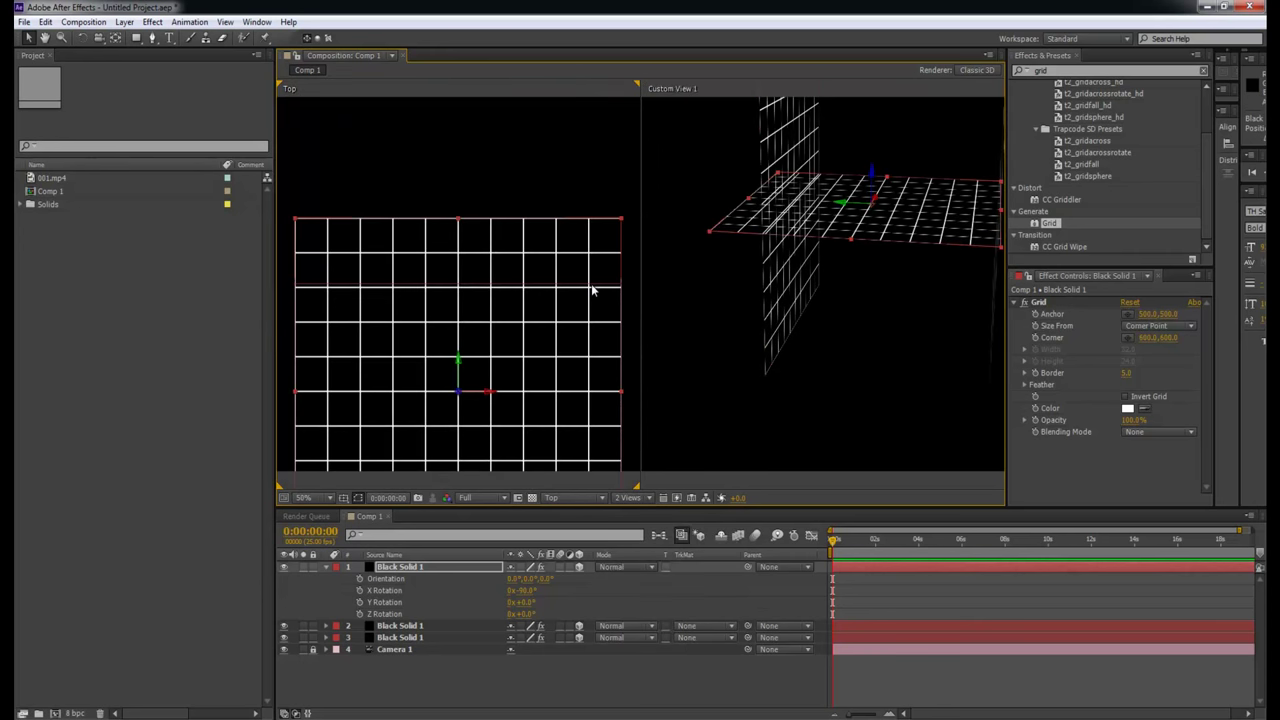
# Nudge the horizontal grid along its Y axis to line its edge up with the nearby vertical wall.
pyautogui.press('c')
pyautogui.moveTo(511, 292); pyautogui.dragTo(523, 166)
pyautogui.press('v')
pyautogui.moveTo(845, 207)
pyautogui.mouseDown()
pyautogui.moveTo(826, 201)
pyautogui.moveTo(845, 204)
pyautogui.mouseUp()
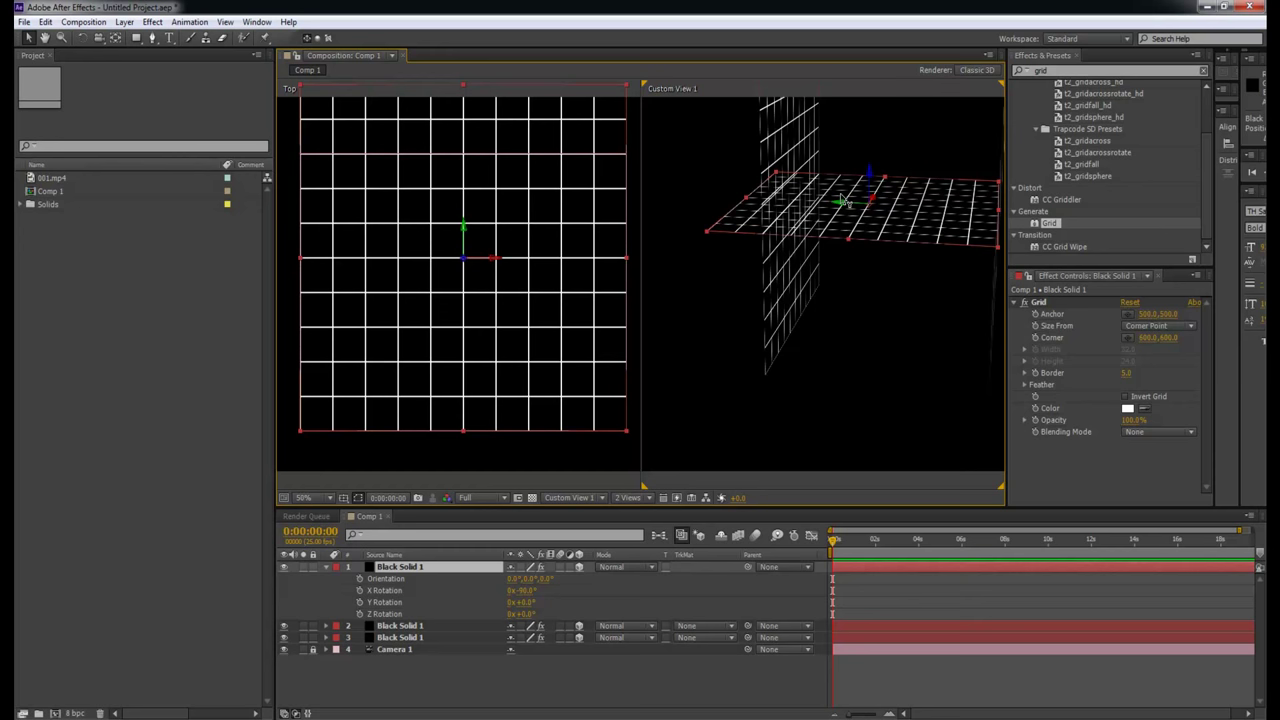
# Move the original vertical wall along its Z axis to the far edge of the horizontal grid.
pyautogui.click(826, 288)
pyautogui.moveTo(494, 228); pyautogui.dragTo(510, 342)
pyautogui.press('y')
pyautogui.click(810, 312)
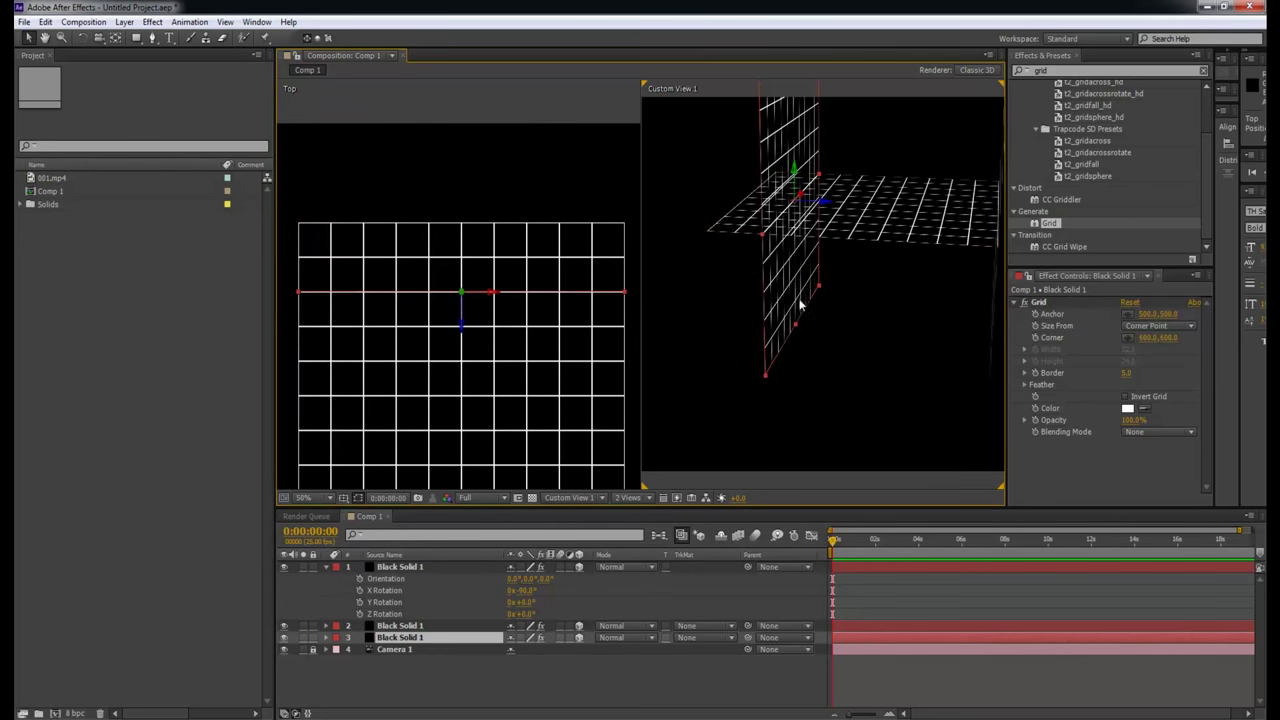
pyautogui.click(824, 210)
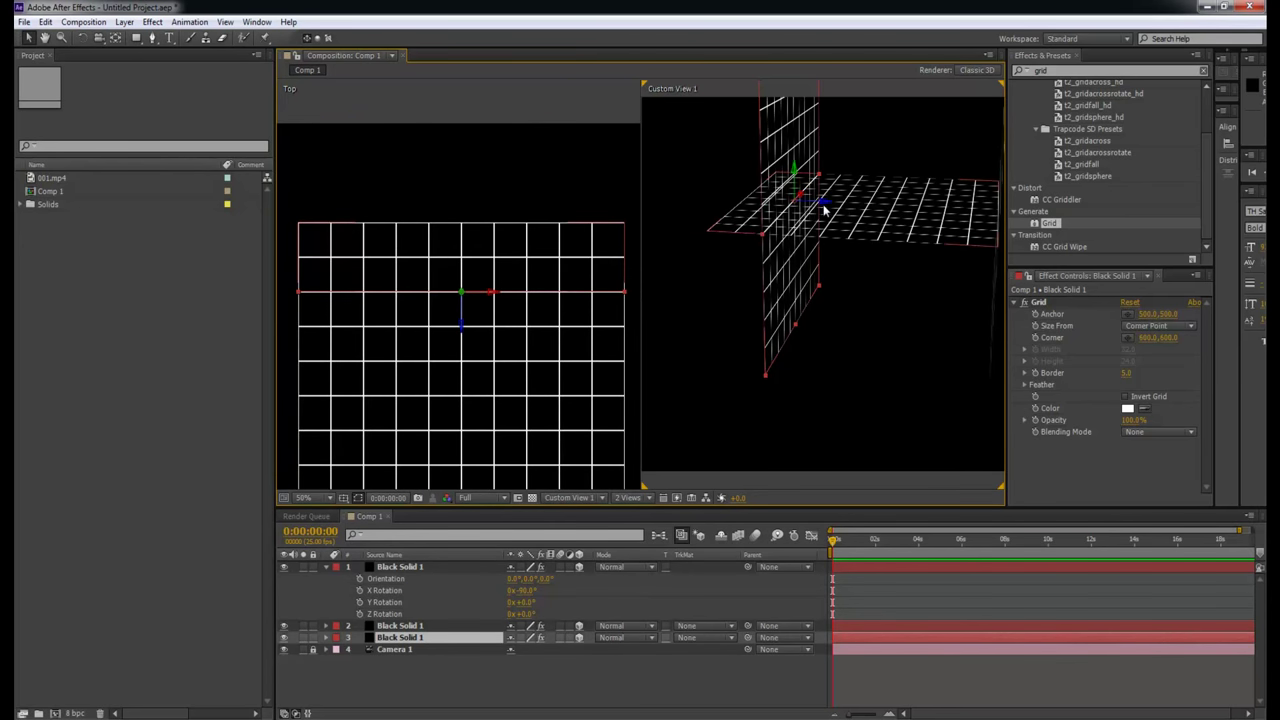
pyautogui.moveTo(826, 210); pyautogui.dragTo(765, 183)
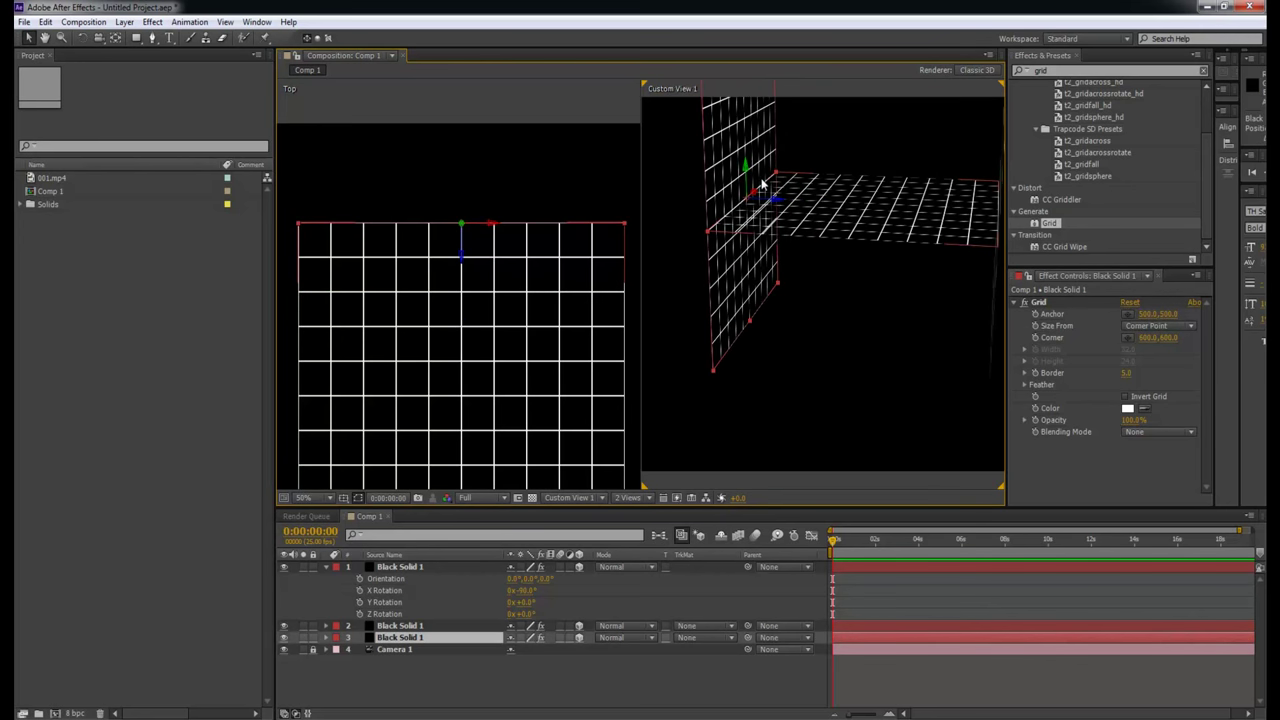
# Change the Top viewport to Front and lower the horizontal grid to the bottom edge of the walls as a floor.
pyautogui.click(843, 322)
pyautogui.click(320, 228)
pyautogui.press('y')
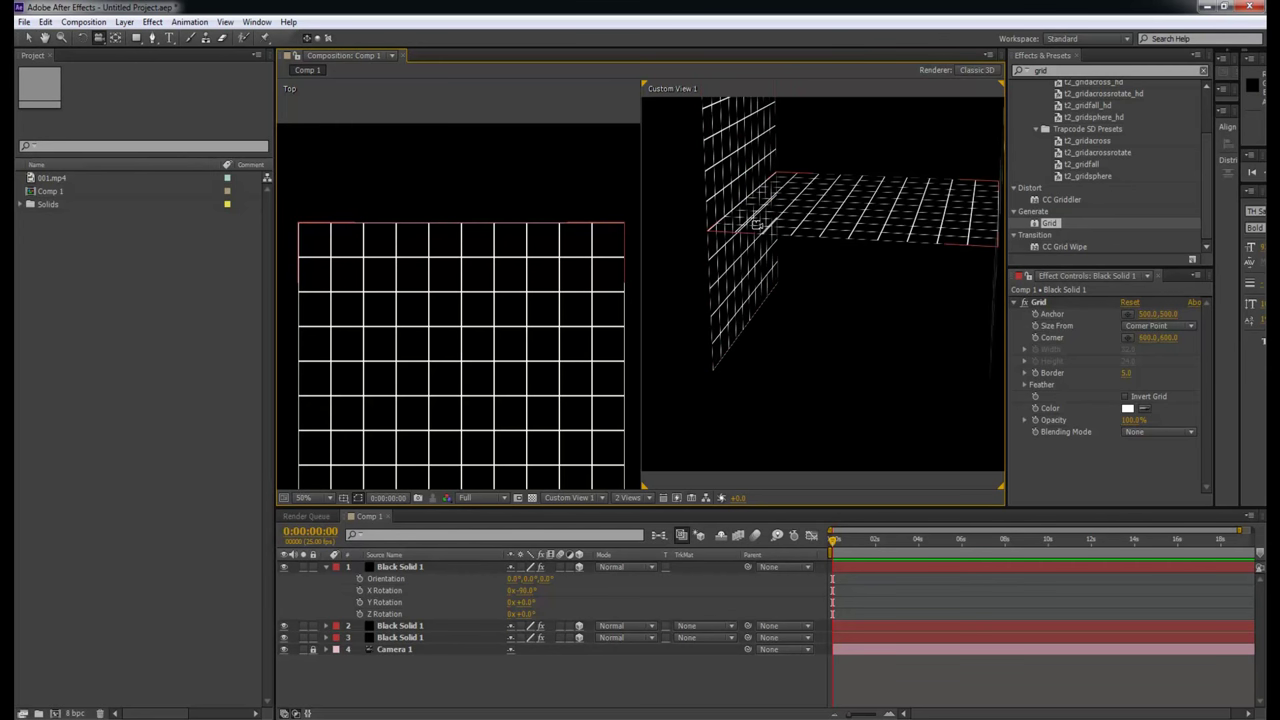
pyautogui.moveTo(846, 313); pyautogui.dragTo(849, 297)
pyautogui.rightClick(872, 295)
pyautogui.click(831, 280)
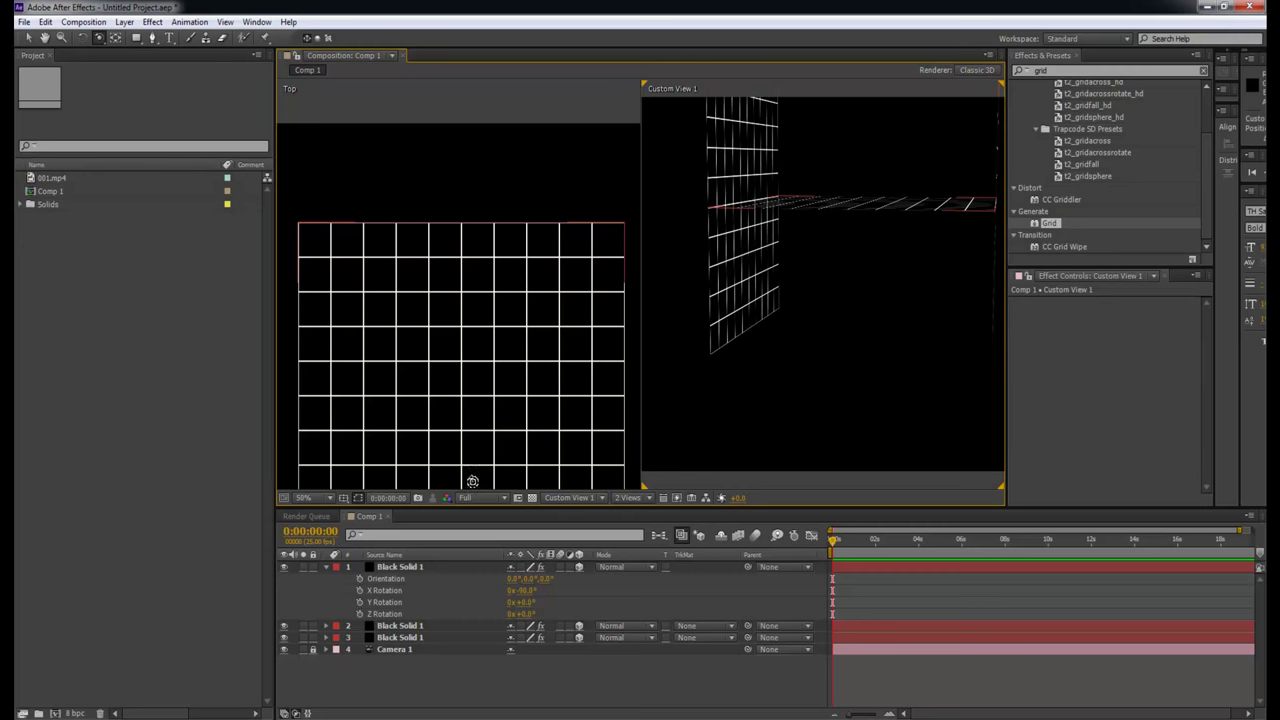
pyautogui.click(528, 445)
pyautogui.click(575, 497)
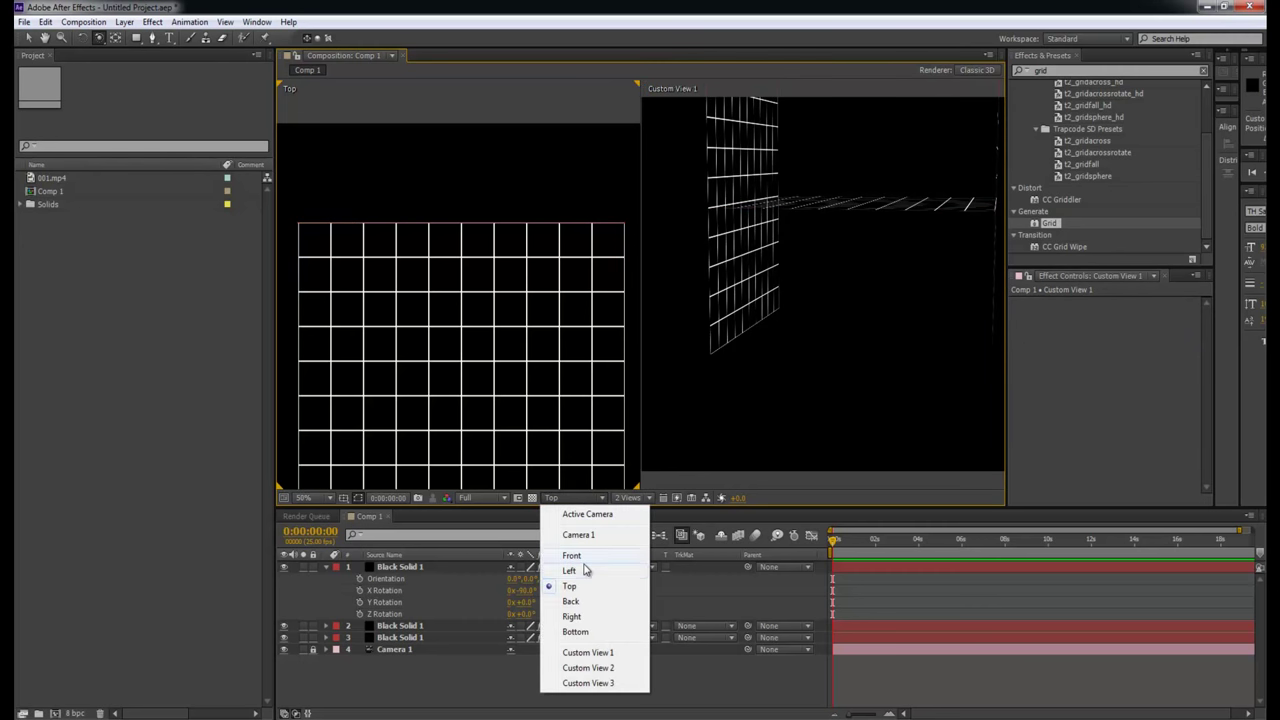
pyautogui.click(584, 556)
pyautogui.press('v')
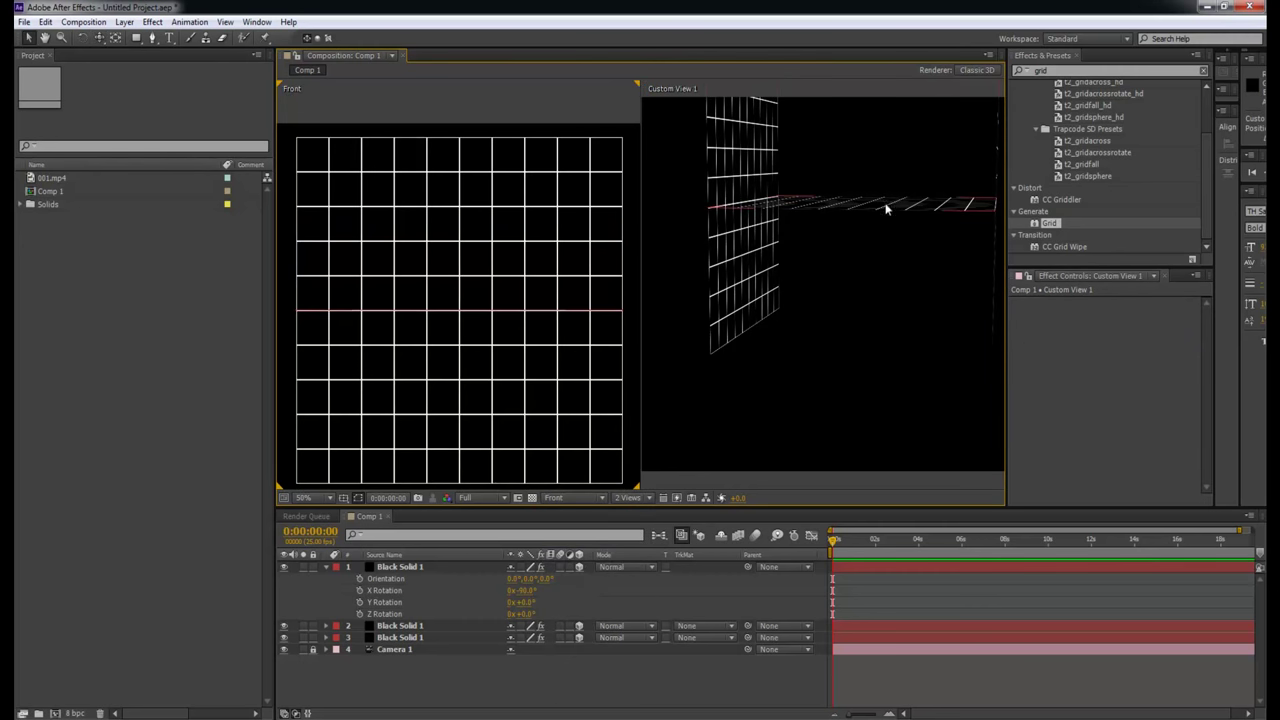
pyautogui.click(886, 207)
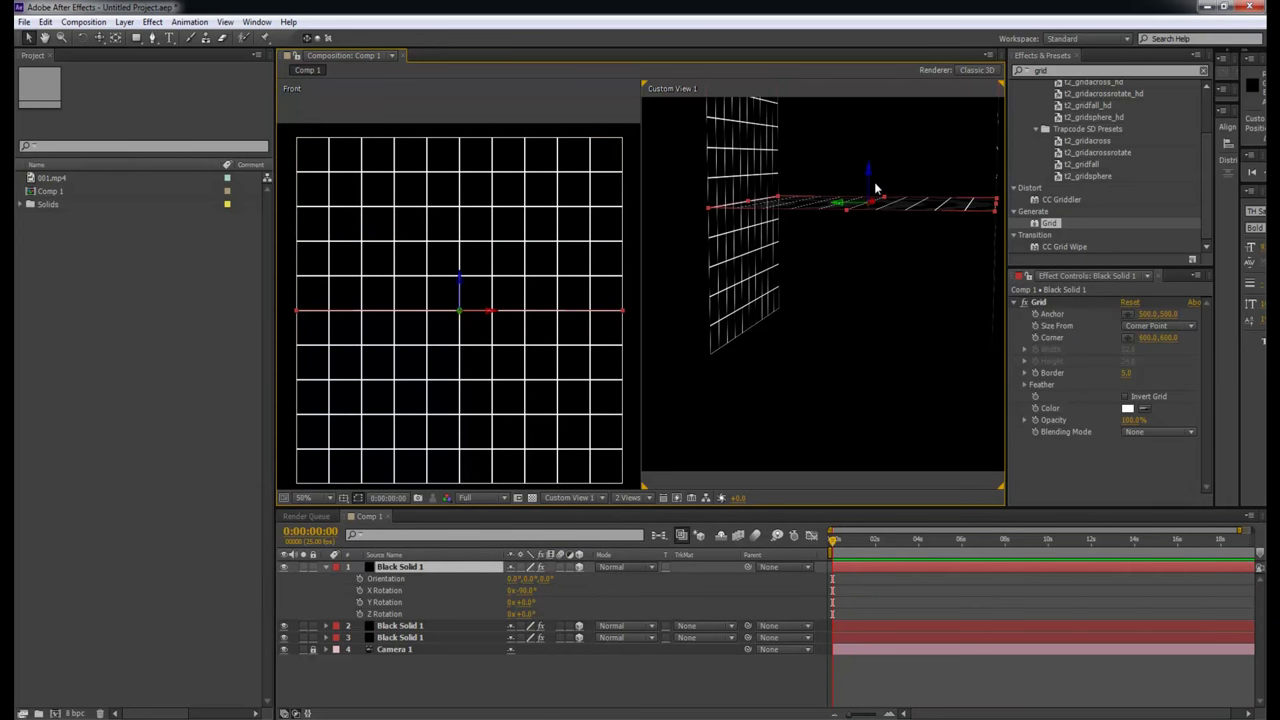
pyautogui.moveTo(871, 180); pyautogui.dragTo(800, 266)
# Duplicate the floor grid and raise the copy to the top edge of the walls as a ceiling.
pyautogui.hotkey('ctrl', 'd')
pyautogui.press('c')
pyautogui.press('v')
pyautogui.moveTo(843, 183); pyautogui.dragTo(578, 126)
pyautogui.moveTo(463, 132); pyautogui.dragTo(463, 110)
# Duplicate the original vertical wall and set the copy's Y Rotation to -90°.
pyautogui.press('c')
pyautogui.moveTo(851, 286); pyautogui.dragTo(831, 249)
pyautogui.press('v')
pyautogui.click(766, 259)
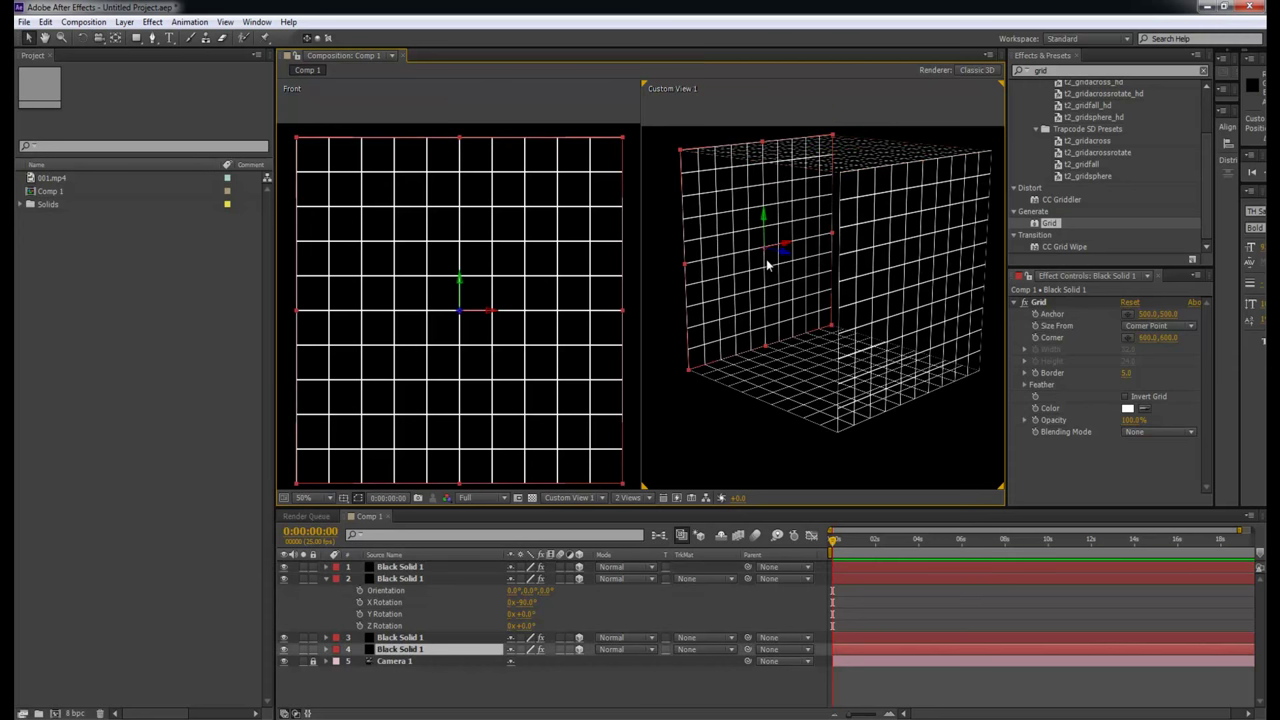
pyautogui.hotkey('ctrl', 'd')
pyautogui.press('w')
pyautogui.press('e')
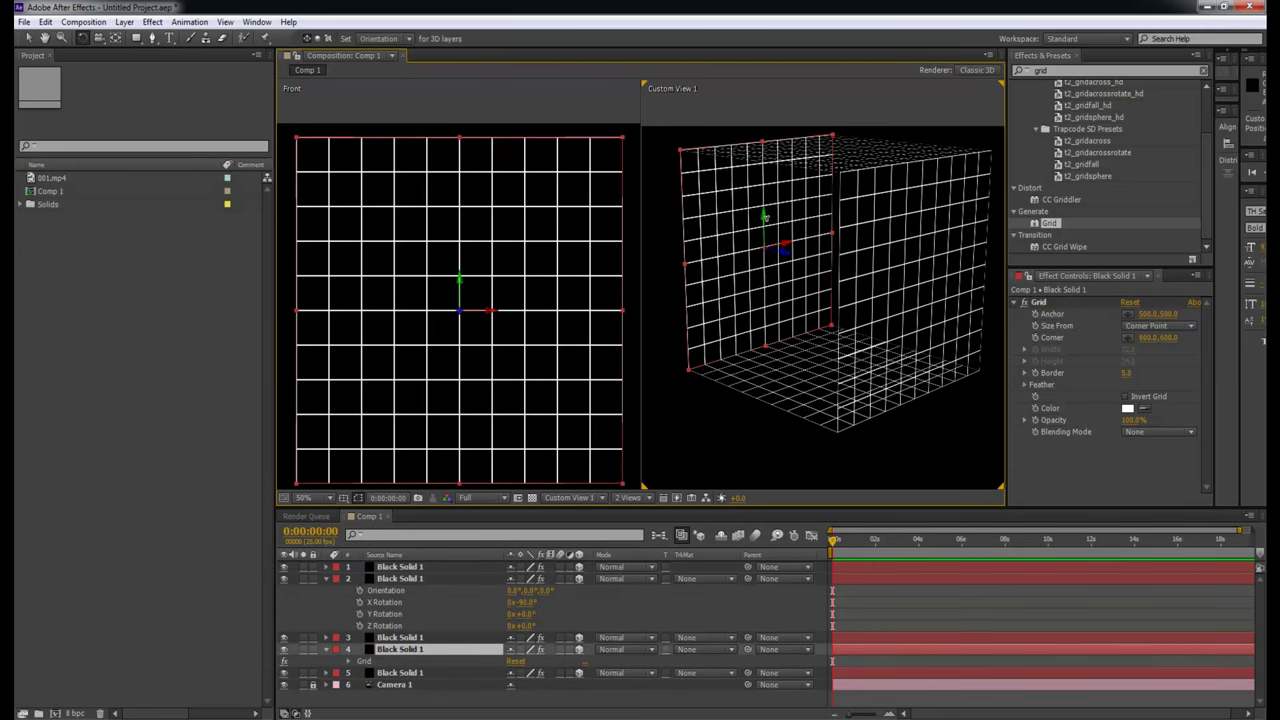
pyautogui.press('r')
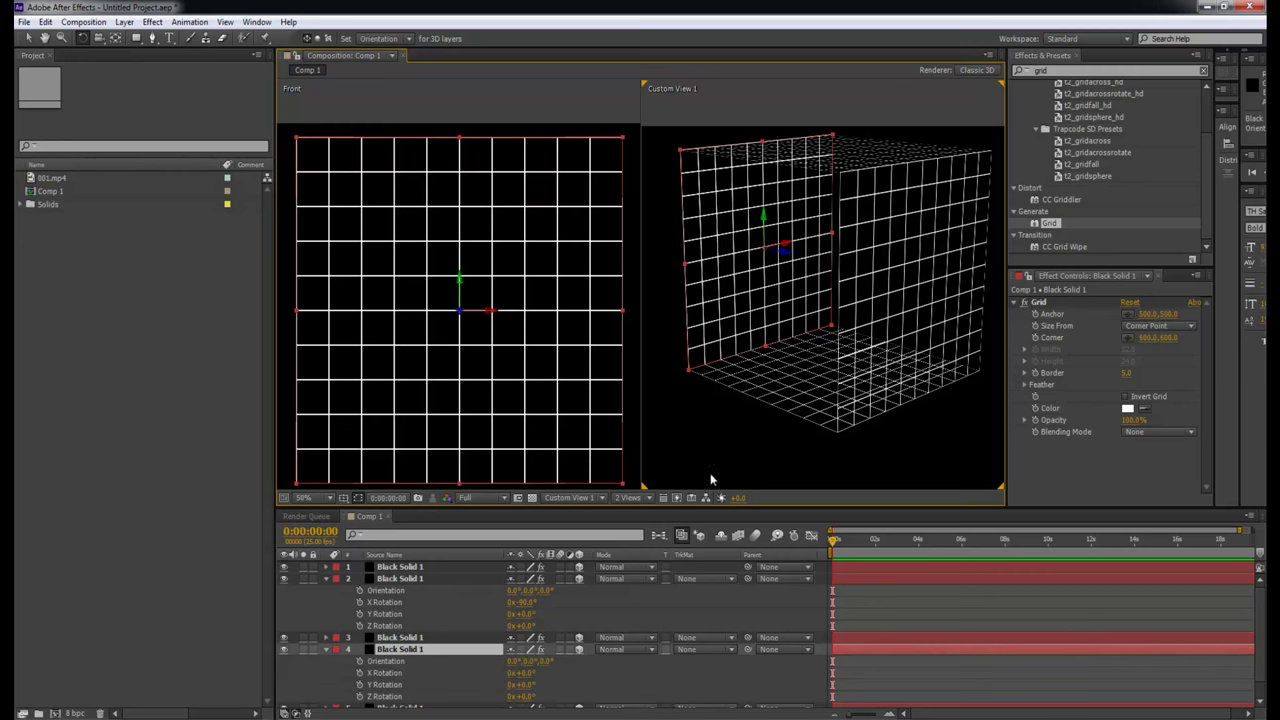
pyautogui.moveTo(521, 684)
pyautogui.mouseDown()
pyautogui.moveTo(540, 684)
pyautogui.moveTo(515, 684)
pyautogui.mouseUp()
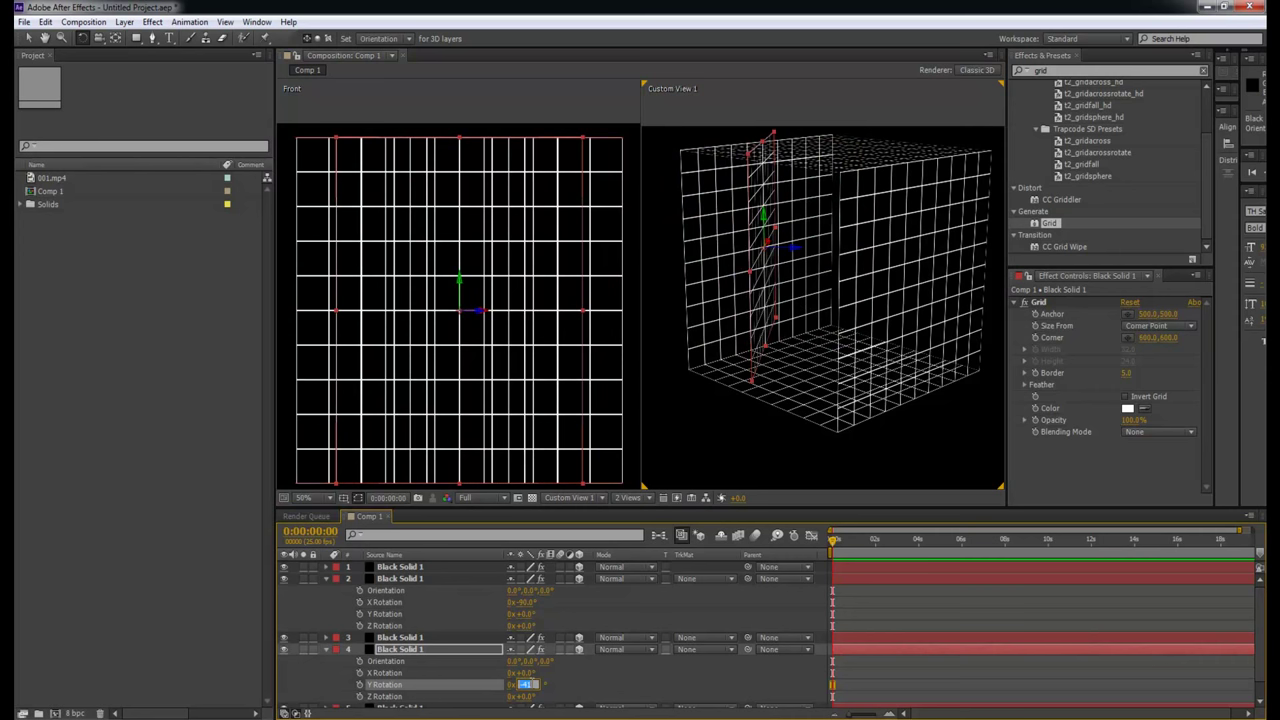
pyautogui.write('-90')
pyautogui.press('Return')
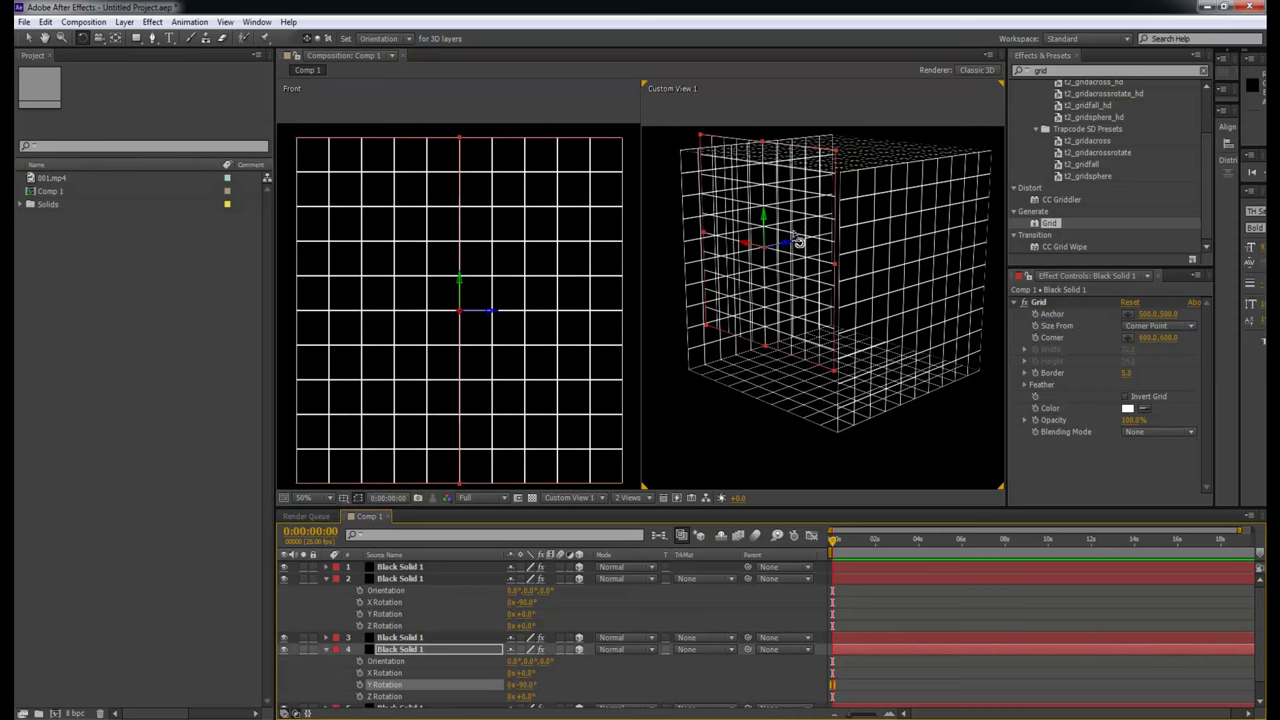
# Place the rotated wall at one side edge of the box and its duplicate at the opposite side edge.
pyautogui.press('v')
pyautogui.moveTo(497, 318); pyautogui.dragTo(654, 292)
pyautogui.hotkey('ctrl', 'd')
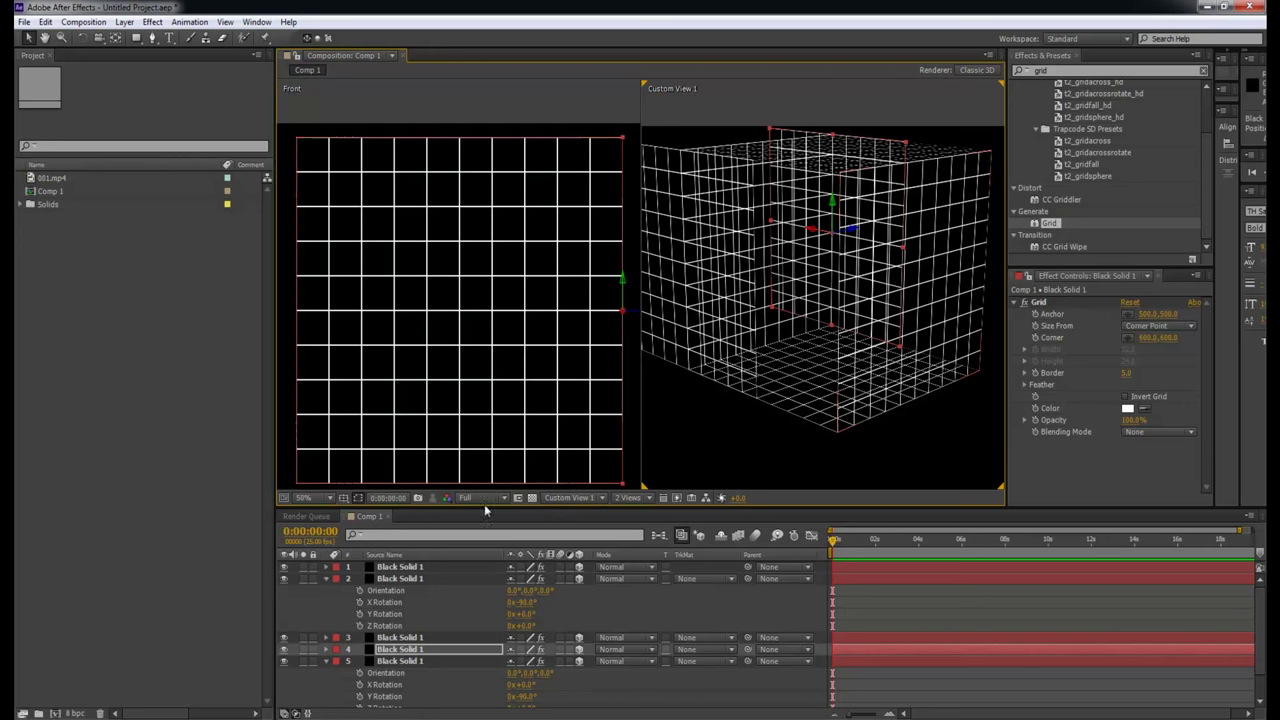
# Change the Front viewport to Top, select both side walls and move them together in depth to span the floor grid.
pyautogui.click(591, 464)
pyautogui.click(601, 499)
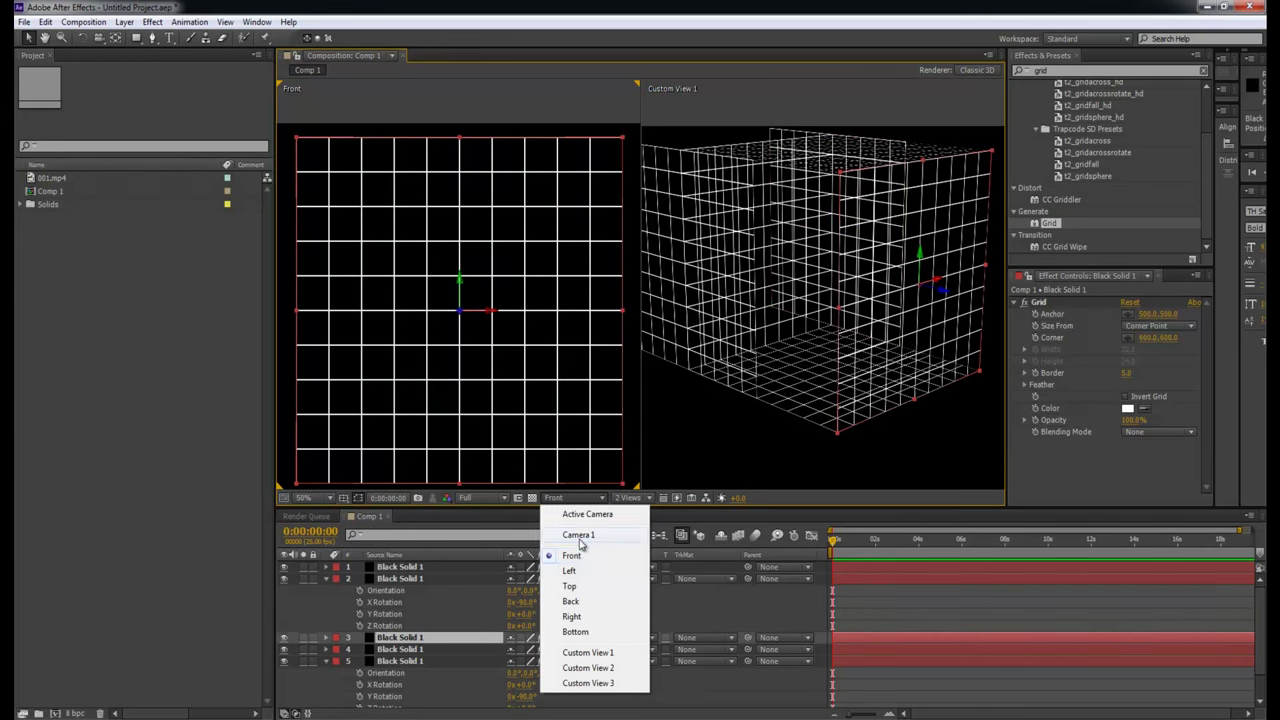
pyautogui.click(572, 586)
pyautogui.press('c')
pyautogui.moveTo(510, 268); pyautogui.dragTo(511, 210)
pyautogui.scroll(-2, 511, 211)
pyautogui.press('v')
pyautogui.moveTo(342, 121); pyautogui.dragTo(588, 166)
pyautogui.moveTo(546, 216); pyautogui.dragTo(549, 299)
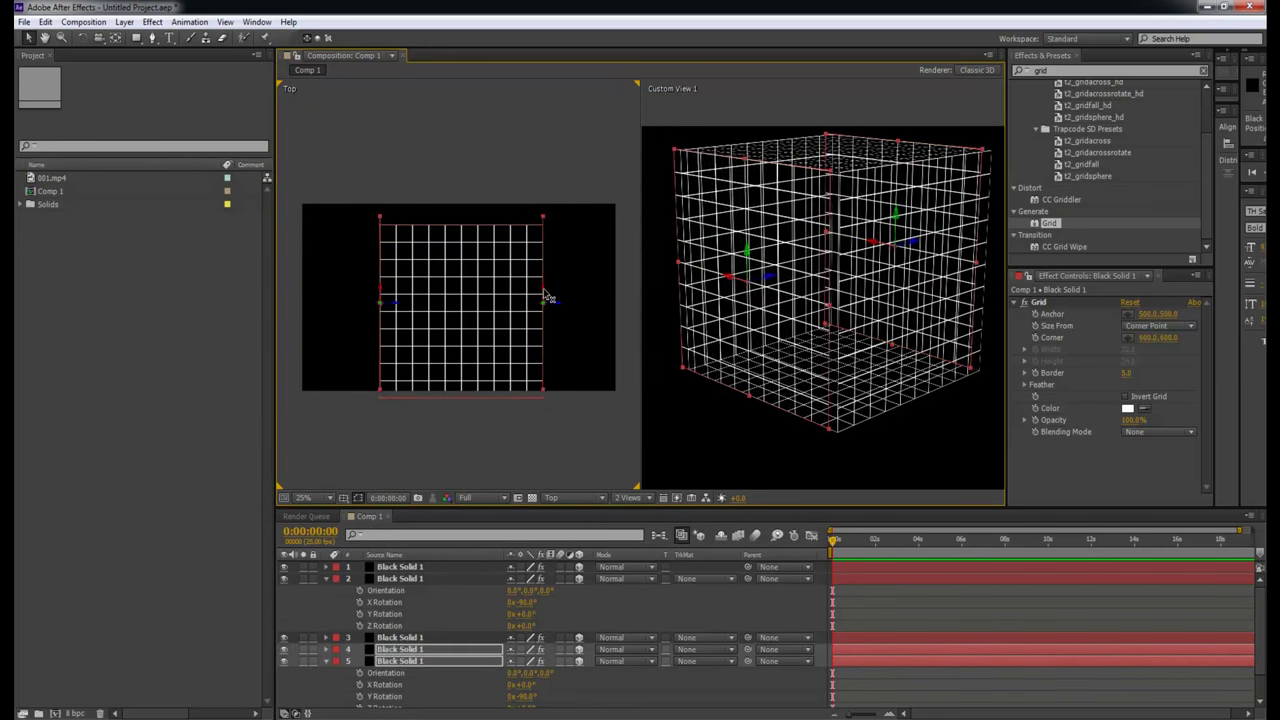
# Fine-align the ends of both side walls with the corner of the floor grid in the Top view.
pyautogui.scroll(4, 549, 299)
pyautogui.moveTo(556, 244); pyautogui.dragTo(507, 160)
pyautogui.moveTo(507, 374); pyautogui.dragTo(507, 409)
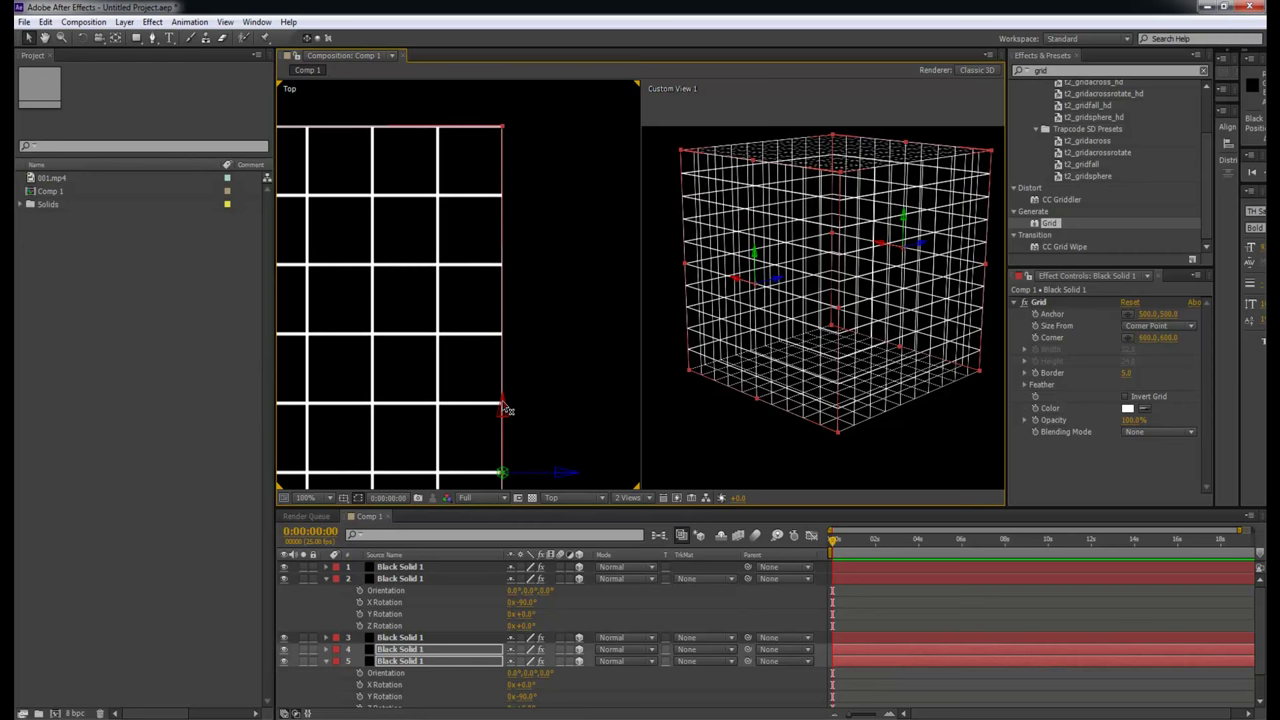
# Return to a single Custom View 1 layout and examine the finished grid cube from several angles.
pyautogui.click(927, 483)
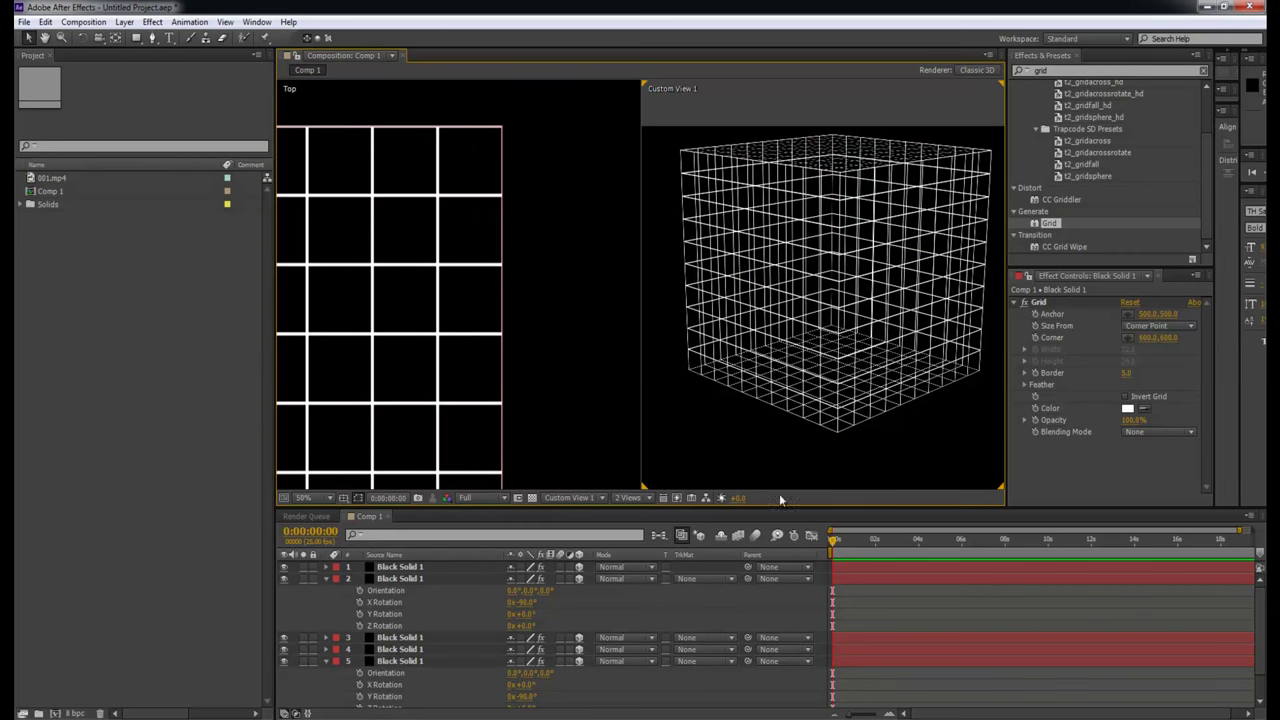
pyautogui.click(628, 497)
pyautogui.click(636, 514)
pyautogui.press('c')
pyautogui.moveTo(731, 423); pyautogui.dragTo(390, 369)
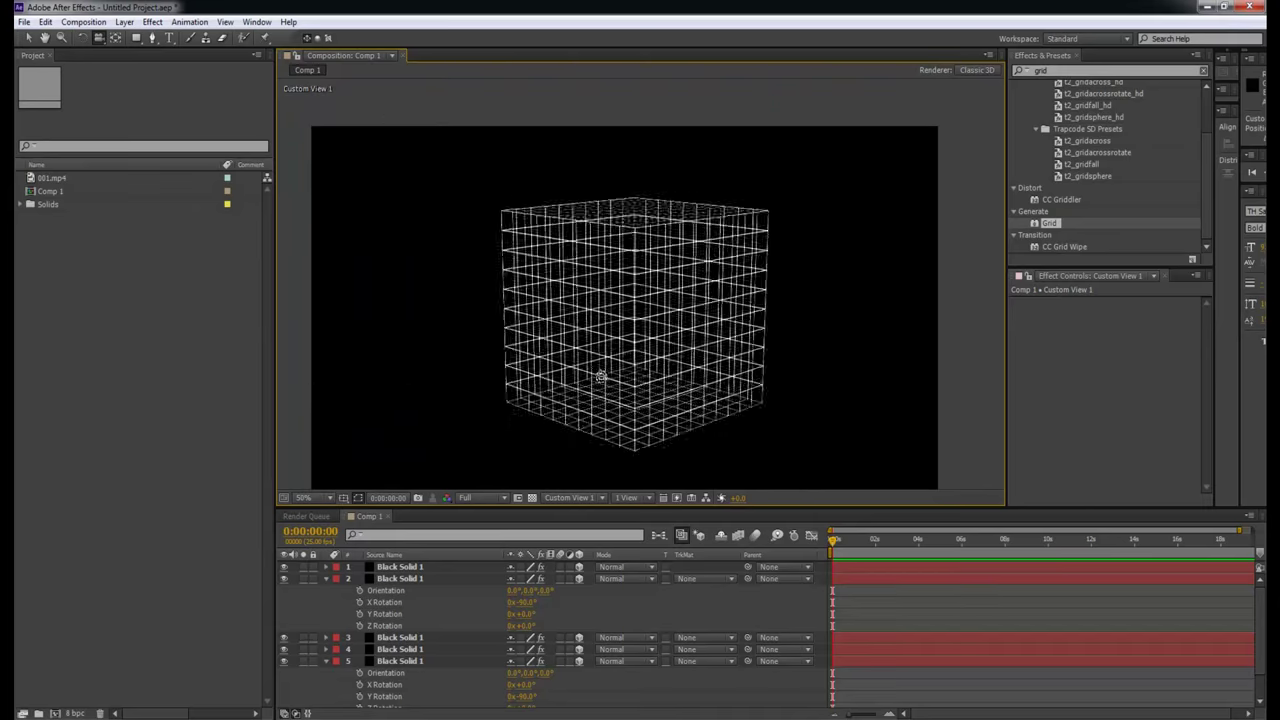
pyautogui.moveTo(650, 327); pyautogui.dragTo(673, 327)
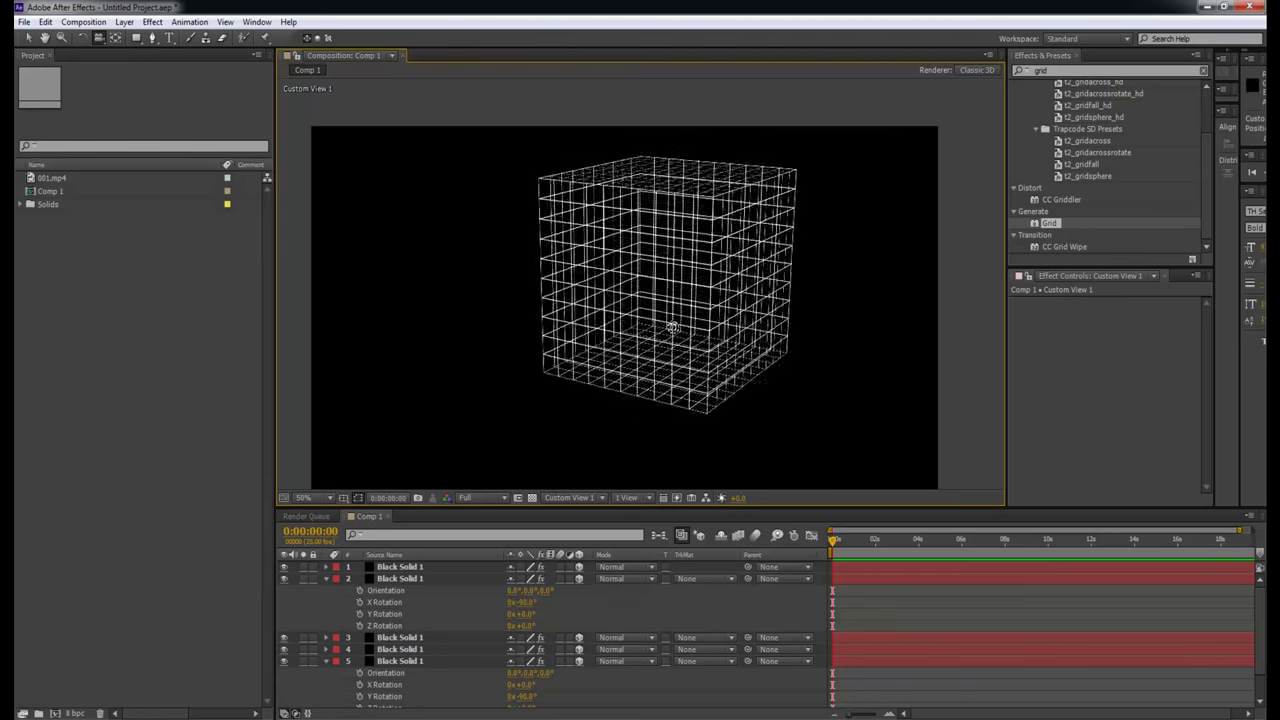
# Collapse the expanded rotation properties of the second and fifth solid layers in the timeline.
pyautogui.moveTo(570, 328); pyautogui.dragTo(640, 335)
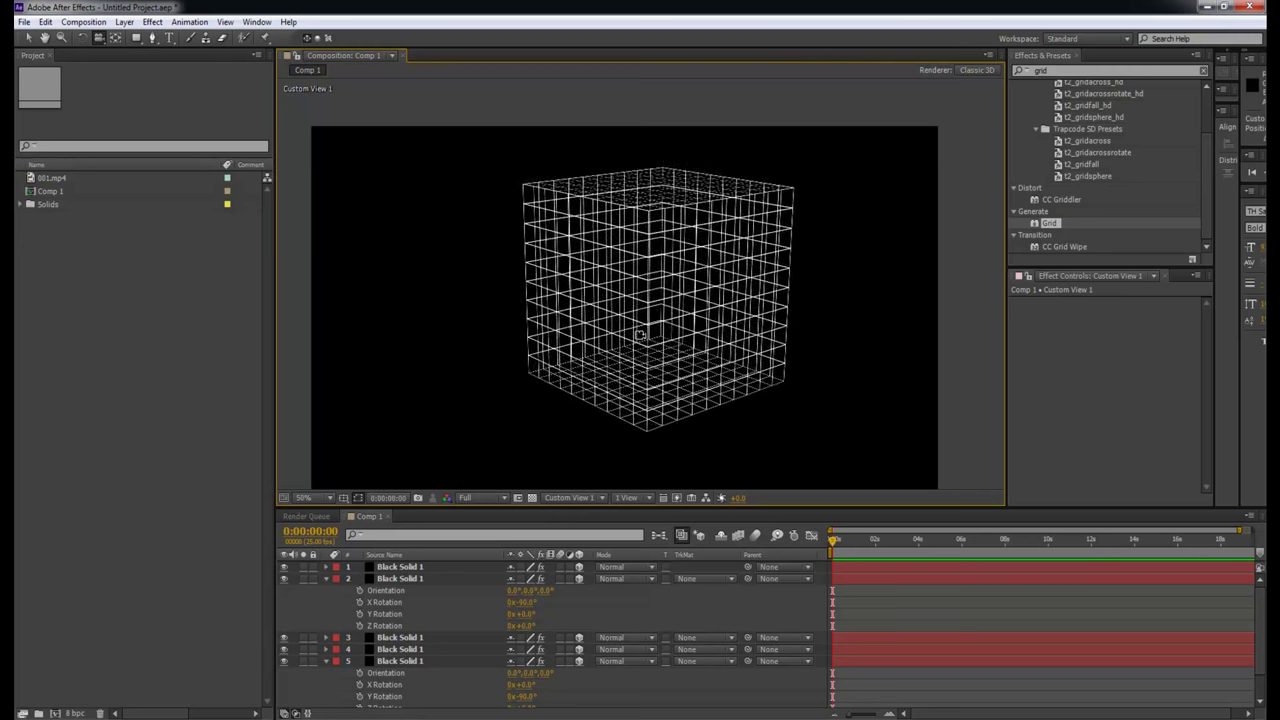
pyautogui.click(328, 579)
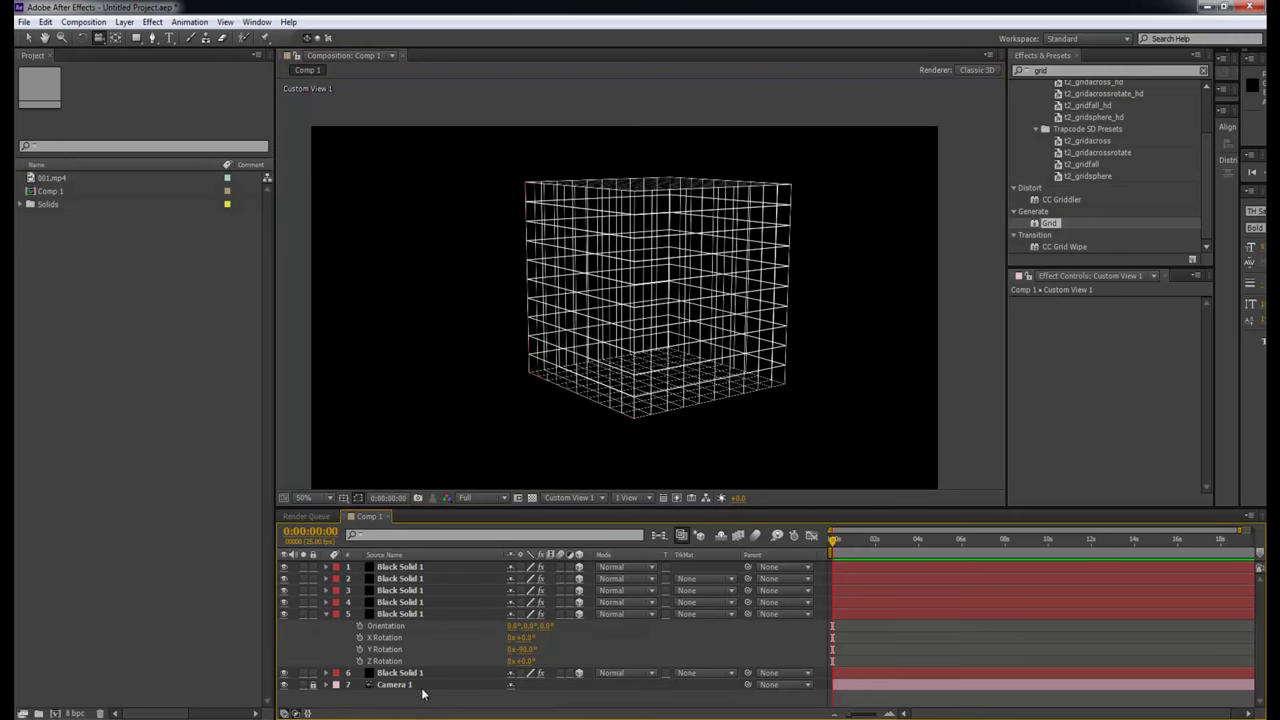
pyautogui.click(325, 614)
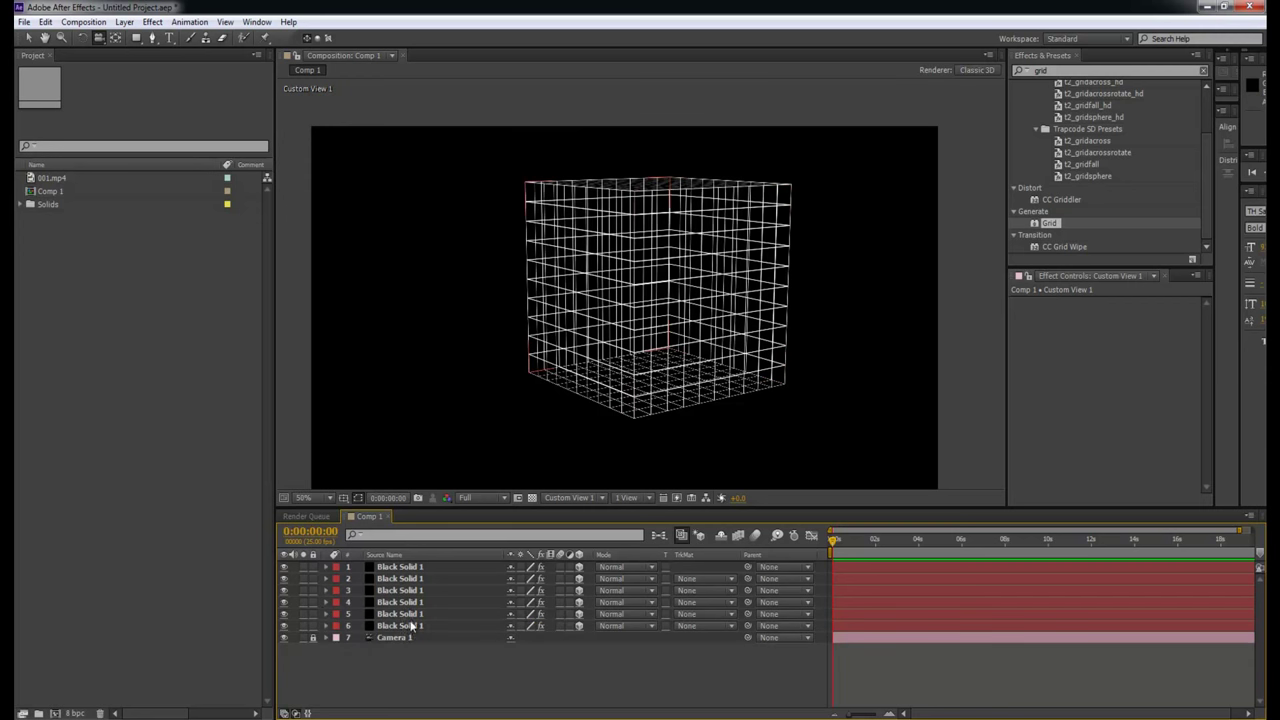
# Add a null object to the composition and make it a 3D layer.
pyautogui.click(409, 626)
pyautogui.keyDown('shift'); pyautogui.click(427, 567); pyautogui.keyUp('shift')
pyautogui.click(453, 673)
pyautogui.rightClick(453, 673)
pyautogui.moveTo(551, 527)
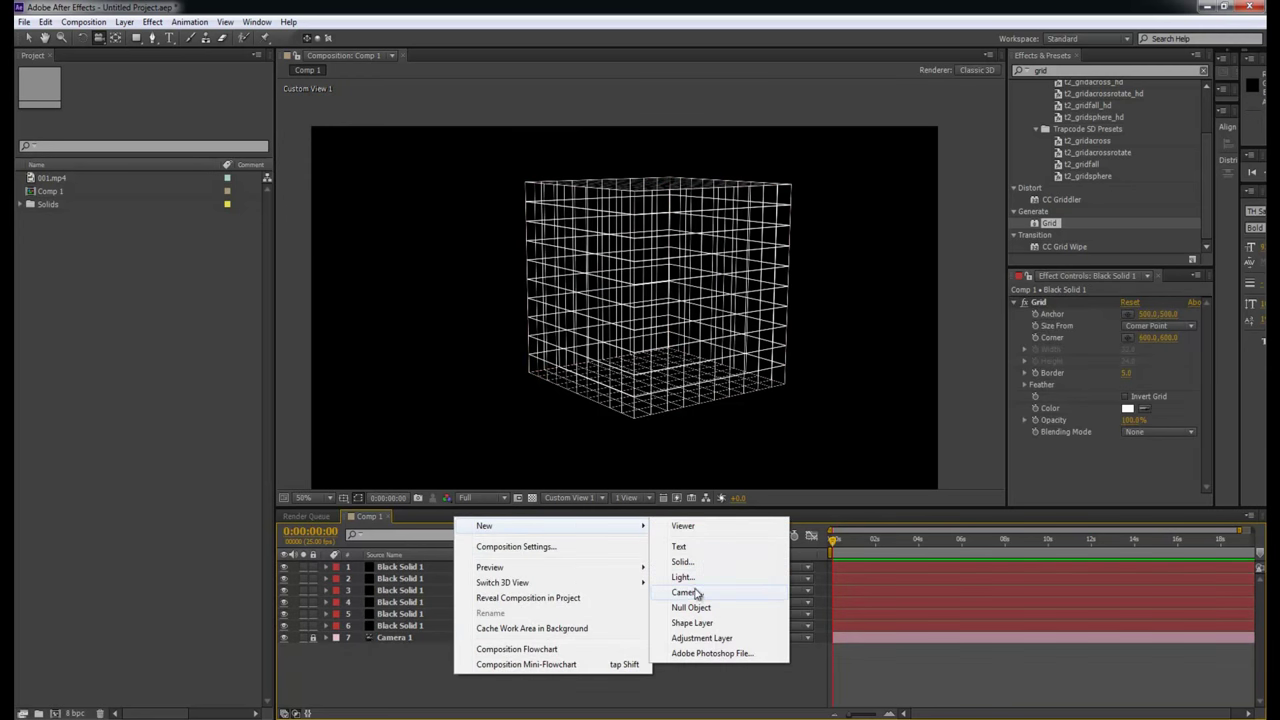
pyautogui.click(691, 607)
pyautogui.moveTo(749, 384); pyautogui.dragTo(660, 284)
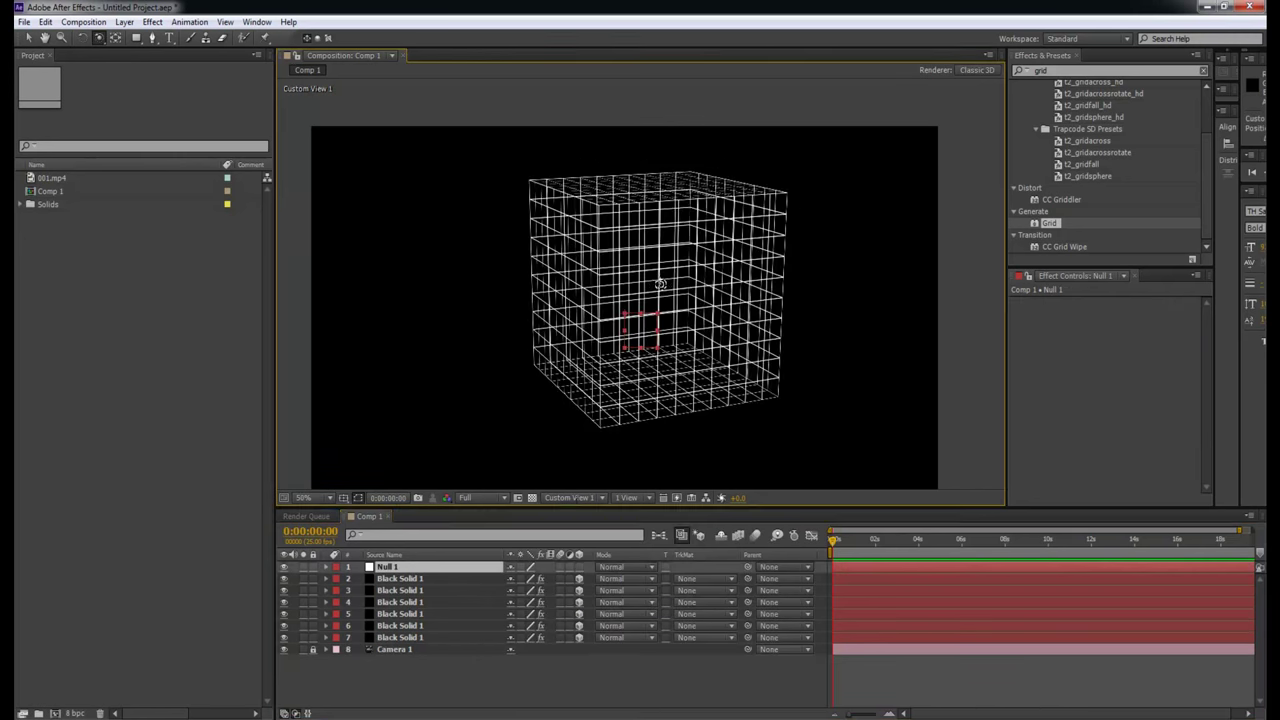
pyautogui.moveTo(732, 420); pyautogui.dragTo(720, 465)
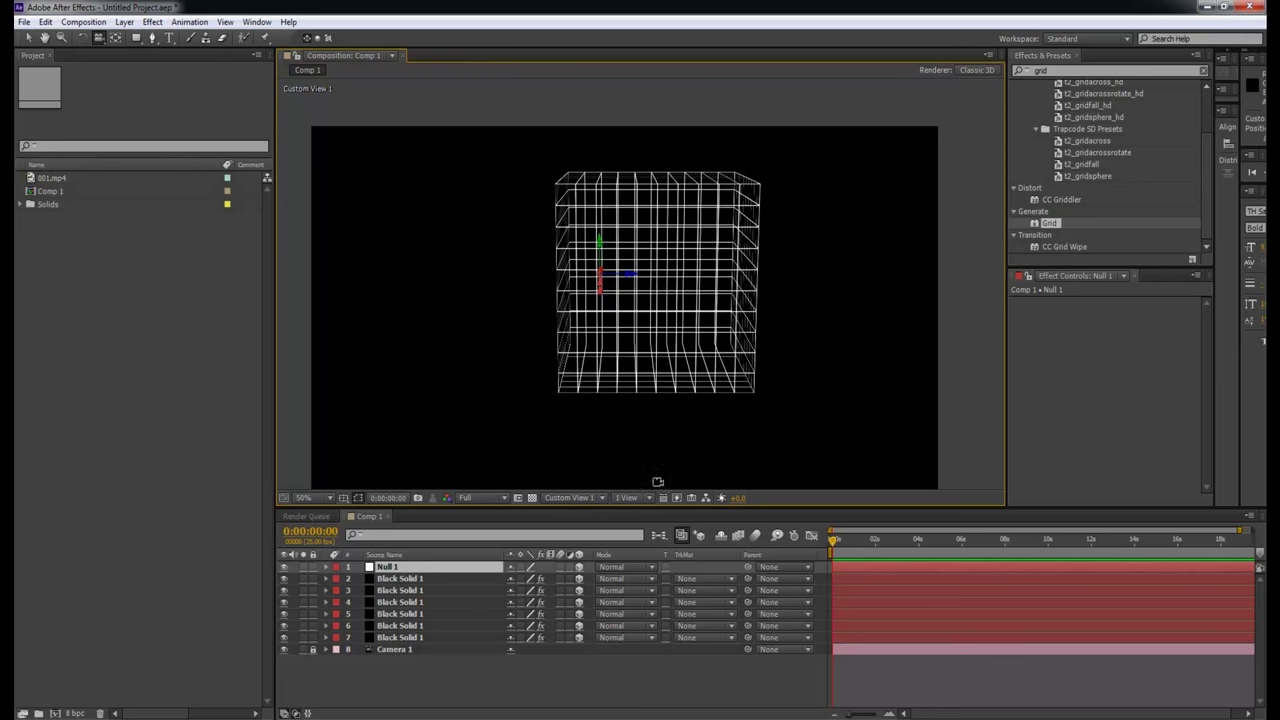
# Show two horizontal views and move the null in depth to the centre of the grid in the Top view.
pyautogui.click(630, 497)
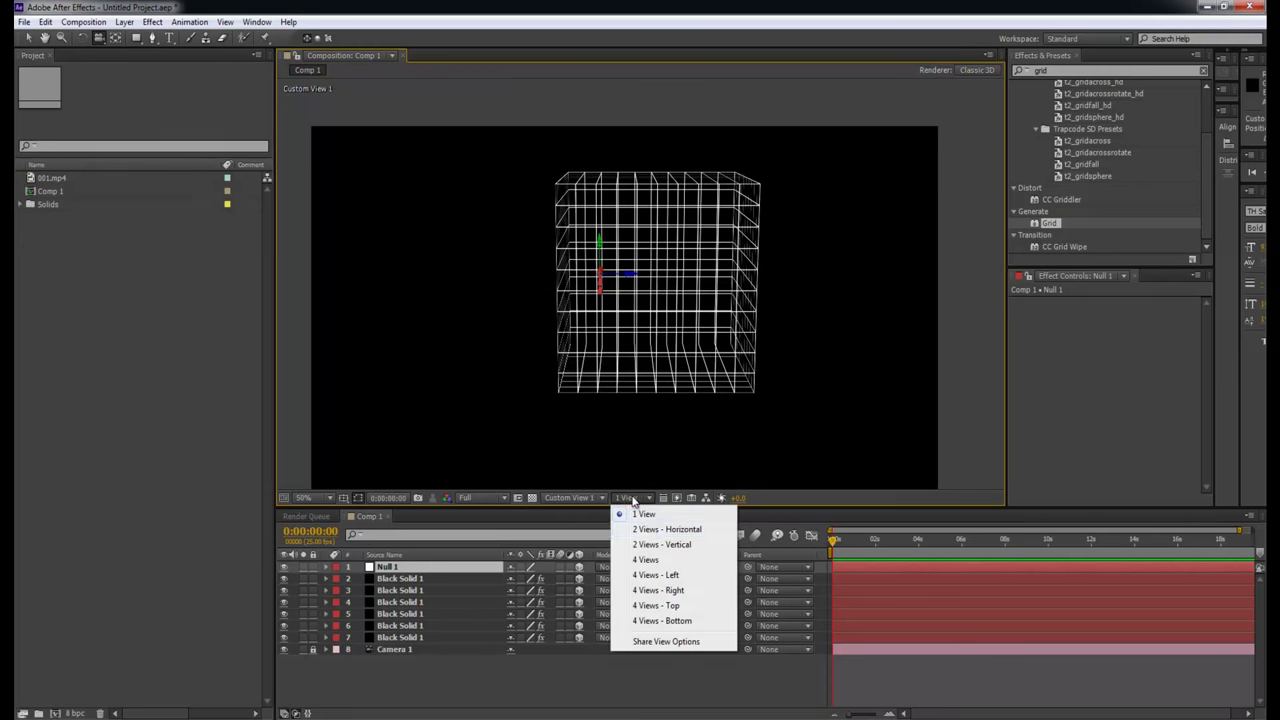
pyautogui.click(650, 530)
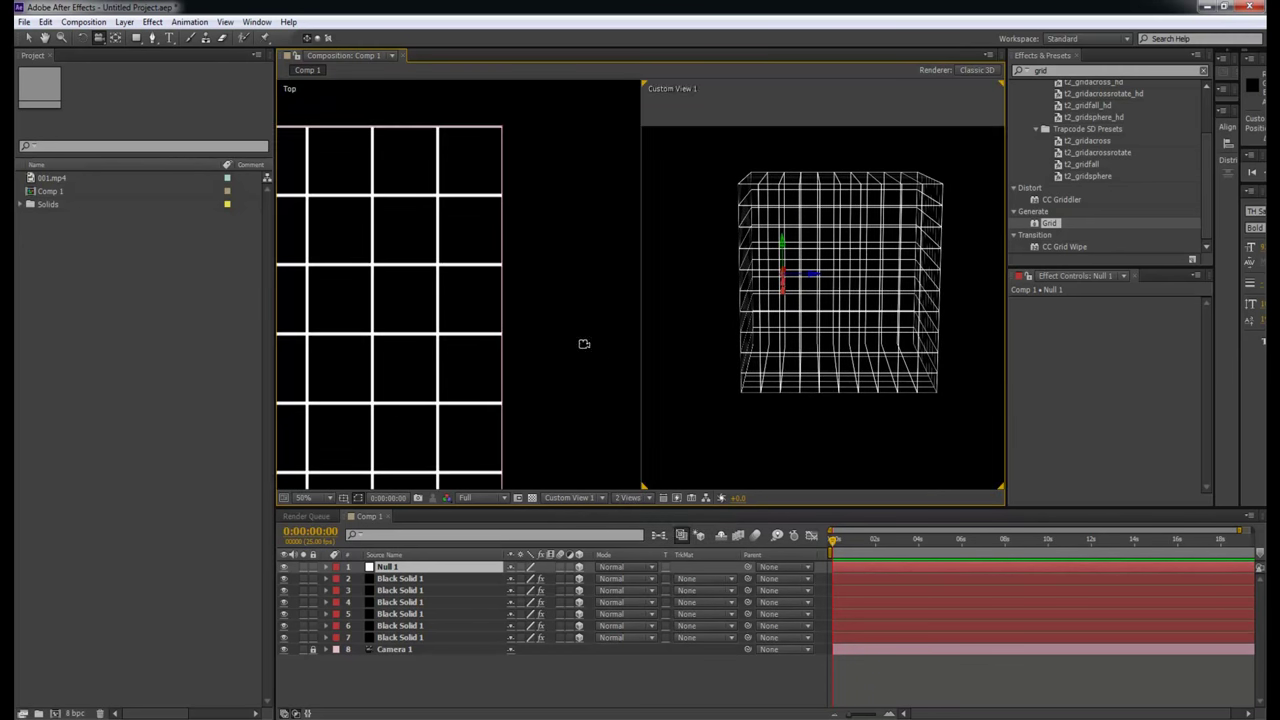
pyautogui.moveTo(585, 336); pyautogui.dragTo(461, 260)
pyautogui.moveTo(816, 280); pyautogui.dragTo(895, 275)
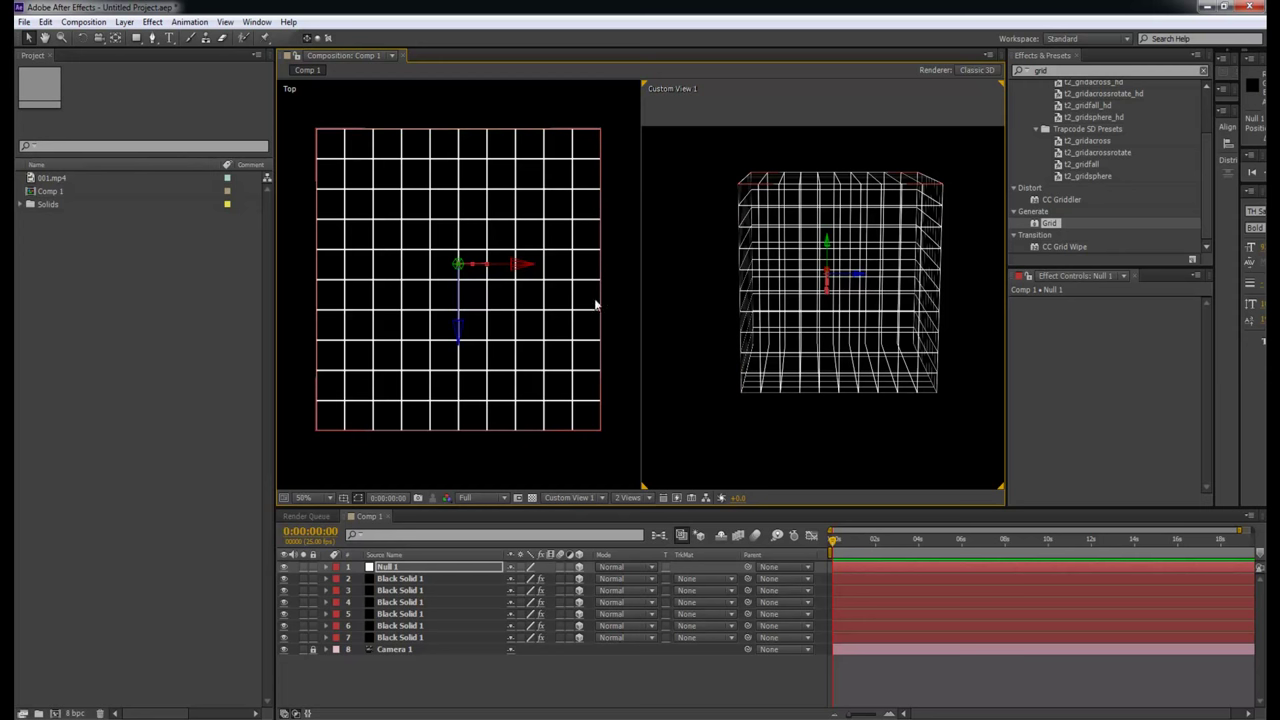
pyautogui.moveTo(460, 323); pyautogui.dragTo(458, 341)
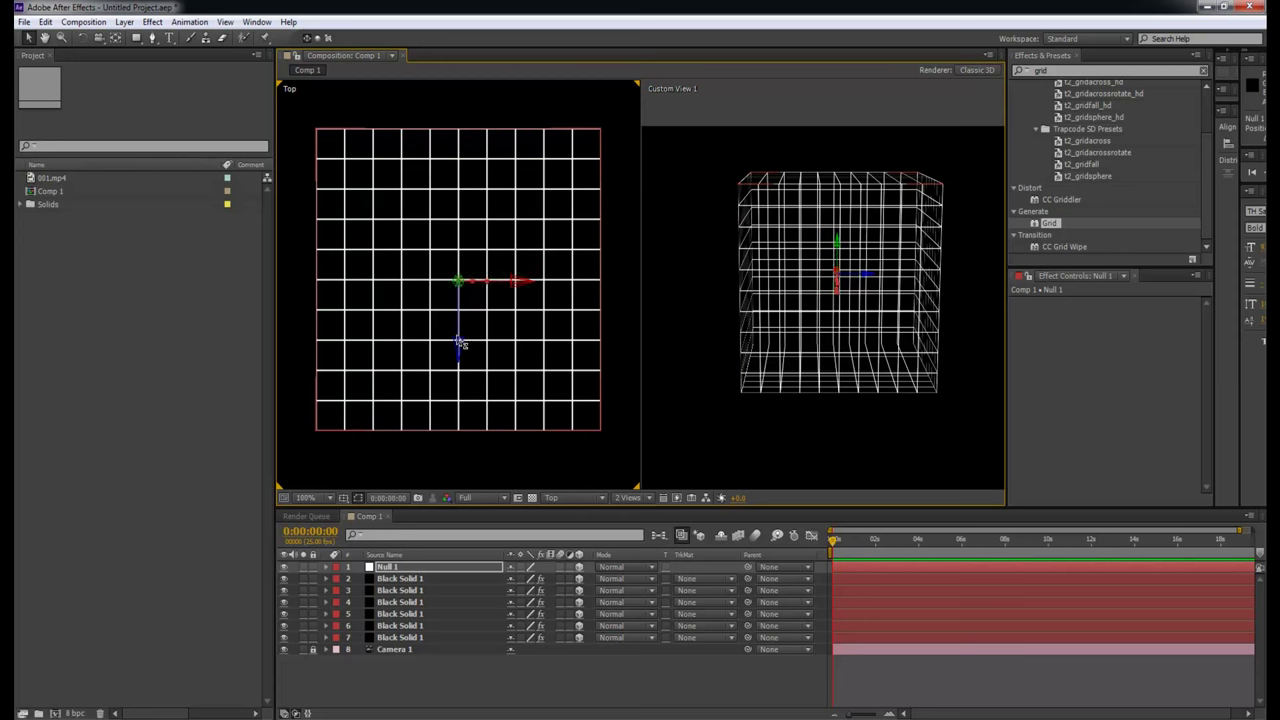
# Change the Top viewport to Front and check the null's position against the centre of the grid cube.
pyautogui.press('c')
pyautogui.moveTo(895, 372); pyautogui.dragTo(502, 437)
pyautogui.click(505, 445)
pyautogui.click(570, 503)
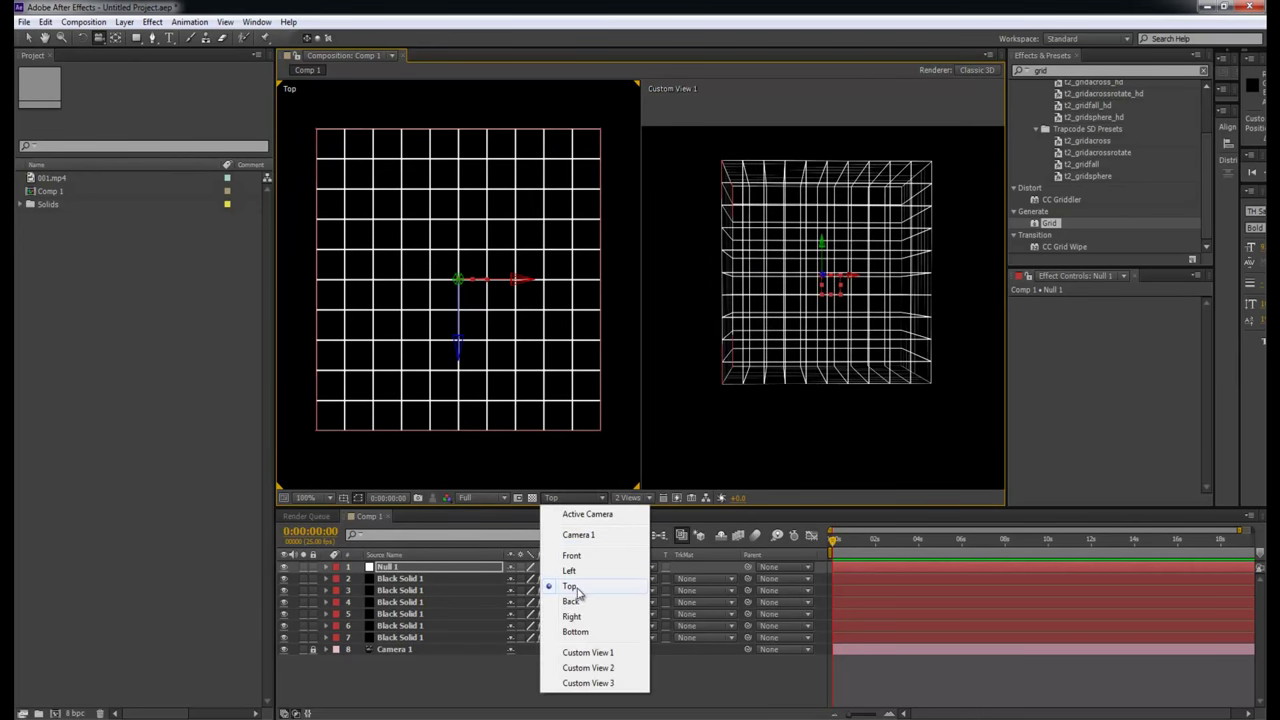
pyautogui.click(576, 557)
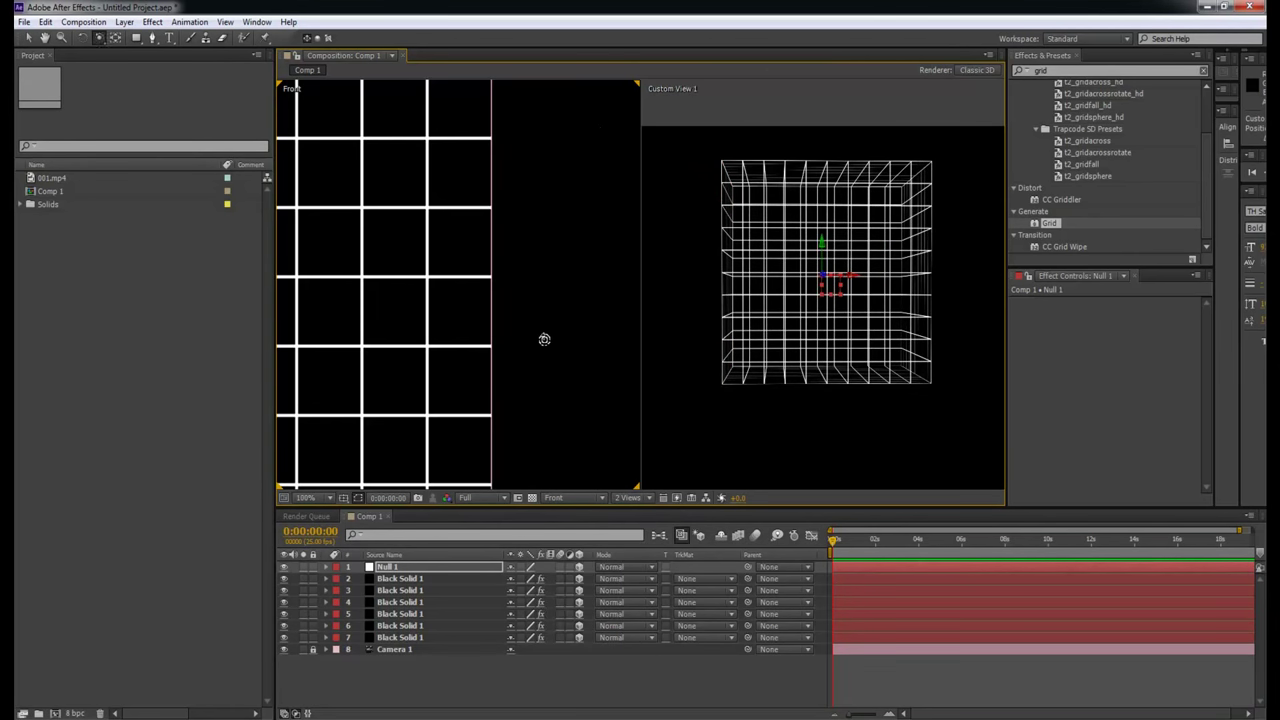
pyautogui.rightClick(549, 334)
pyautogui.click(543, 310)
pyautogui.press('c')
pyautogui.moveTo(543, 310); pyautogui.dragTo(488, 275)
pyautogui.press('v')
pyautogui.click(806, 446)
pyautogui.press('c')
pyautogui.moveTo(880, 418)
pyautogui.mouseDown()
pyautogui.moveTo(760, 449)
pyautogui.moveTo(890, 431)
pyautogui.moveTo(863, 429)
pyautogui.moveTo(874, 431)
pyautogui.mouseUp()
pyautogui.click(500, 463)
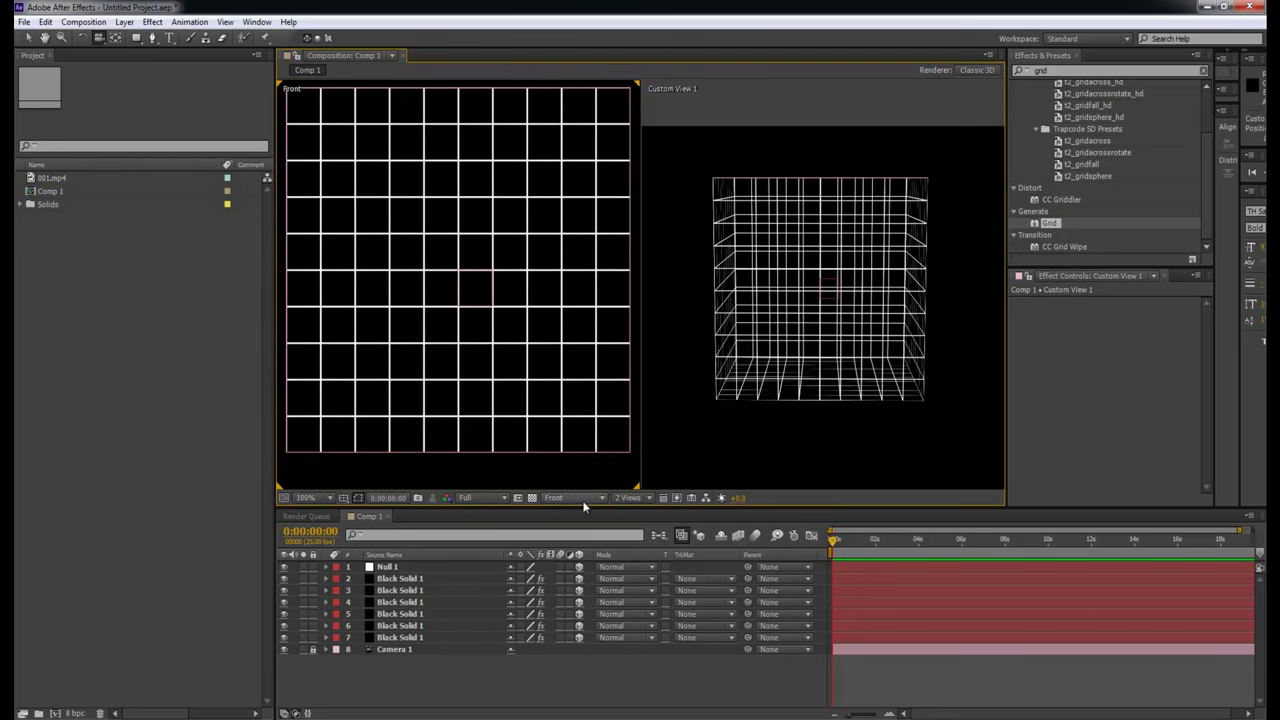
# Change the Front viewport to Right and check the selected null's position against the centre of the cube.
pyautogui.click(588, 500)
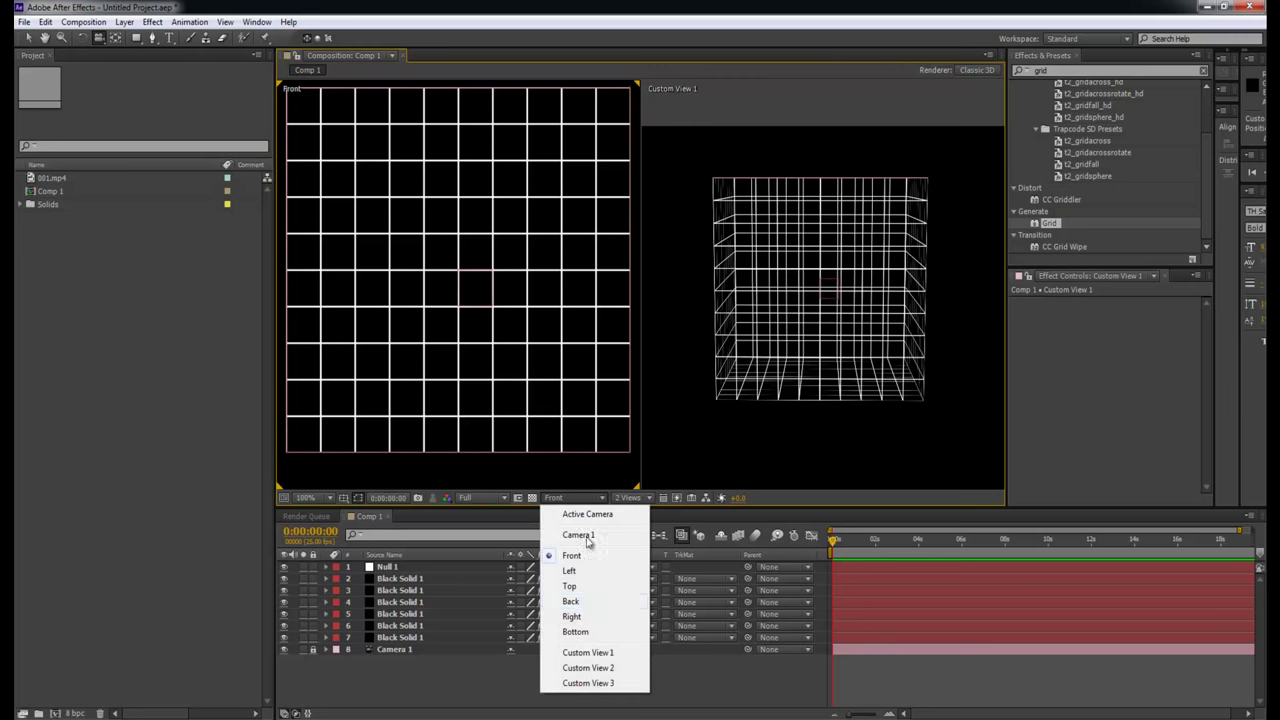
pyautogui.click(572, 616)
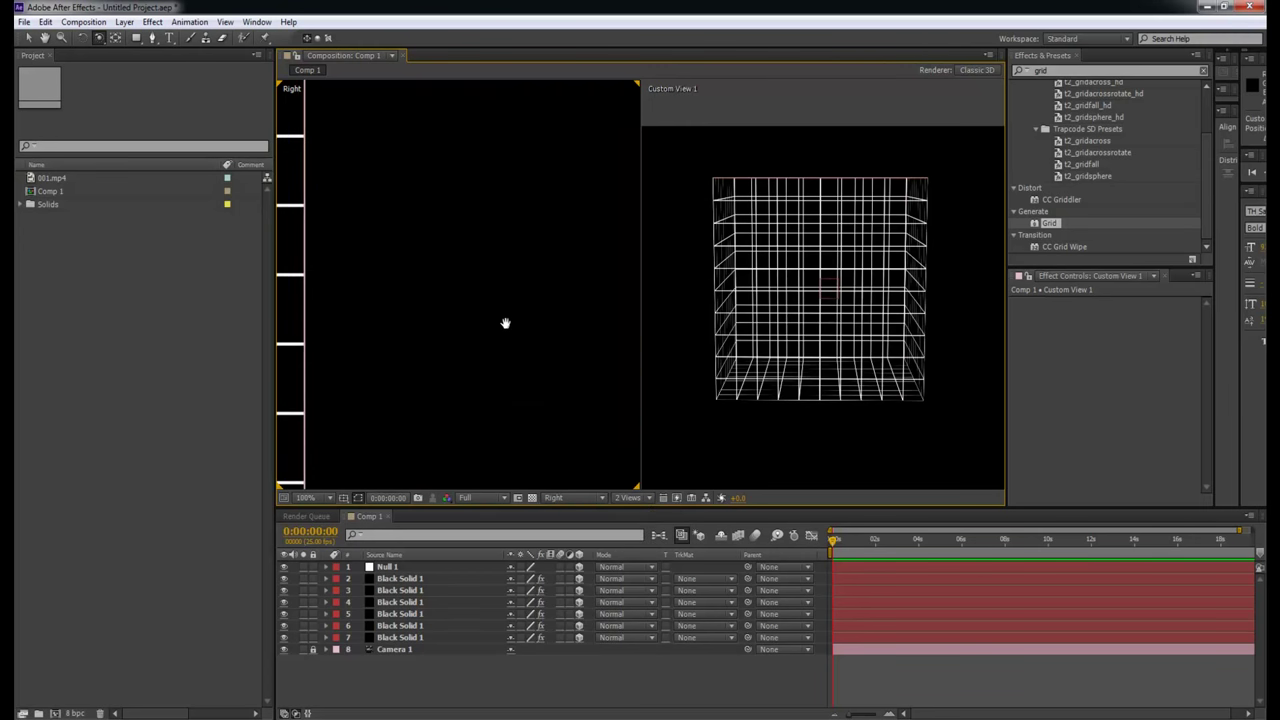
pyautogui.moveTo(320, 309); pyautogui.dragTo(534, 277)
pyautogui.press('v')
pyautogui.click(389, 568)
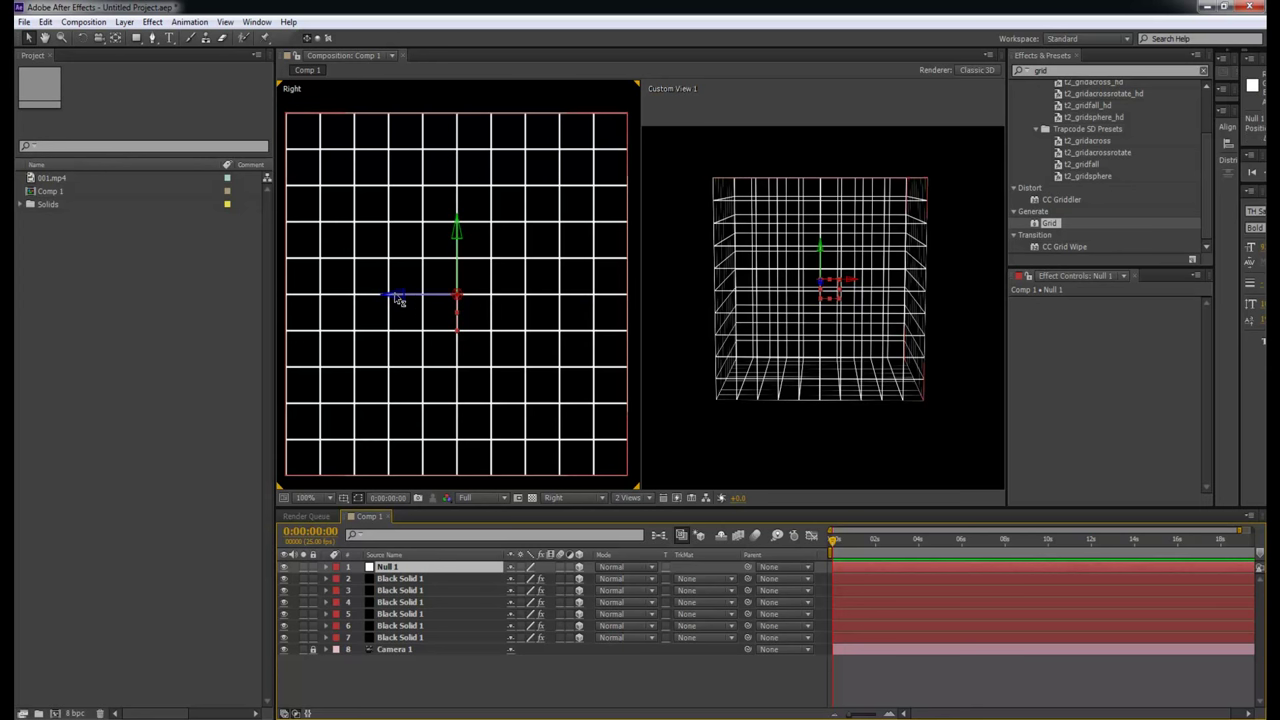
pyautogui.click(757, 343)
pyautogui.press('c')
pyautogui.press('v')
# Parent all six grid solids to Null 1 and select the null.
pyautogui.click(400, 579)
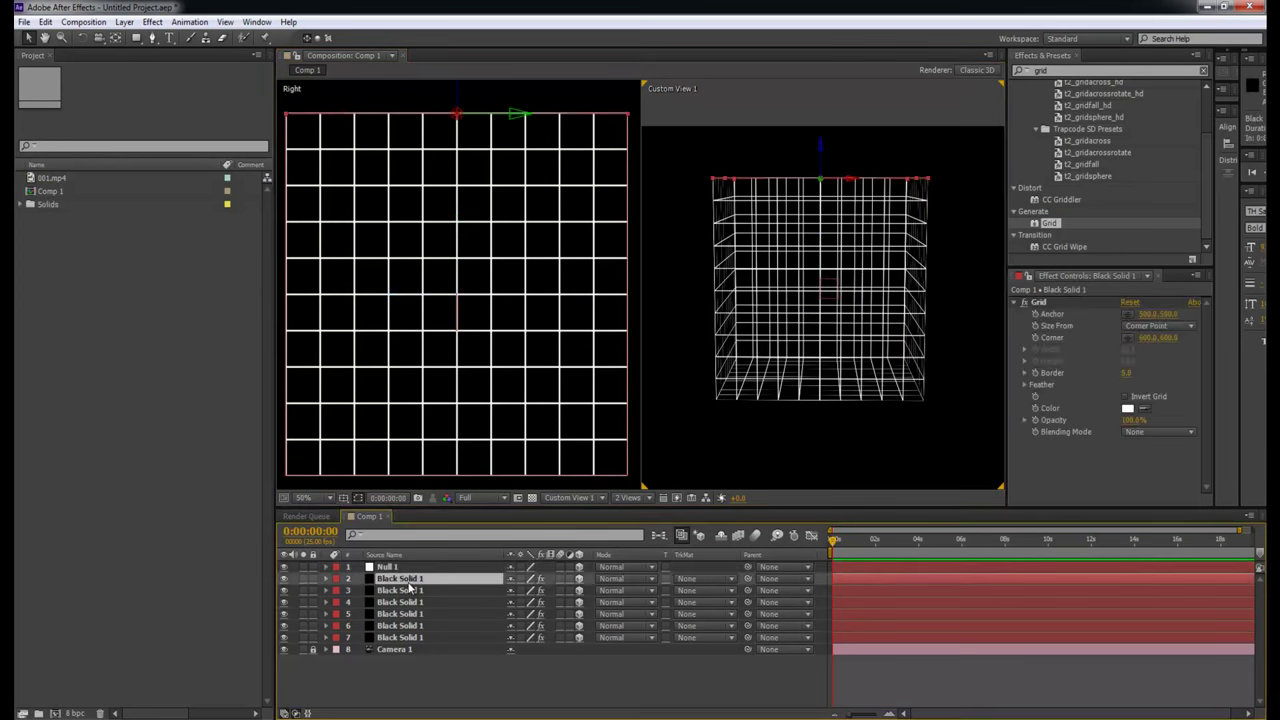
pyautogui.keyDown('shift'); pyautogui.click(404, 638); pyautogui.keyUp('shift')
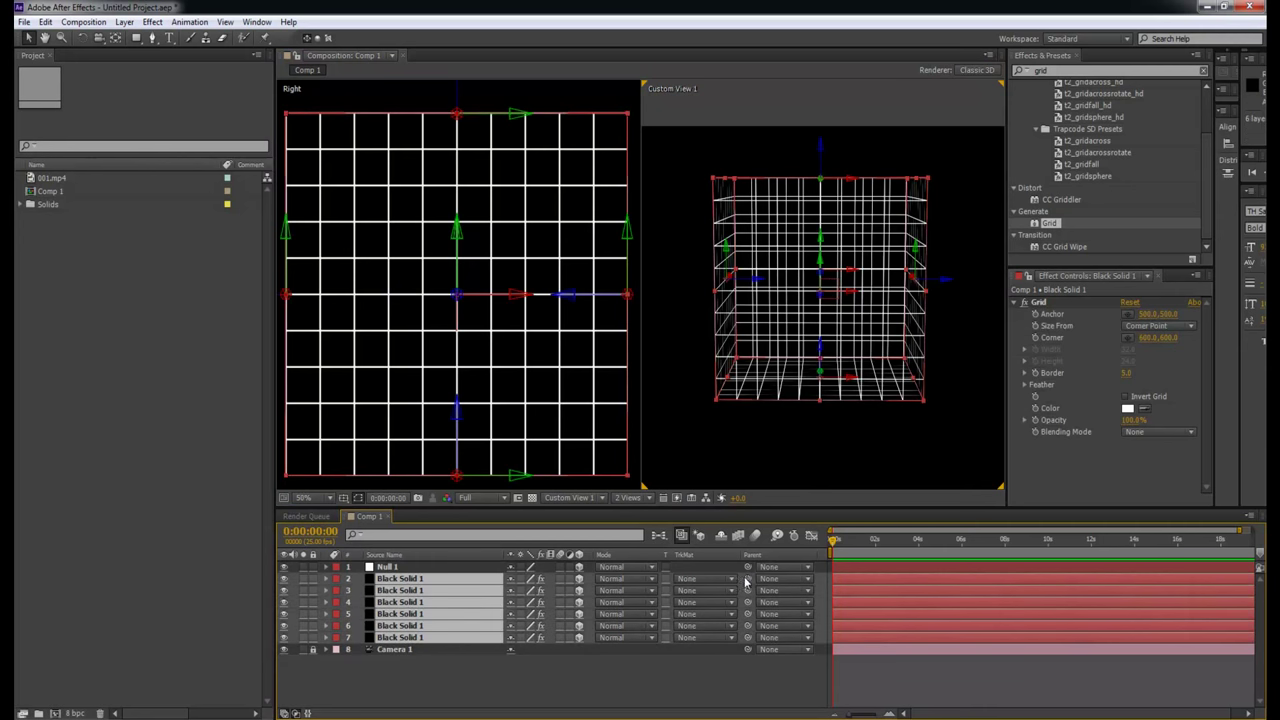
pyautogui.moveTo(748, 580); pyautogui.dragTo(443, 572)
pyautogui.click(443, 571)
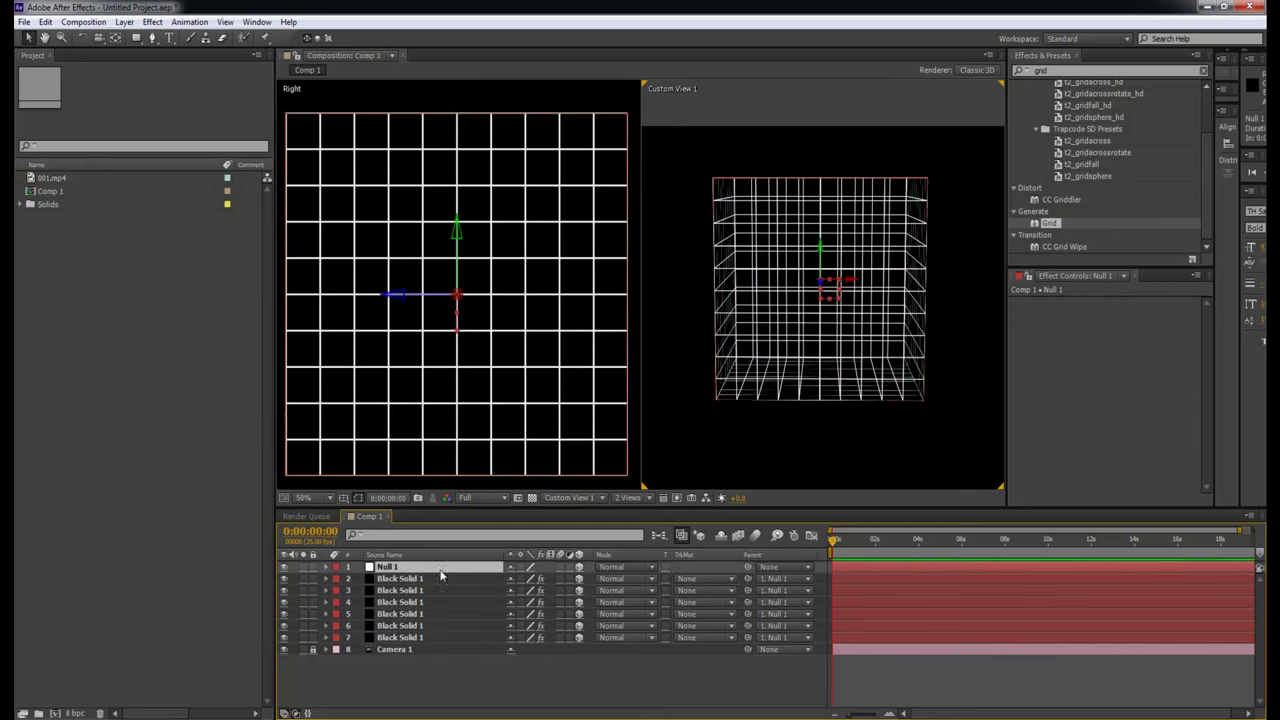
# Try rotating the null to test the parented cube, then undo the rotation and deselect the null.
pyautogui.press('w')
pyautogui.moveTo(818, 253)
pyautogui.mouseDown()
pyautogui.moveTo(792, 254)
pyautogui.moveTo(817, 255)
pyautogui.mouseUp()
pyautogui.hotkey('ctrl', 'z')
pyautogui.press('v')
pyautogui.click(796, 463)
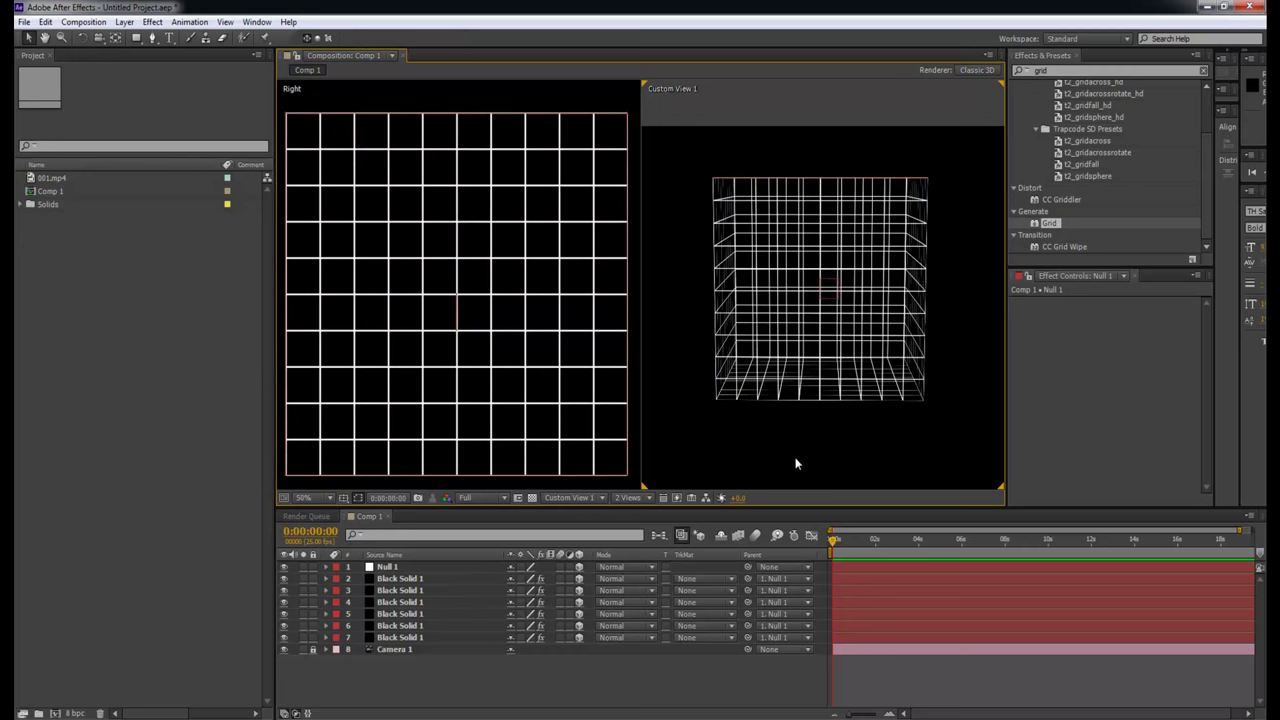
# Lock all six grid solid layers.
pyautogui.press('c')
pyautogui.moveTo(843, 420); pyautogui.dragTo(848, 372)
pyautogui.click(398, 579)
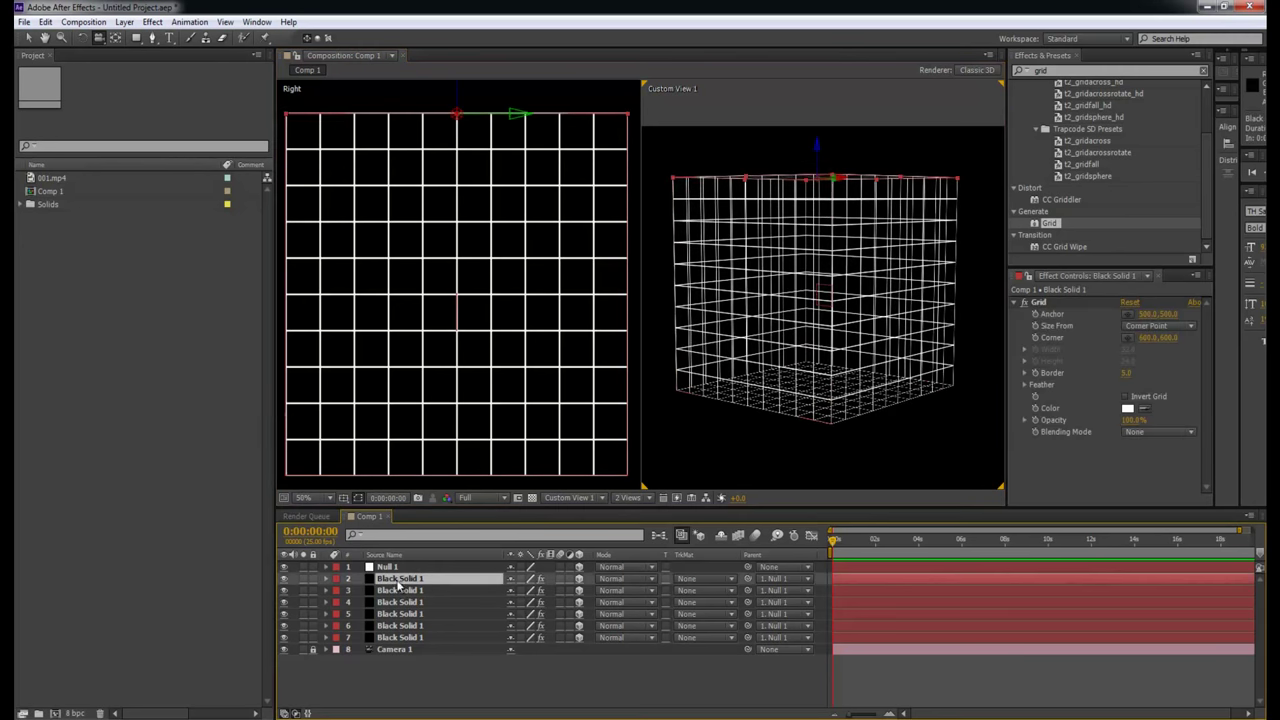
pyautogui.keyDown('shift'); pyautogui.click(395, 638); pyautogui.keyUp('shift')
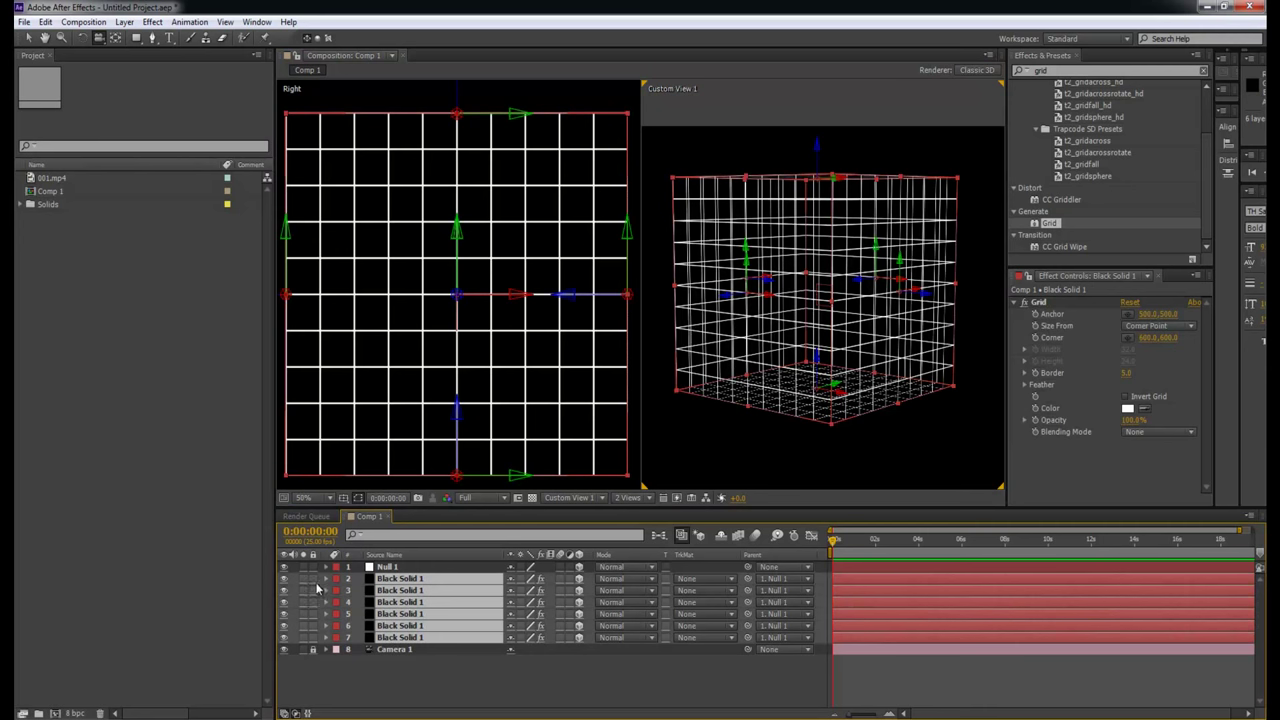
pyautogui.moveTo(313, 579); pyautogui.dragTo(313, 638)
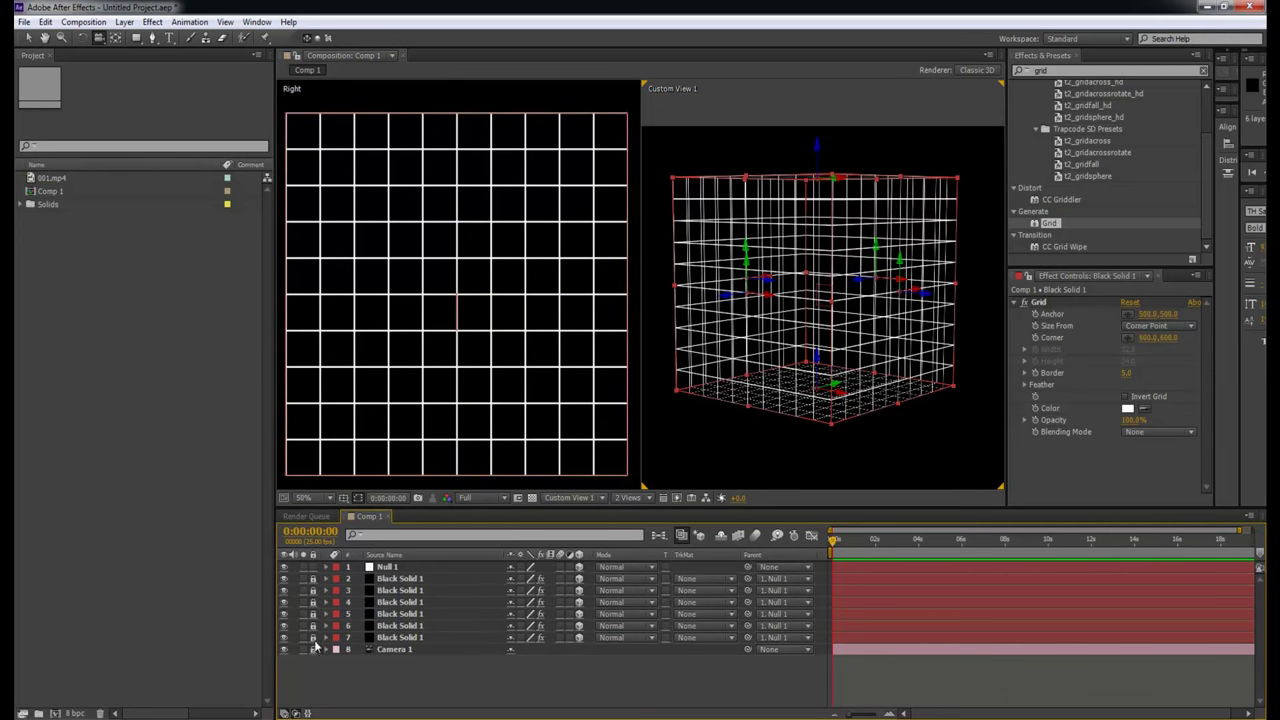
# Mark the six grid solids as shy with shy layers hidden, leaving only the null and camera listed.
pyautogui.click(722, 537)
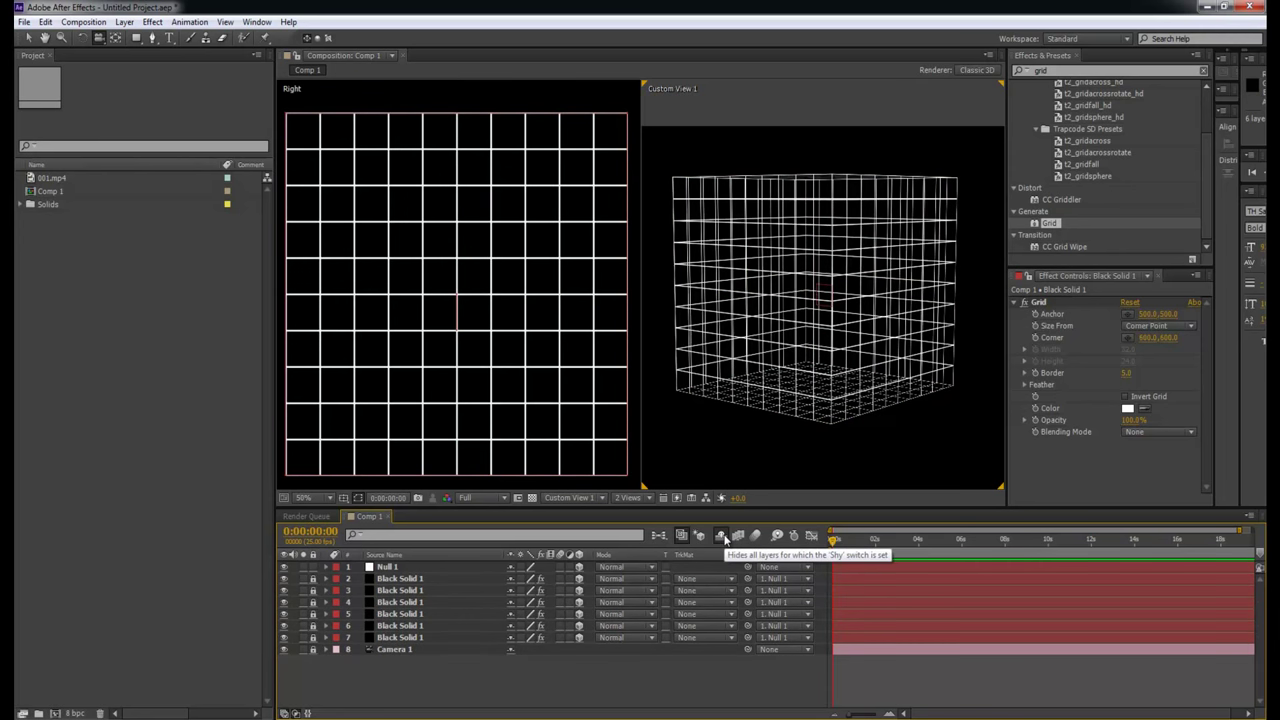
pyautogui.click(511, 579)
pyautogui.click(511, 579)
pyautogui.click(511, 579)
pyautogui.click(511, 579)
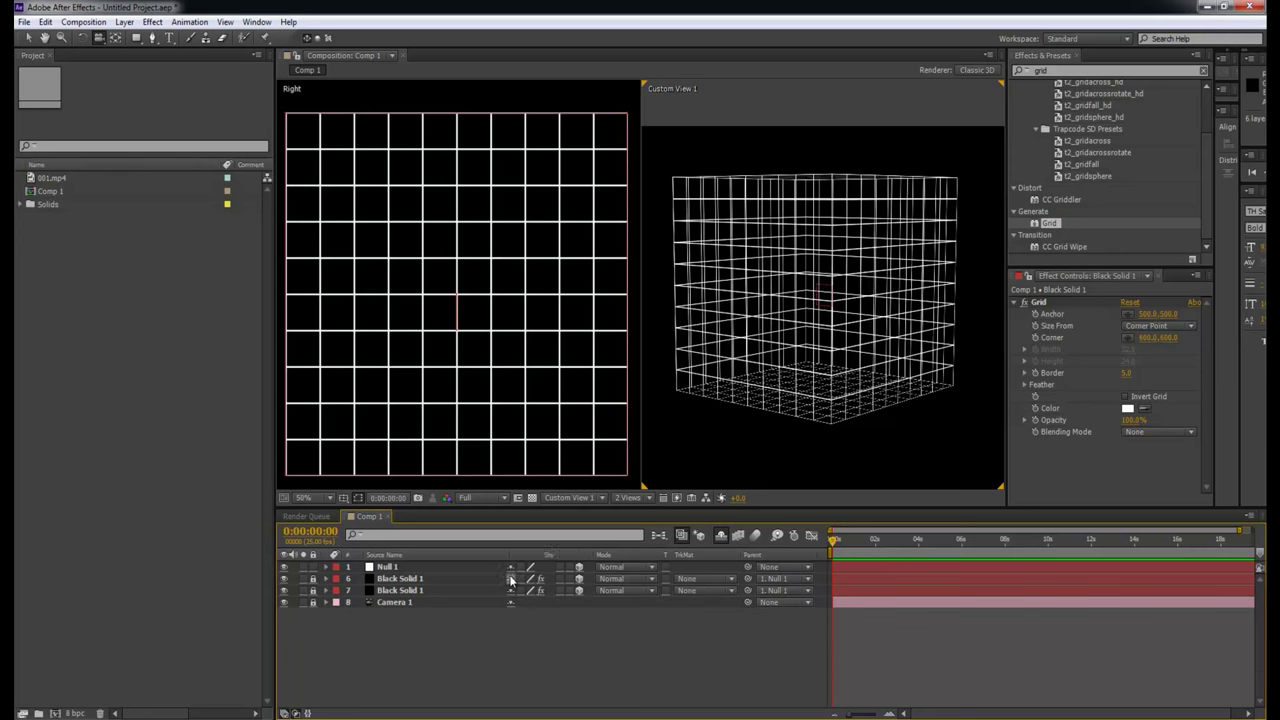
pyautogui.click(511, 579)
pyautogui.click(511, 579)
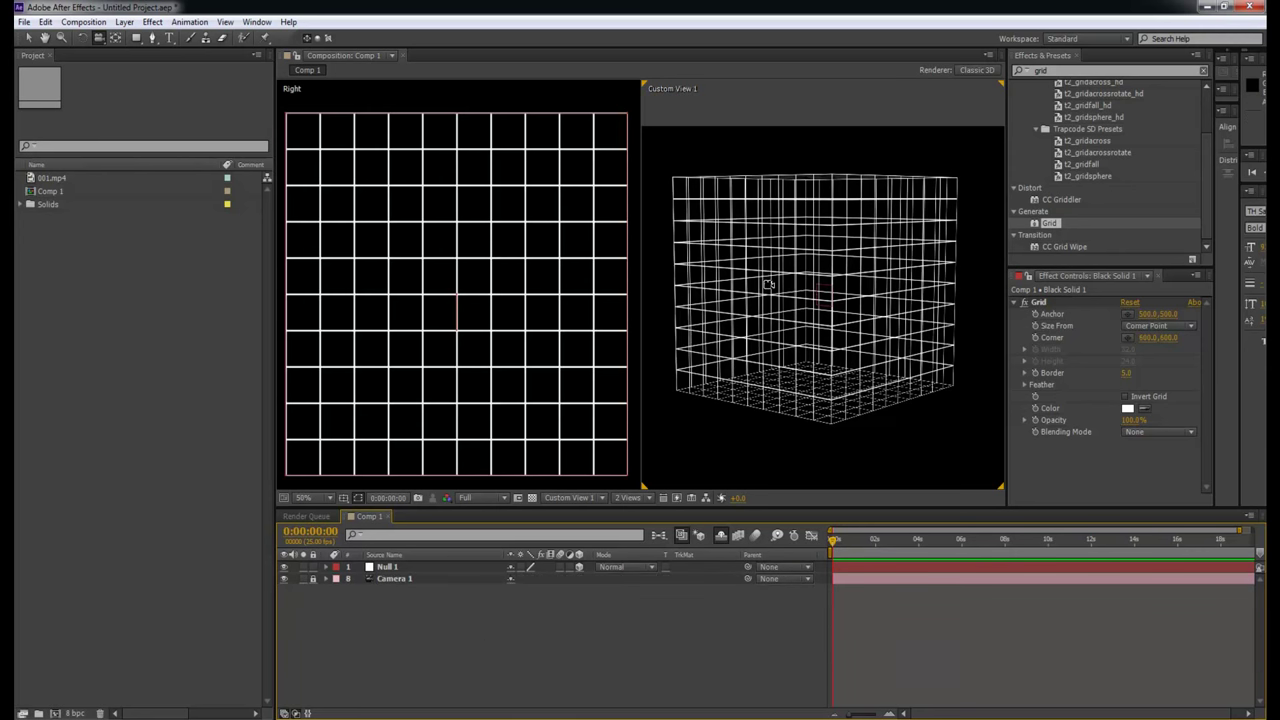
pyautogui.click(466, 568)
pyautogui.moveTo(895, 287); pyautogui.dragTo(895, 287)
pyautogui.click(610, 589)
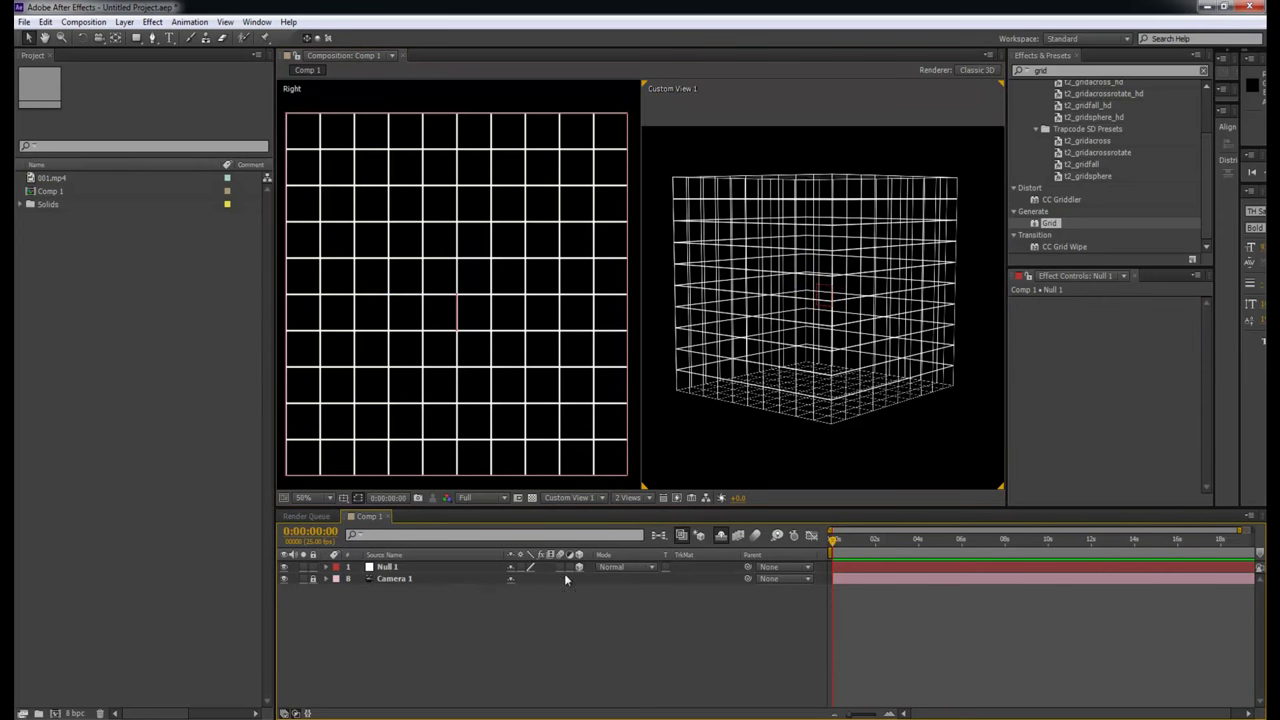
# Show the hidden shy layers again and unlock the six grid solids.
pyautogui.click(721, 535)
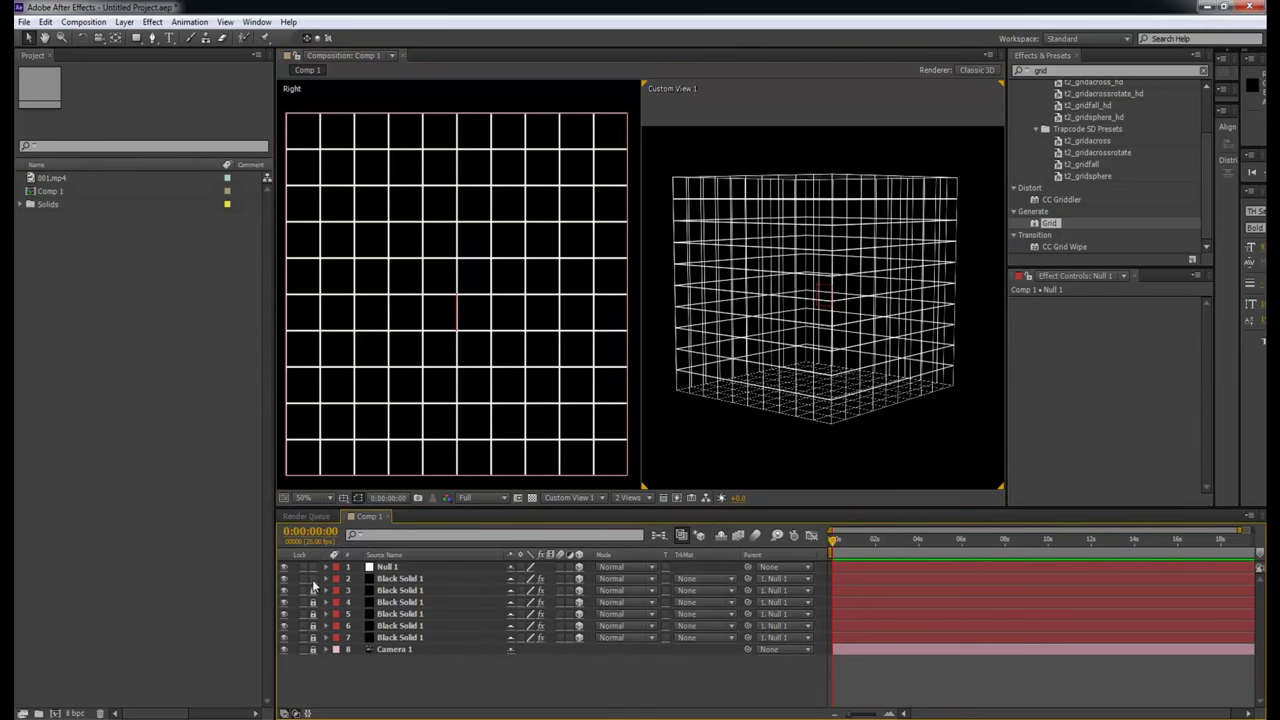
pyautogui.click(393, 637)
pyautogui.keyDown('shift'); pyautogui.click(397, 568); pyautogui.keyUp('shift')
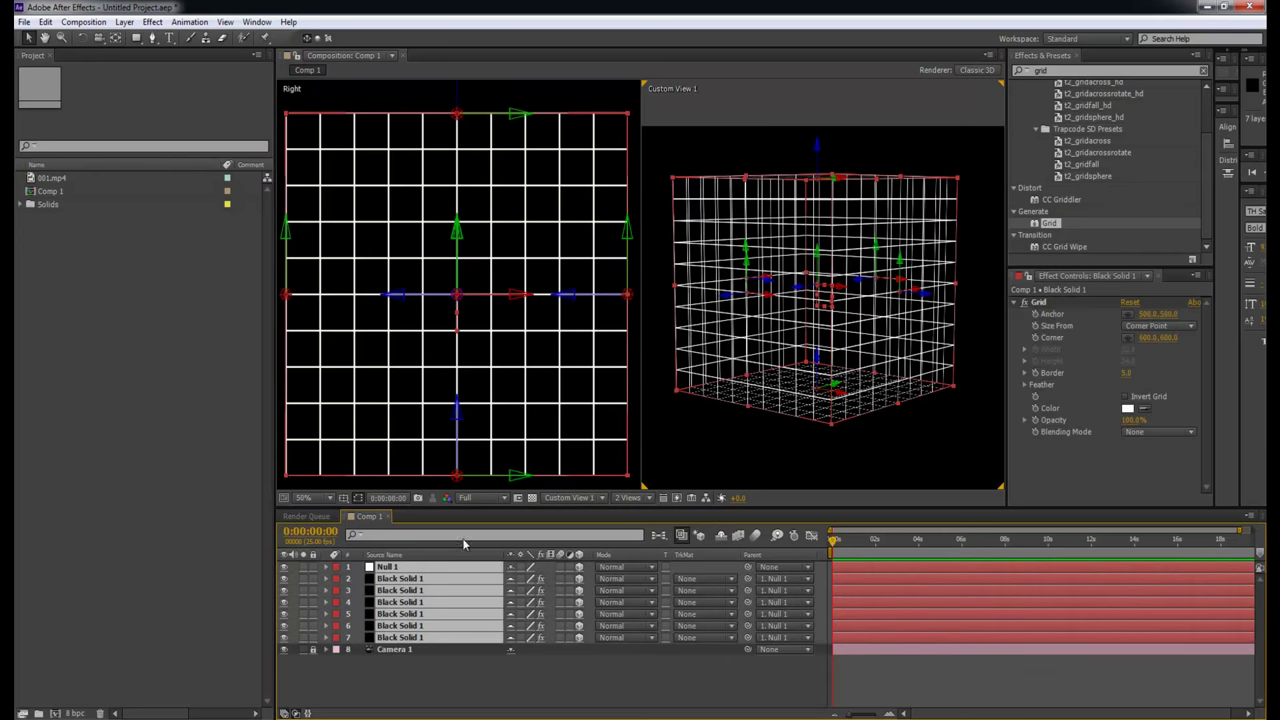
pyautogui.click(760, 460)
# Return to a single view and duplicate the null together with its six grid solids.
pyautogui.click(630, 497)
pyautogui.click(640, 513)
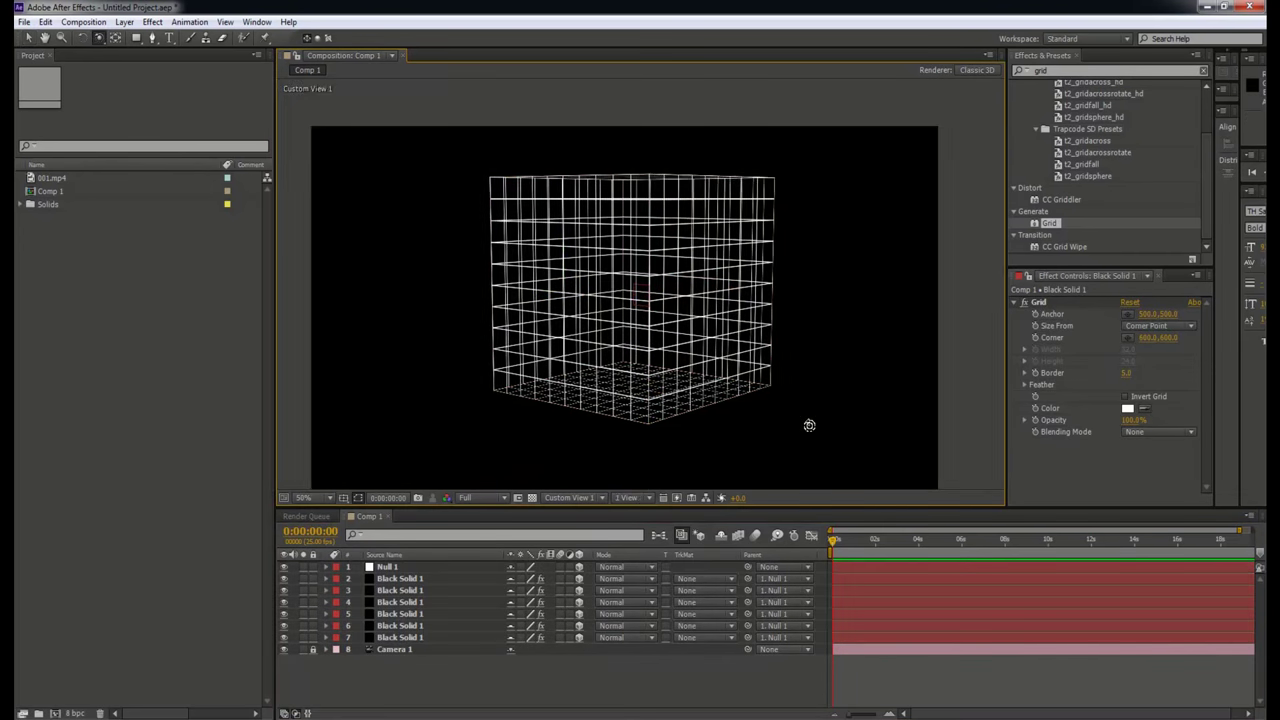
pyautogui.moveTo(810, 425); pyautogui.dragTo(467, 374)
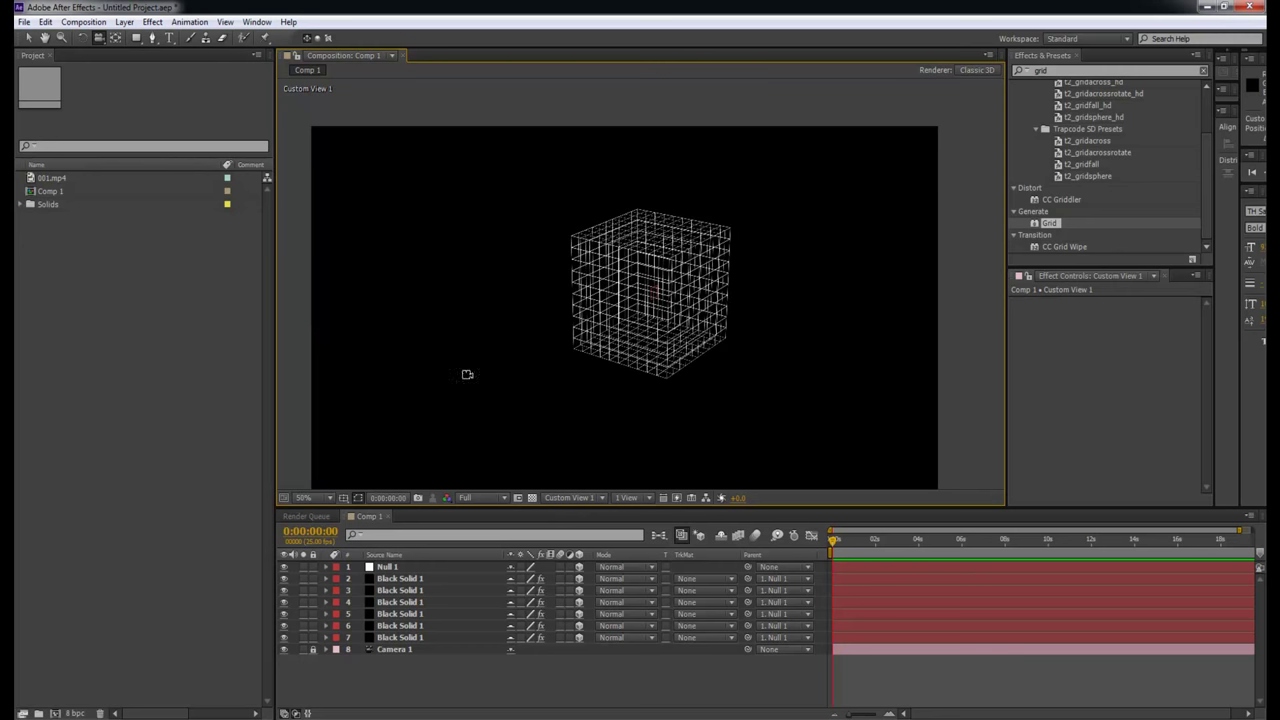
pyautogui.click(398, 566)
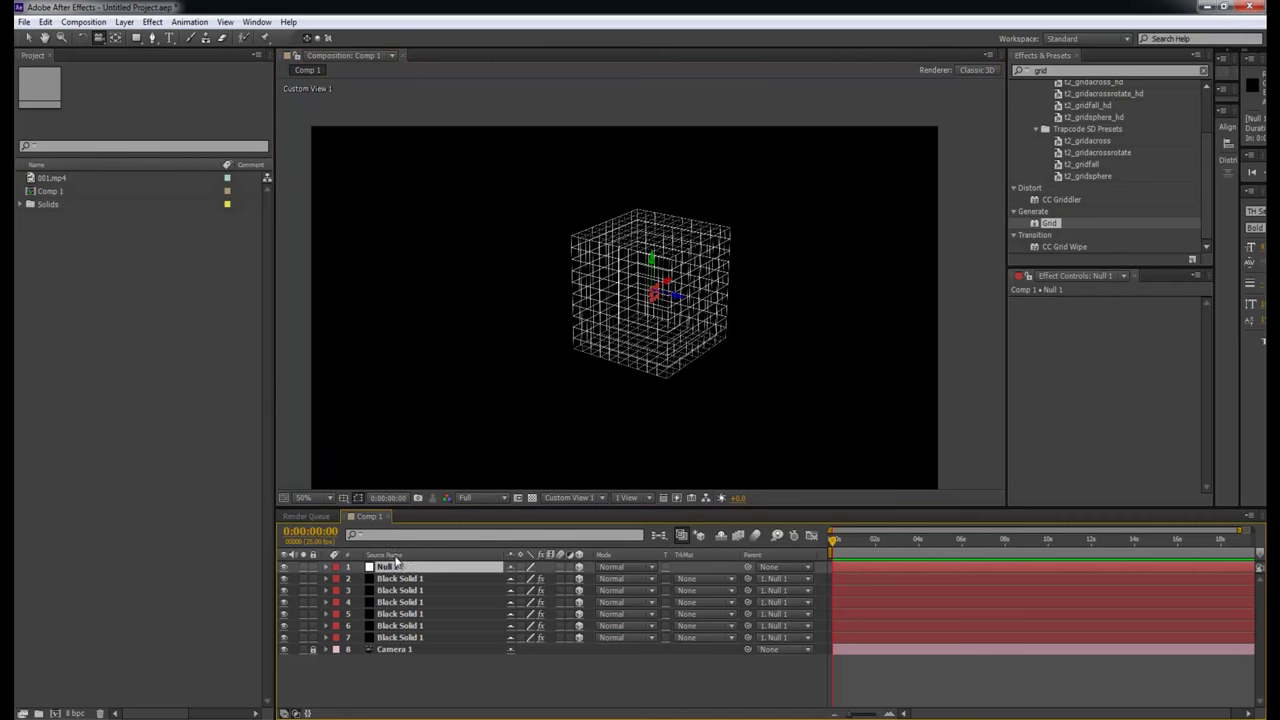
pyautogui.keyDown('shift'); pyautogui.click(396, 637); pyautogui.keyUp('shift')
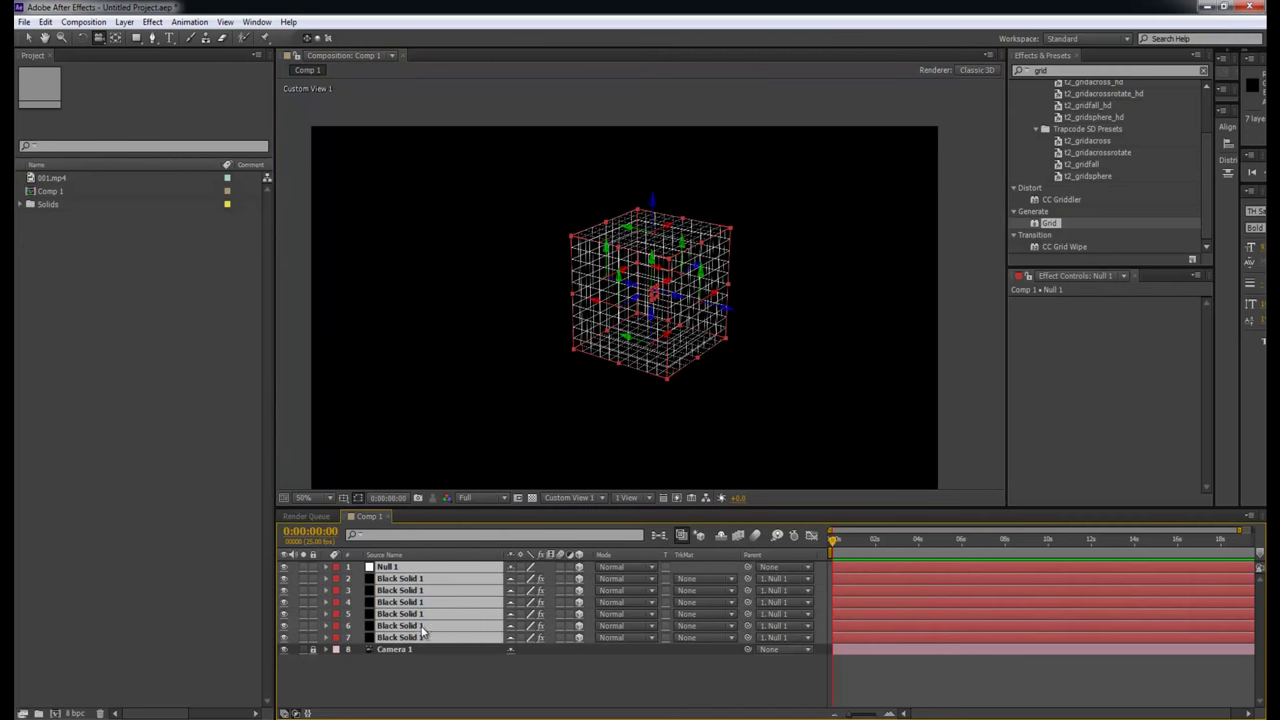
pyautogui.hotkey('ctrl', 'd')
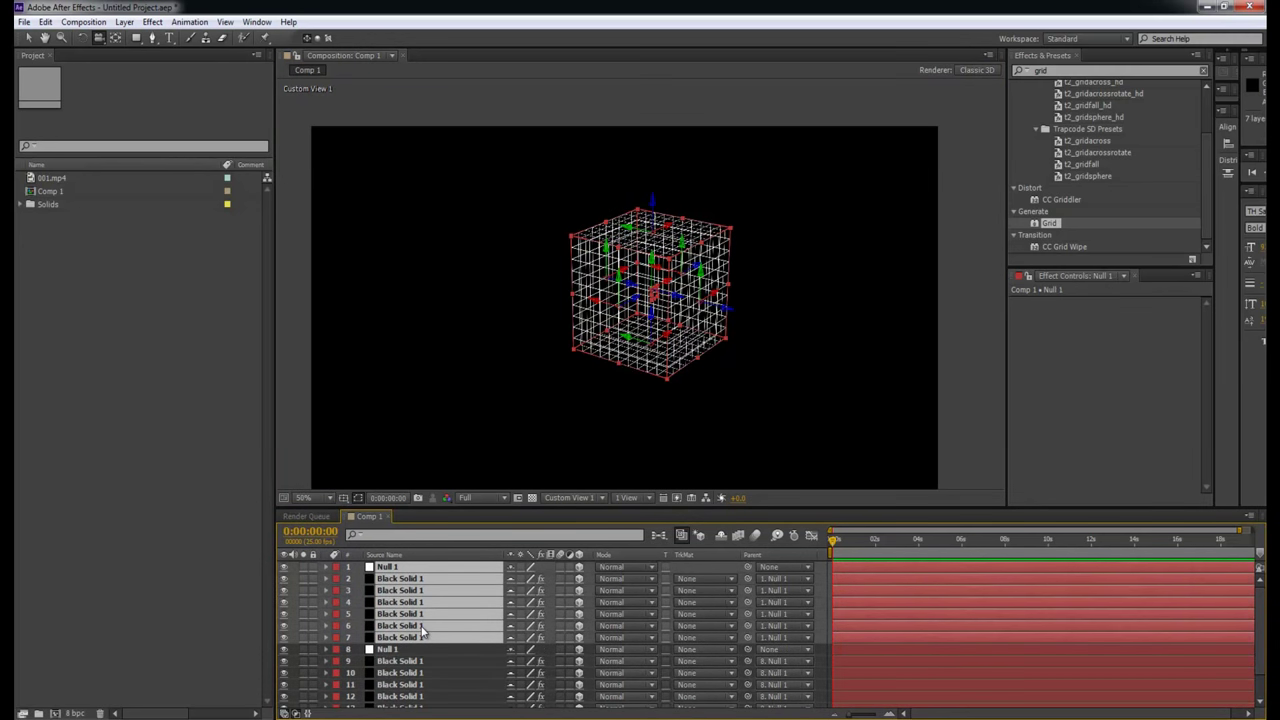
# Move the duplicated null in depth to place the second grid cube beside the original.
pyautogui.click(417, 675)
pyautogui.click(409, 569)
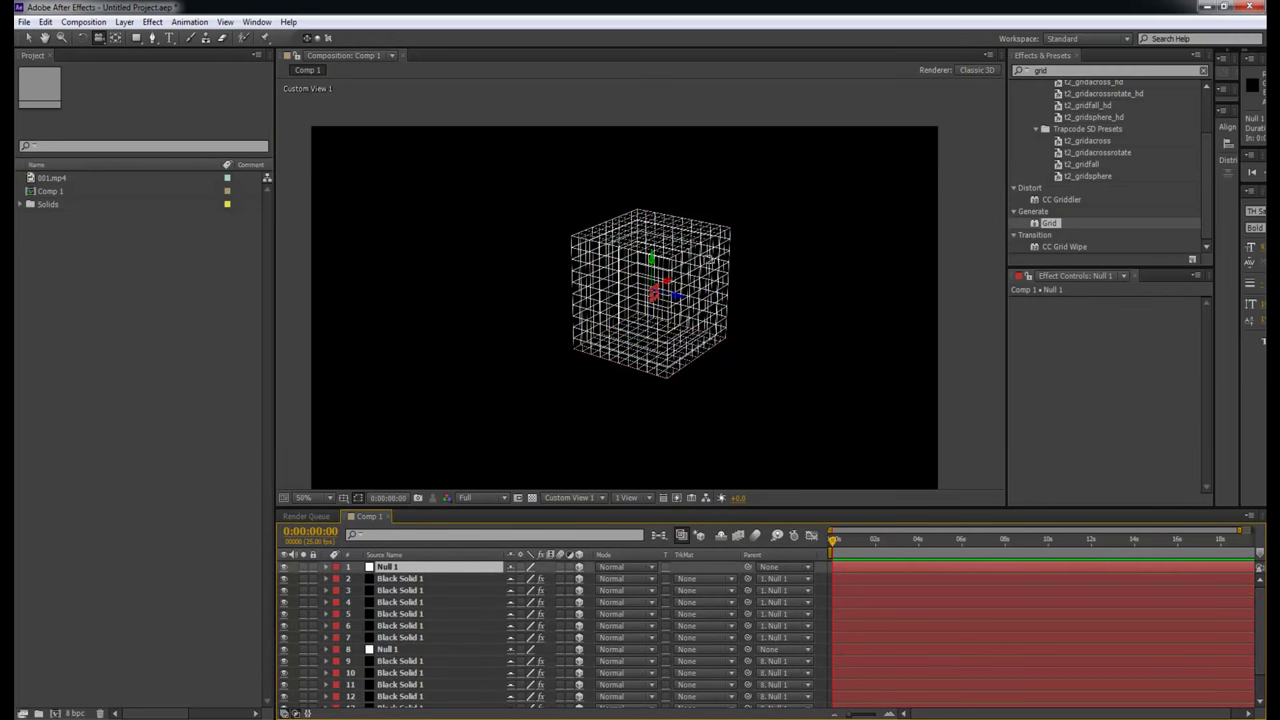
pyautogui.press('v')
pyautogui.moveTo(677, 300); pyautogui.dragTo(343, 202)
pyautogui.press('c')
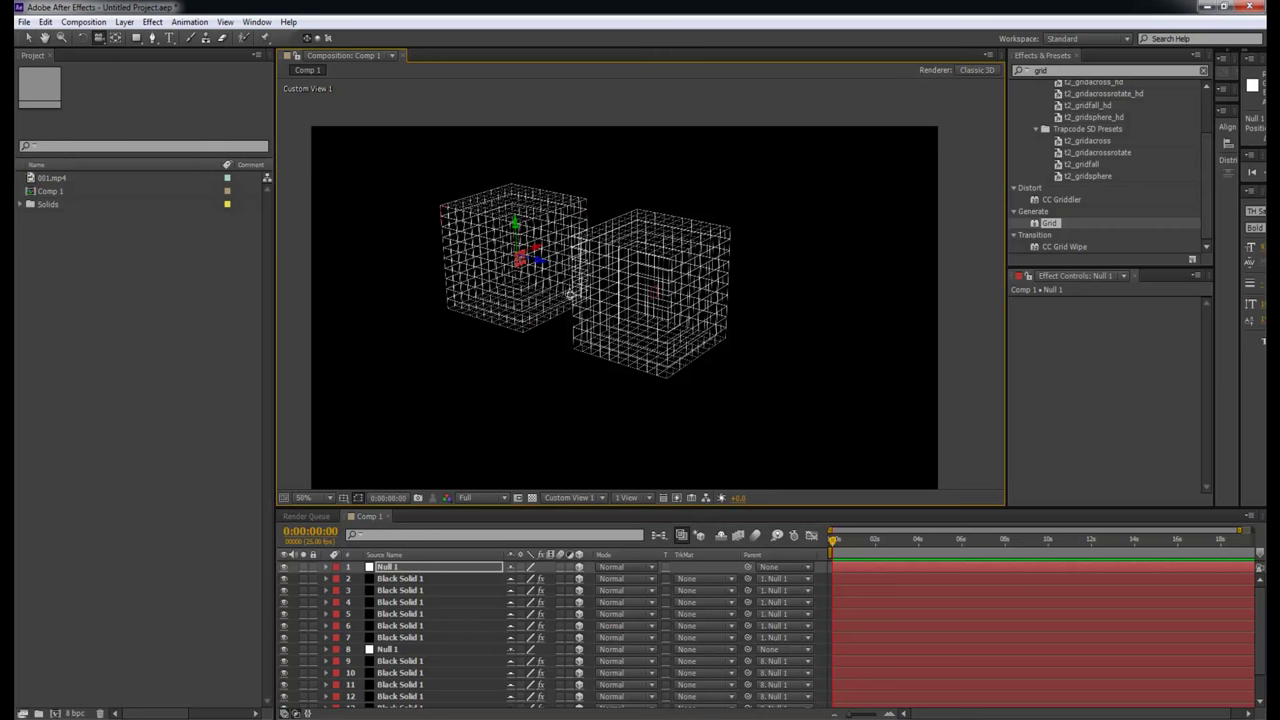
# Duplicate both cube nulls together with all of their grid solids.
pyautogui.moveTo(571, 294); pyautogui.dragTo(579, 333)
pyautogui.scroll(-2, 409, 676)
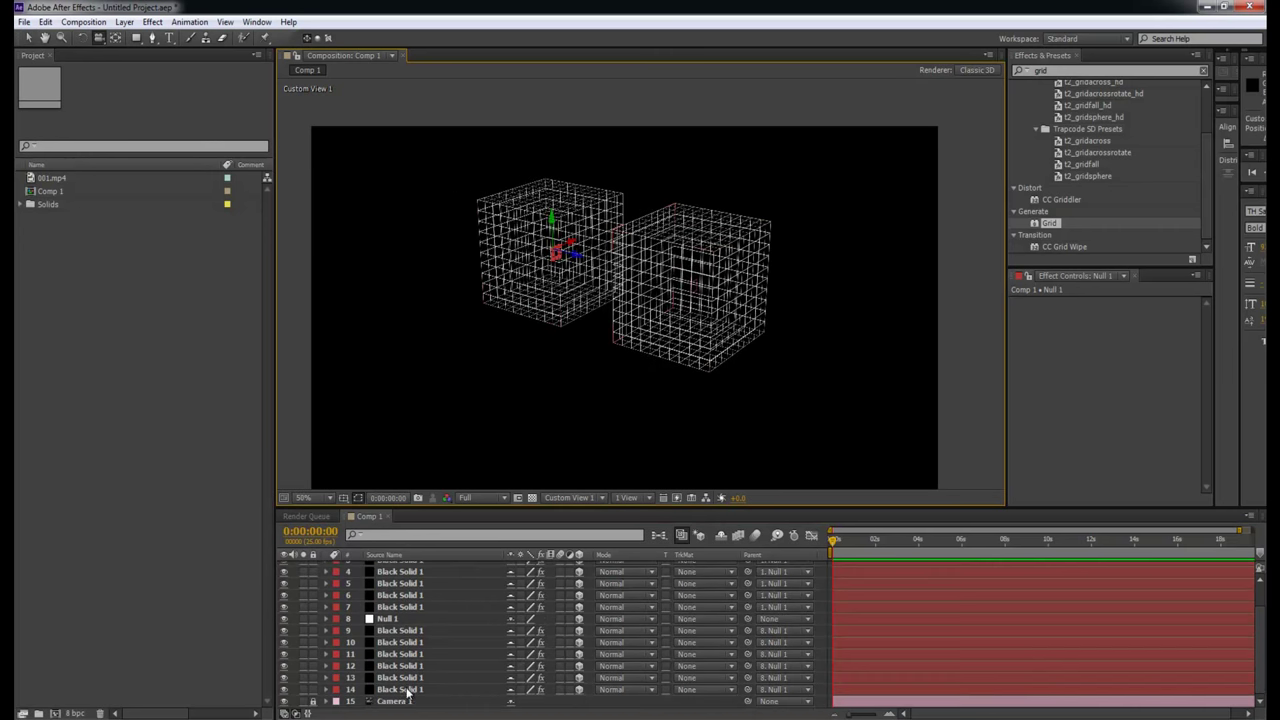
pyautogui.click(407, 690)
pyautogui.scroll(2, 417, 623)
pyautogui.hotkey('ctrl', 'a')
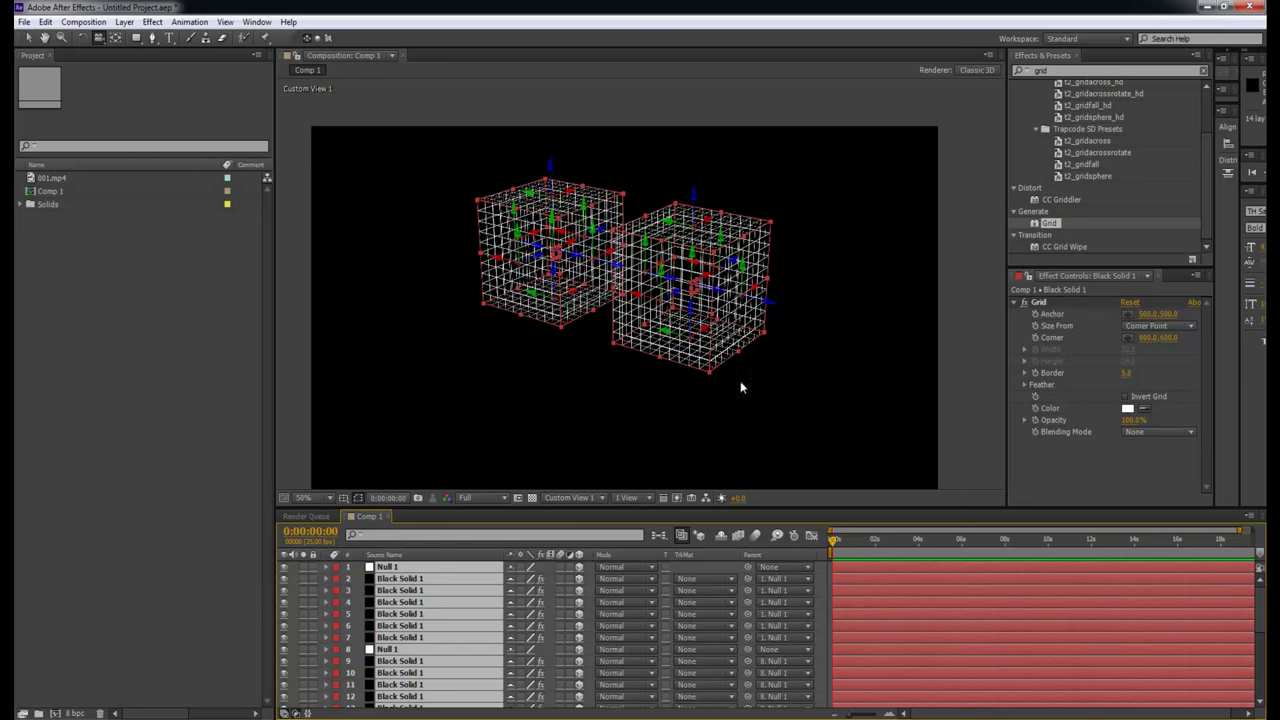
# Move the two duplicated nulls in depth so a third and fourth grid cube continue the row.
pyautogui.click(388, 650)
pyautogui.keyDown('ctrl'); pyautogui.click(400, 567); pyautogui.keyUp('ctrl')
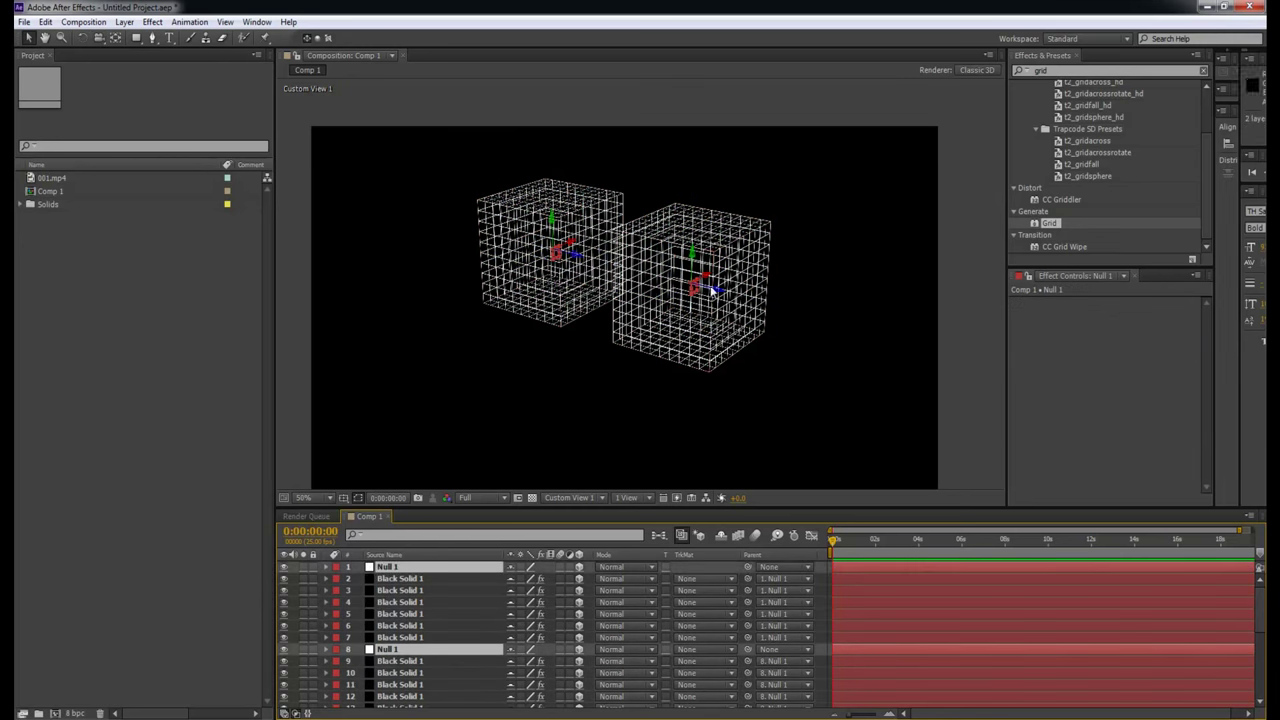
pyautogui.moveTo(720, 293); pyautogui.dragTo(0, 8)
pyautogui.moveTo(390, 209); pyautogui.dragTo(323, 217)
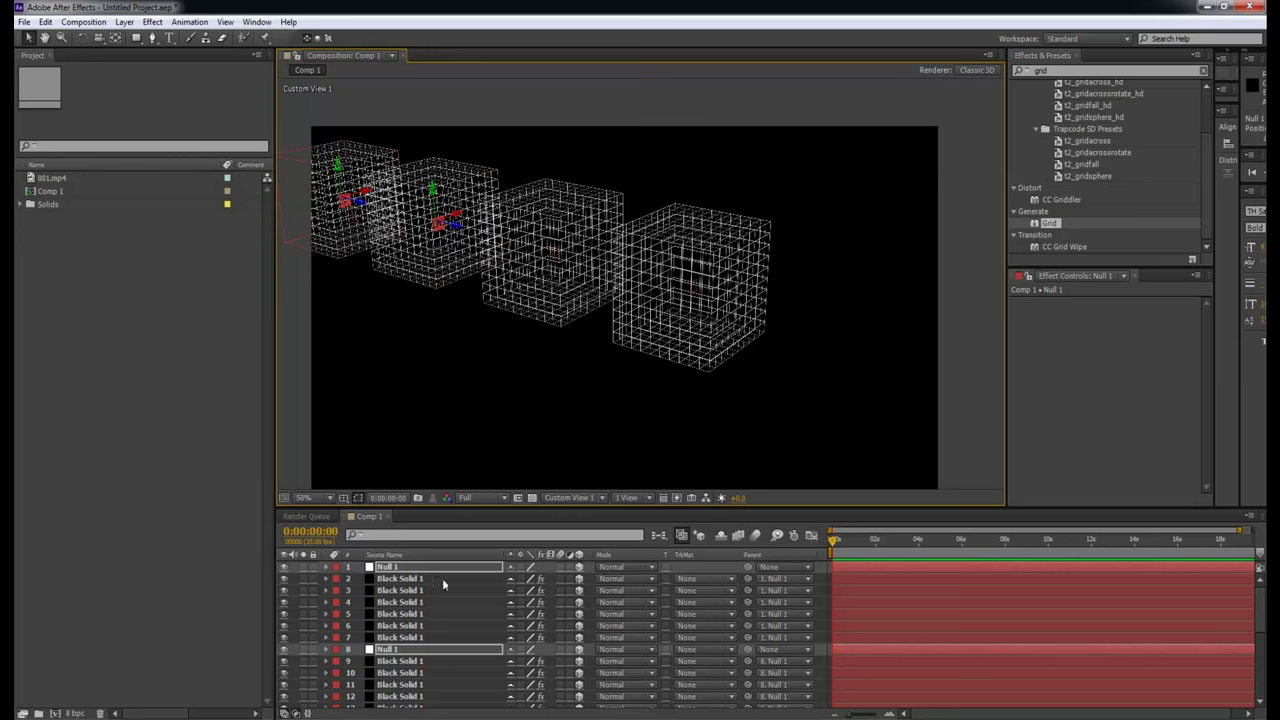
# Hide the shy grid solids and rename the first cube's null as BOX_1.
pyautogui.click(395, 614)
pyautogui.click(722, 536)
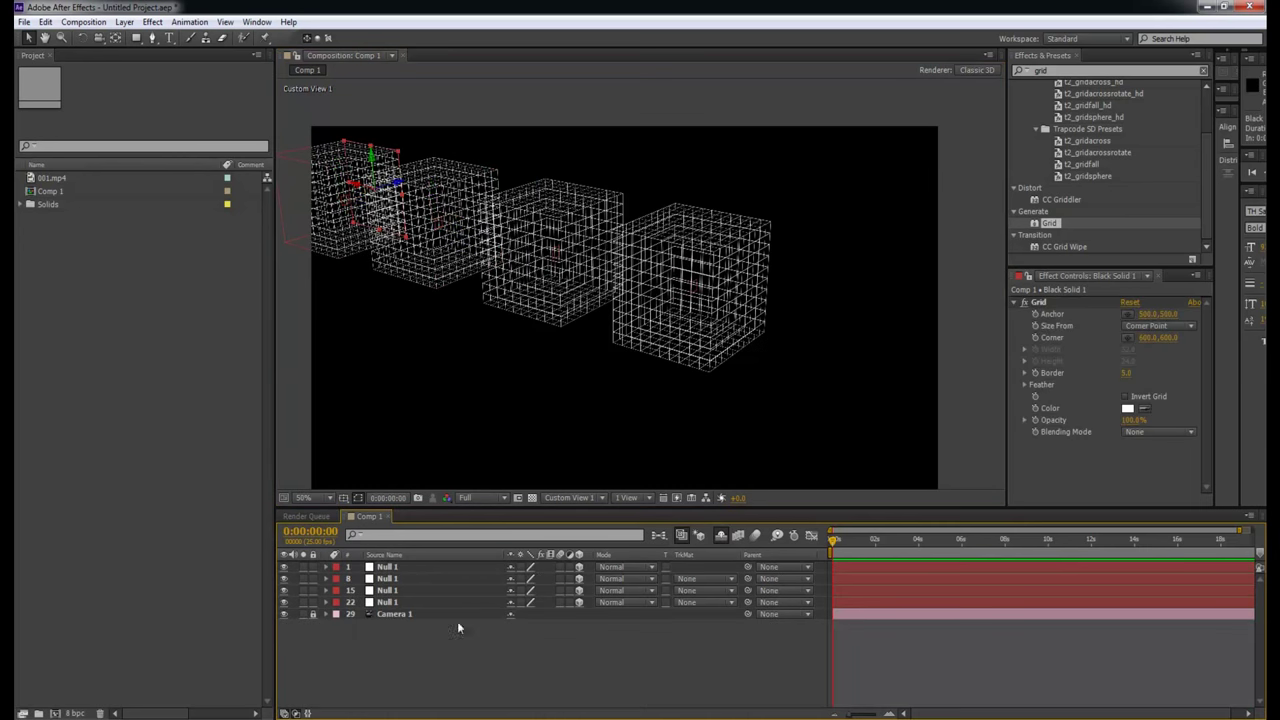
pyautogui.click(395, 590)
pyautogui.click(398, 602)
pyautogui.rightClick(398, 602)
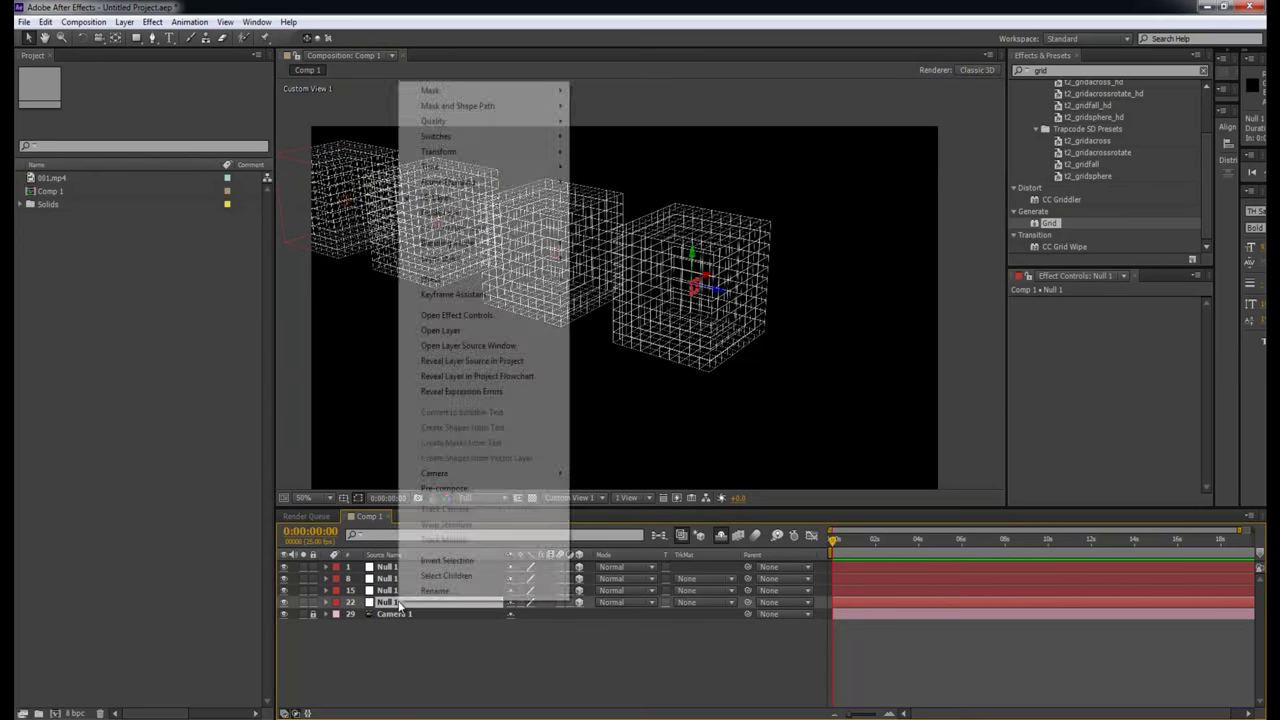
pyautogui.click(428, 590)
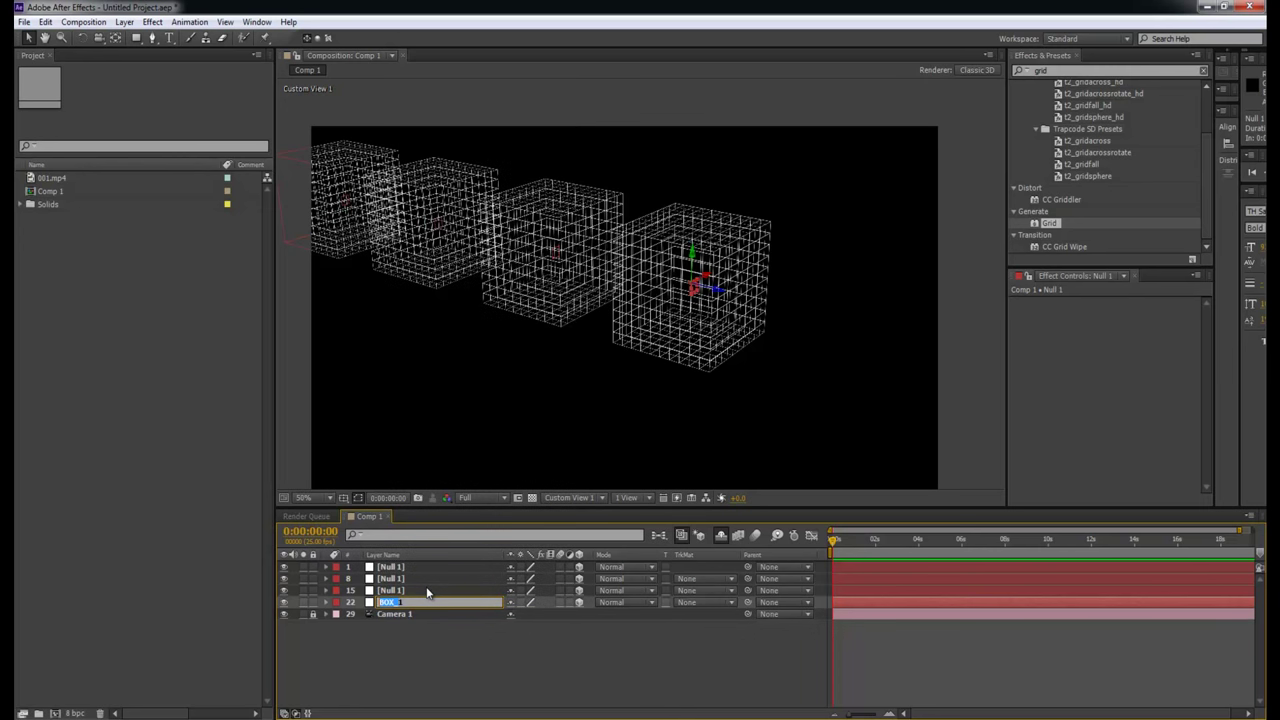
# Rename the second and third cubes' nulls as BOX_2 and BOX_3.
pyautogui.rightClick(431, 591)
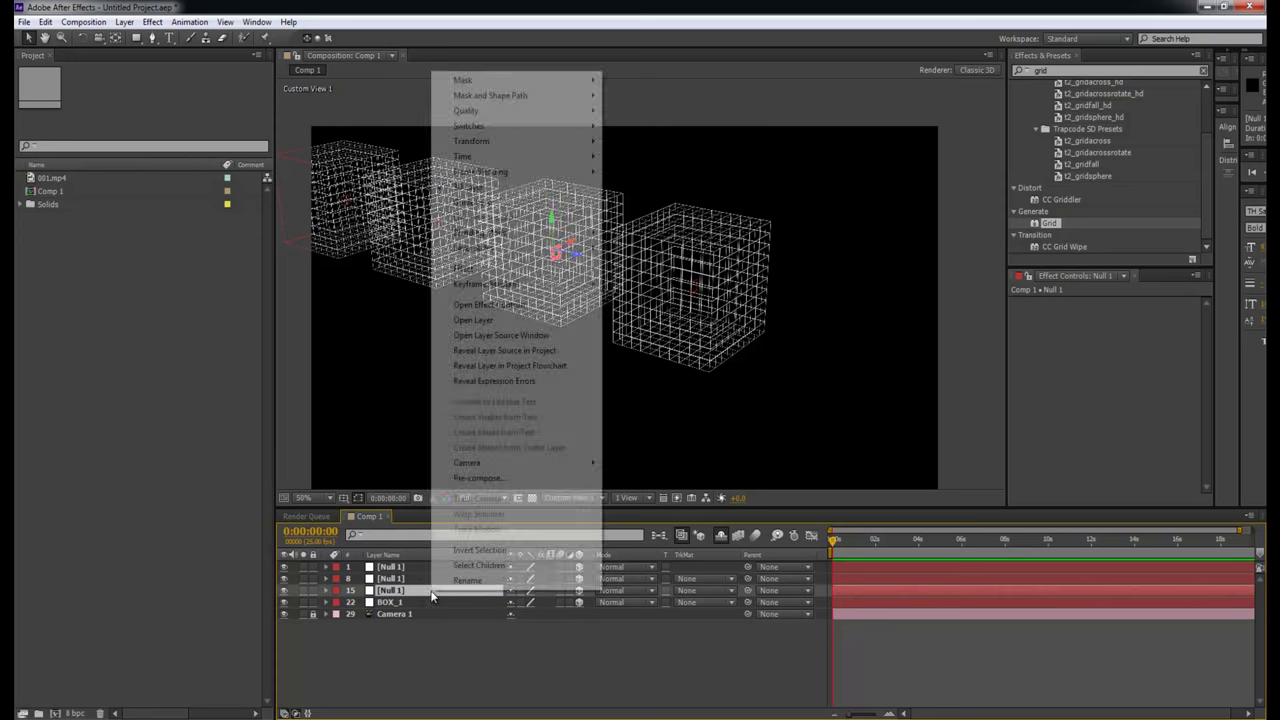
pyautogui.click(484, 582)
pyautogui.write('BOX_')
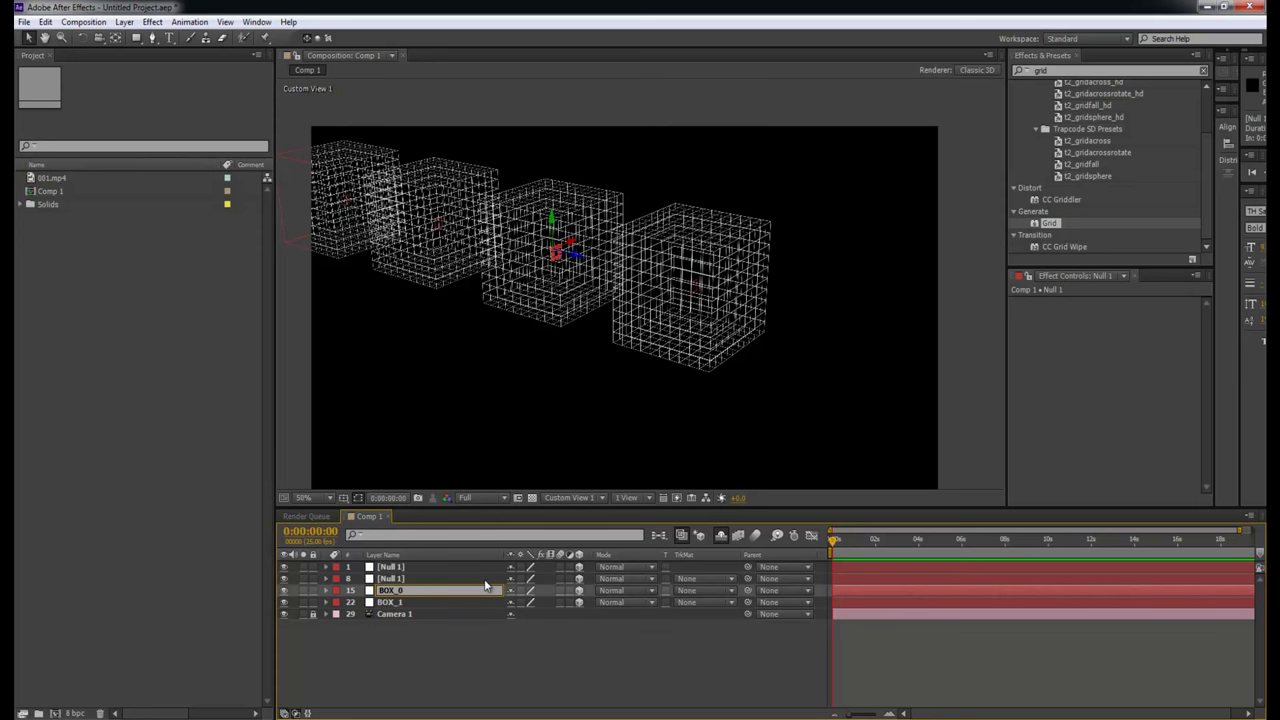
pyautogui.press('Return')
pyautogui.click(470, 579)
pyautogui.rightClick(474, 580)
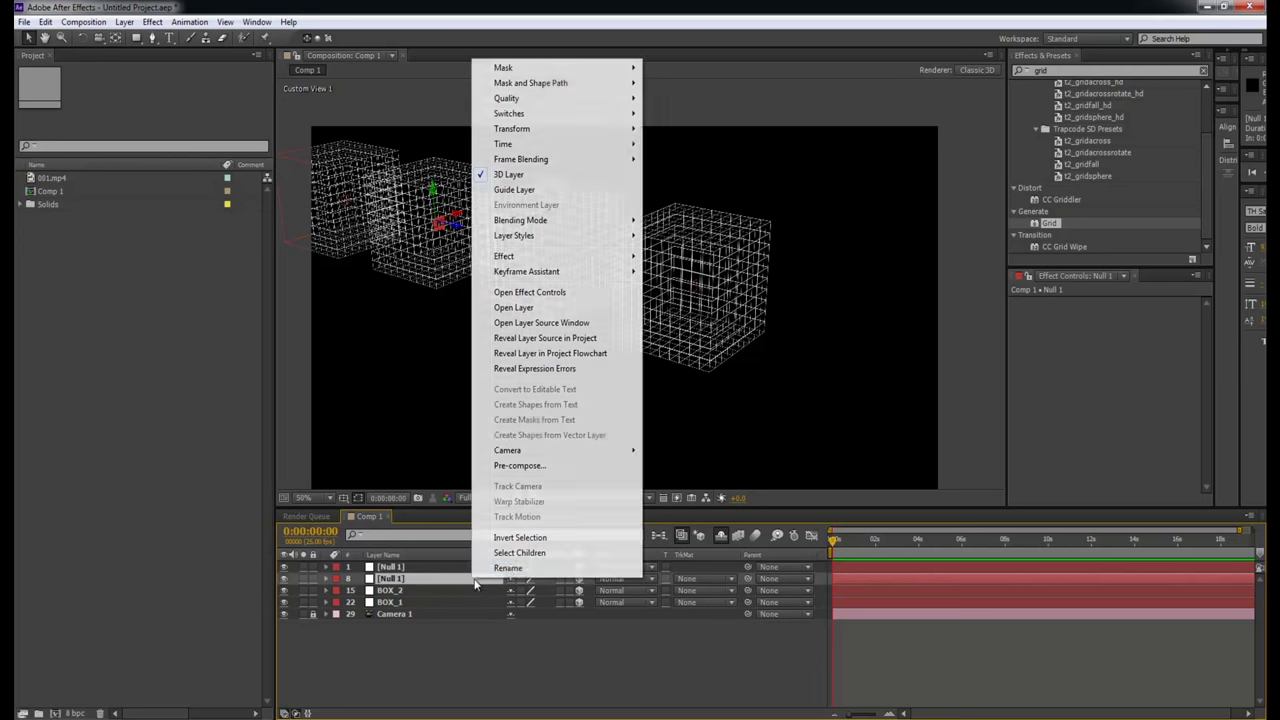
pyautogui.click(508, 568)
pyautogui.write('BOX_3')
pyautogui.press('Return')
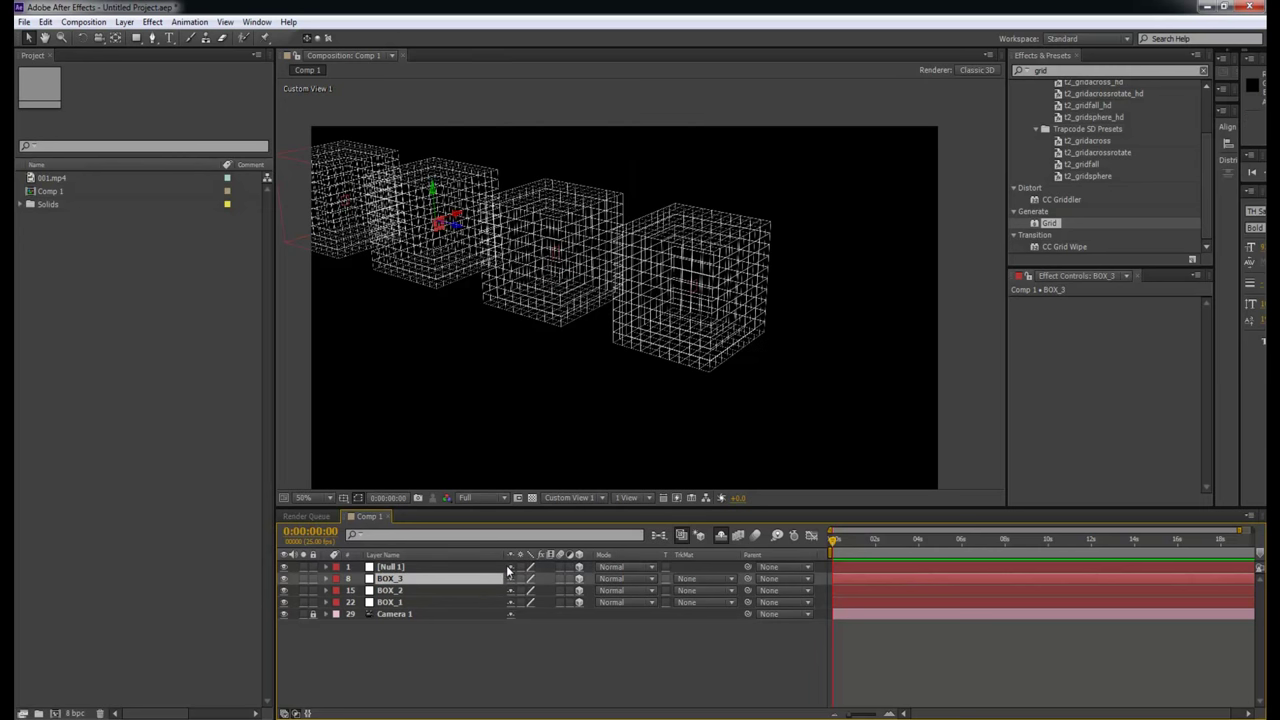
# Rename the fourth cube's null as BOX_4.
pyautogui.click(490, 568)
pyautogui.rightClick(478, 568)
pyautogui.click(522, 567)
pyautogui.write('BOX_')
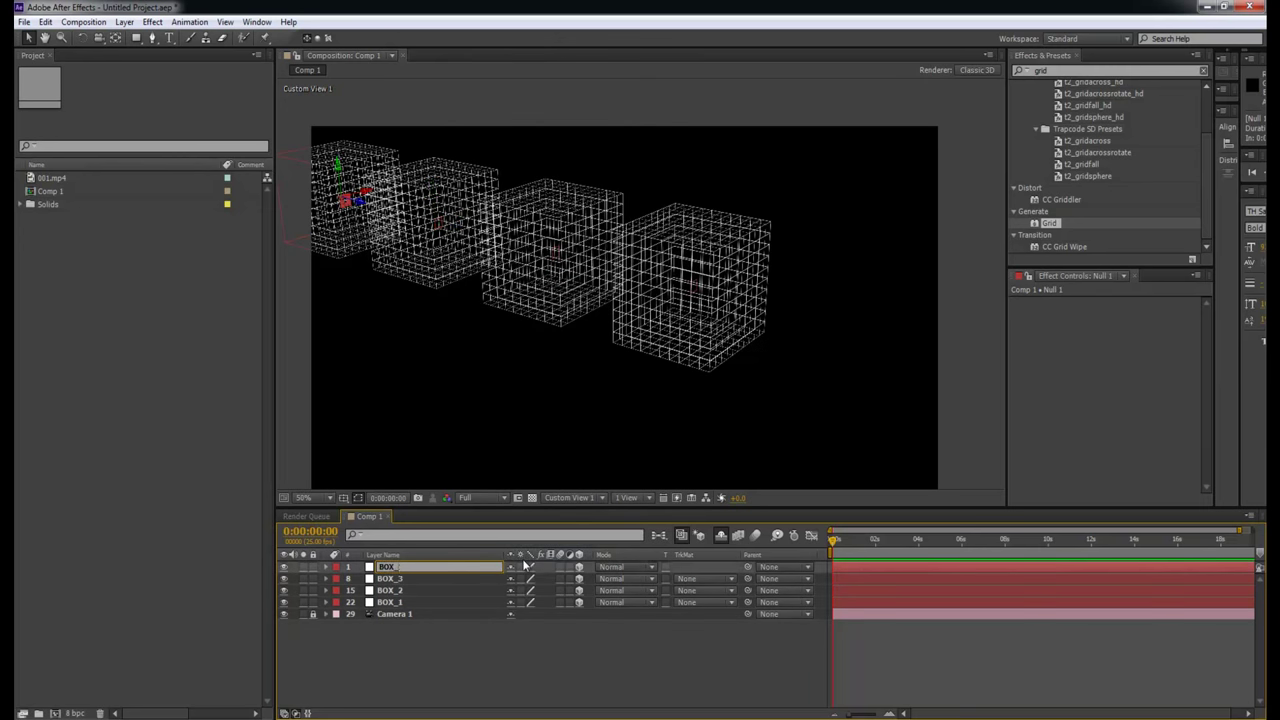
pyautogui.write('1')
pyautogui.press('Return')
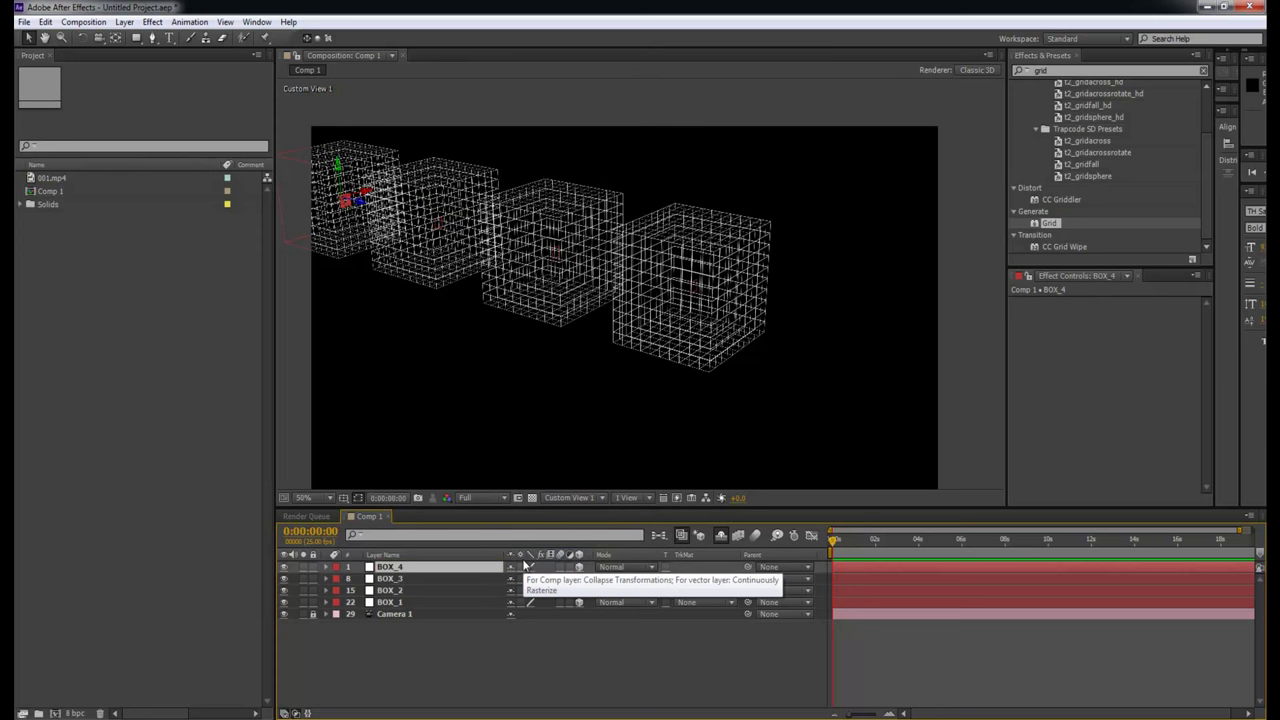
# Add a new two-node camera to the composition with the 35mm preset.
pyautogui.click(650, 403)
pyautogui.press('c')
pyautogui.moveTo(596, 387); pyautogui.dragTo(650, 388)
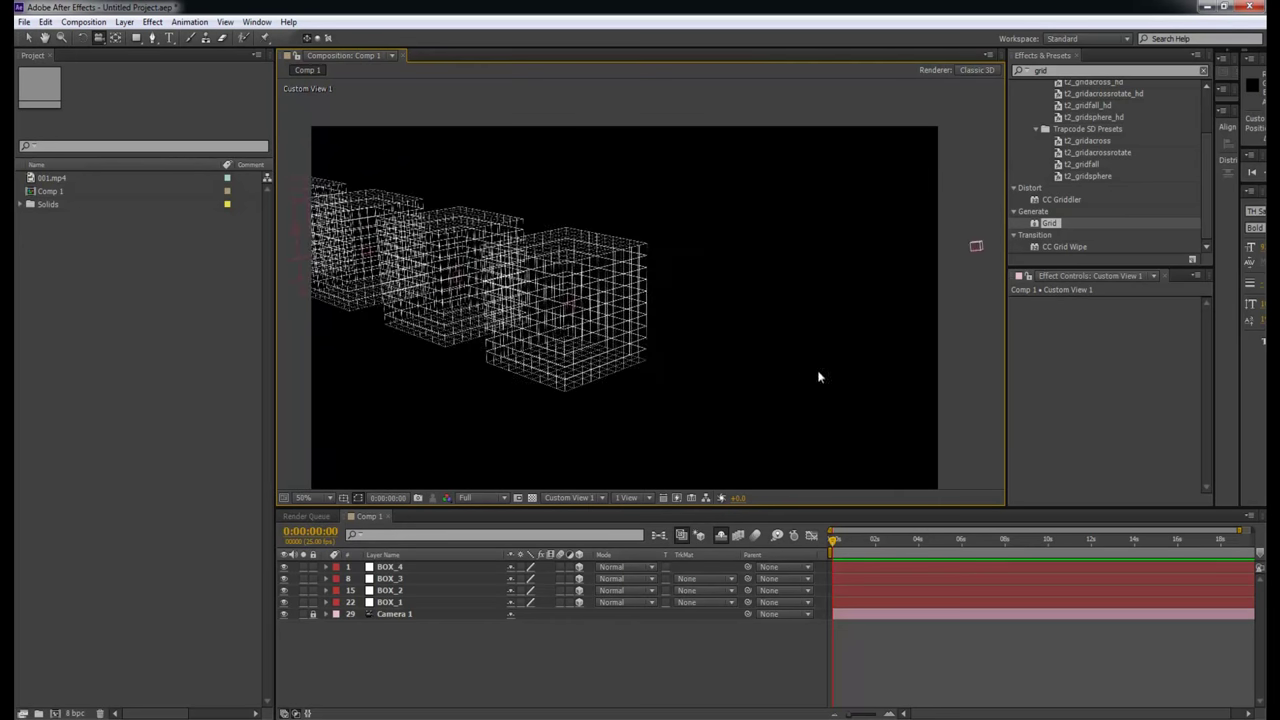
pyautogui.rightClick(529, 686)
pyautogui.moveTo(623, 525)
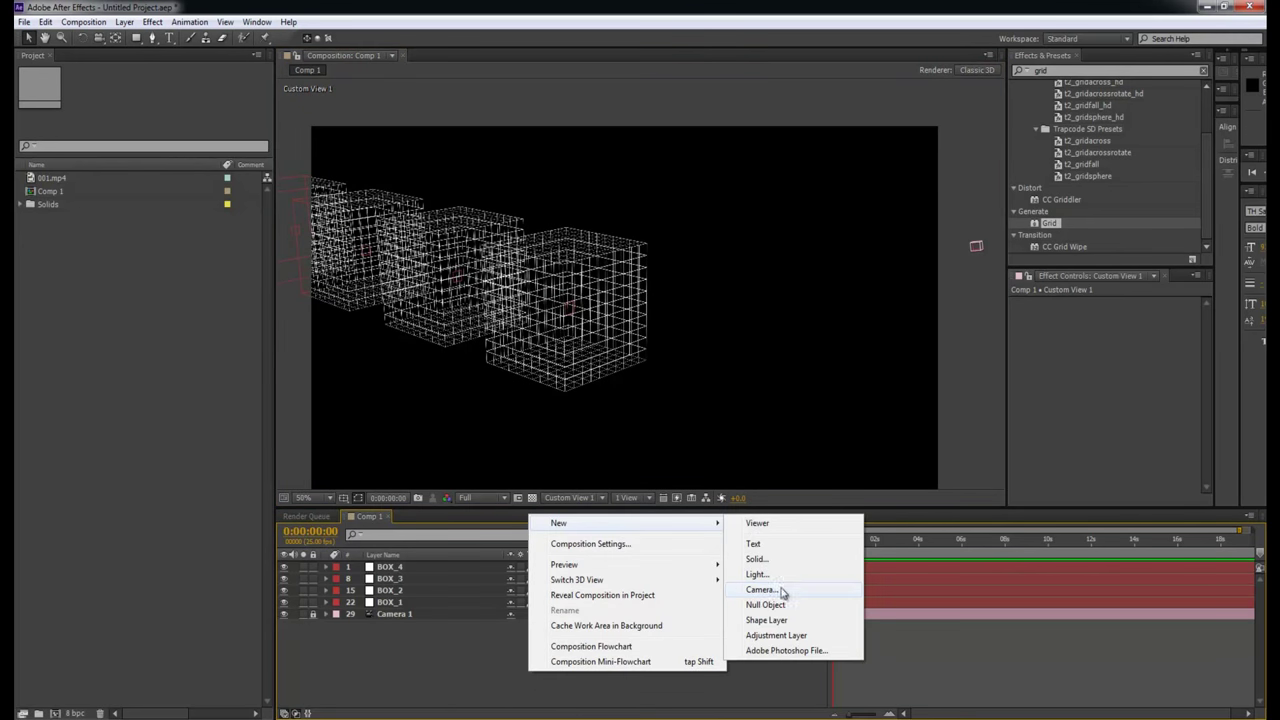
pyautogui.click(782, 592)
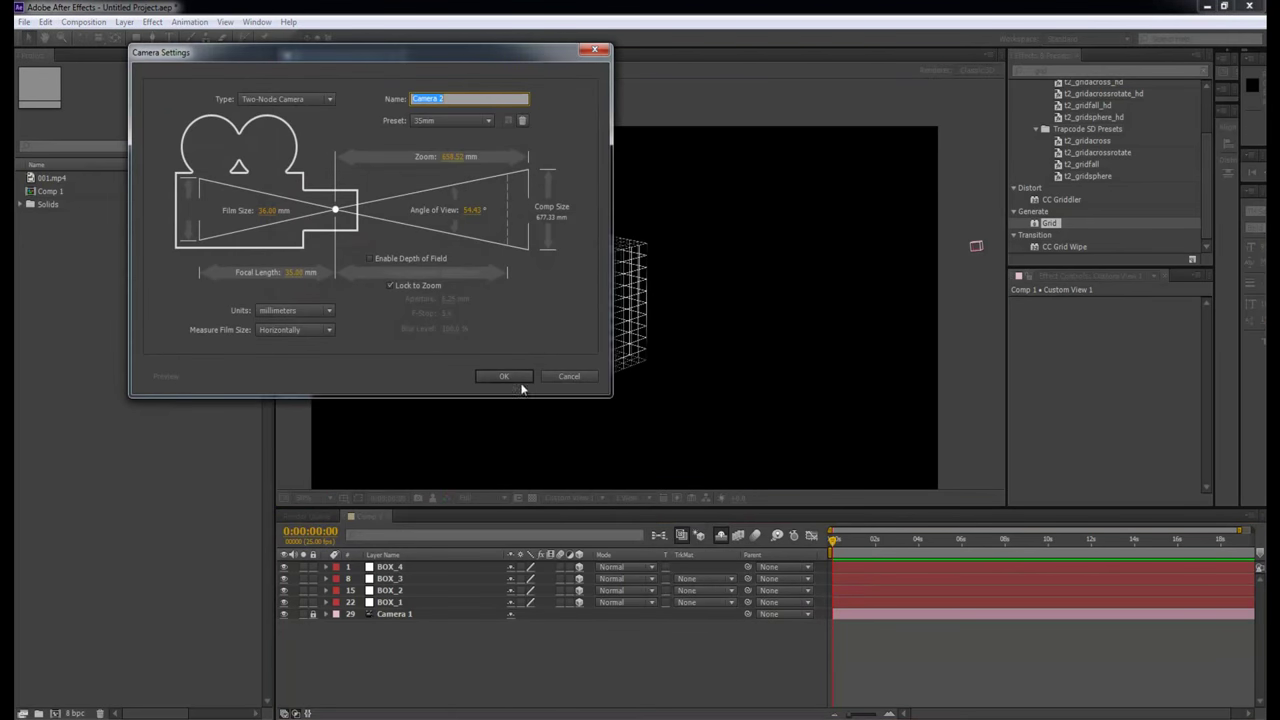
pyautogui.click(518, 381)
# Unlock the old Camera 1 layer and delete it.
pyautogui.press('v')
pyautogui.moveTo(704, 341); pyautogui.dragTo(760, 350)
pyautogui.moveTo(1134, 414); pyautogui.dragTo(1243, 426)
pyautogui.moveTo(771, 440); pyautogui.dragTo(868, 293)
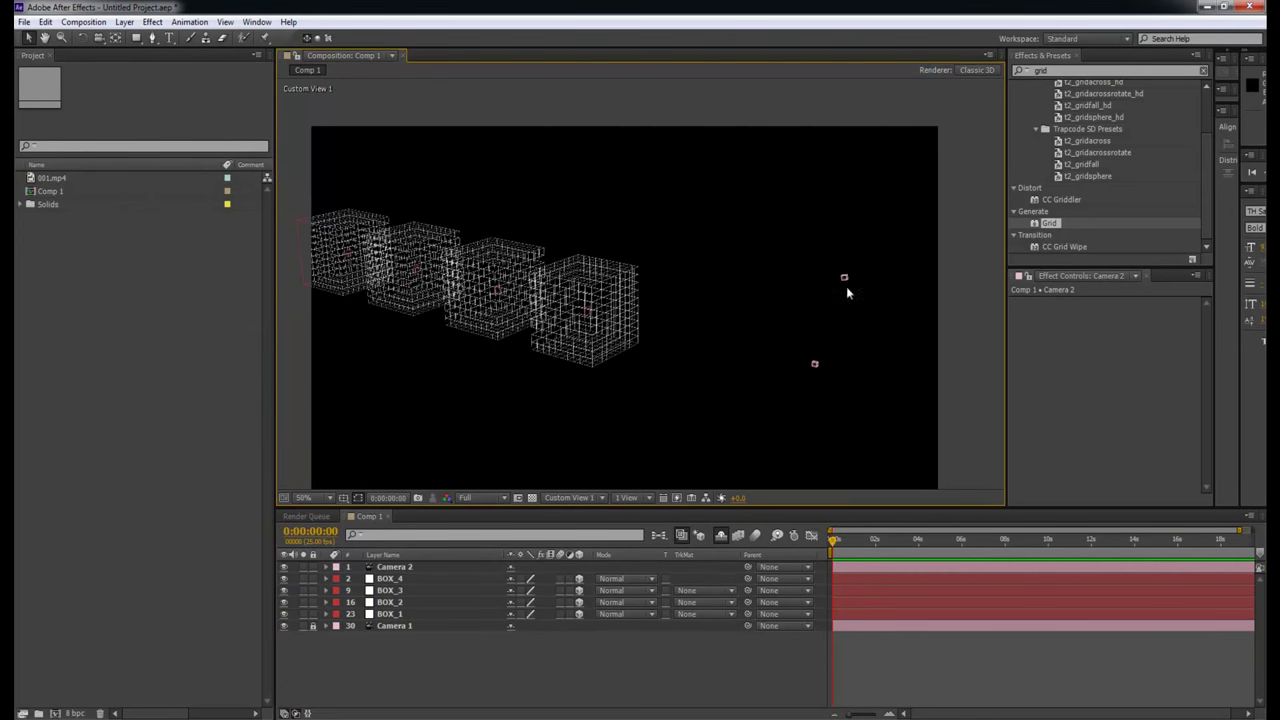
pyautogui.click(390, 629)
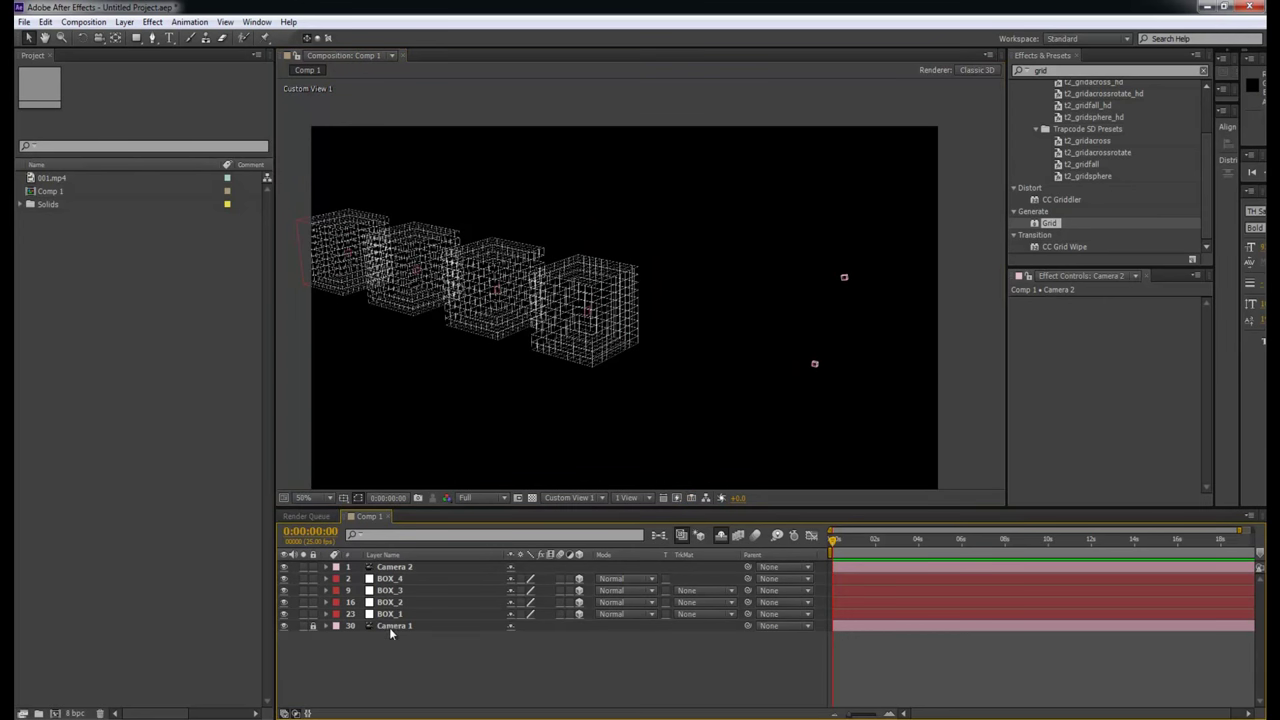
pyautogui.click(312, 626)
pyautogui.click(377, 627)
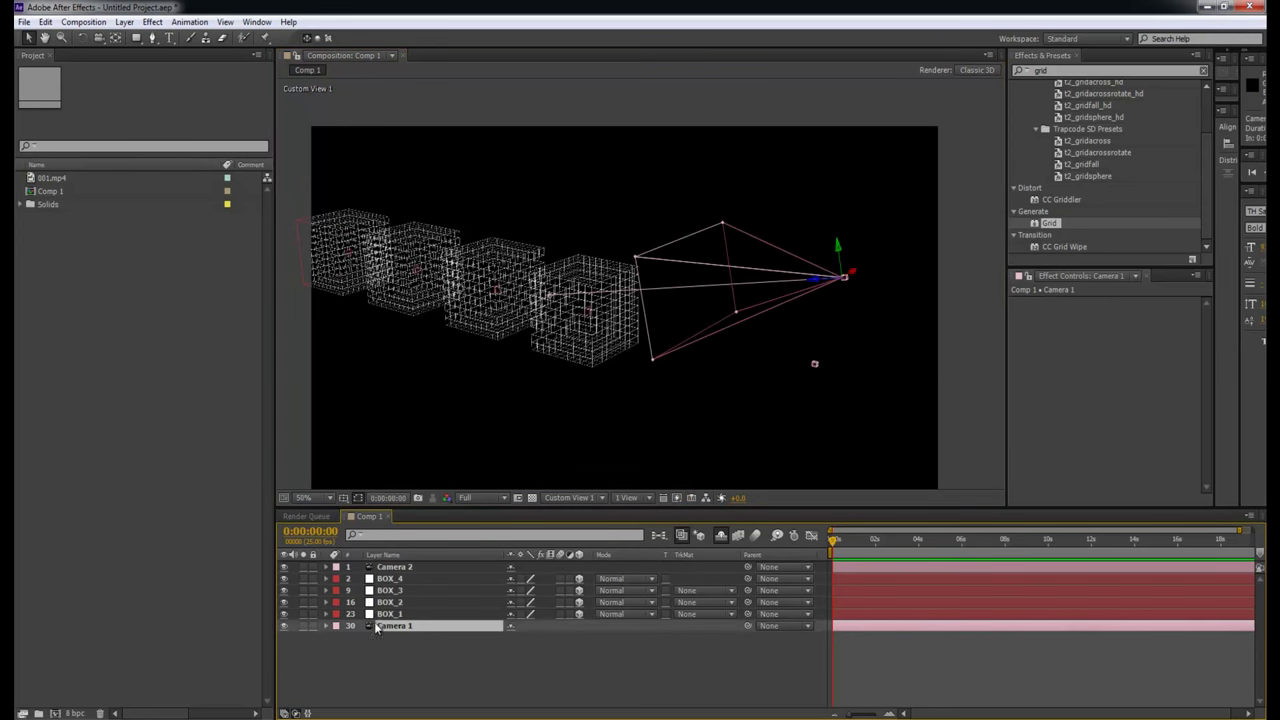
pyautogui.press('Delete')
# Select the new camera and reveal its full set of Transform properties.
pyautogui.moveTo(757, 350); pyautogui.dragTo(810, 410)
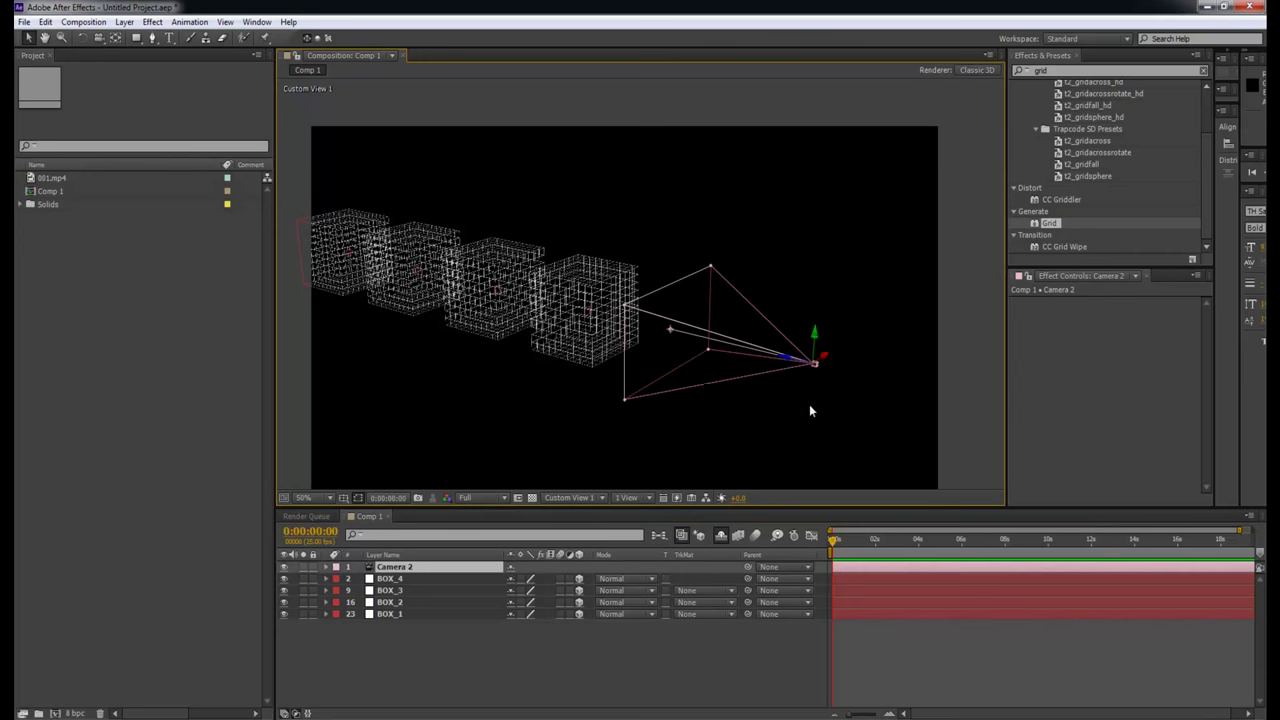
pyautogui.press('p')
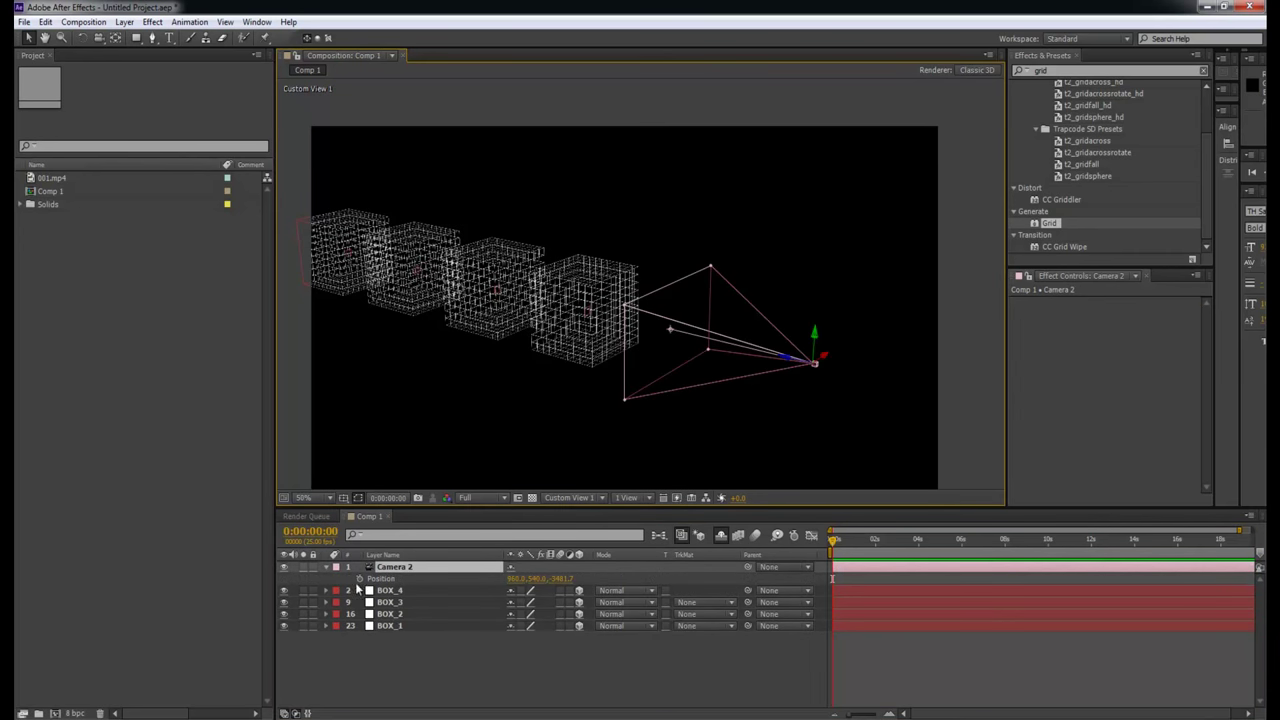
pyautogui.click(408, 642)
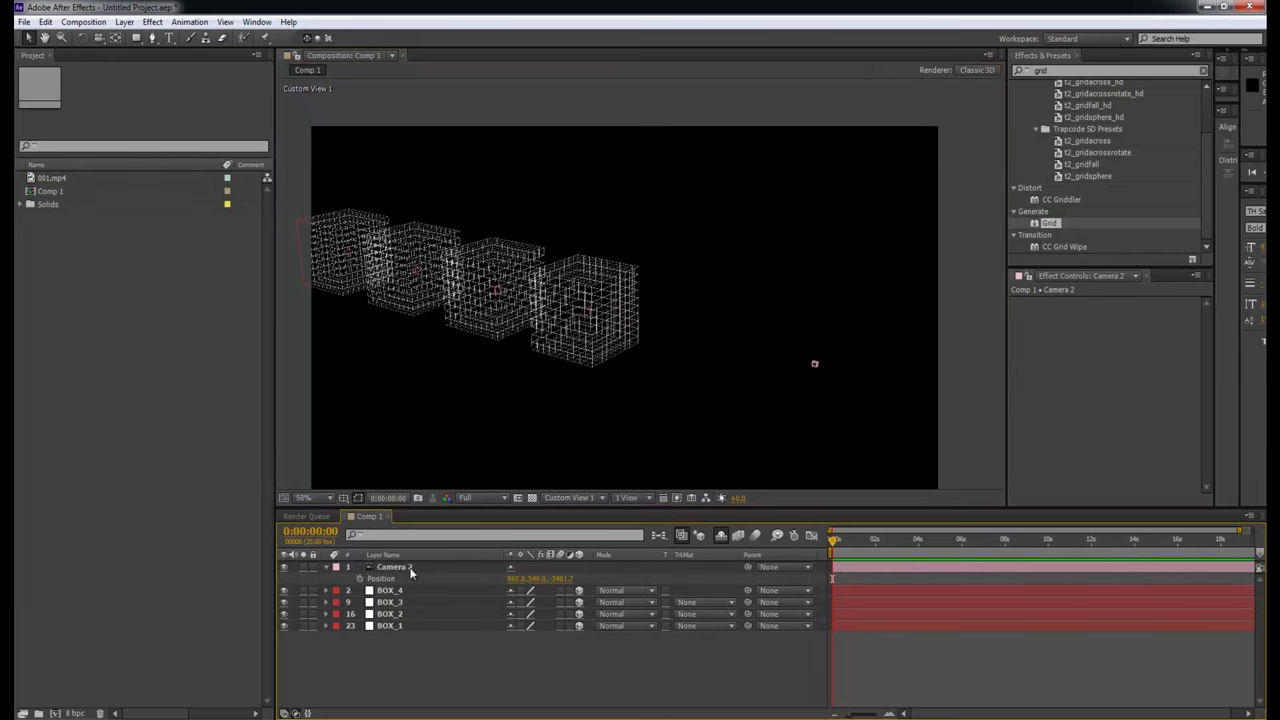
pyautogui.click(325, 568)
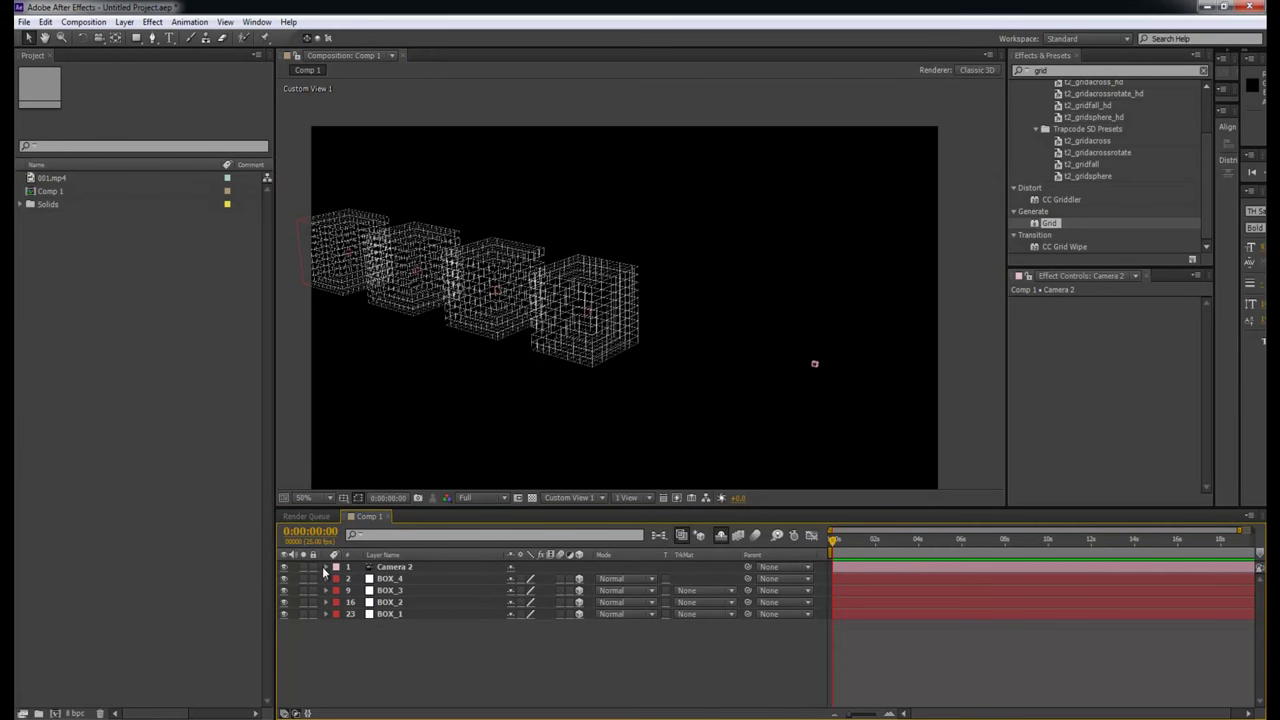
pyautogui.click(325, 567)
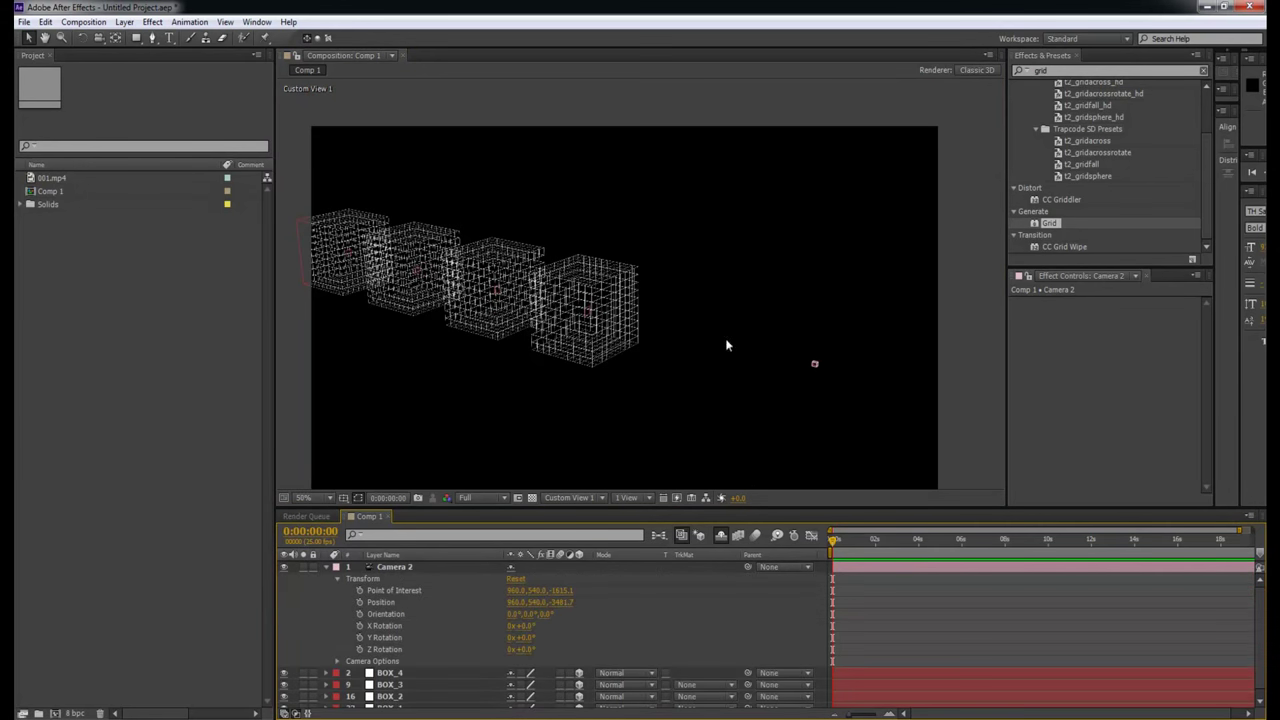
# Try moving the camera slightly in depth and shifting its point of interest, undoing each change.
pyautogui.click(812, 362)
pyautogui.moveTo(786, 360)
pyautogui.mouseDown()
pyautogui.moveTo(737, 343)
pyautogui.moveTo(775, 355)
pyautogui.mouseUp()
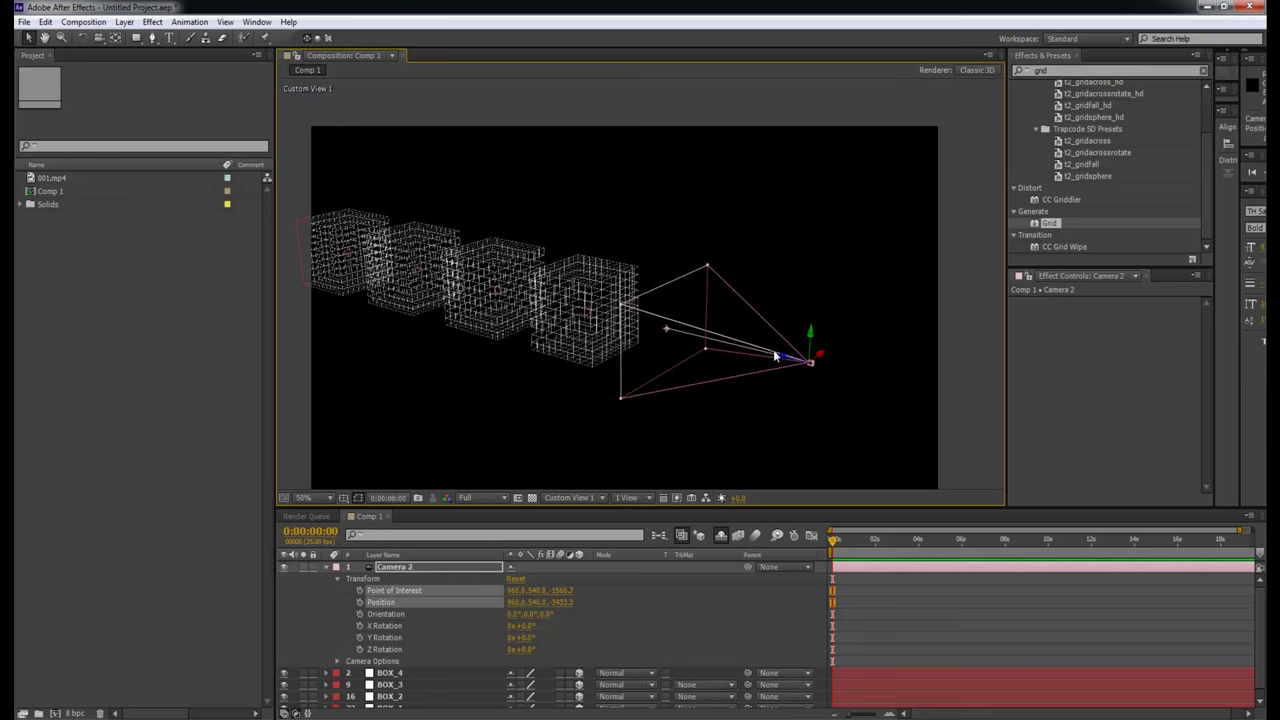
pyautogui.hotkey('ctrl', 'z')
pyautogui.click(695, 389)
pyautogui.click(814, 364)
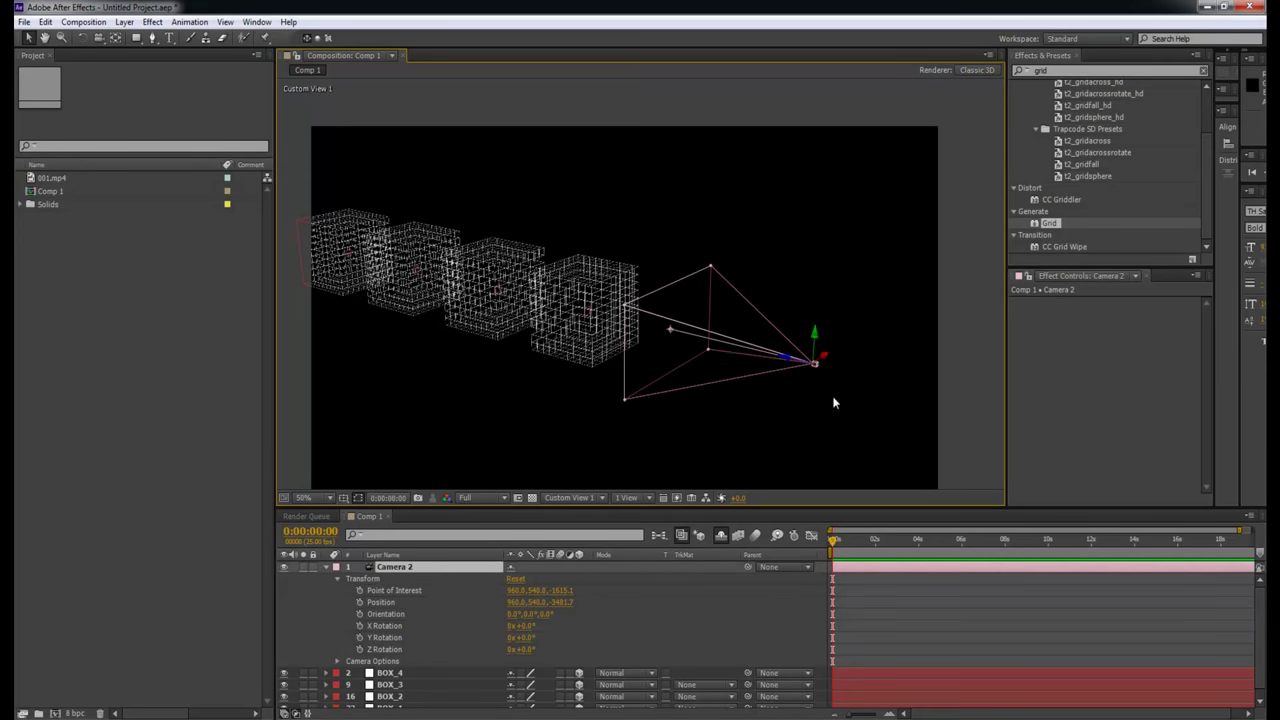
pyautogui.moveTo(668, 332); pyautogui.dragTo(683, 362)
pyautogui.hotkey('ctrl', 'z')
pyautogui.click(659, 602)
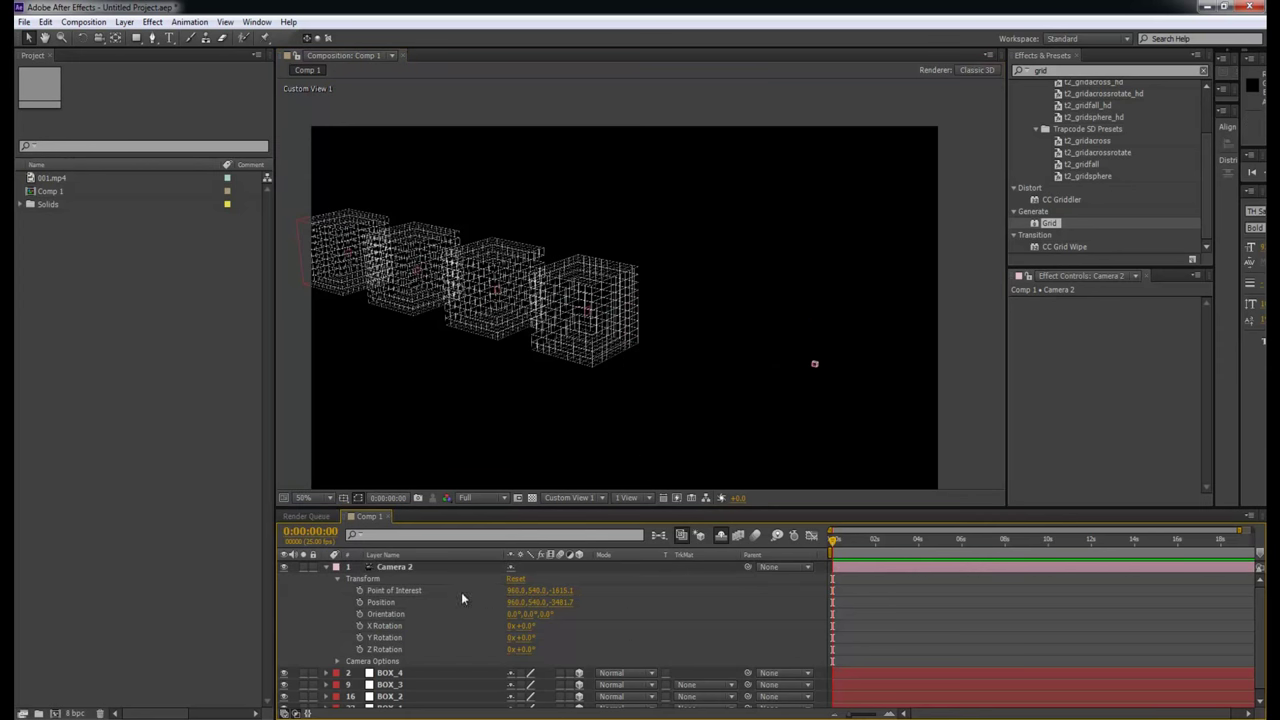
# Keyframe the camera's position at the start, and at 0:00:10:00 move it in depth to about Z 463.
pyautogui.click(360, 602)
pyautogui.moveTo(870, 548); pyautogui.dragTo(1050, 545)
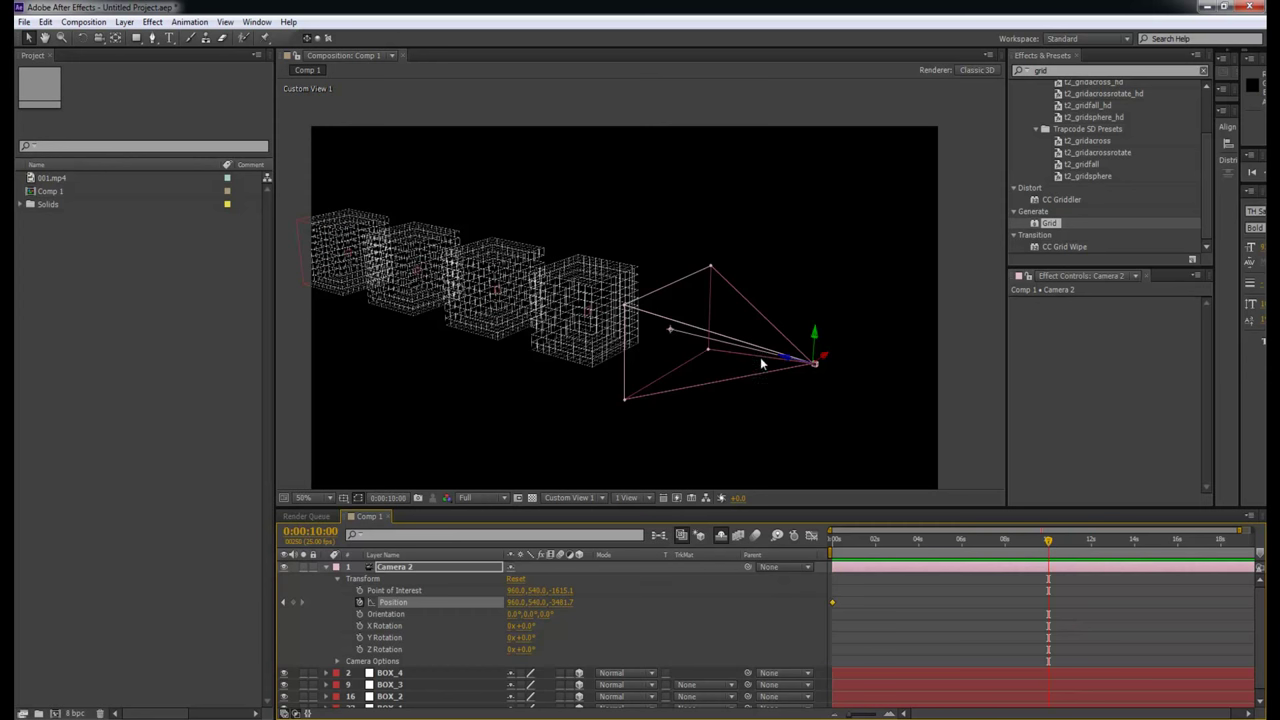
pyautogui.moveTo(789, 363); pyautogui.dragTo(455, 296)
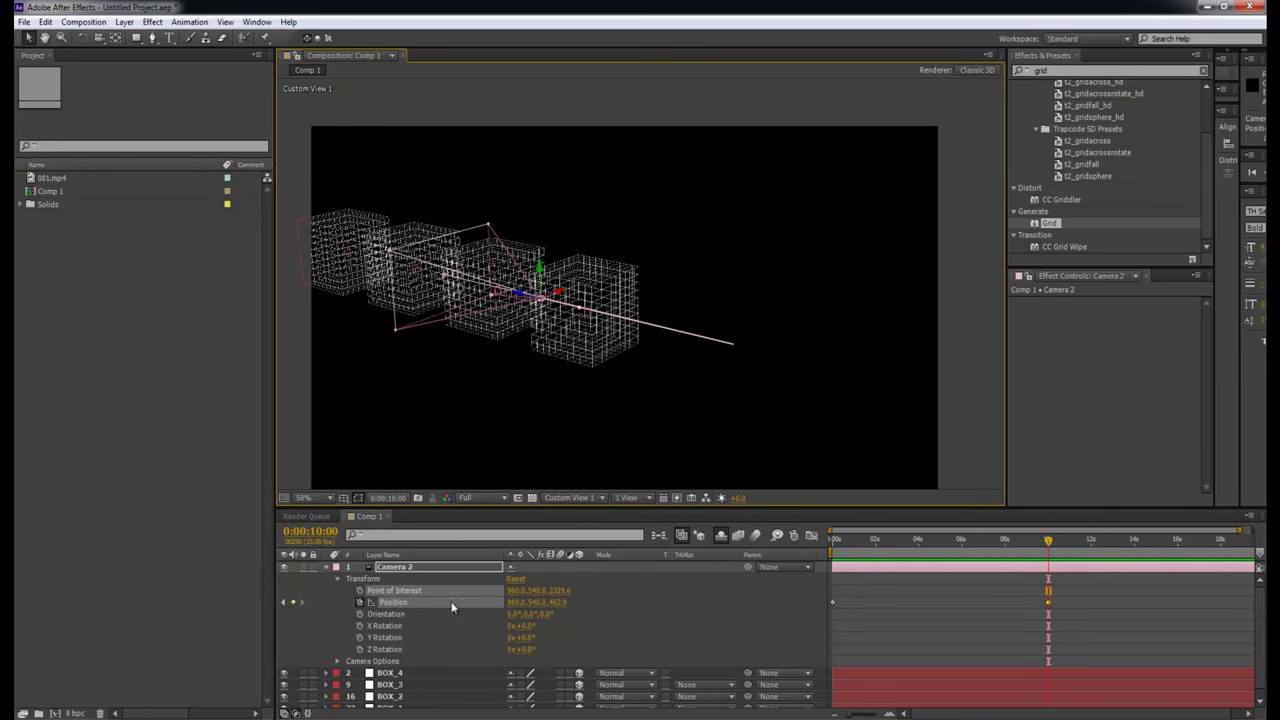
# Keyframe the camera's point of interest at the start and scrub through the camera move.
pyautogui.moveTo(892, 546); pyautogui.dragTo(646, 554)
pyautogui.click(359, 590)
pyautogui.click(880, 580)
pyautogui.moveTo(839, 546); pyautogui.dragTo(919, 546)
pyautogui.click(983, 560)
pyautogui.moveTo(841, 533); pyautogui.dragTo(658, 565)
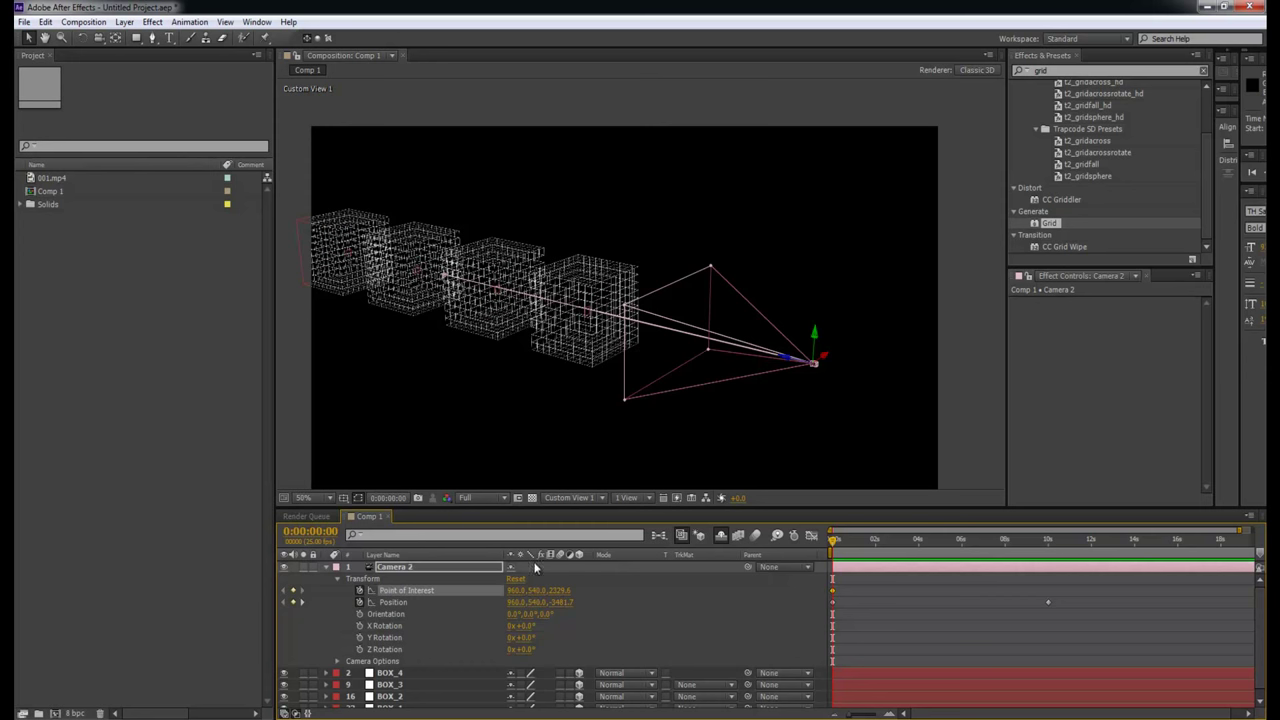
# Delete the camera's position keyframe at 10 seconds and set the current time to 0:00:19:24.
pyautogui.click(1048, 602)
pyautogui.moveTo(883, 545); pyautogui.dragTo(1249, 545)
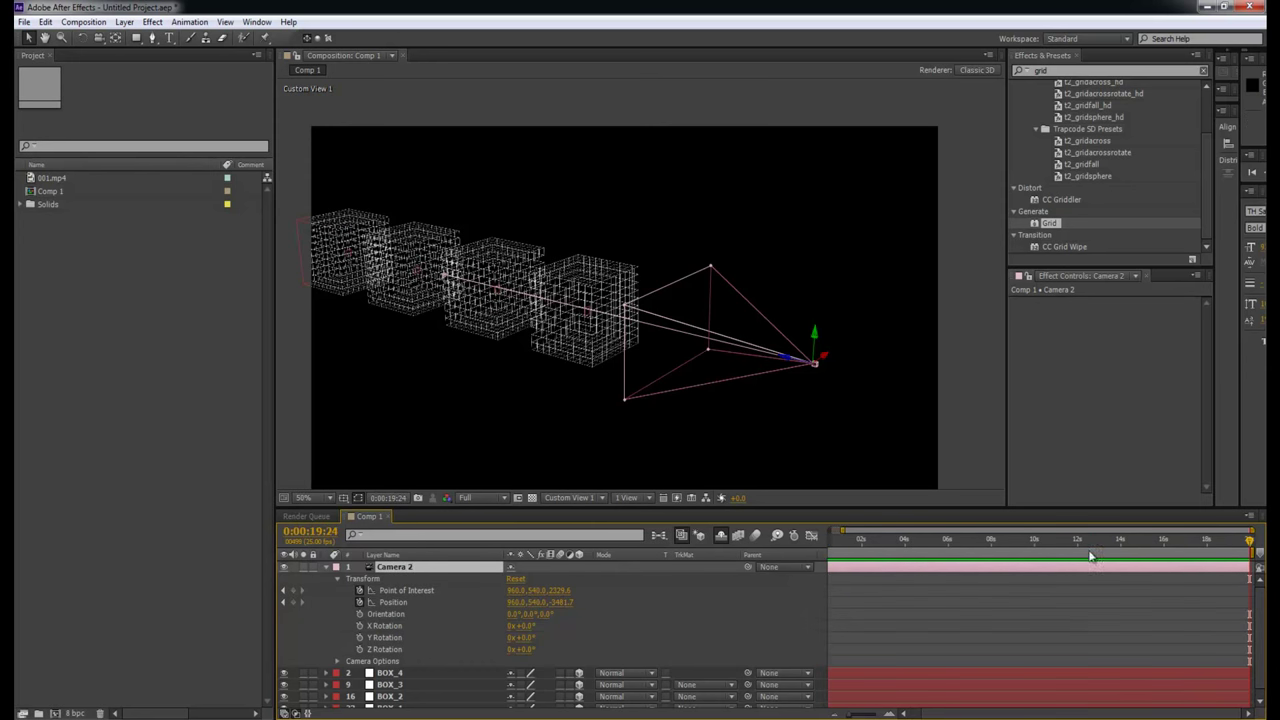
# Set the camera's Z position to 3000 at 0:00:19:24.
pyautogui.click(424, 591)
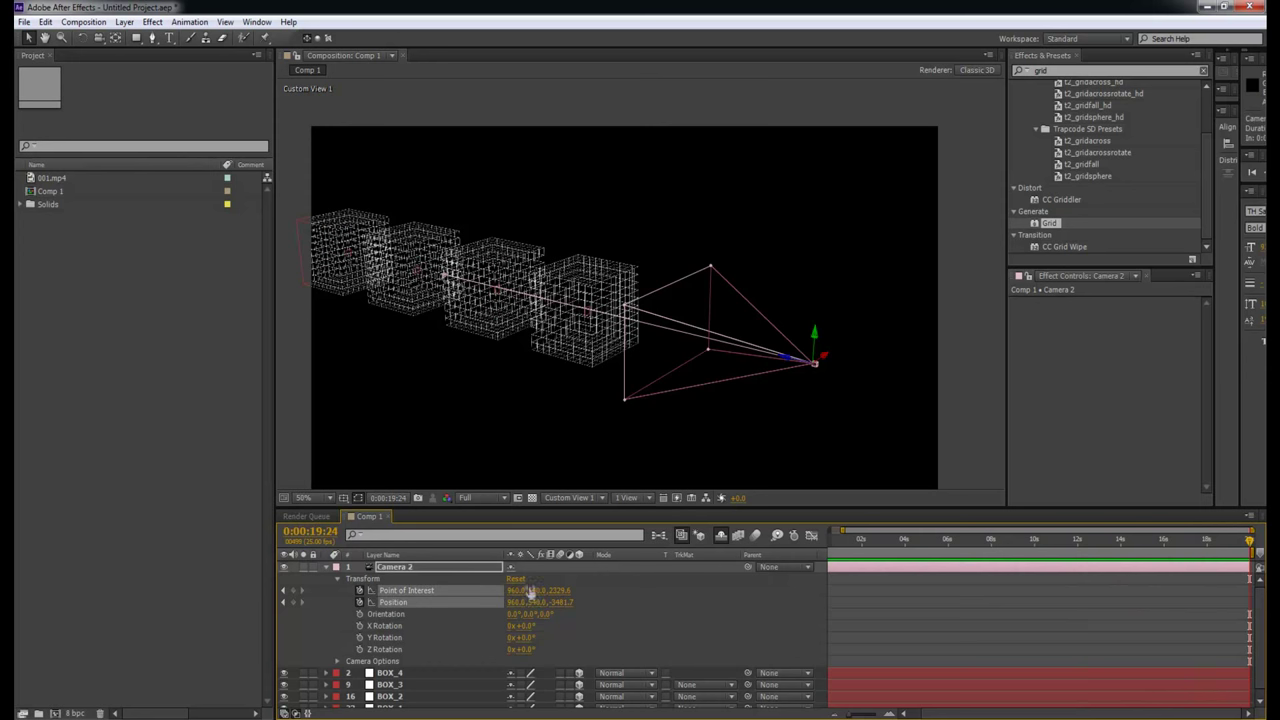
pyautogui.moveTo(559, 590); pyautogui.dragTo(800, 591)
pyautogui.moveTo(703, 626)
pyautogui.mouseDown()
pyautogui.moveTo(592, 593)
pyautogui.moveTo(580, 603)
pyautogui.moveTo(668, 591)
pyautogui.mouseUp()
pyautogui.click(578, 603)
pyautogui.click(564, 612)
pyautogui.moveTo(563, 603); pyautogui.dragTo(800, 603)
pyautogui.click(563, 602)
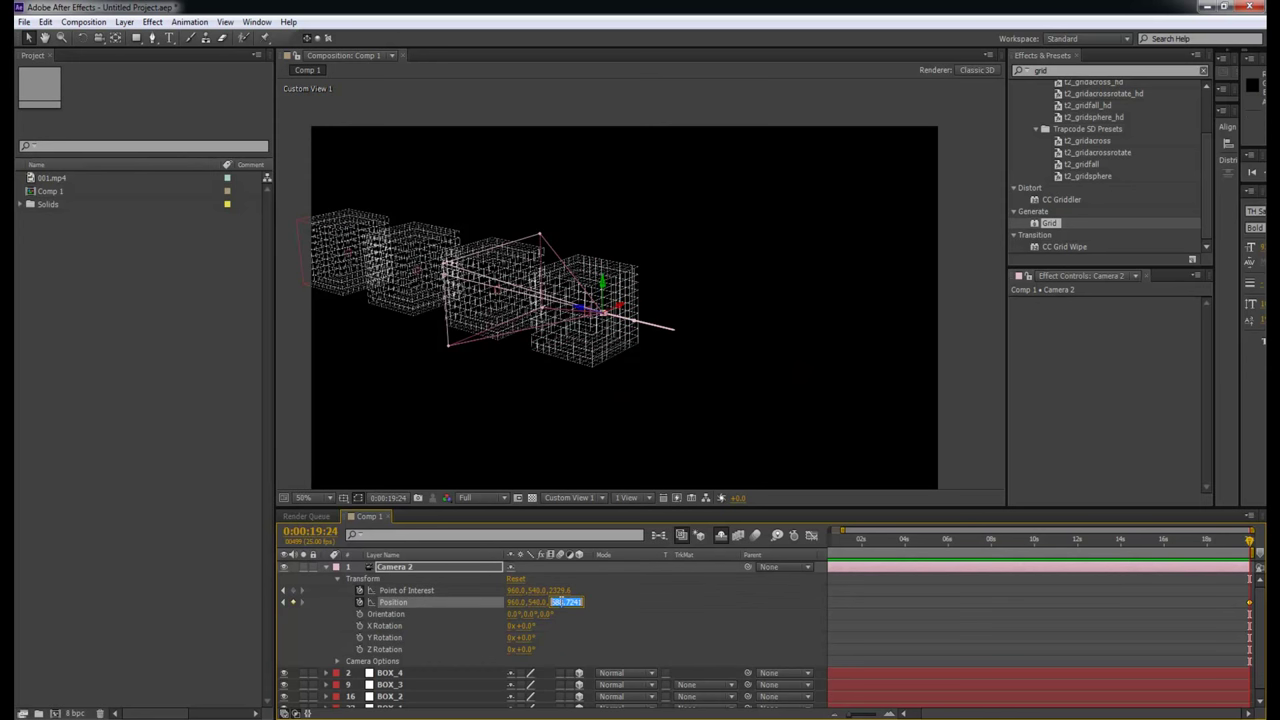
pyautogui.write('3000')
pyautogui.press('Return')
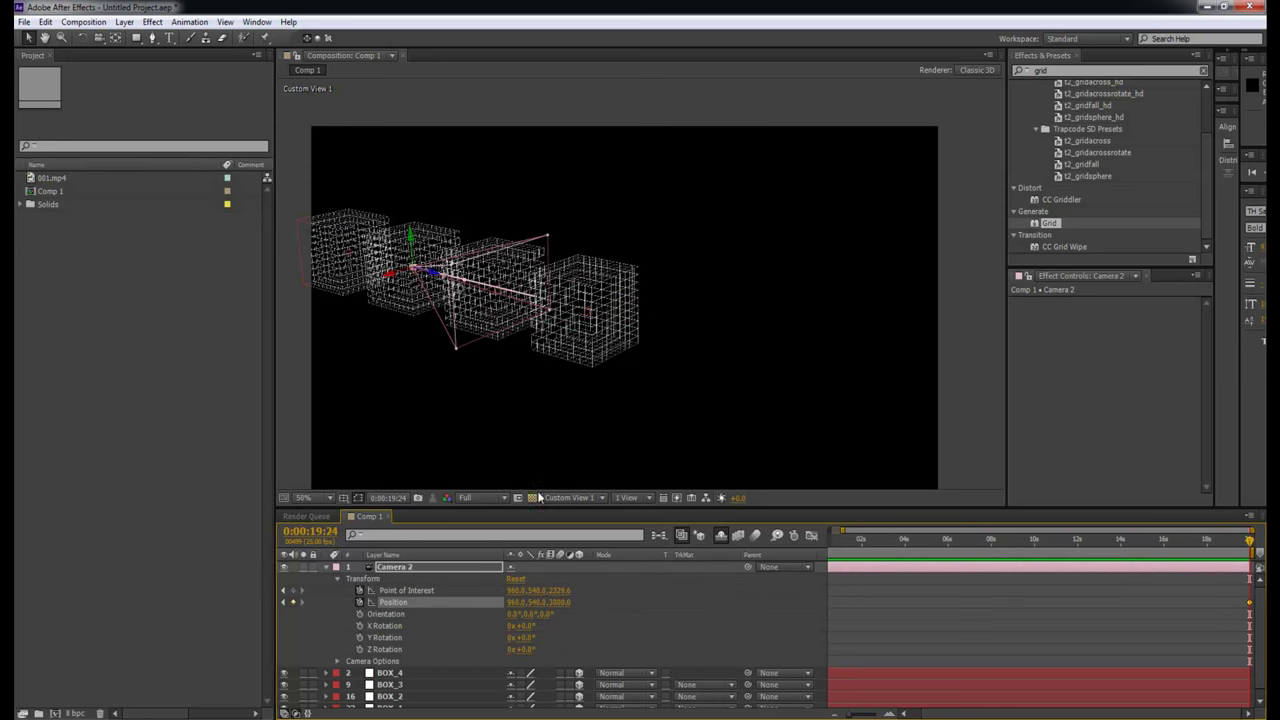
# Move the camera in depth to Z 6354 at 0:00:19:24, beyond the last cube.
pyautogui.moveTo(550, 603); pyautogui.dragTo(1115, 563)
pyautogui.moveTo(558, 608); pyautogui.dragTo(632, 596)
pyautogui.press('c')
pyautogui.moveTo(548, 345); pyautogui.dragTo(610, 388)
# Push the camera's point of interest at 0:00:19:24 forward in Z until it lies well beyond the camera position.
pyautogui.moveTo(562, 590); pyautogui.dragTo(1253, 85)
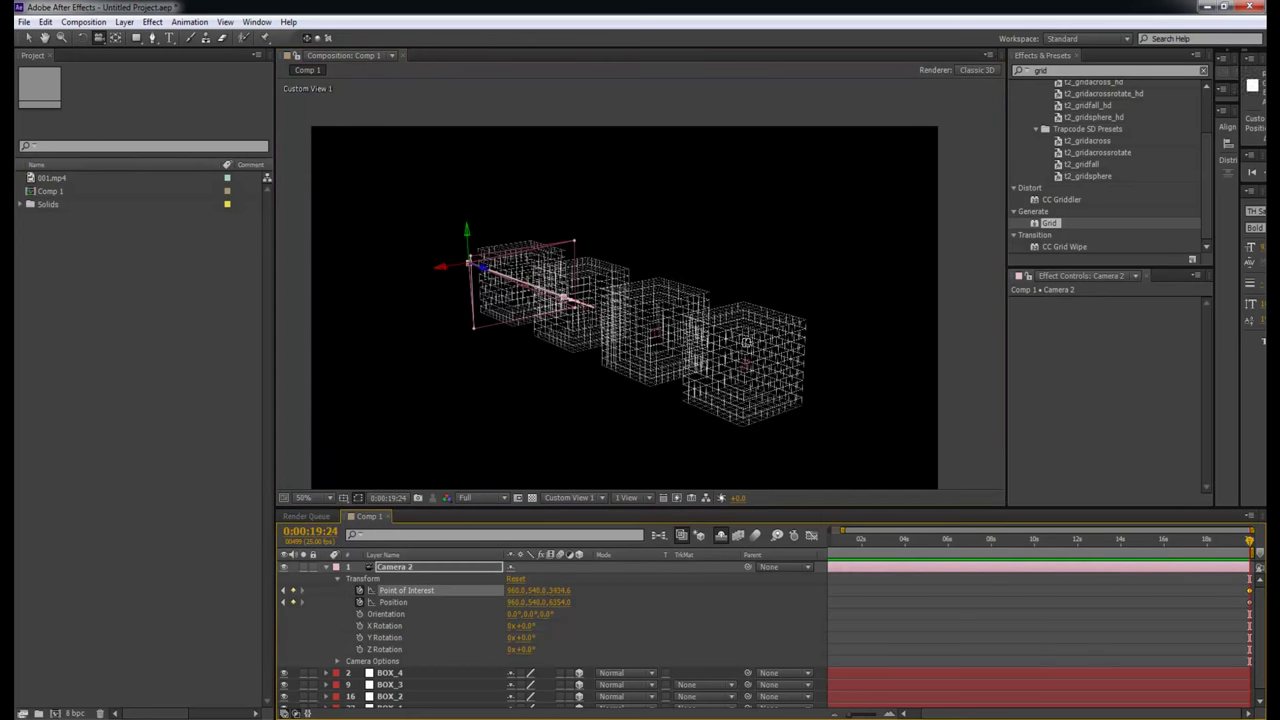
pyautogui.moveTo(558, 590); pyautogui.dragTo(1234, 565)
pyautogui.moveTo(555, 591); pyautogui.dragTo(1184, 567)
pyautogui.moveTo(707, 598); pyautogui.dragTo(755, 600)
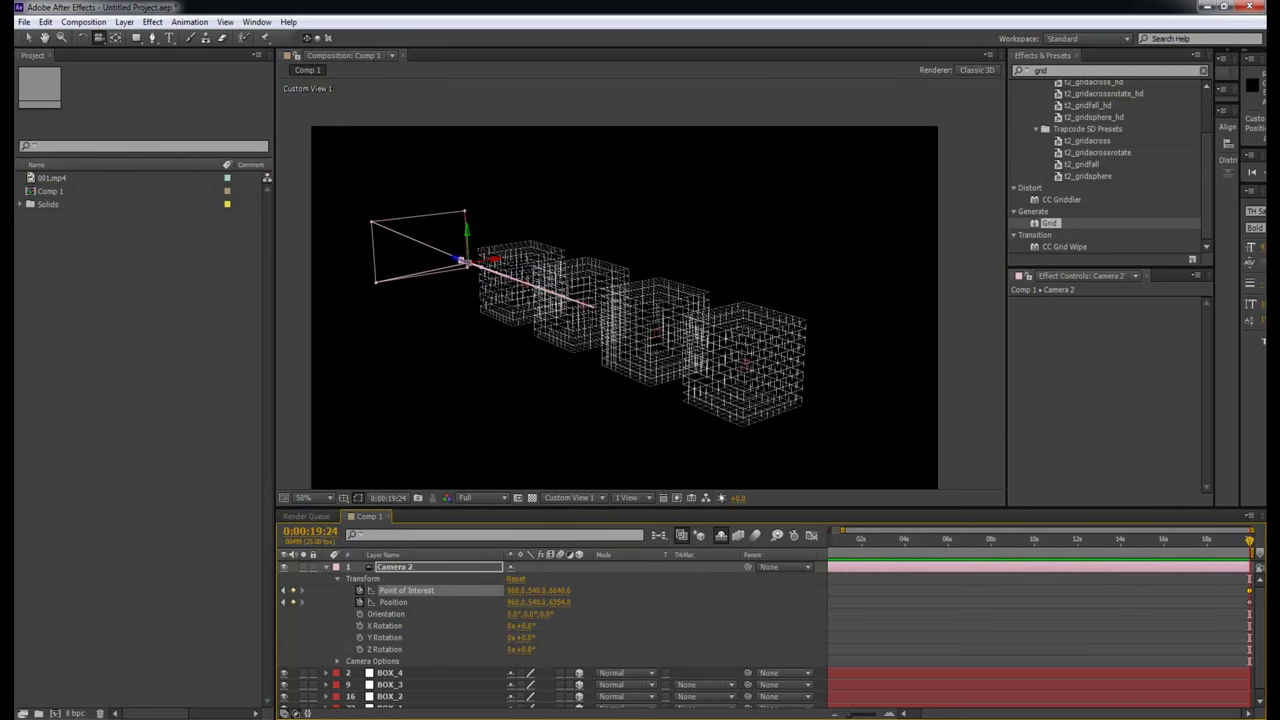
pyautogui.moveTo(558, 592); pyautogui.dragTo(1232, 582)
pyautogui.moveTo(556, 590); pyautogui.dragTo(1270, 578)
# Set the composition view to Camera 2 and scrub through the camera's flight along the cubes.
pyautogui.click(924, 590)
pyautogui.moveTo(852, 541); pyautogui.dragTo(1062, 542)
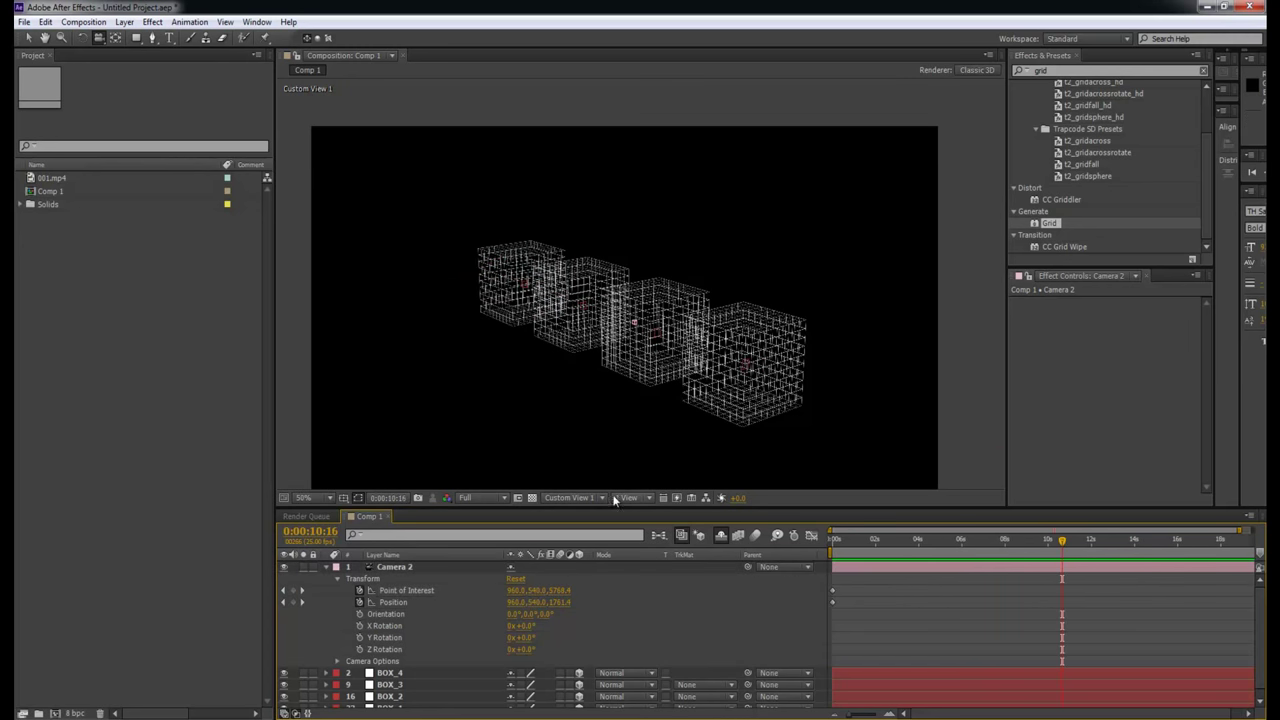
pyautogui.click(578, 497)
pyautogui.click(596, 535)
pyautogui.moveTo(878, 545); pyautogui.dragTo(944, 567)
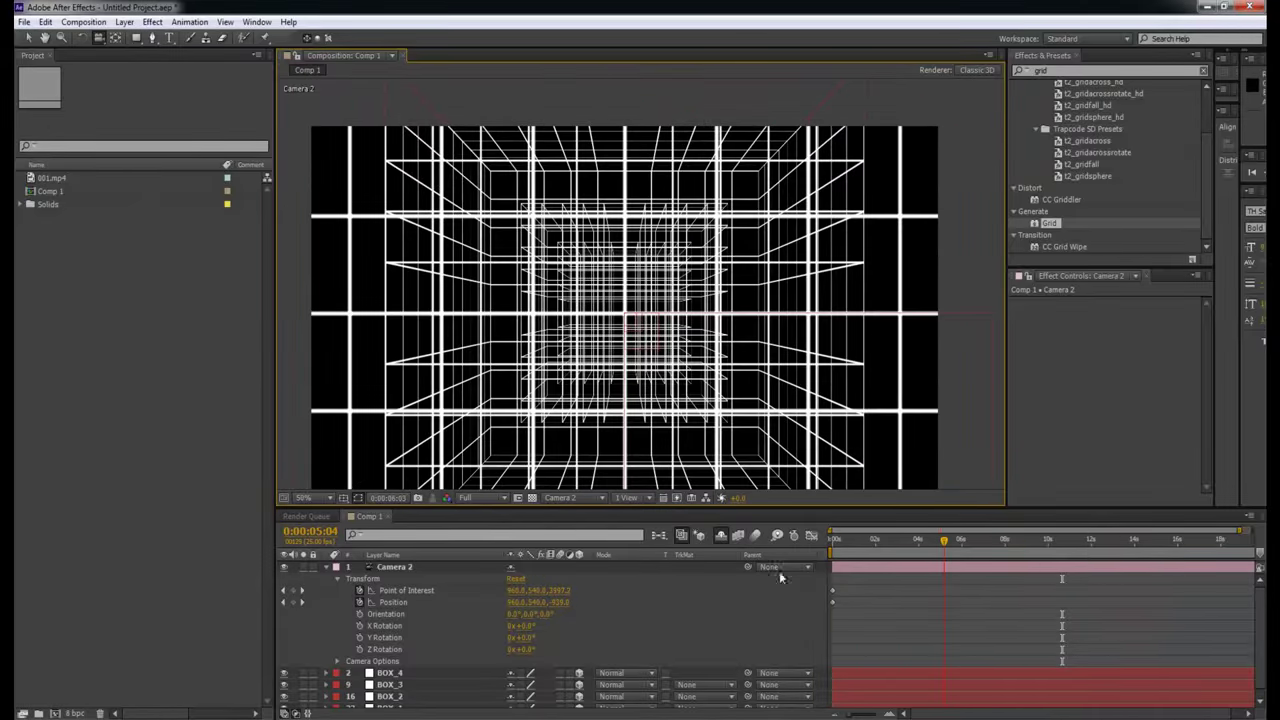
# Collapse the camera layer, reveal the rotation properties of BOX_4 through BOX_1, and set the time near the start.
pyautogui.click(326, 567)
pyautogui.click(398, 579)
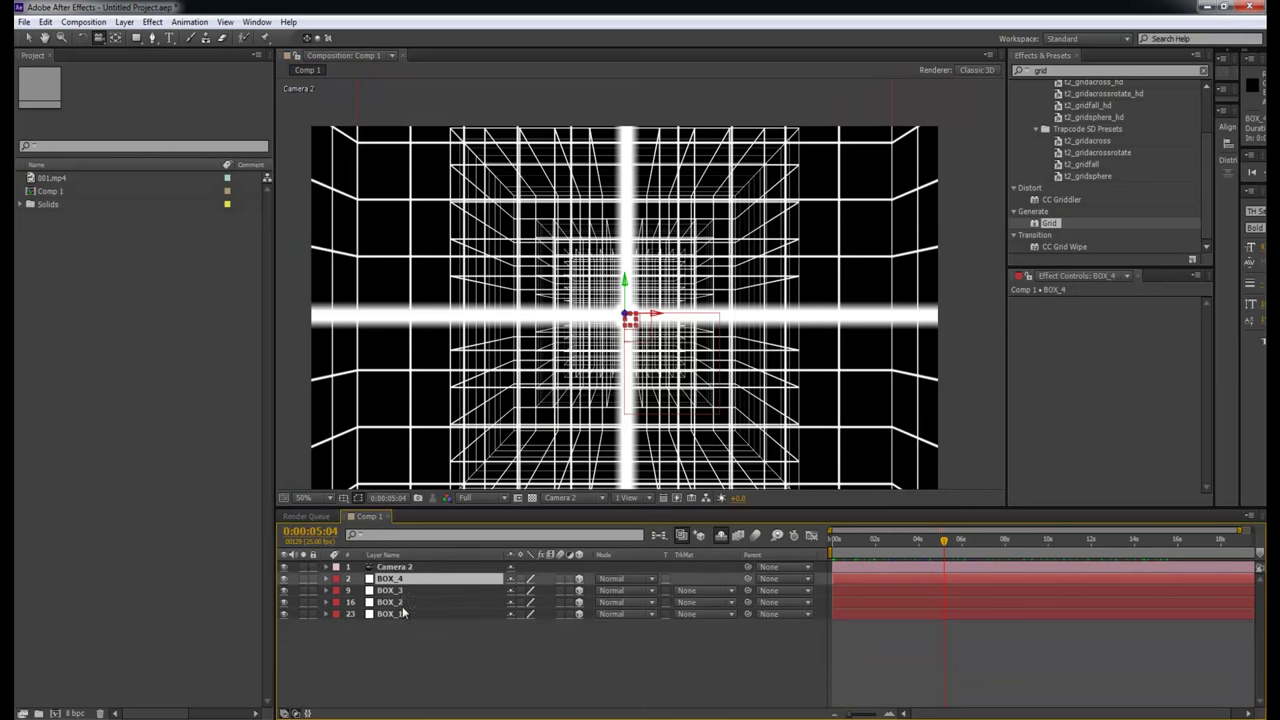
pyautogui.keyDown('shift'); pyautogui.click(404, 615); pyautogui.keyUp('shift')
pyautogui.press('r')
pyautogui.scroll(-2, 447, 658)
pyautogui.moveTo(853, 545); pyautogui.dragTo(828, 545)
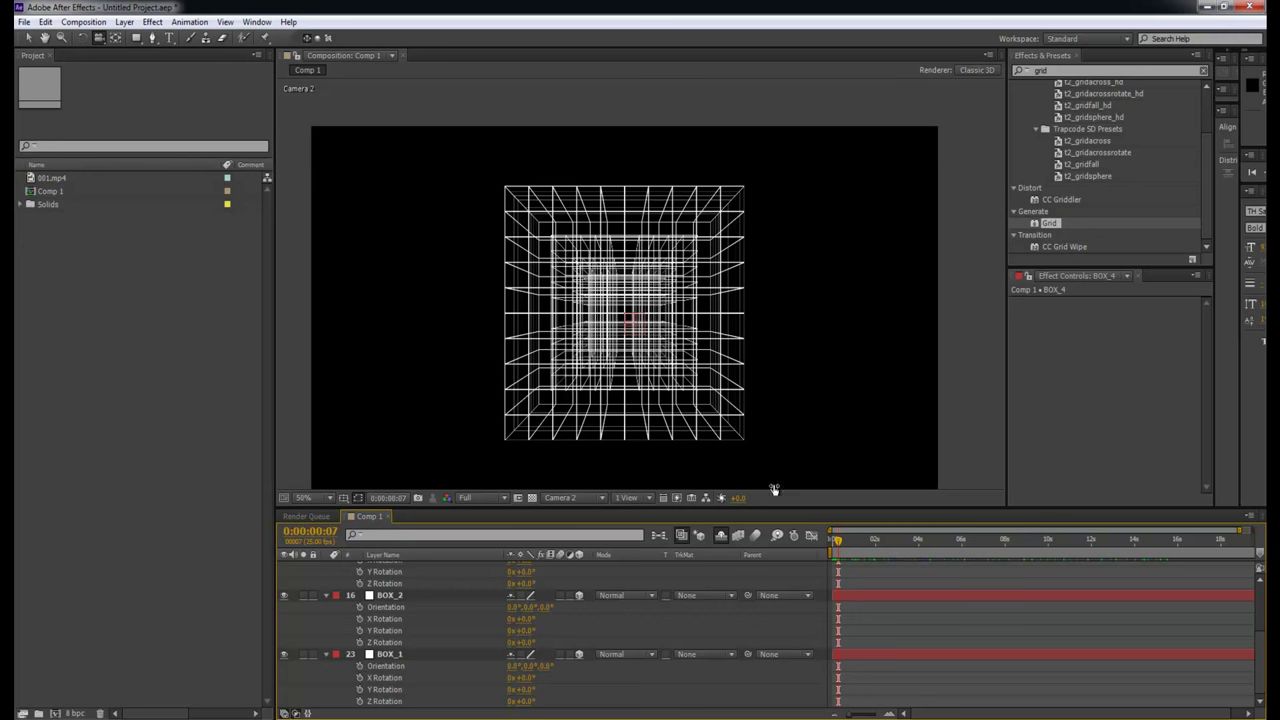
# Try a rotation on the BOX_1 null and undo it.
pyautogui.scroll(3, 791, 623)
pyautogui.scroll(-2, 691, 634)
pyautogui.moveTo(520, 695); pyautogui.dragTo(565, 695)
pyautogui.hotkey('ctrl', 'z')
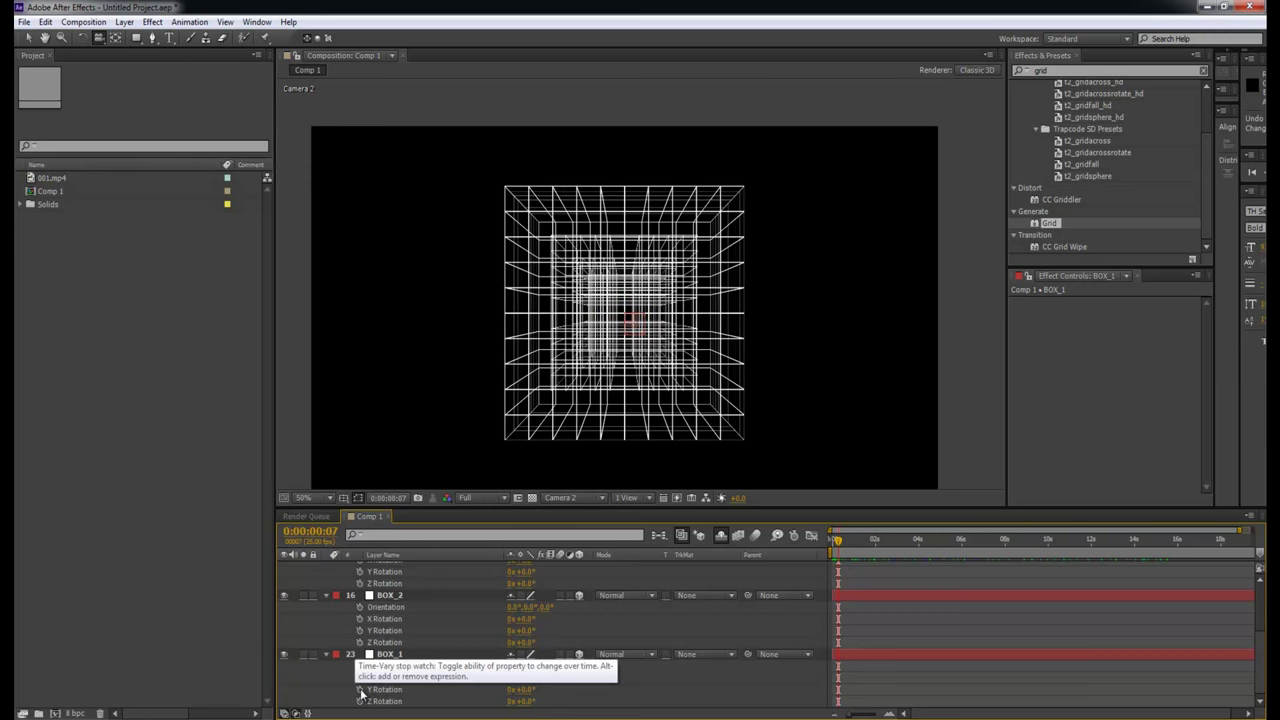
# Add the expression time*10 to the Y Rotation of BOX_1.
pyautogui.keyDown('alt'); pyautogui.click(360, 690); pyautogui.keyUp('alt')
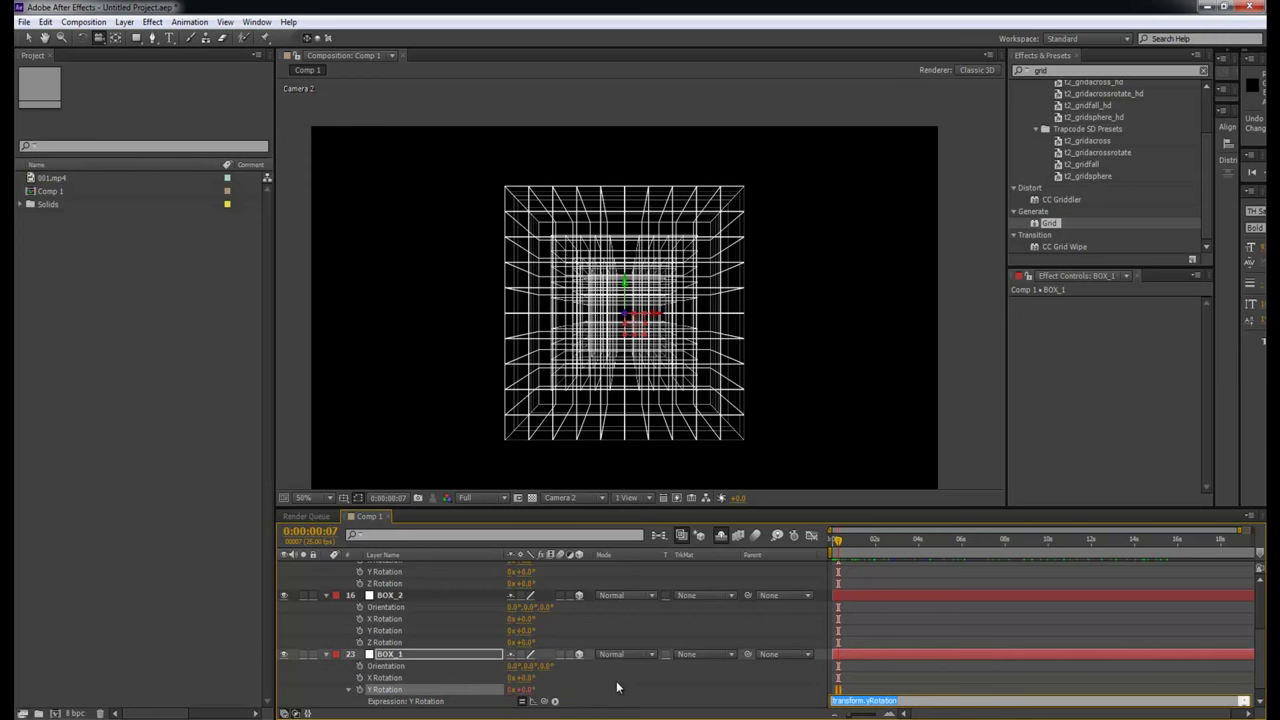
pyautogui.press('BackSpace')
pyautogui.press('KP_Enter')
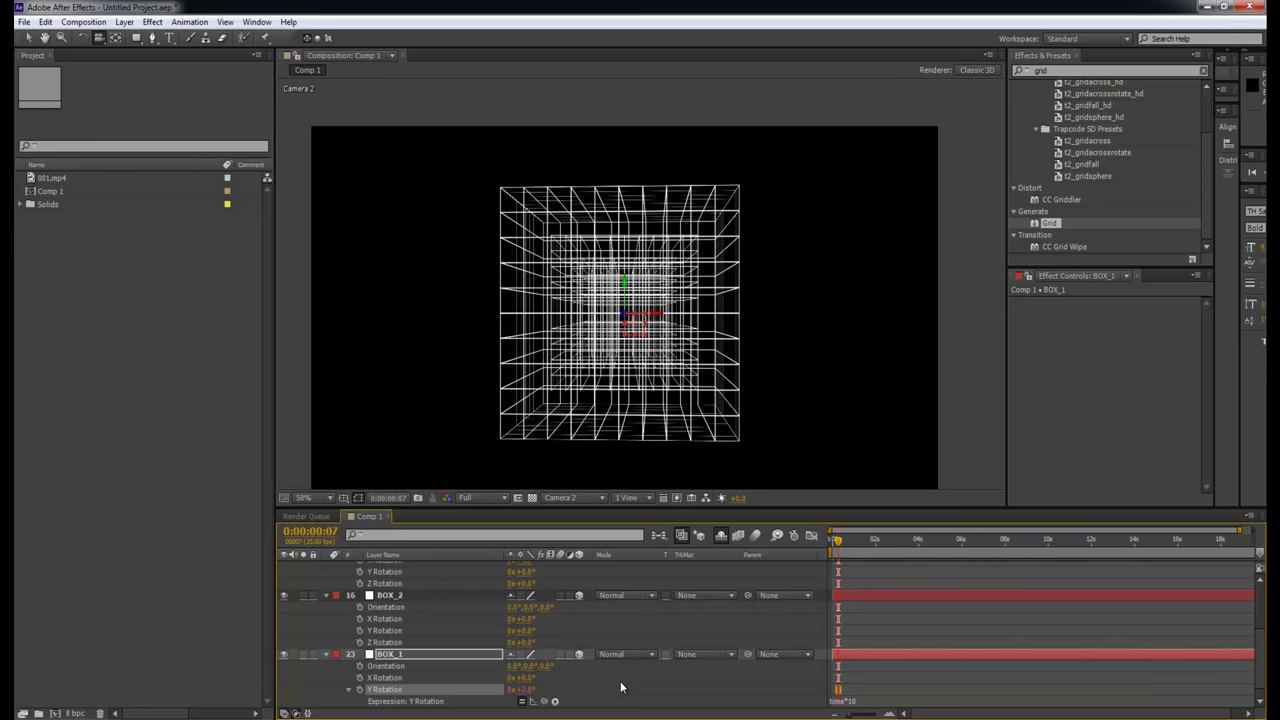
# Check BOX_1's rotation at 0:00:01:00 and return to the start of the composition.
pyautogui.press('Home')
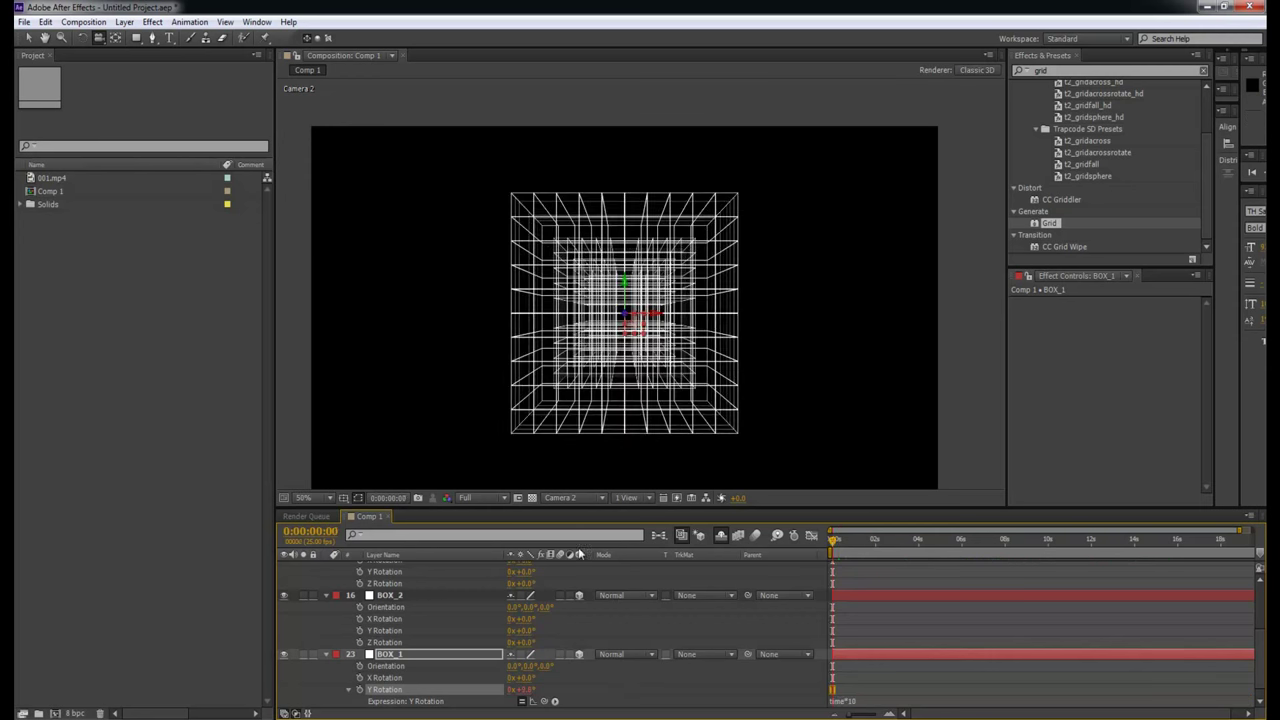
pyautogui.click(333, 533)
pyautogui.write('1')
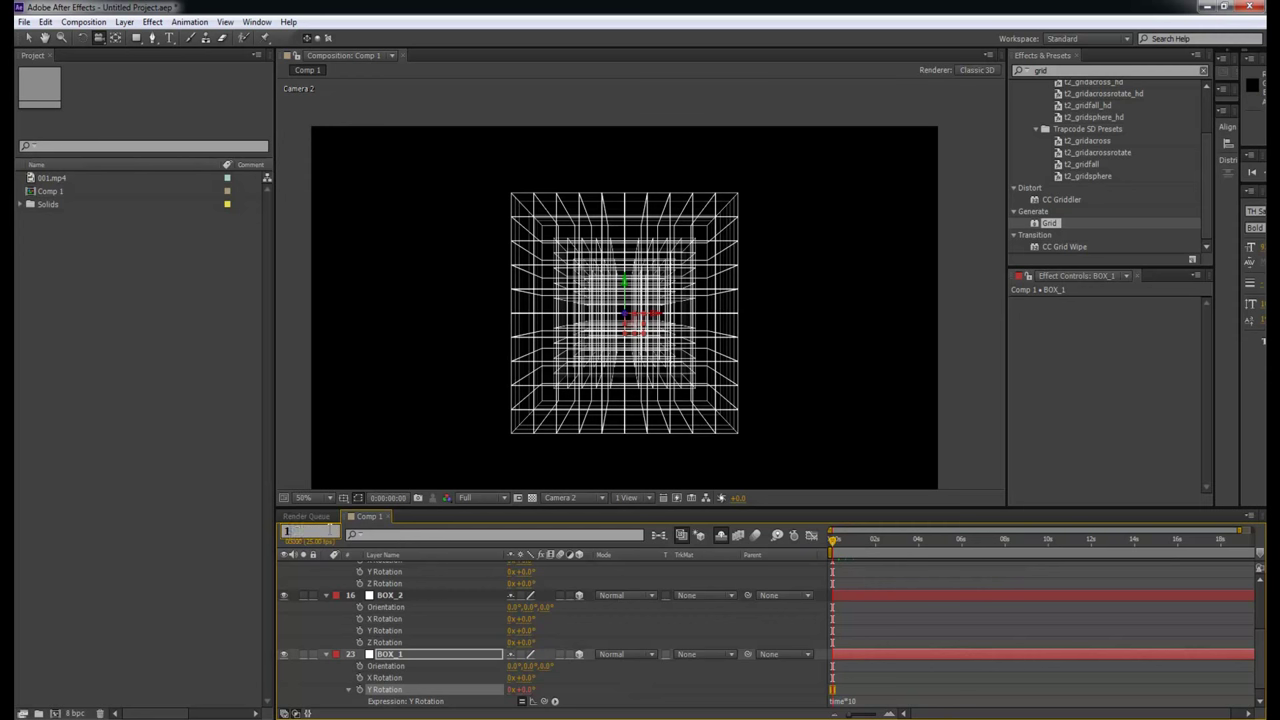
pyautogui.write('0.0')
pyautogui.press('Return')
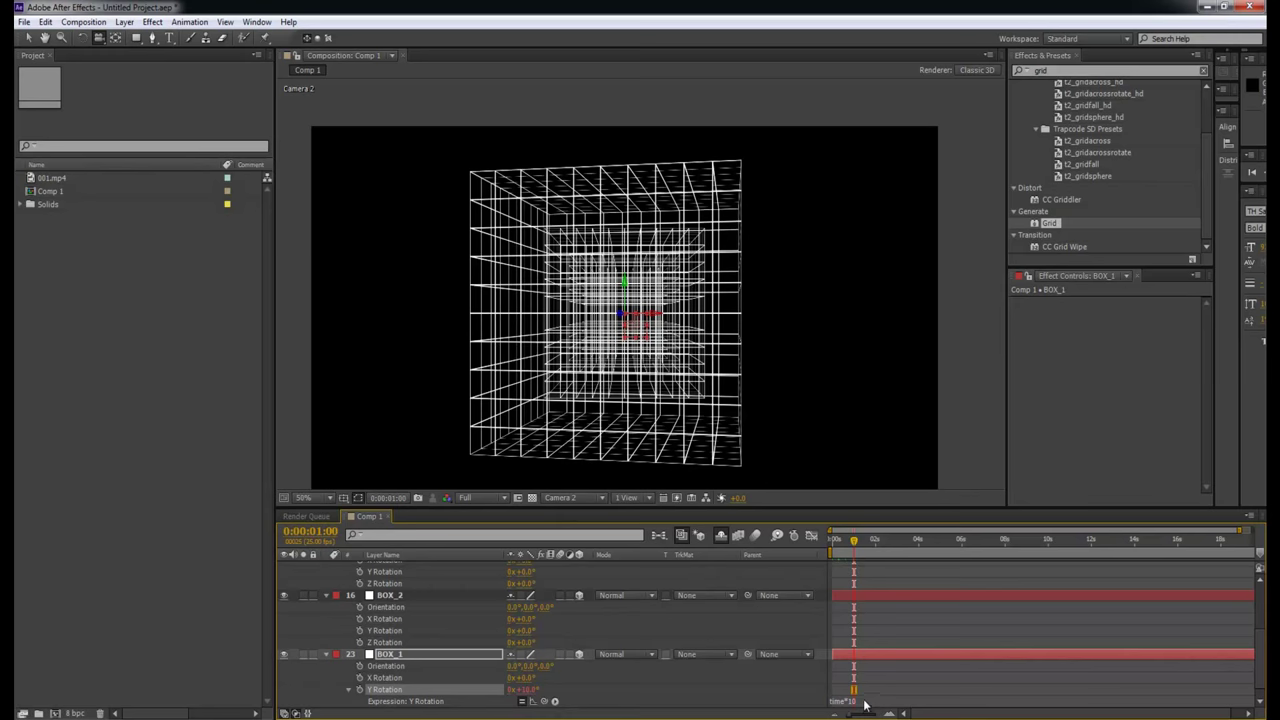
pyautogui.moveTo(840, 546); pyautogui.dragTo(756, 558)
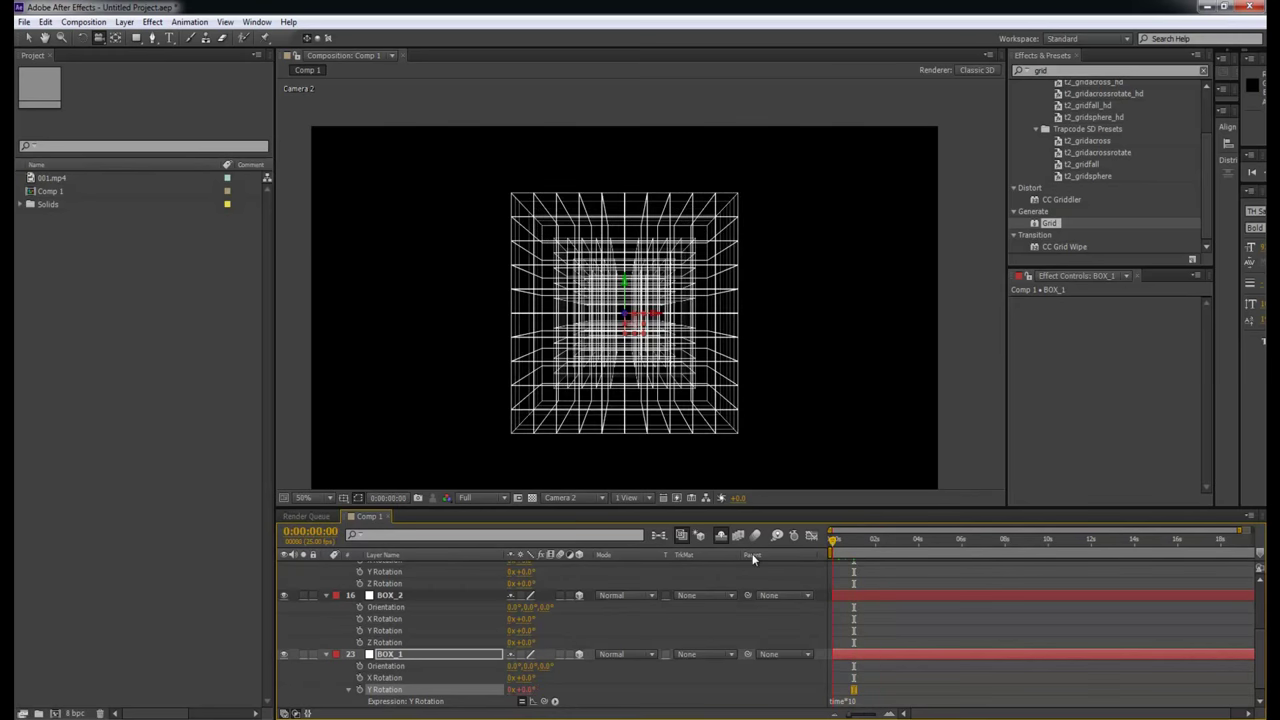
# Change BOX_1's Y Rotation expression to time*50 and preview the spinning cube.
pyautogui.click(866, 702)
pyautogui.click(880, 700)
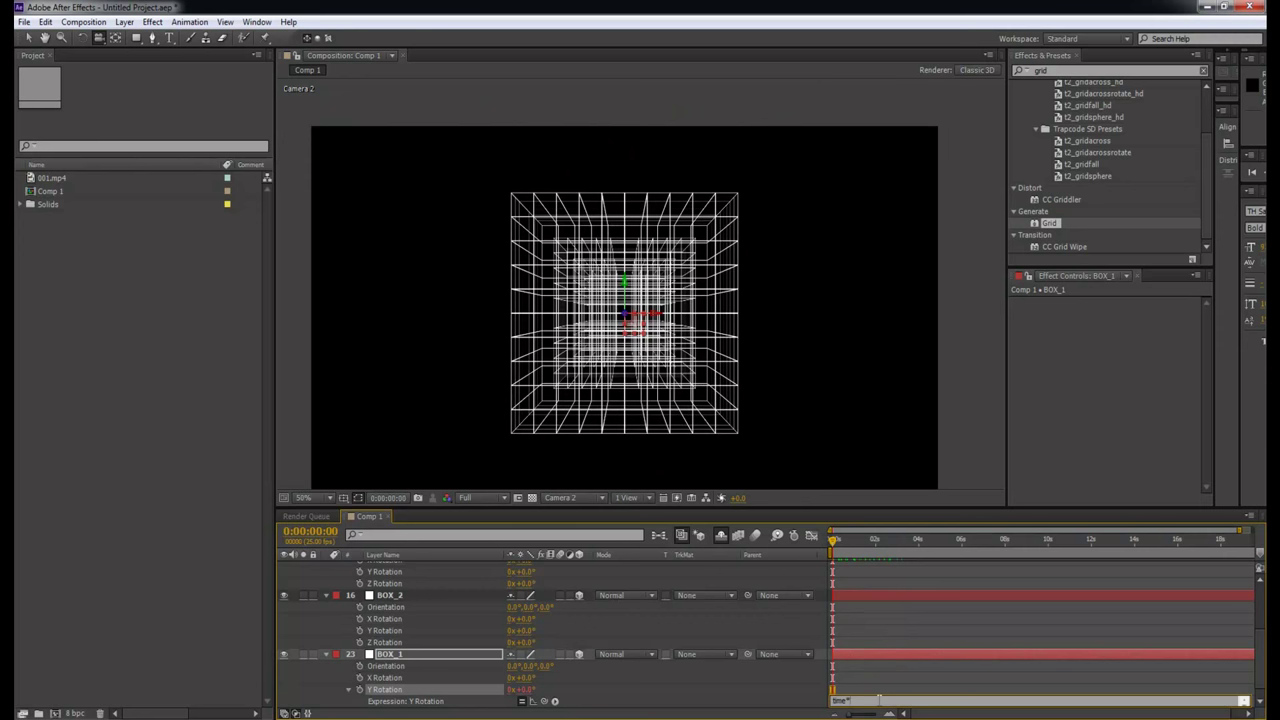
pyautogui.press('KP_Enter')
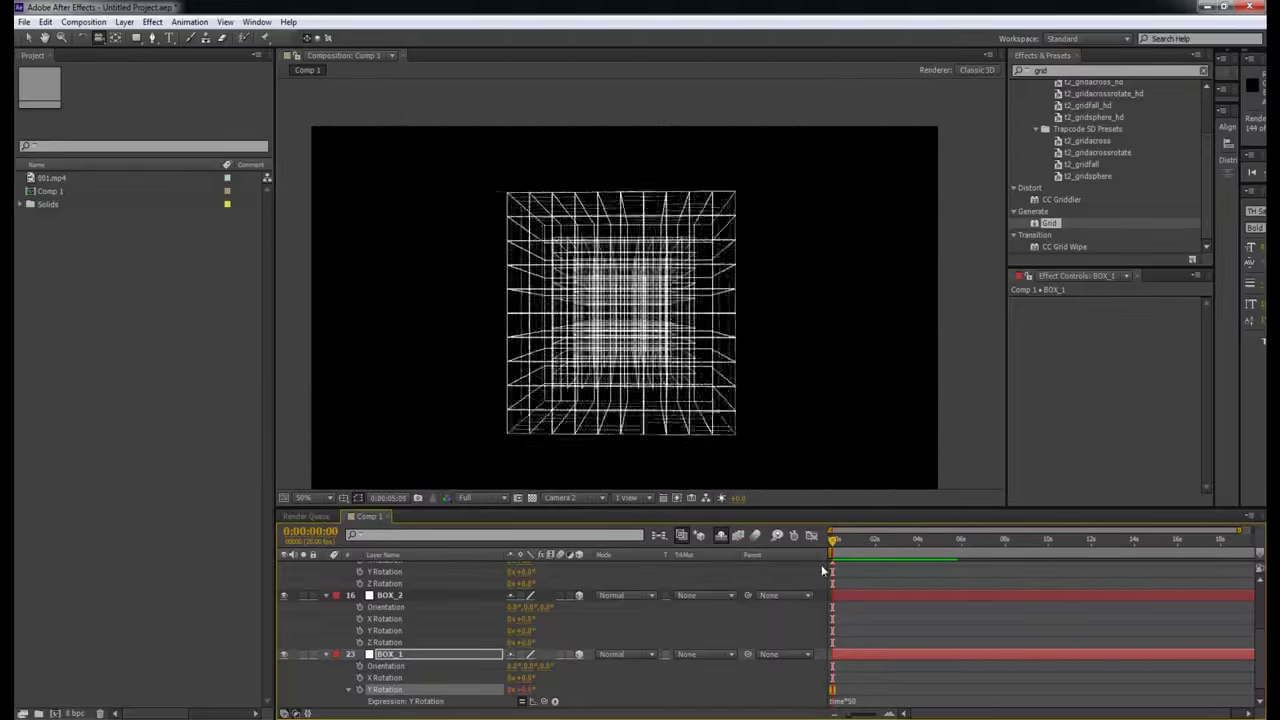
pyautogui.press('space')
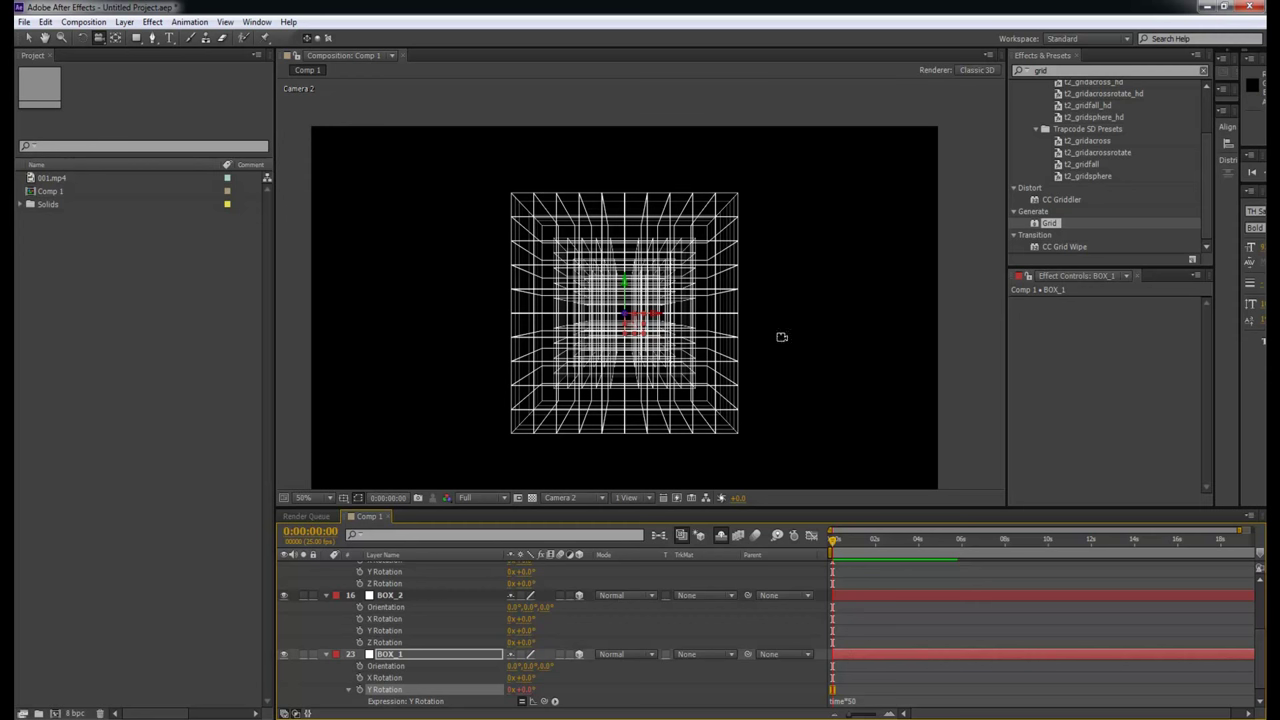
pyautogui.click(857, 640)
pyautogui.moveTo(833, 540)
pyautogui.mouseDown()
pyautogui.moveTo(849, 537)
pyautogui.moveTo(827, 545)
pyautogui.mouseUp()
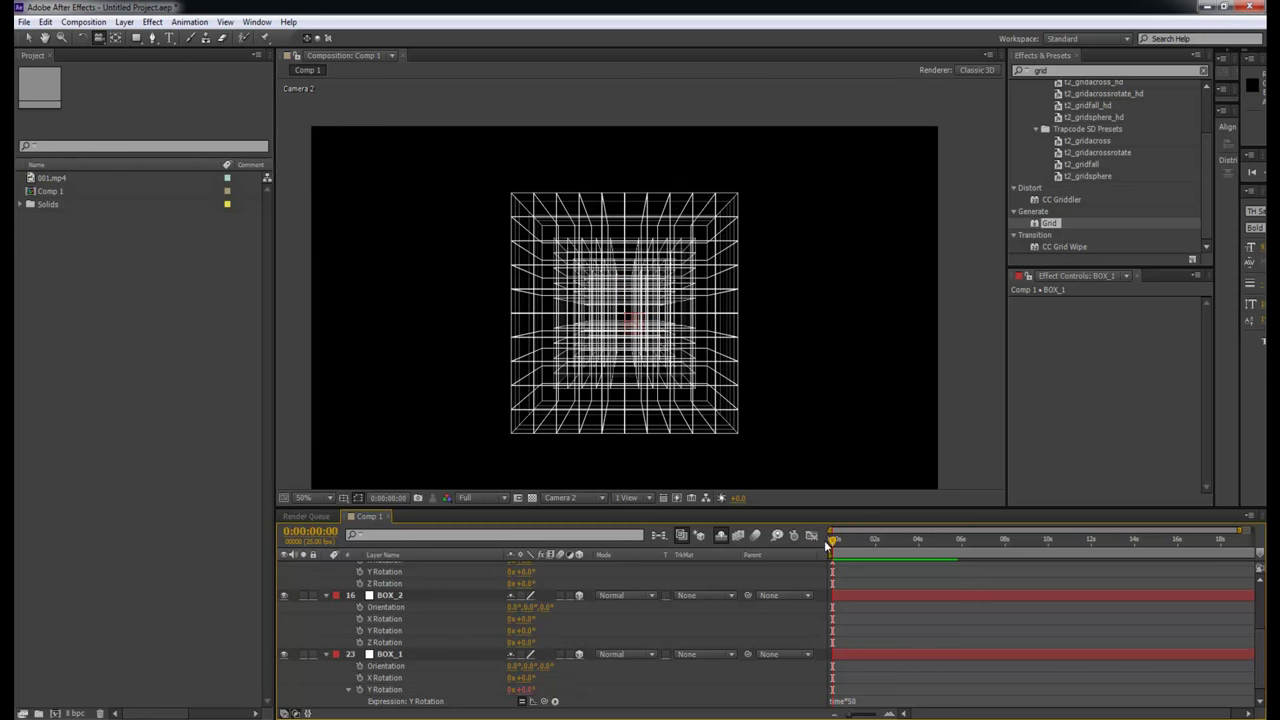
# Copy the time*50 expression to the Z Rotation of BOX_2 and the X Rotation of BOX_4.
pyautogui.click(860, 702)
pyautogui.hotkey('ctrl', 'c')
pyautogui.keyDown('alt'); pyautogui.click(359, 642); pyautogui.keyUp('alt')
pyautogui.hotkey('ctrl', 'v')
pyautogui.scroll(2, 400, 622)
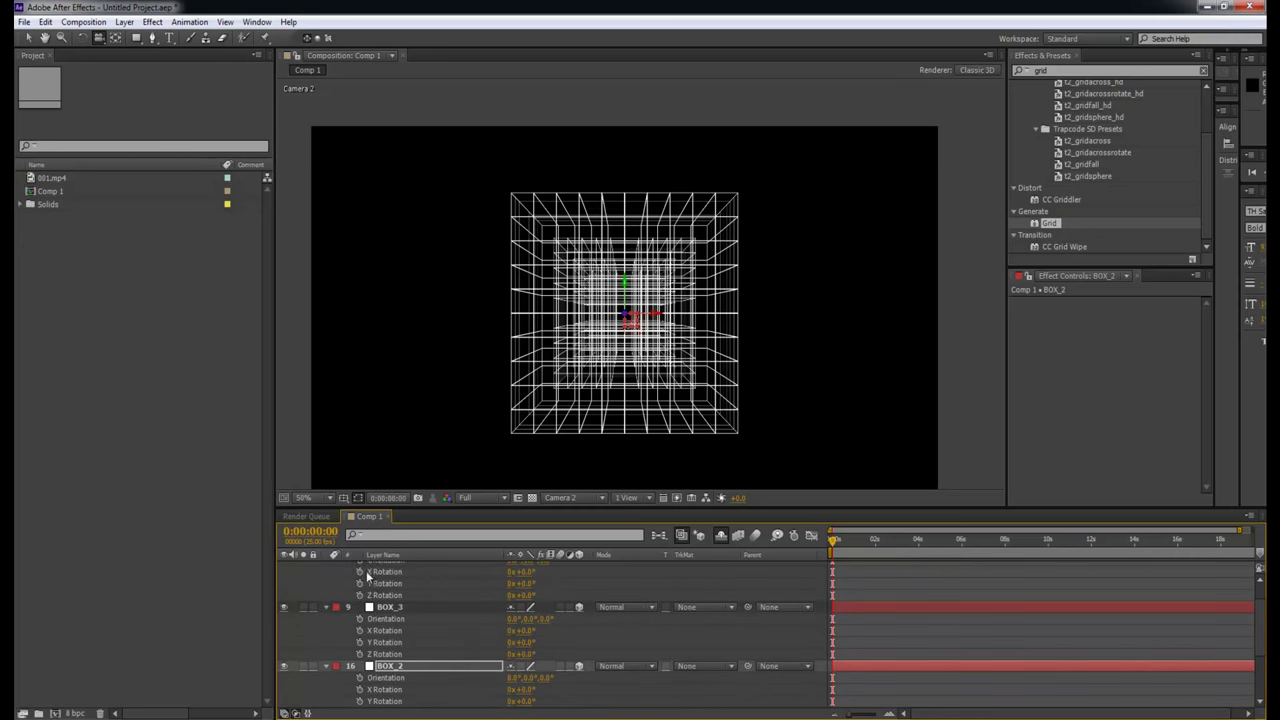
pyautogui.keyDown('alt'); pyautogui.click(361, 572); pyautogui.keyUp('alt')
pyautogui.hotkey('ctrl', 'v')
# Apply the time*50 expression to both the X Rotation and Z Rotation of BOX_3.
pyautogui.scroll(1, 423, 597)
pyautogui.scroll(-3, 414, 610)
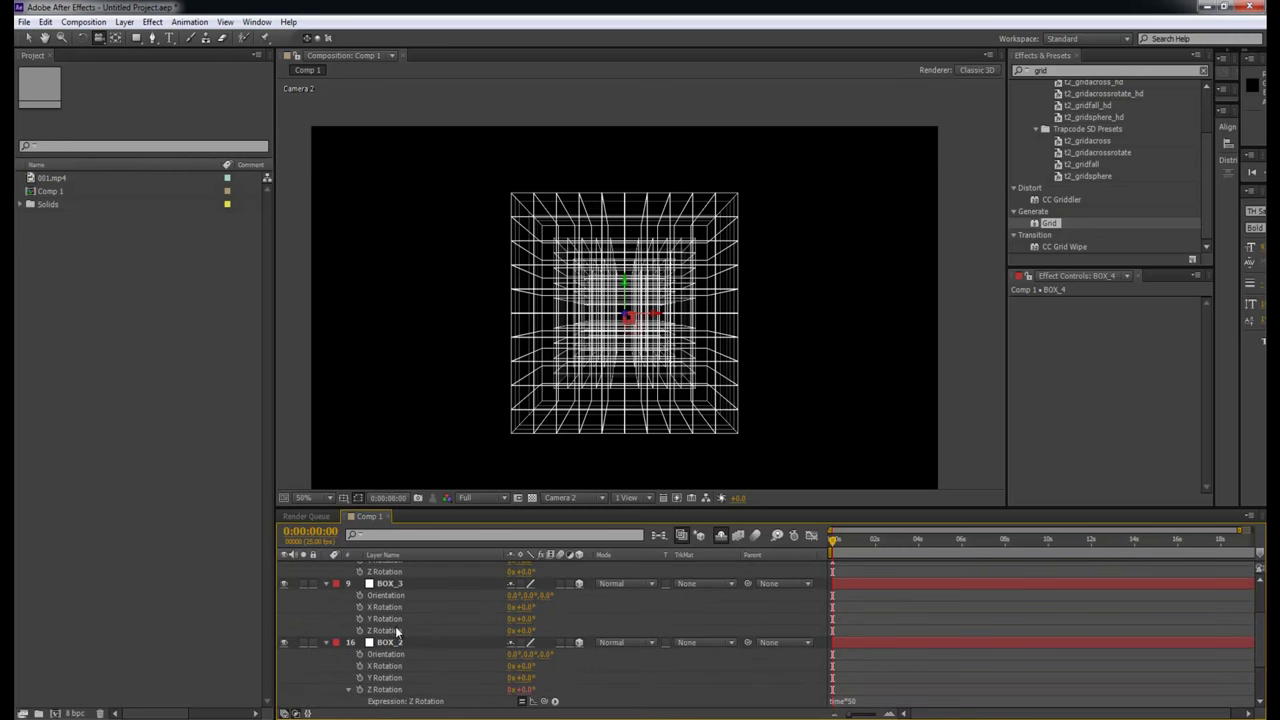
pyautogui.keyDown('alt'); pyautogui.click(360, 607); pyautogui.keyUp('alt')
pyautogui.hotkey('ctrl', 'v')
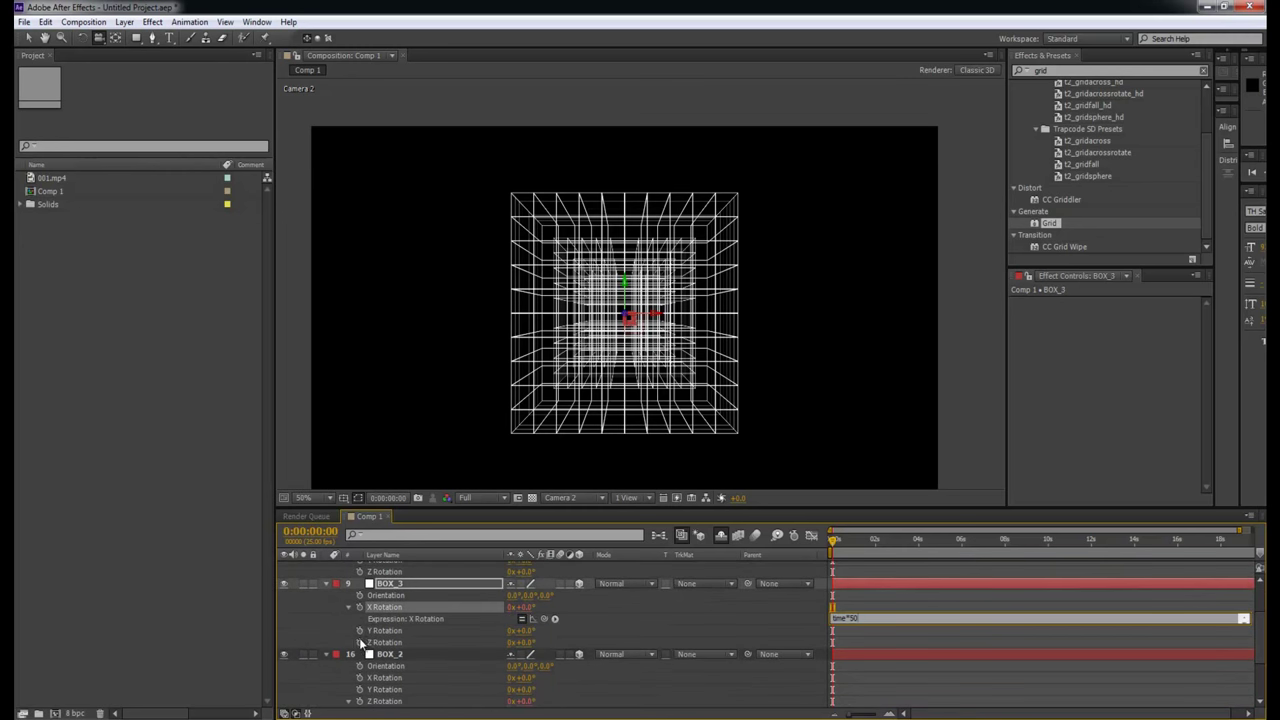
pyautogui.keyDown('alt'); pyautogui.click(361, 642); pyautogui.keyUp('alt')
pyautogui.hotkey('ctrl', 'v')
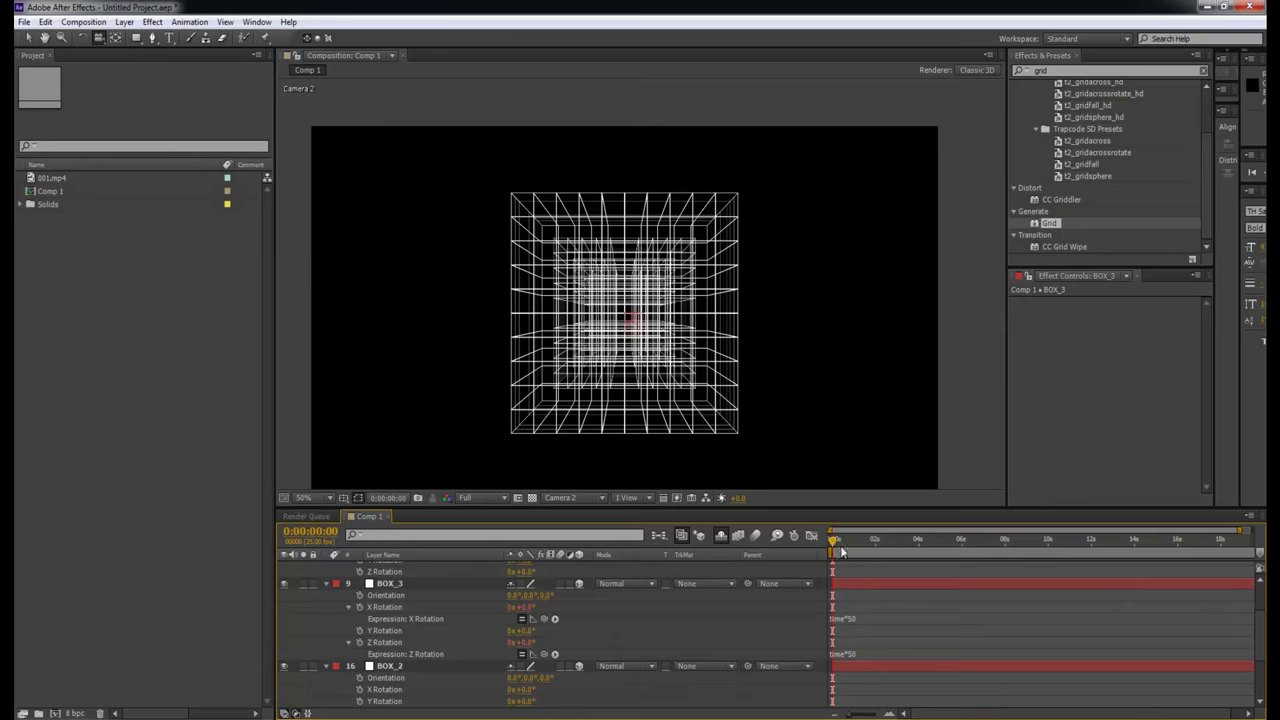
# Scrub to check the rotations and change BOX_3's X Rotation expression to time*-50.
pyautogui.moveTo(835, 541); pyautogui.dragTo(868, 562)
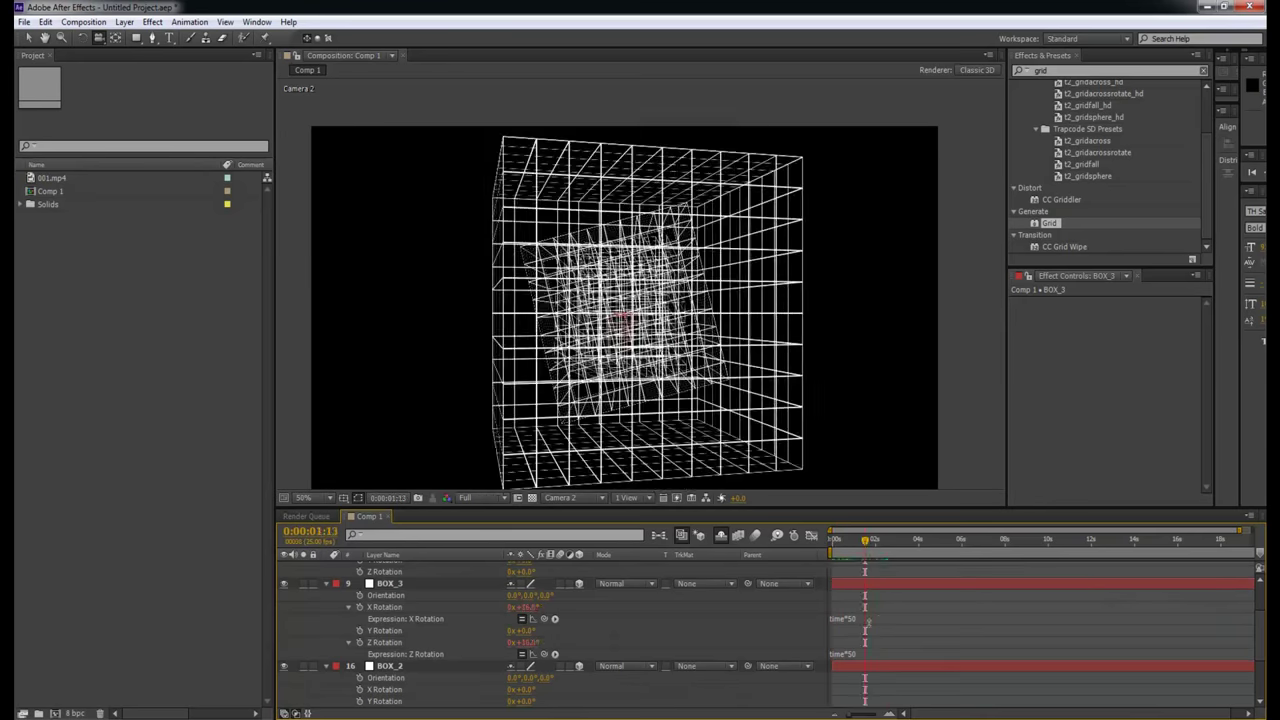
pyautogui.click(875, 620)
pyautogui.click(876, 619)
pyautogui.press('KP_Enter')
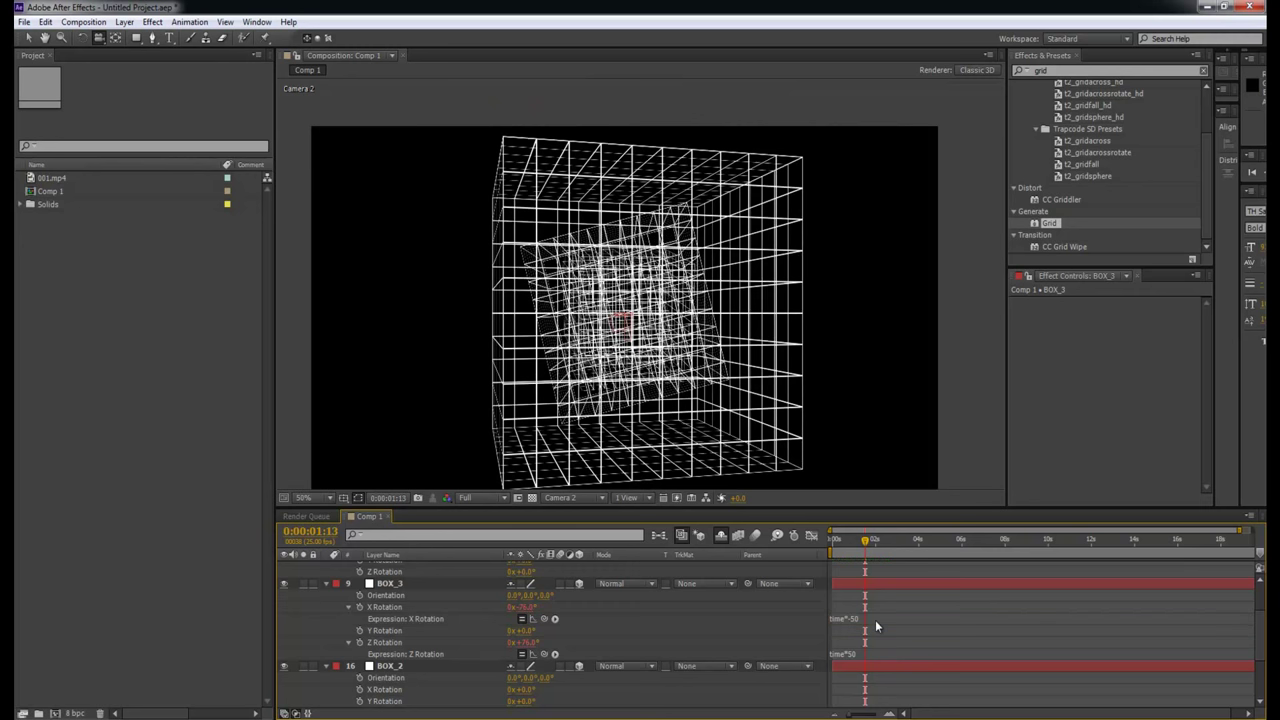
# Scrub and preview the rotating cubes from the camera view.
pyautogui.moveTo(856, 538)
pyautogui.mouseDown()
pyautogui.moveTo(830, 540)
pyautogui.moveTo(879, 537)
pyautogui.mouseUp()
pyautogui.press('space')
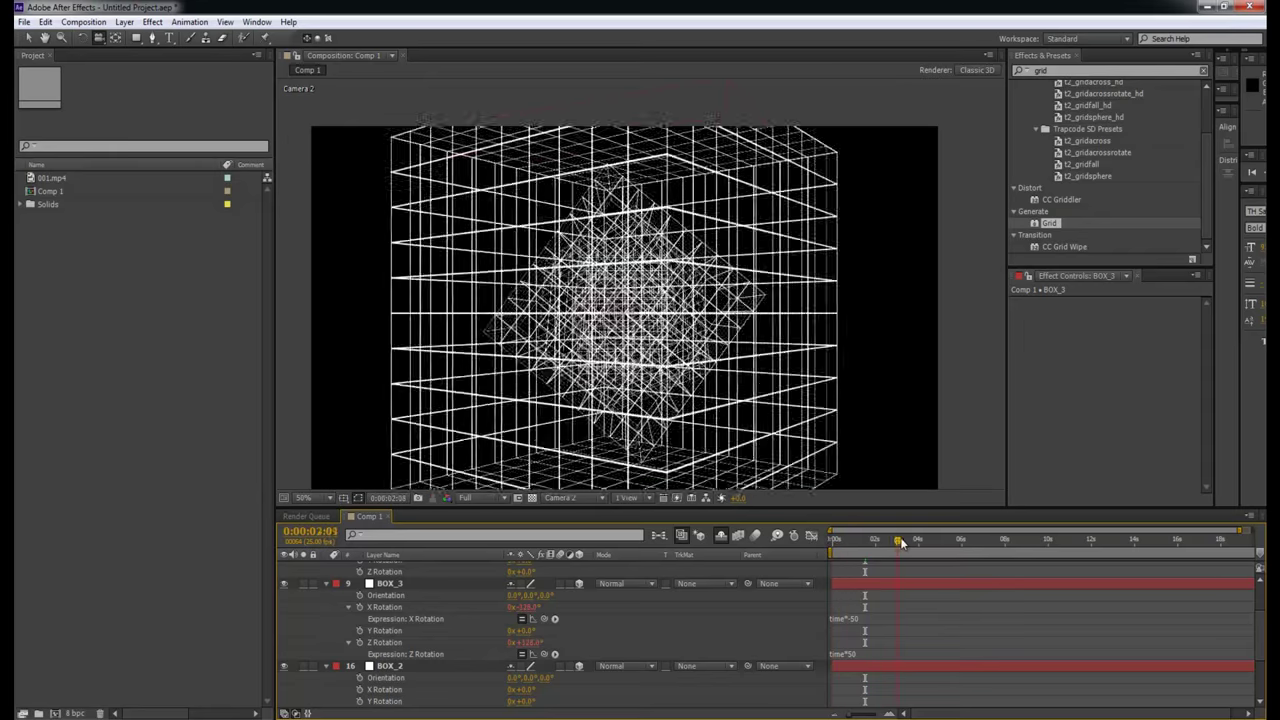
pyautogui.press('space')
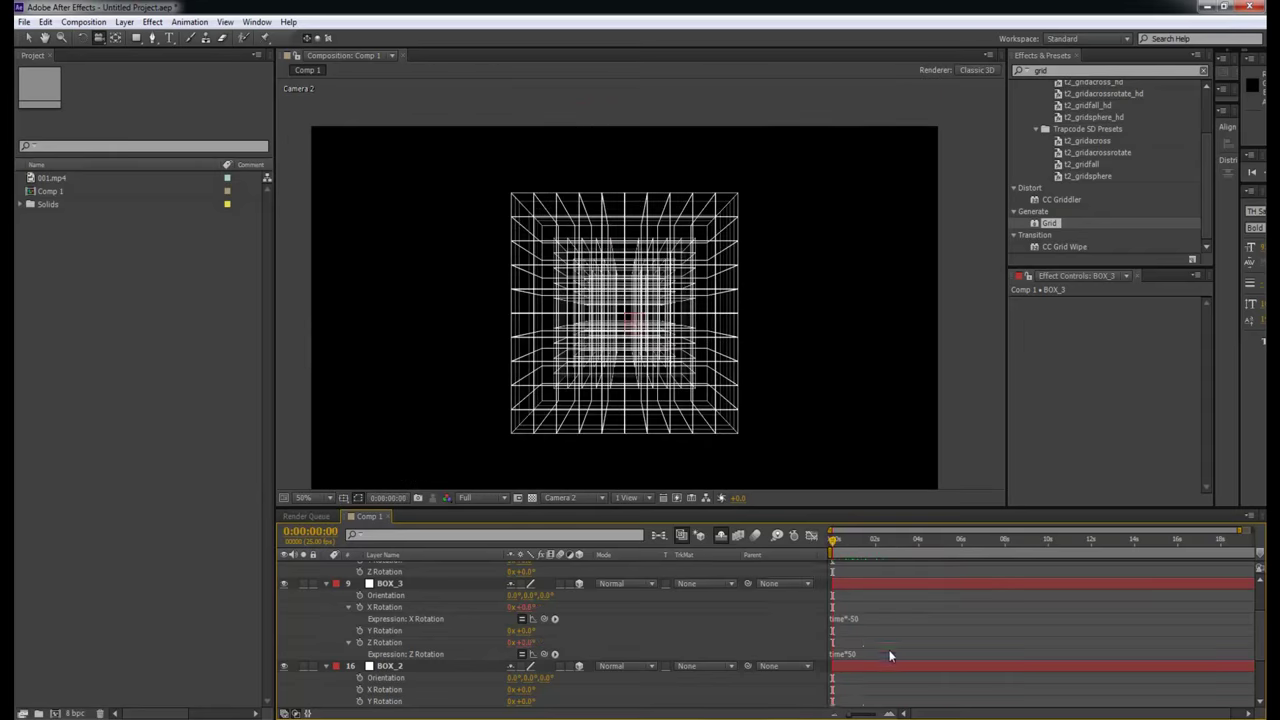
# Reduce the camera's Y position at the start of the composition and scrub through the camera move.
pyautogui.scroll(3, 915, 652)
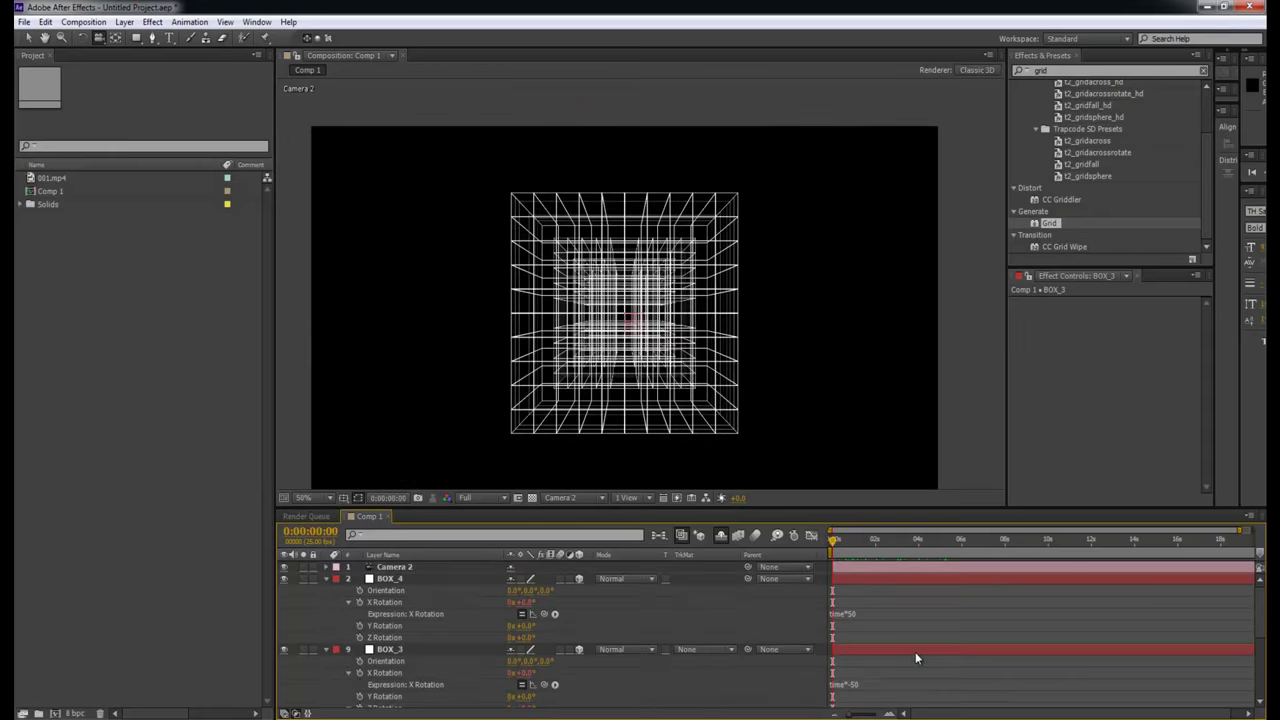
pyautogui.click(866, 568)
pyautogui.click(326, 567)
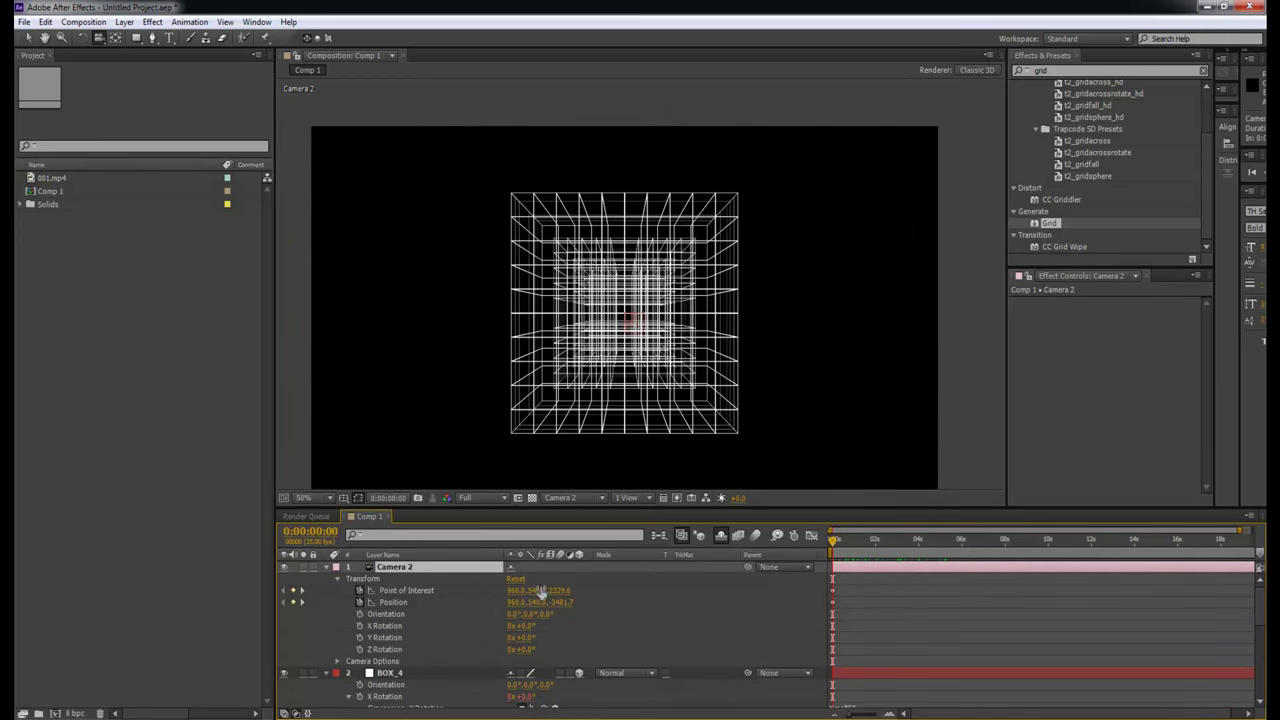
pyautogui.moveTo(538, 602); pyautogui.dragTo(420, 603)
pyautogui.moveTo(833, 540); pyautogui.dragTo(967, 580)
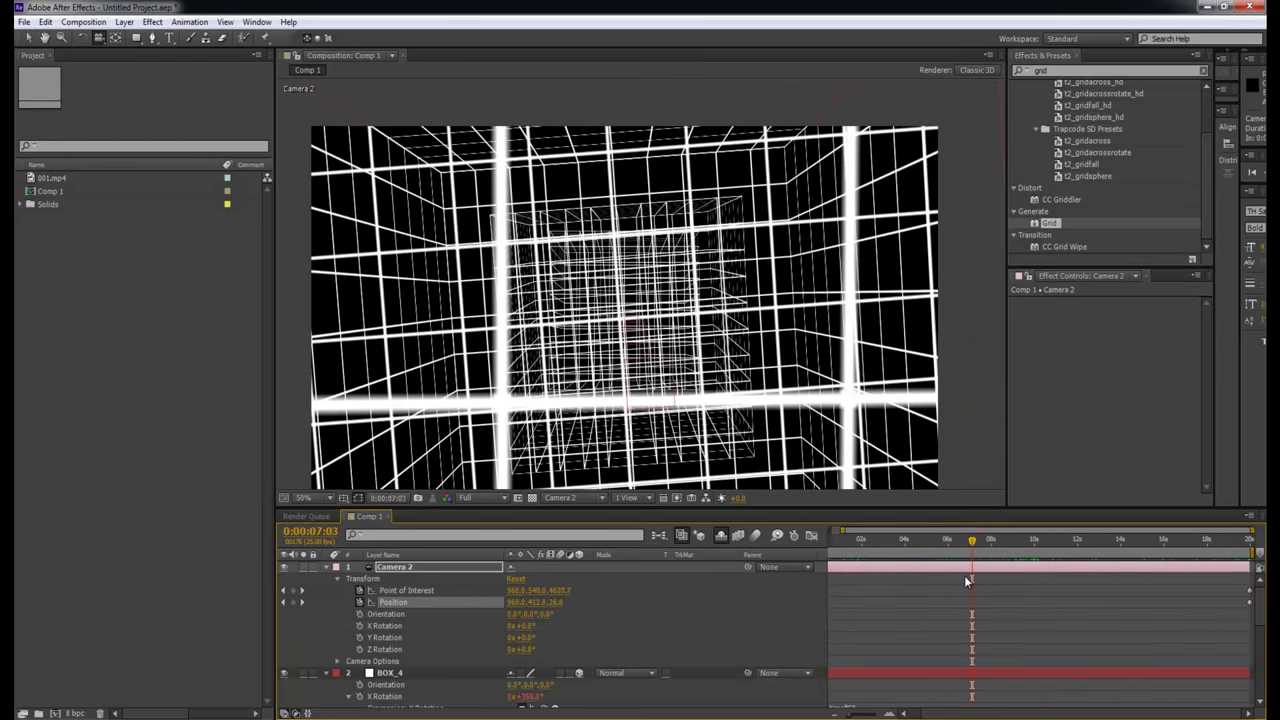
# Collapse all layers' properties and add a new adjustment layer above the camera.
pyautogui.hotkey('ctrl', 'a')
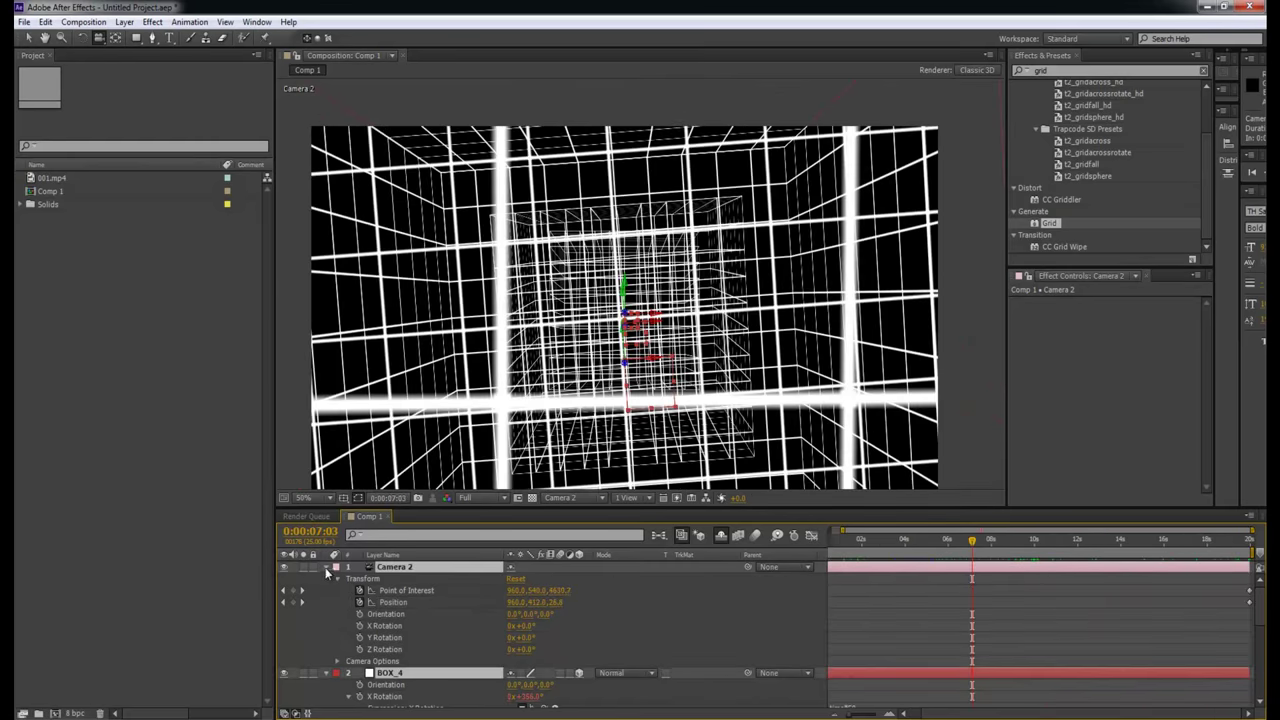
pyautogui.click(336, 567)
pyautogui.click(466, 629)
pyautogui.rightClick(607, 650)
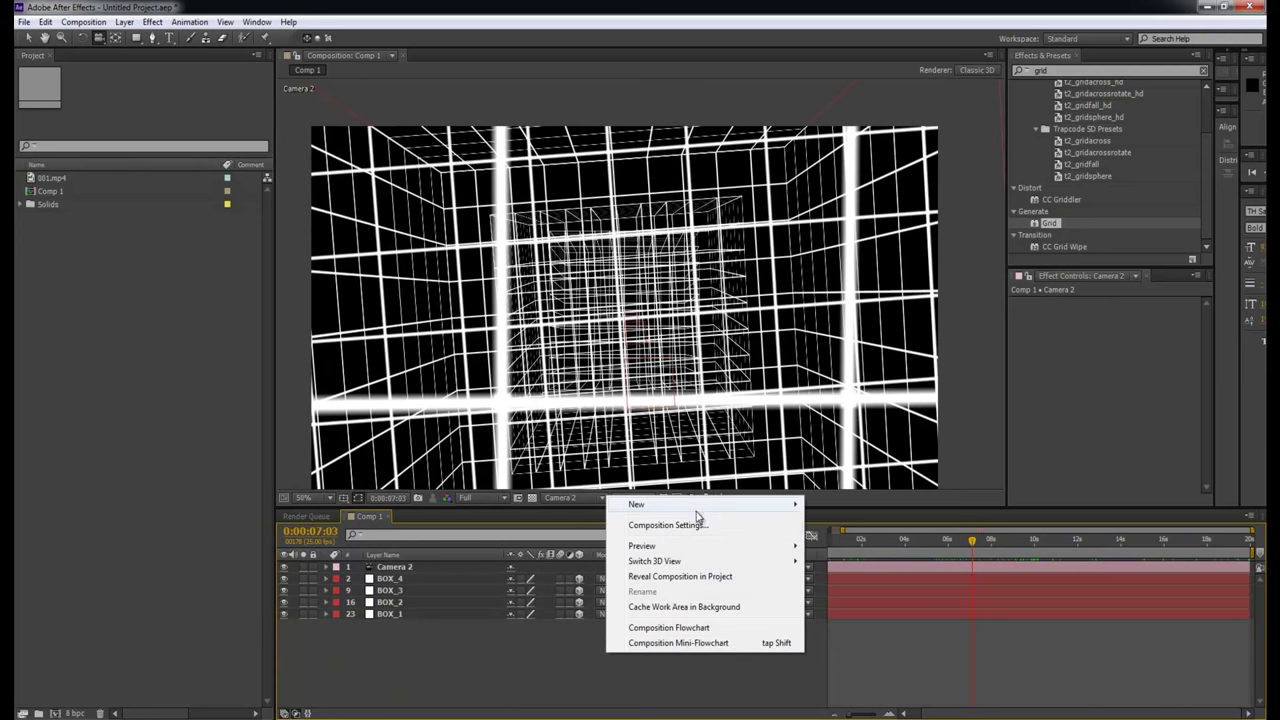
pyautogui.moveTo(700, 504)
pyautogui.click(855, 616)
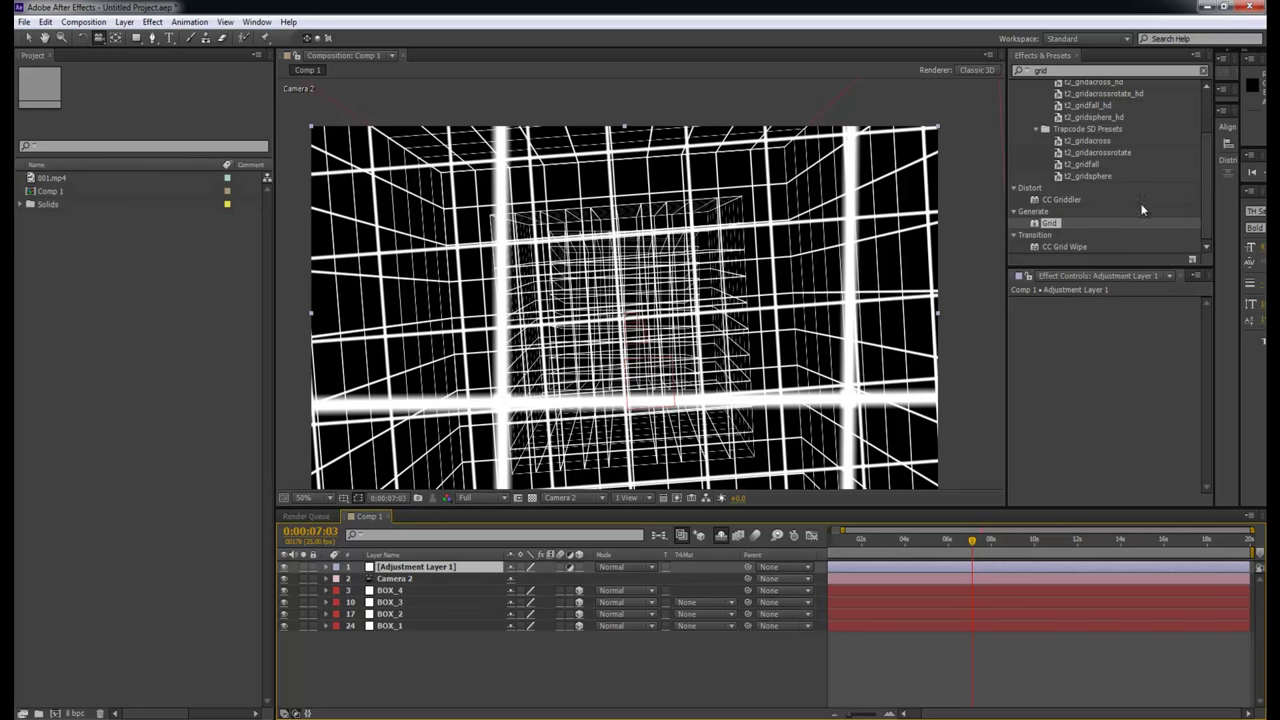
# Clear the effects search and apply the Trapcode Starglow effect to the adjustment layer.
pyautogui.click(1203, 71)
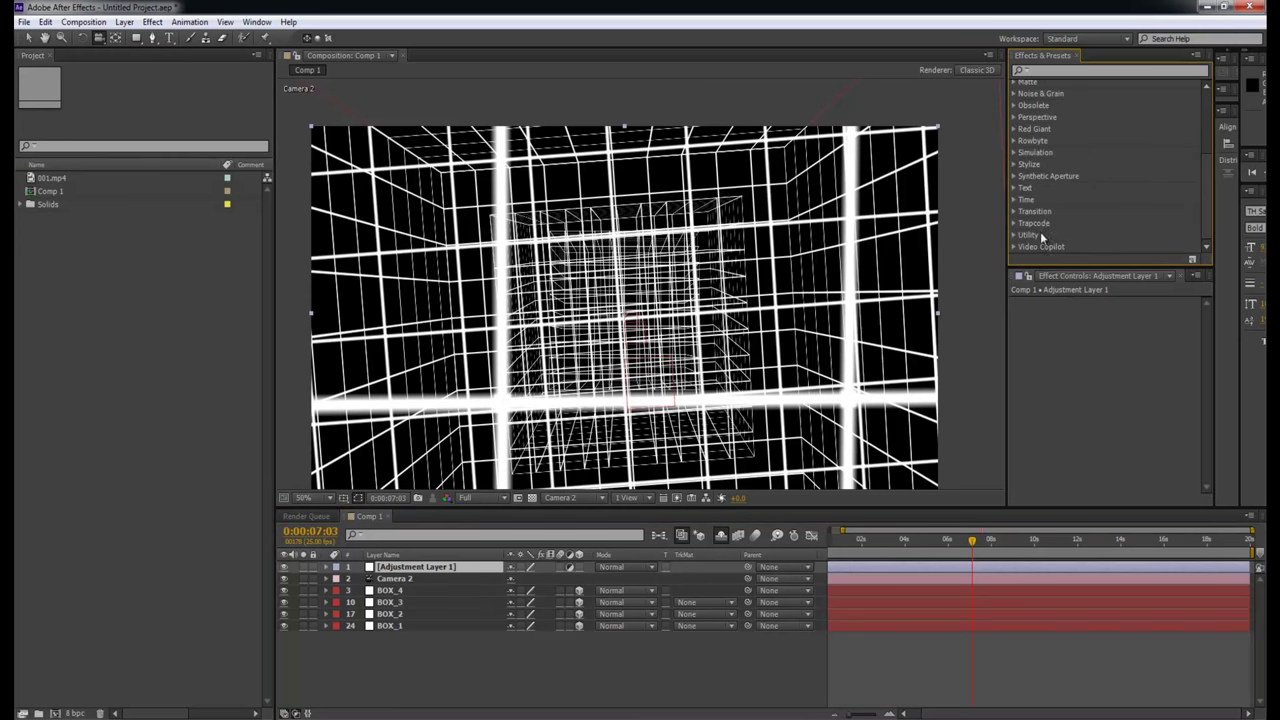
pyautogui.click(1015, 224)
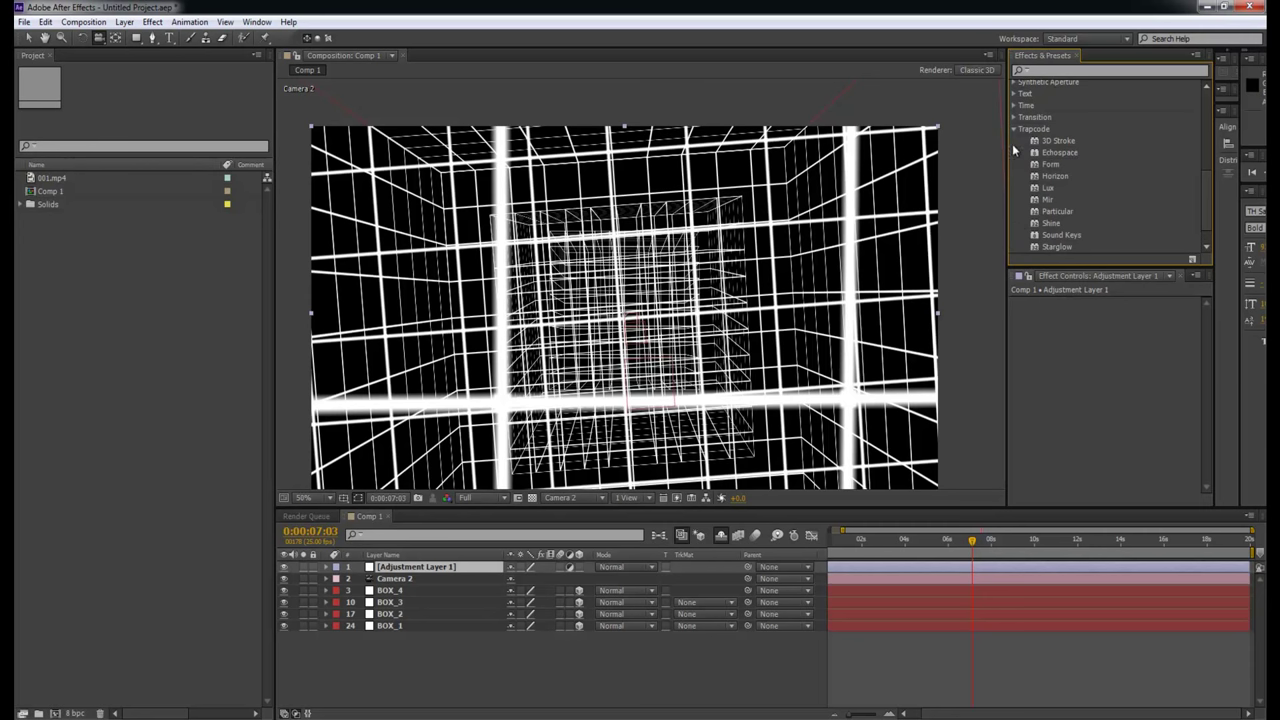
pyautogui.click(1012, 129)
pyautogui.click(1015, 247)
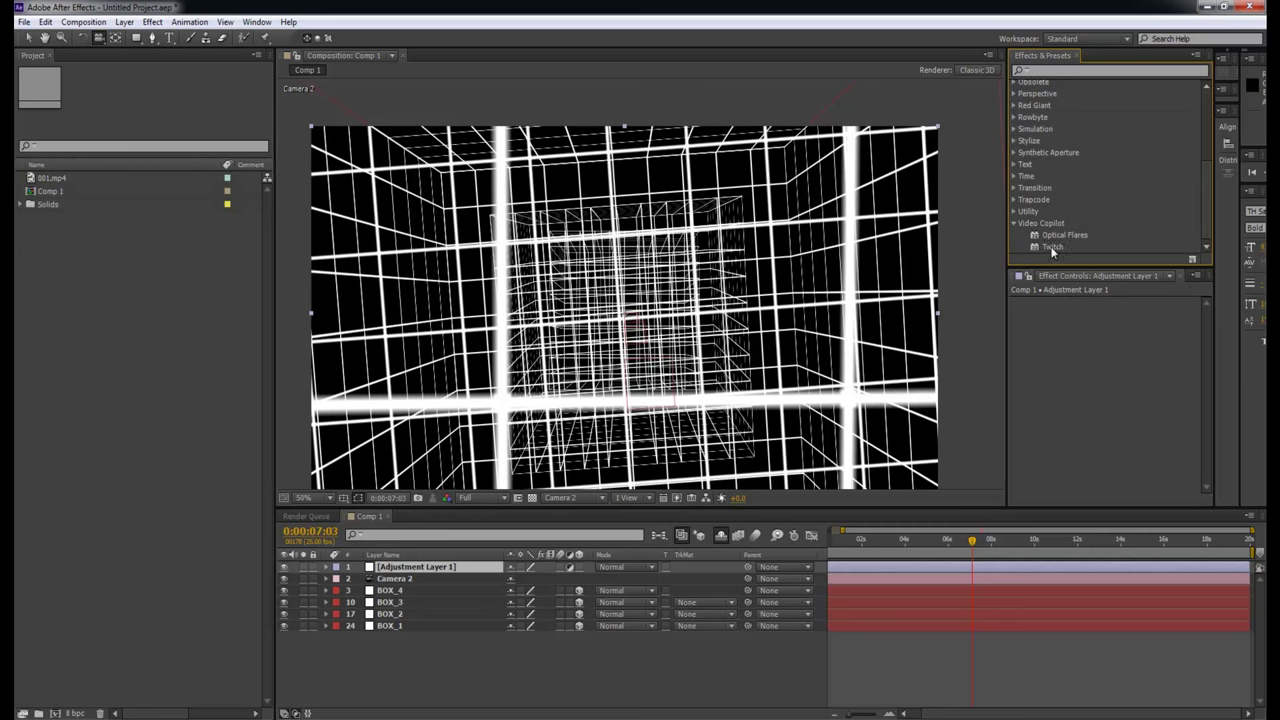
pyautogui.click(1014, 200)
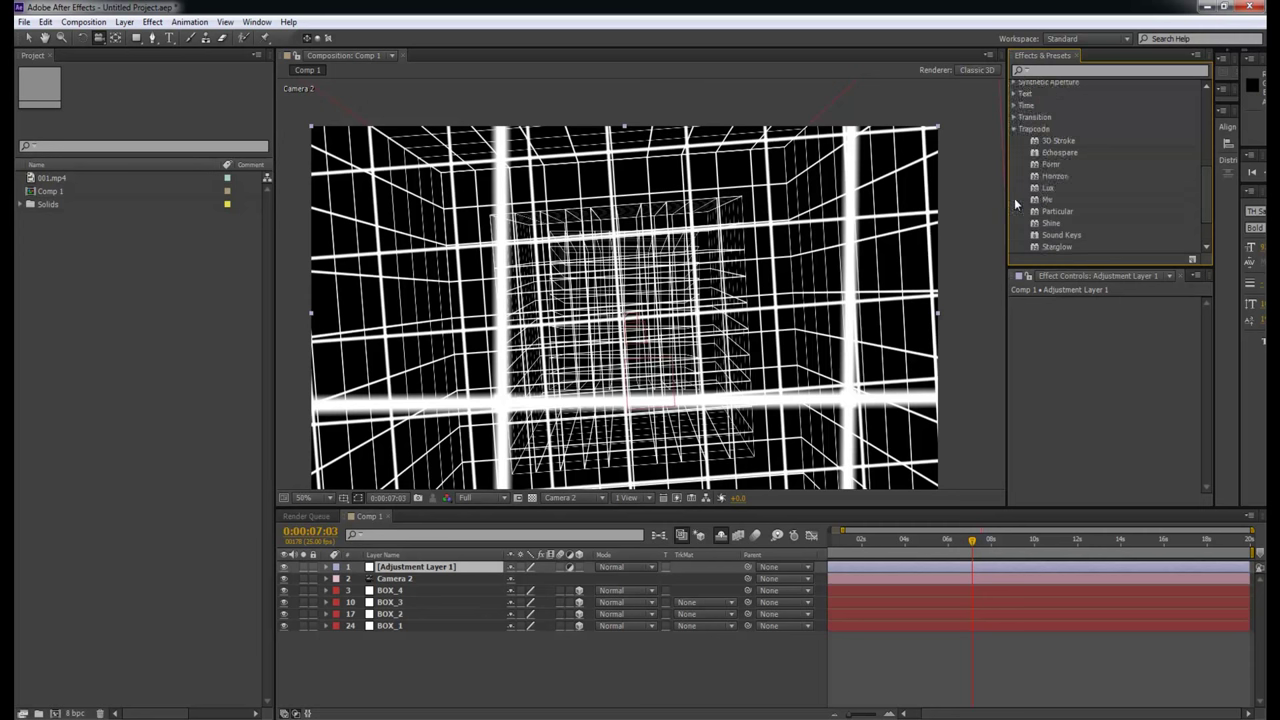
pyautogui.moveTo(1057, 200); pyautogui.dragTo(881, 566)
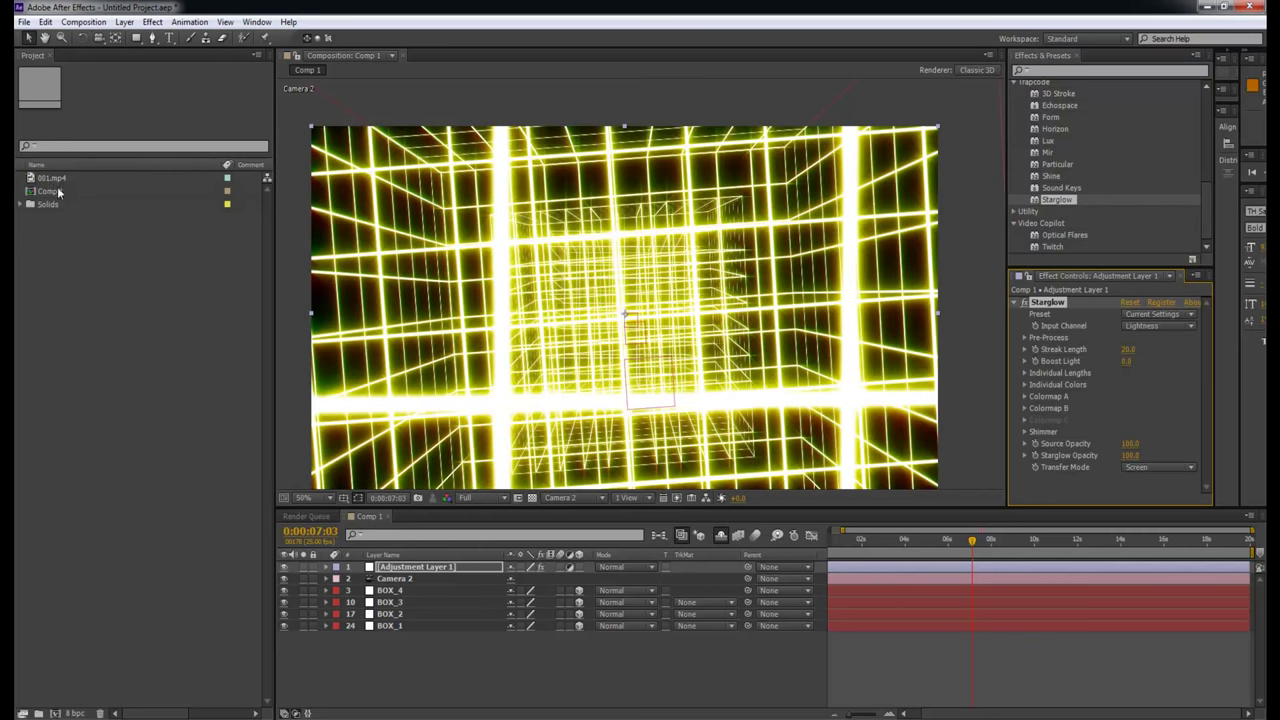
# Dock the Effect Controls panel together with the Project panel and scrub the composition to 0:00:02:23.
pyautogui.moveTo(1015, 281); pyautogui.dragTo(140, 72)
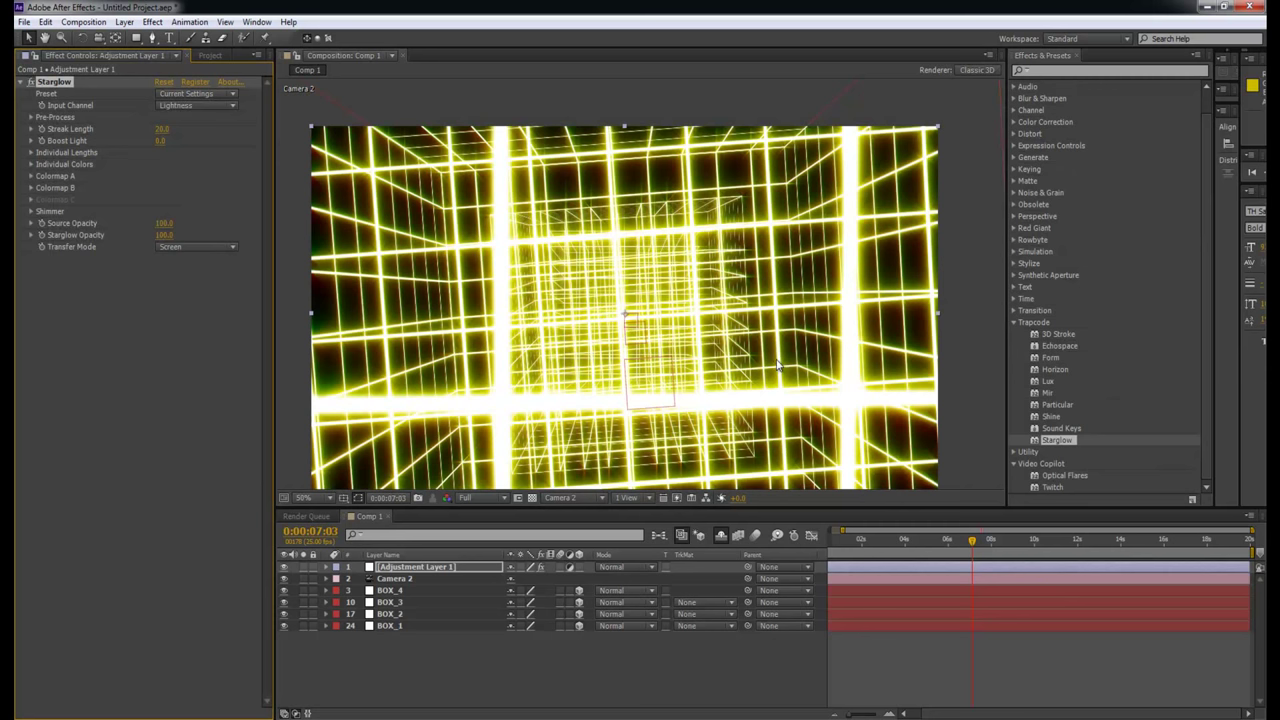
pyautogui.click(934, 675)
pyautogui.click(874, 538)
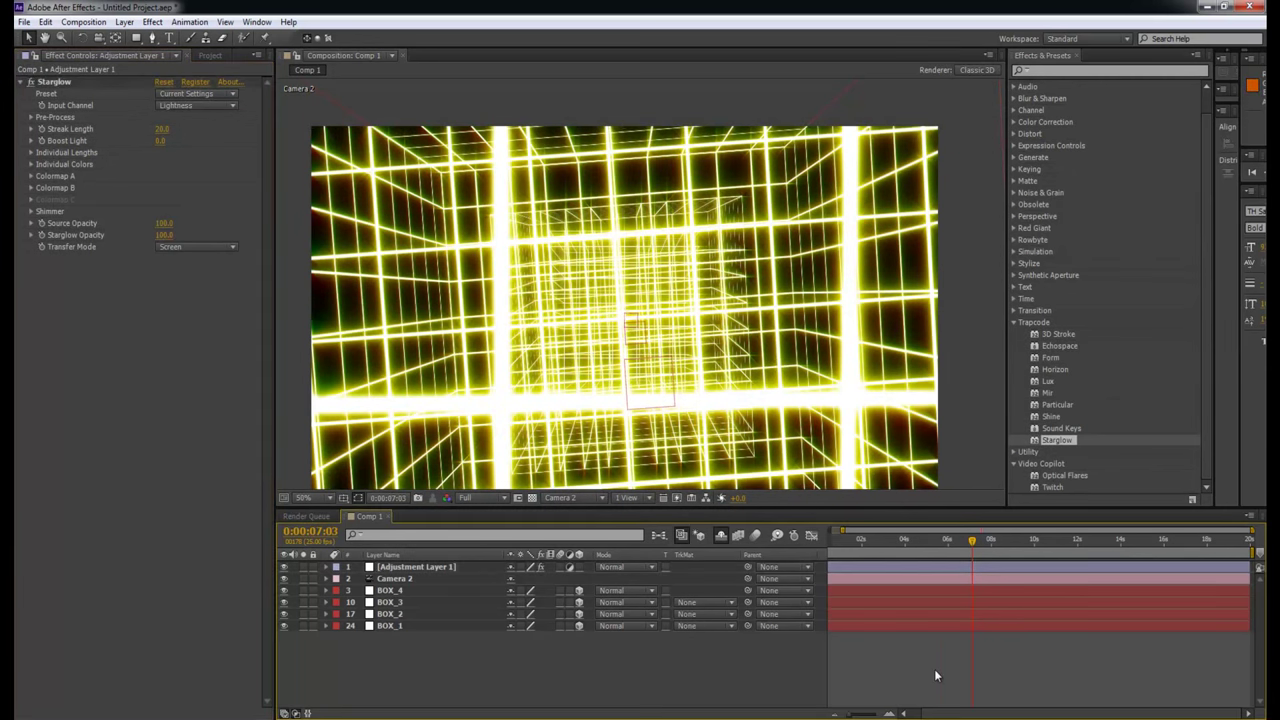
pyautogui.moveTo(790, 554); pyautogui.dragTo(896, 580)
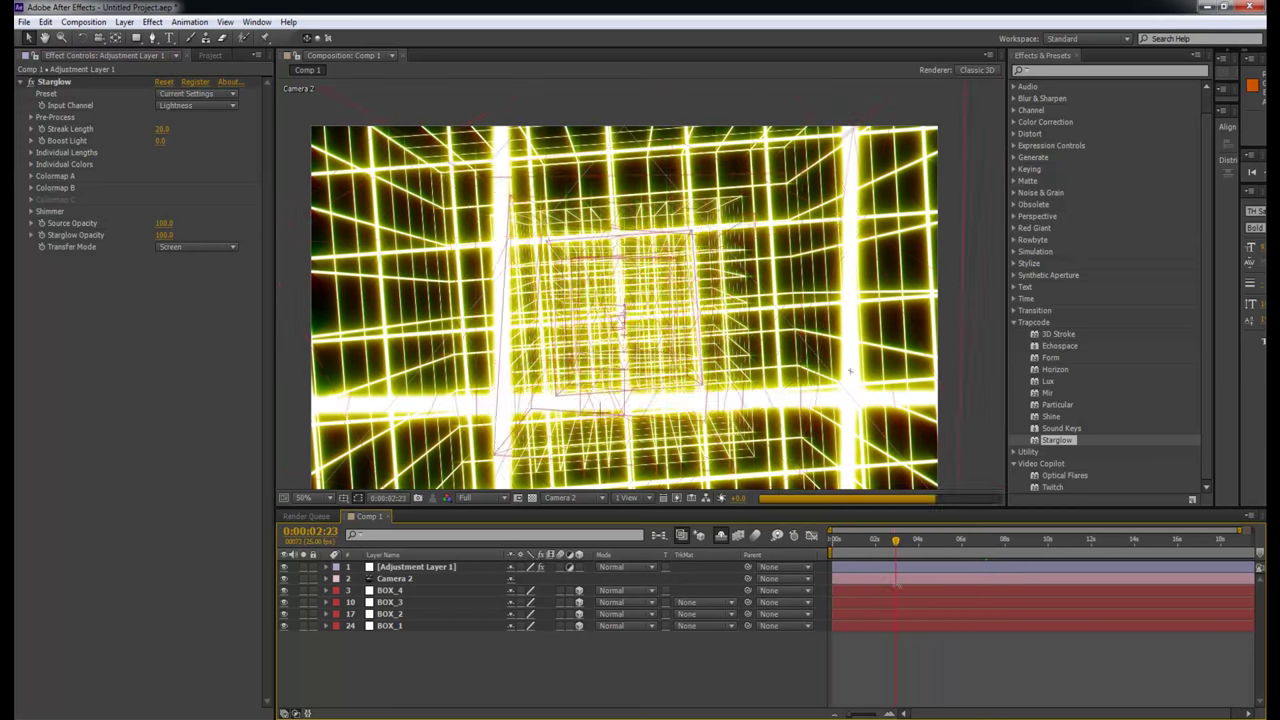
# Set Starglow's Colormap A midtones to blue 00AEFF and its shadows to white FFFFFF.
pyautogui.click(31, 177)
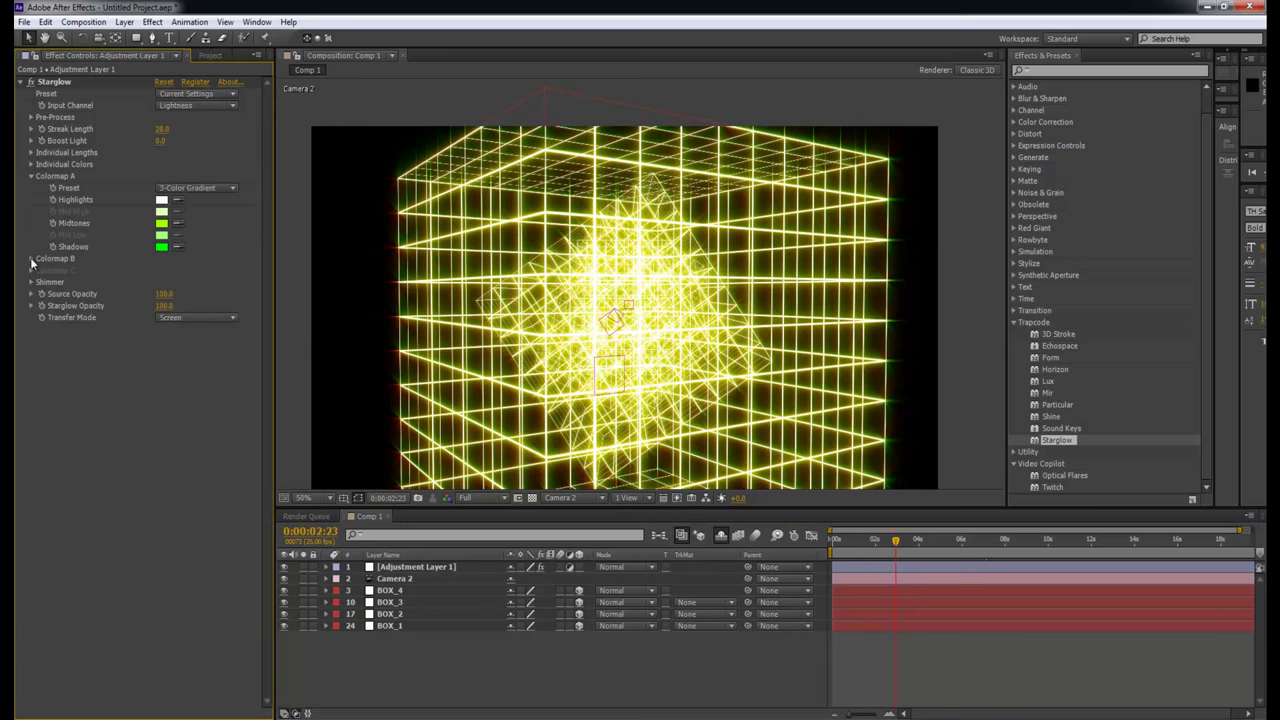
pyautogui.click(31, 259)
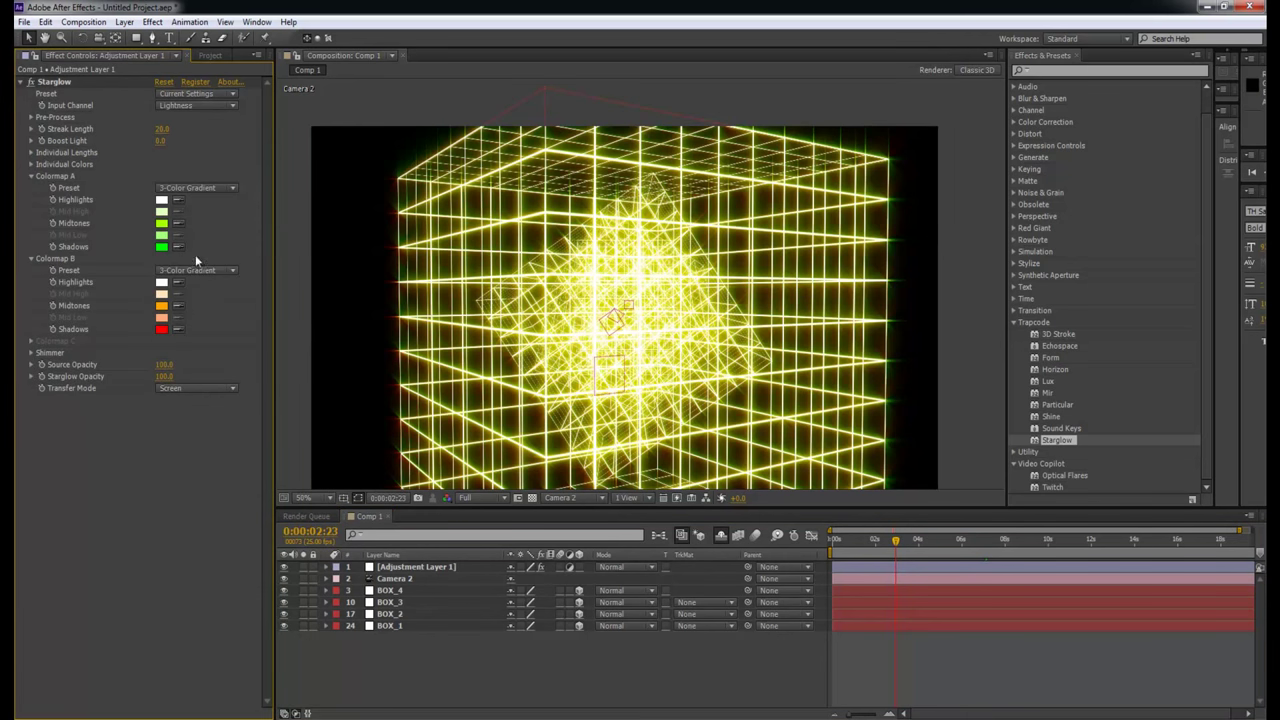
pyautogui.click(163, 226)
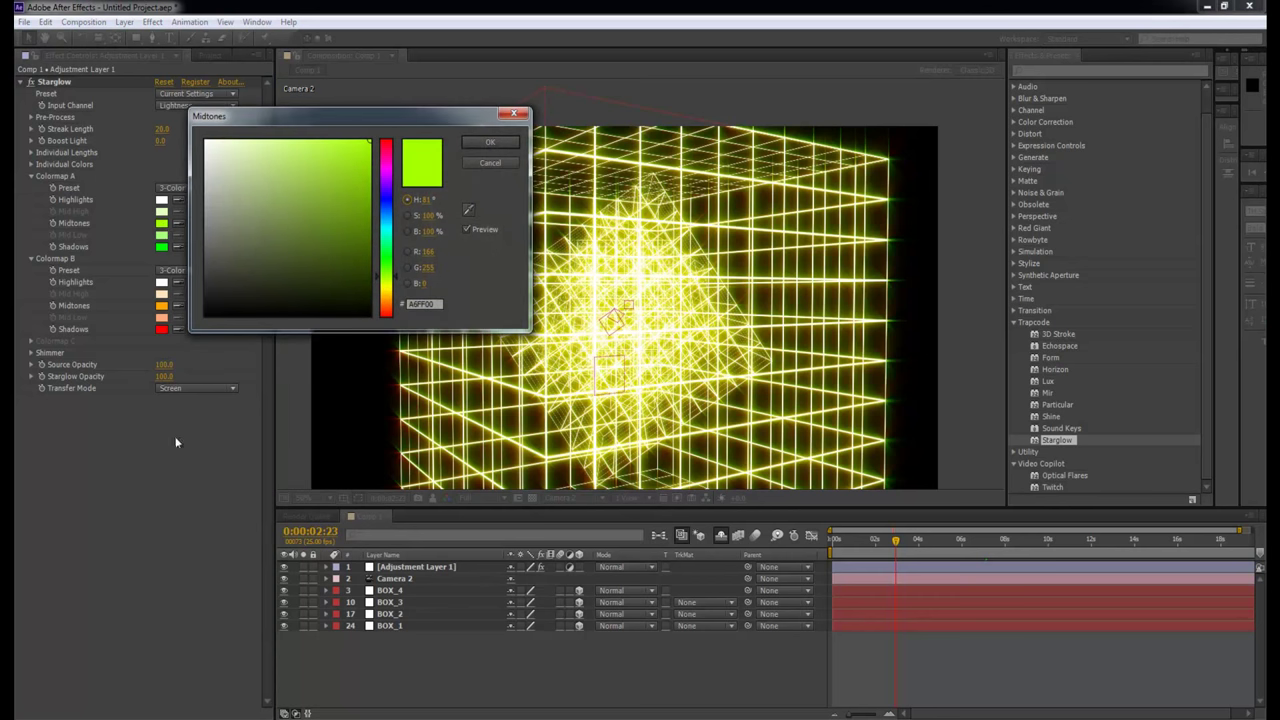
pyautogui.click(385, 218)
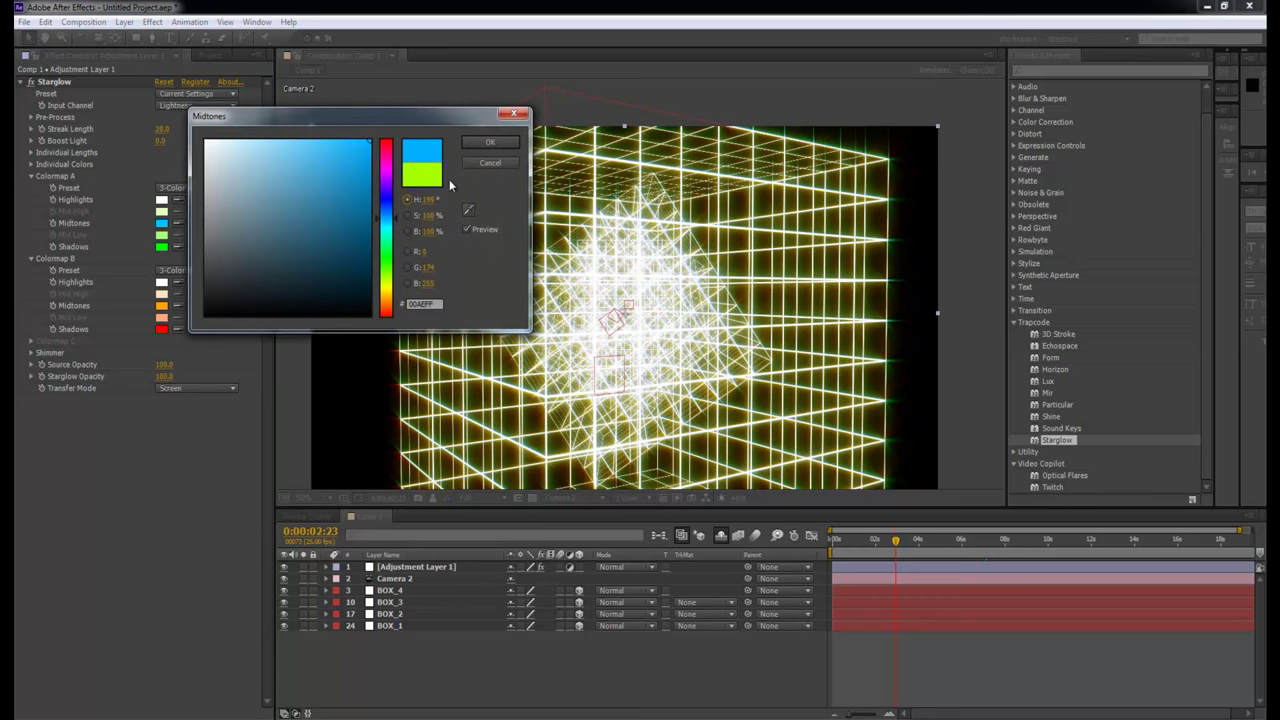
pyautogui.click(488, 143)
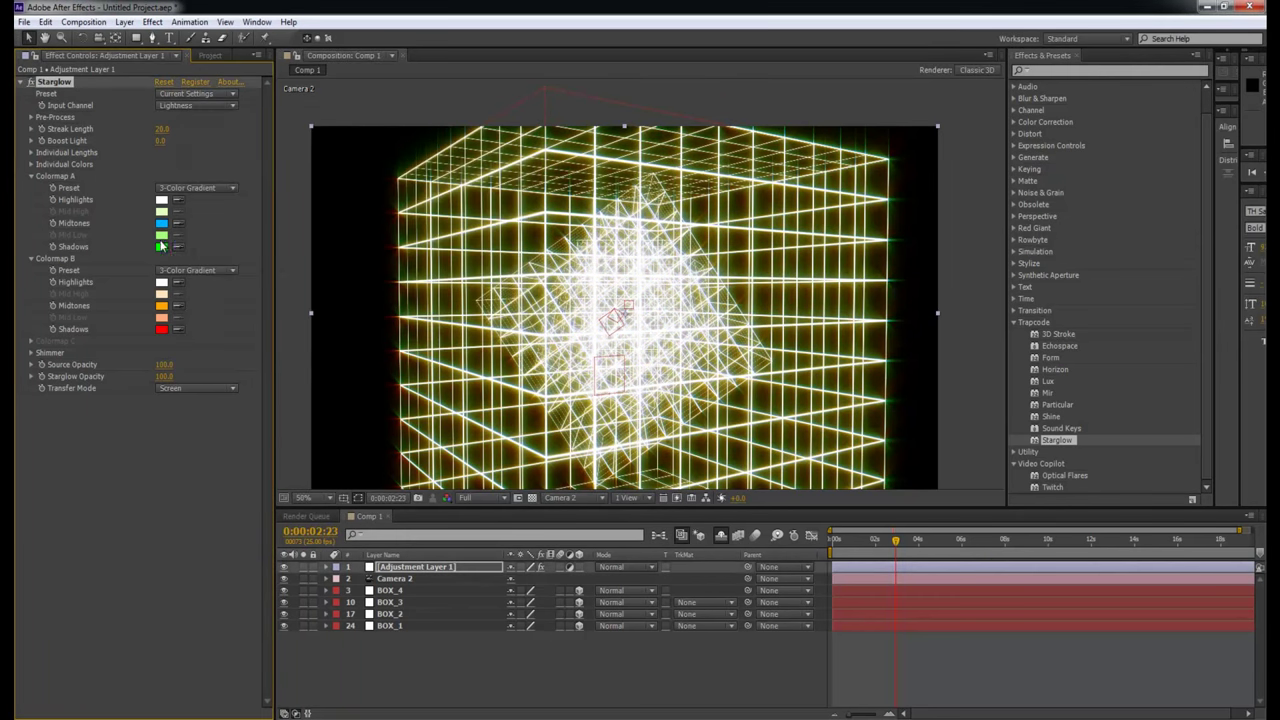
pyautogui.click(164, 248)
pyautogui.moveTo(368, 192); pyautogui.dragTo(162, 134)
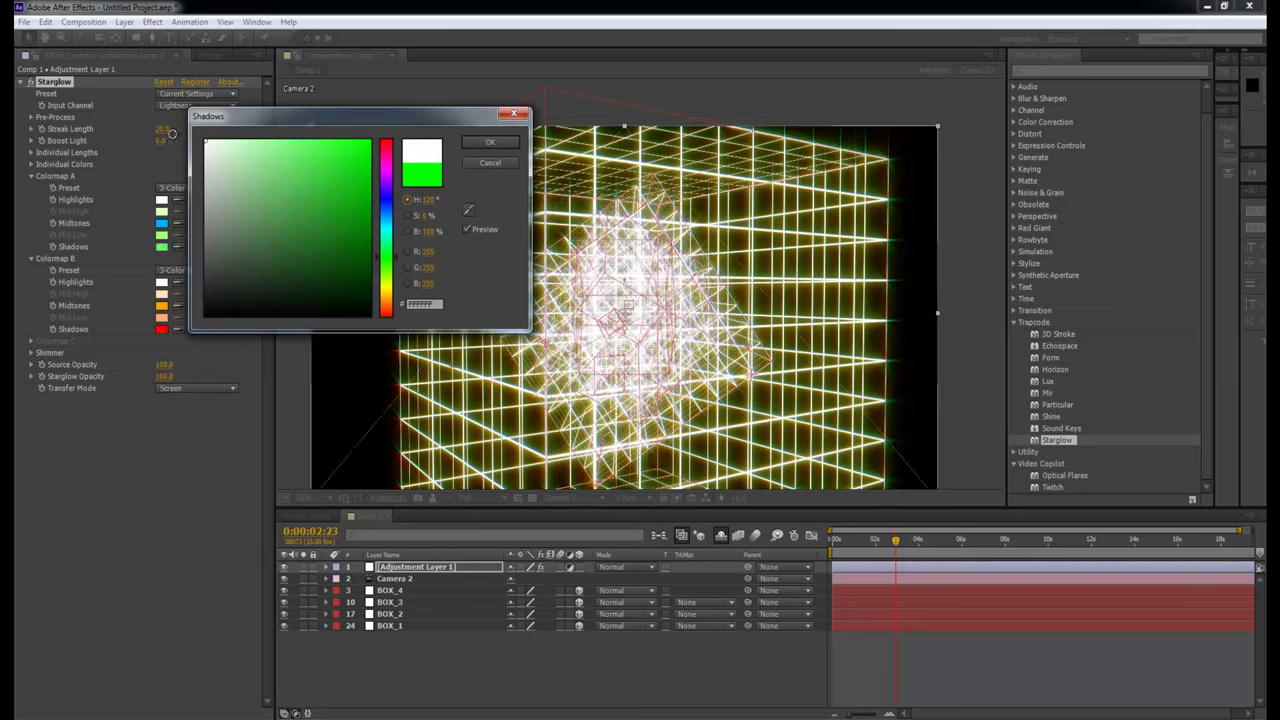
pyautogui.click(481, 143)
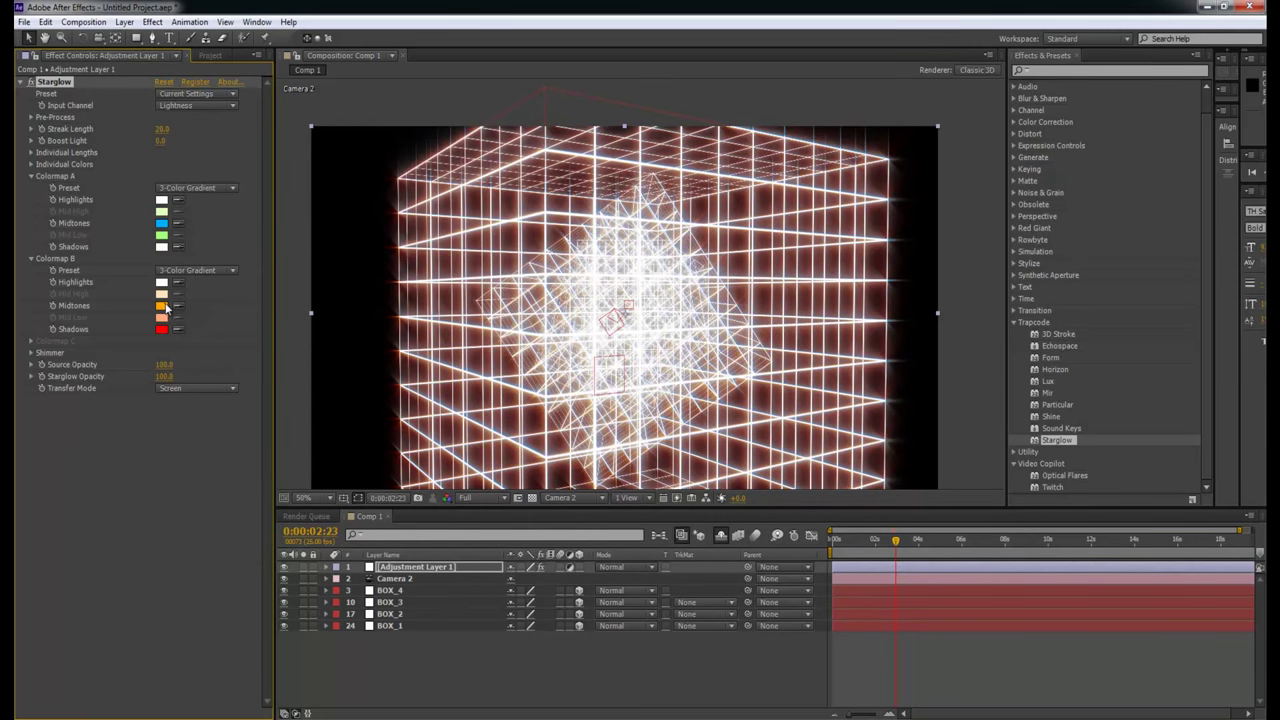
# Set Starglow's Colormap B midtones to light cyan and its shadows to white FFFFFF.
pyautogui.click(163, 305)
pyautogui.click(376, 215)
pyautogui.moveTo(340, 154); pyautogui.dragTo(297, 142)
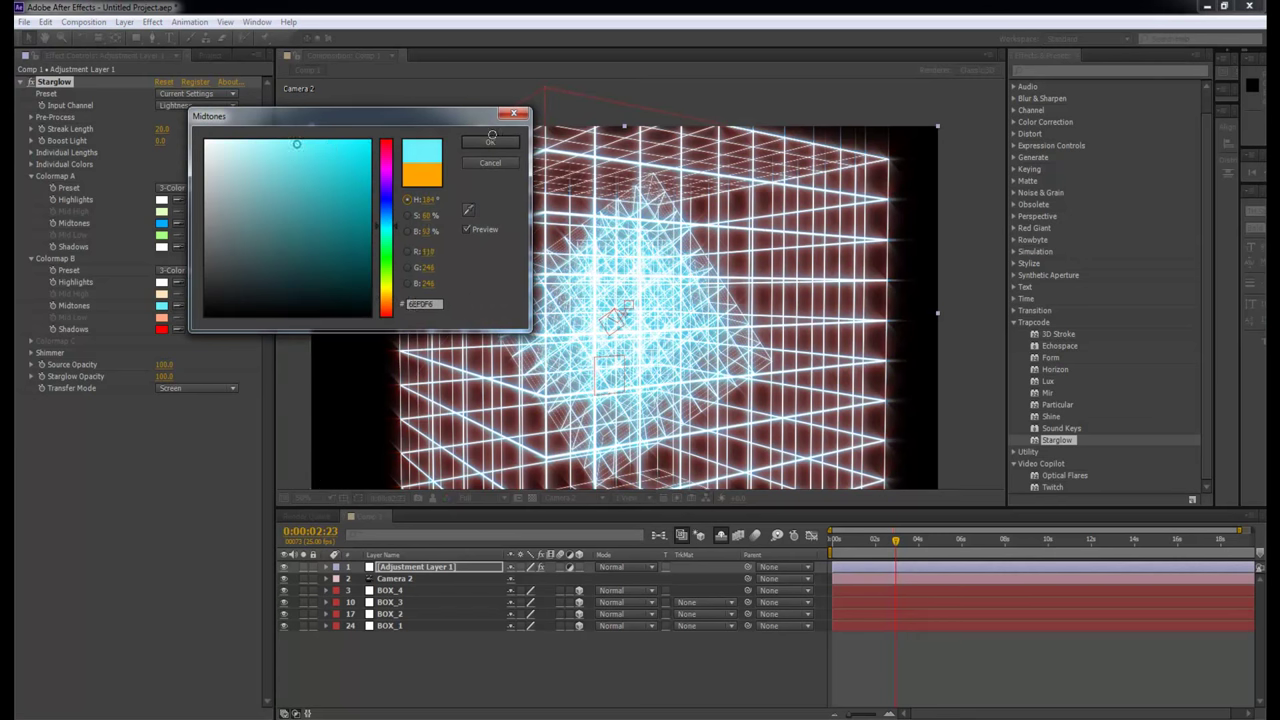
pyautogui.click(489, 142)
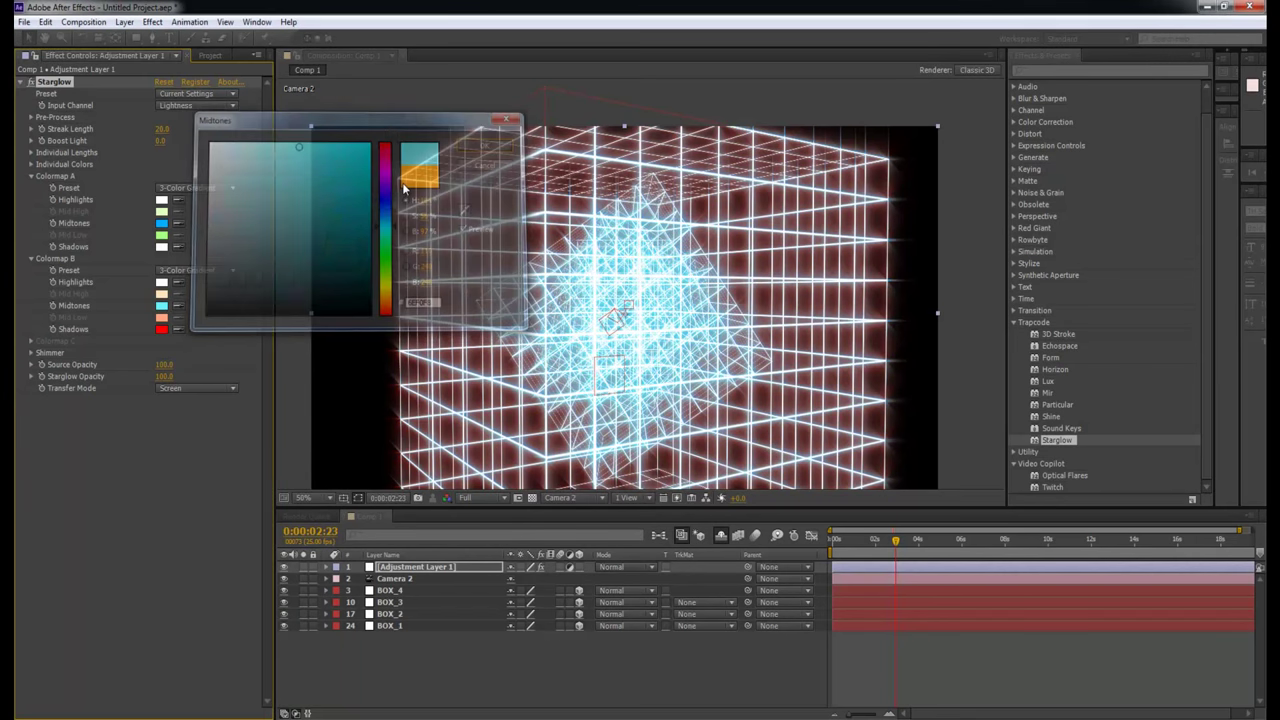
pyautogui.click(162, 330)
pyautogui.click(205, 141)
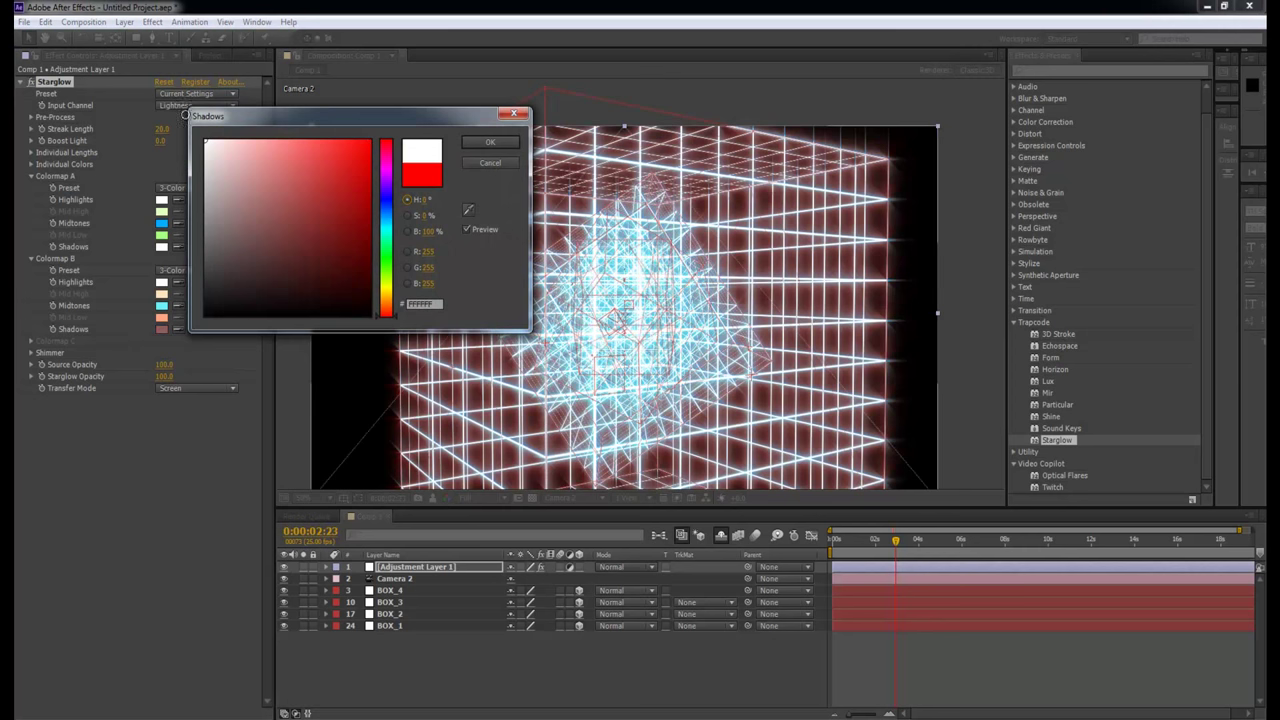
pyautogui.click(508, 143)
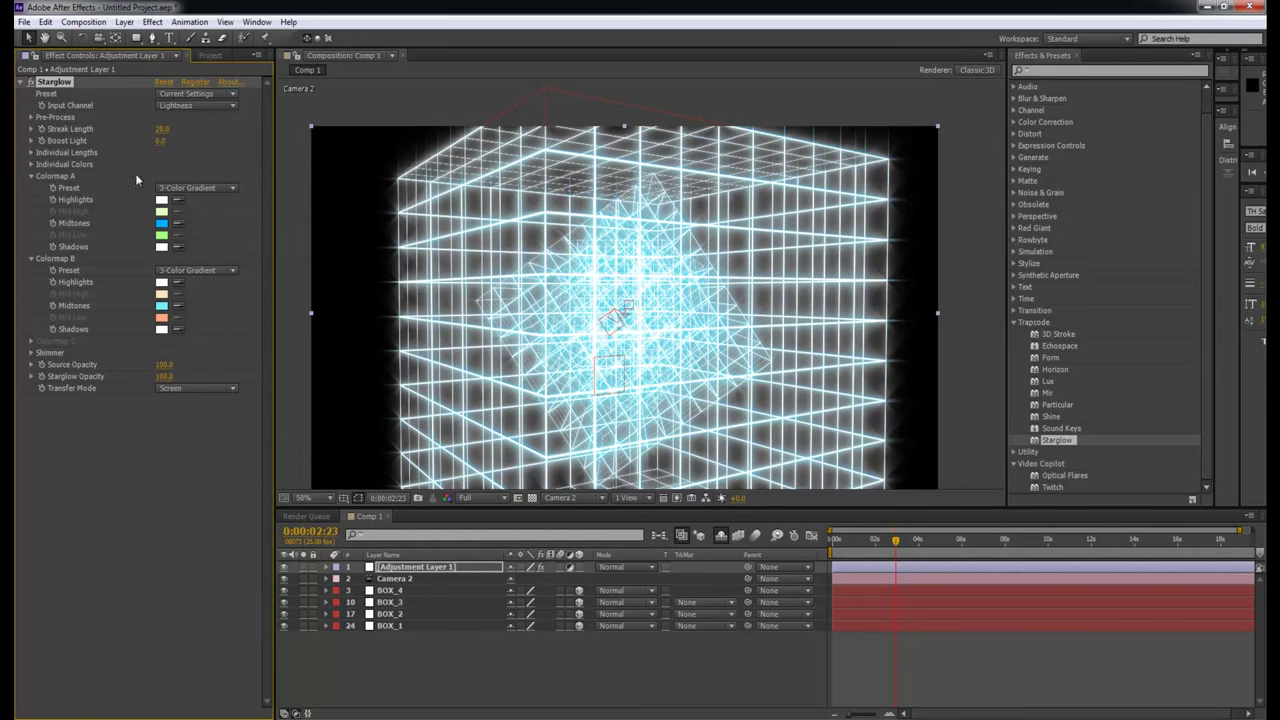
# Reduce Starglow's Streak Length to 10 and finally to 5.
pyautogui.click(162, 128)
pyautogui.write('10')
pyautogui.press('Return')
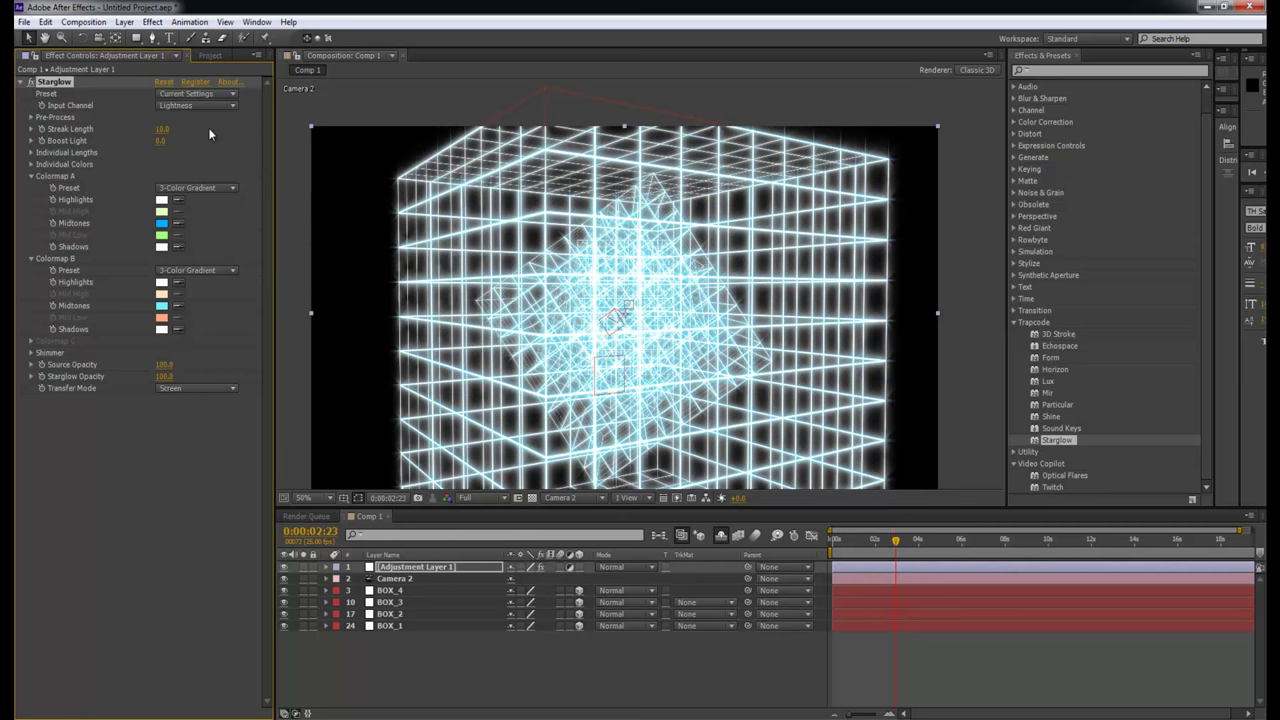
pyautogui.click(162, 128)
pyautogui.write('5')
pyautogui.press('Return')
pyautogui.click(942, 680)
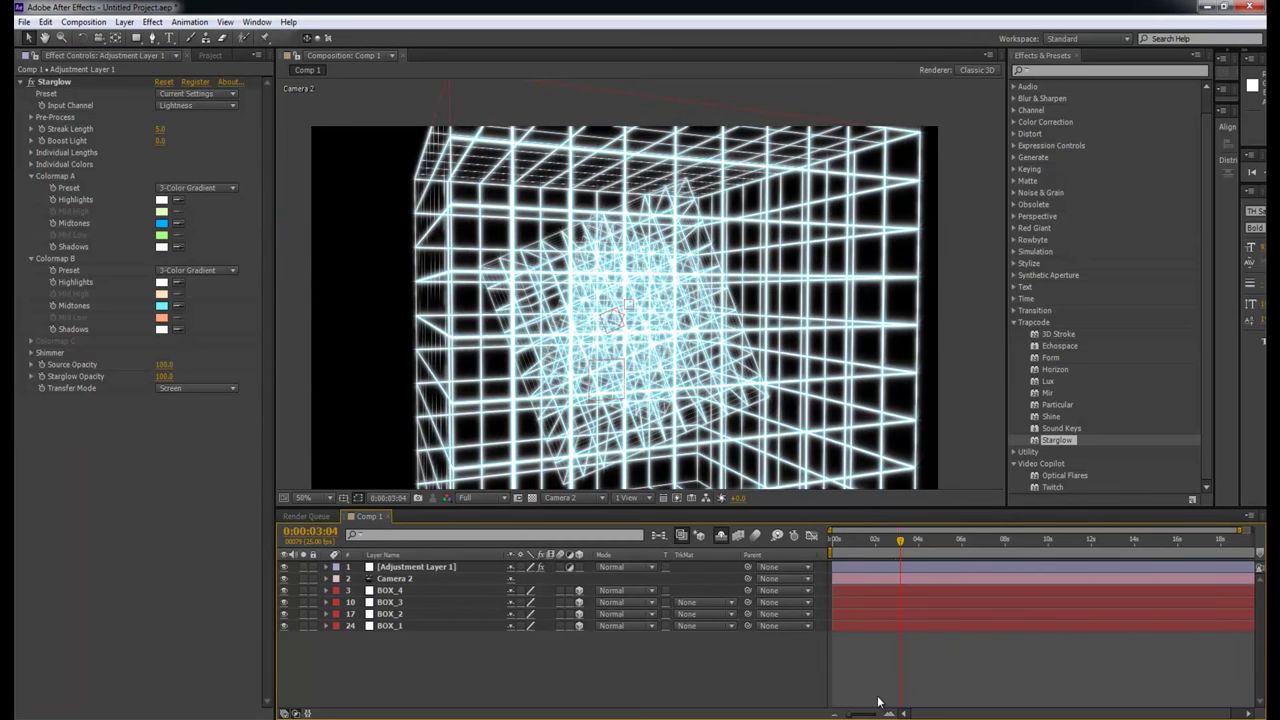
# Turn on Depth of Field in Camera 2's options and set its Blur Level to 500%.
pyautogui.click(394, 579)
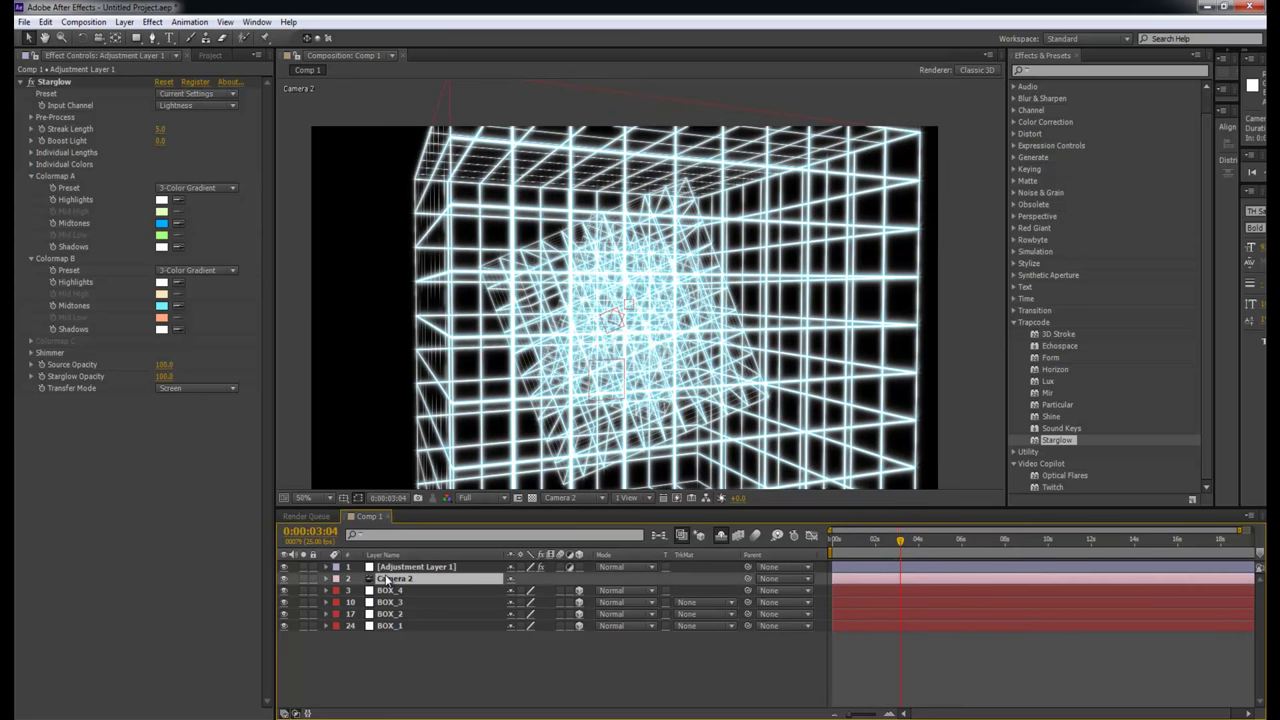
pyautogui.click(325, 580)
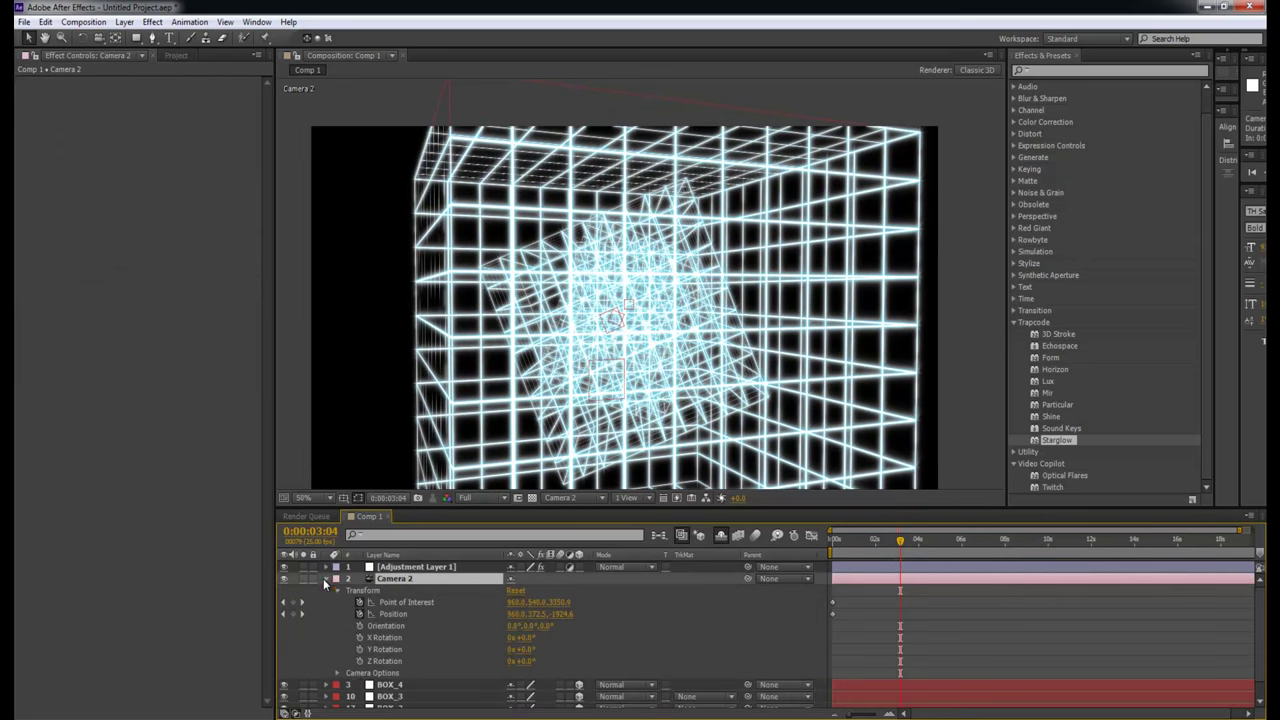
pyautogui.click(340, 679)
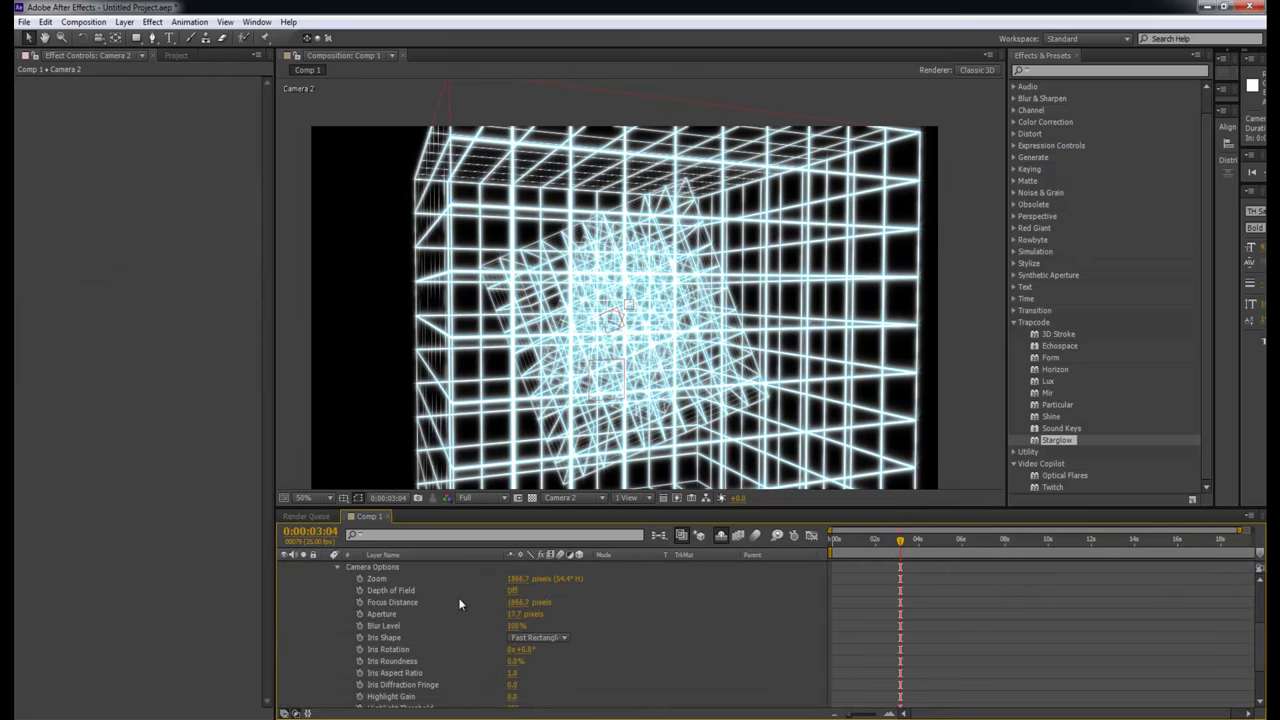
pyautogui.click(511, 591)
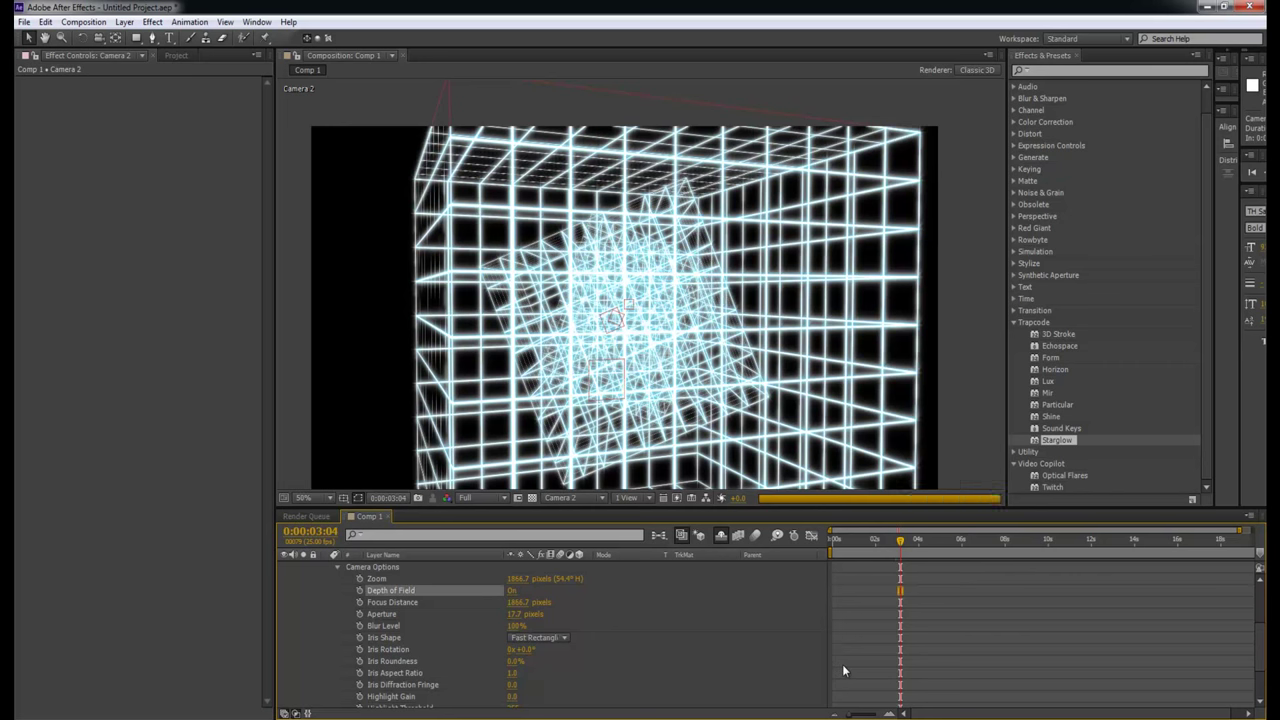
pyautogui.click(517, 625)
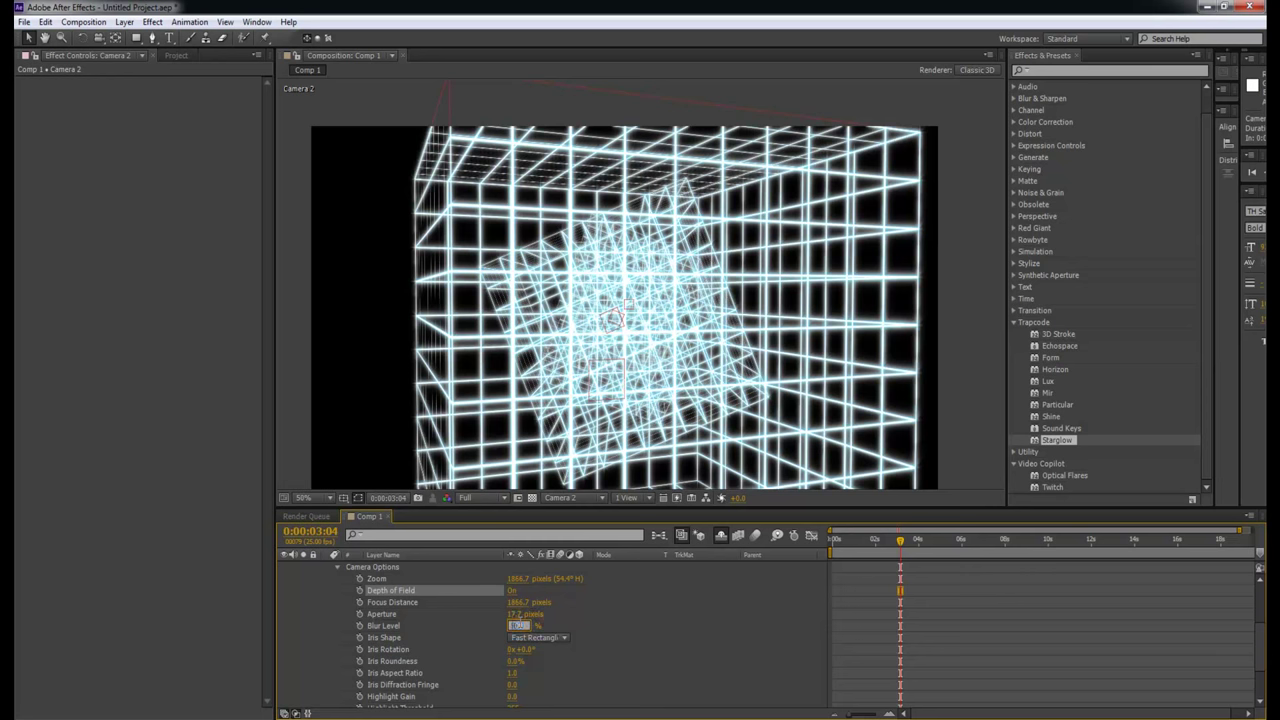
pyautogui.press('Return')
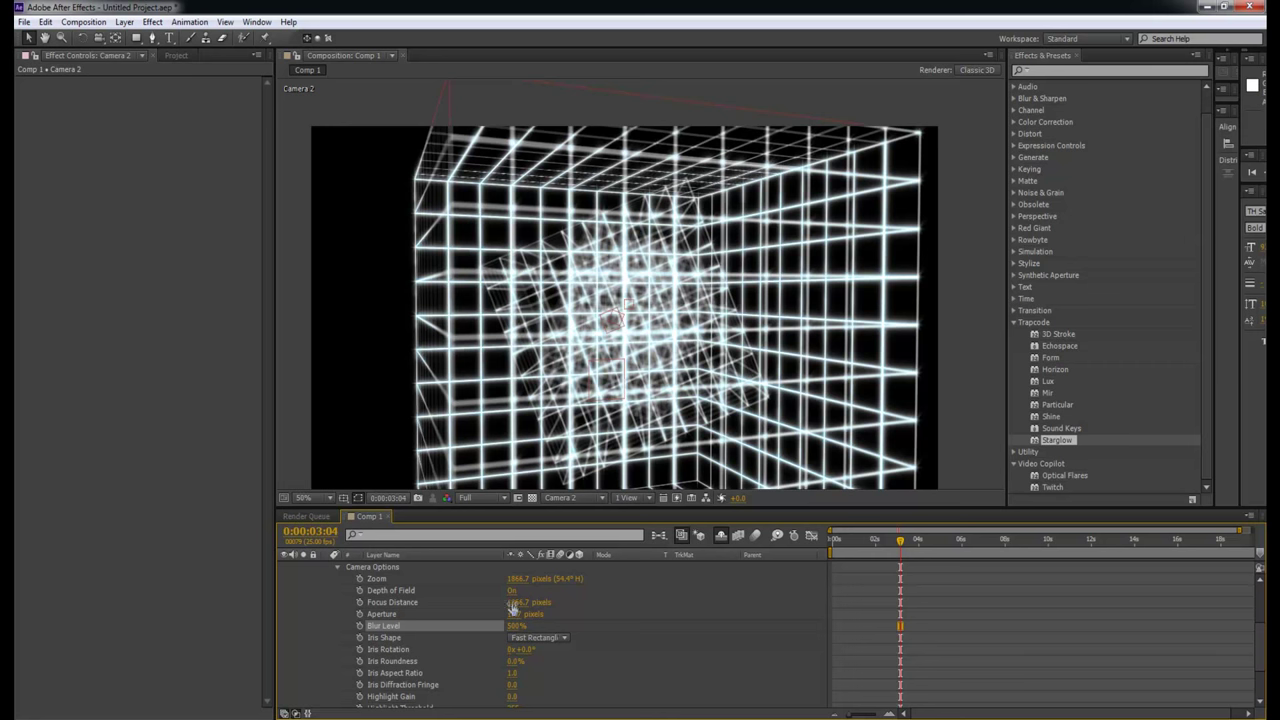
# Try shorter focus distances and a much wider aperture on Camera 2.
pyautogui.moveTo(512, 604); pyautogui.dragTo(249, 626)
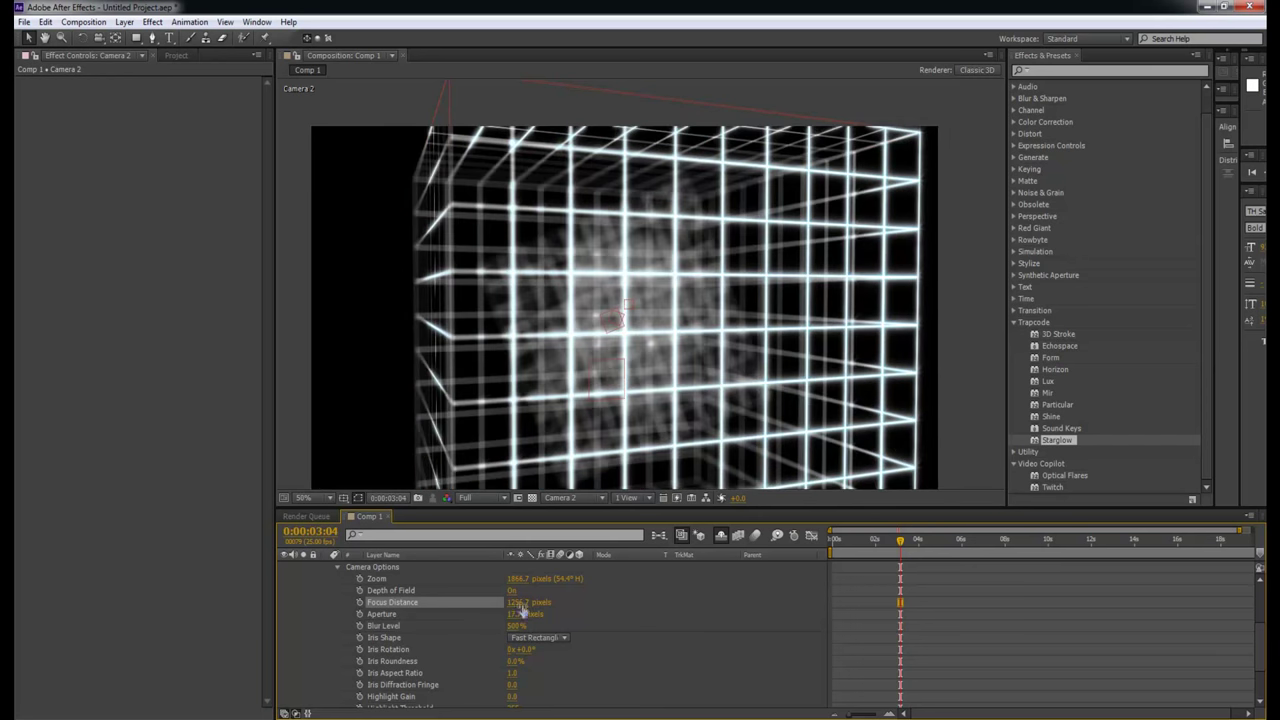
pyautogui.moveTo(520, 606); pyautogui.dragTo(578, 604)
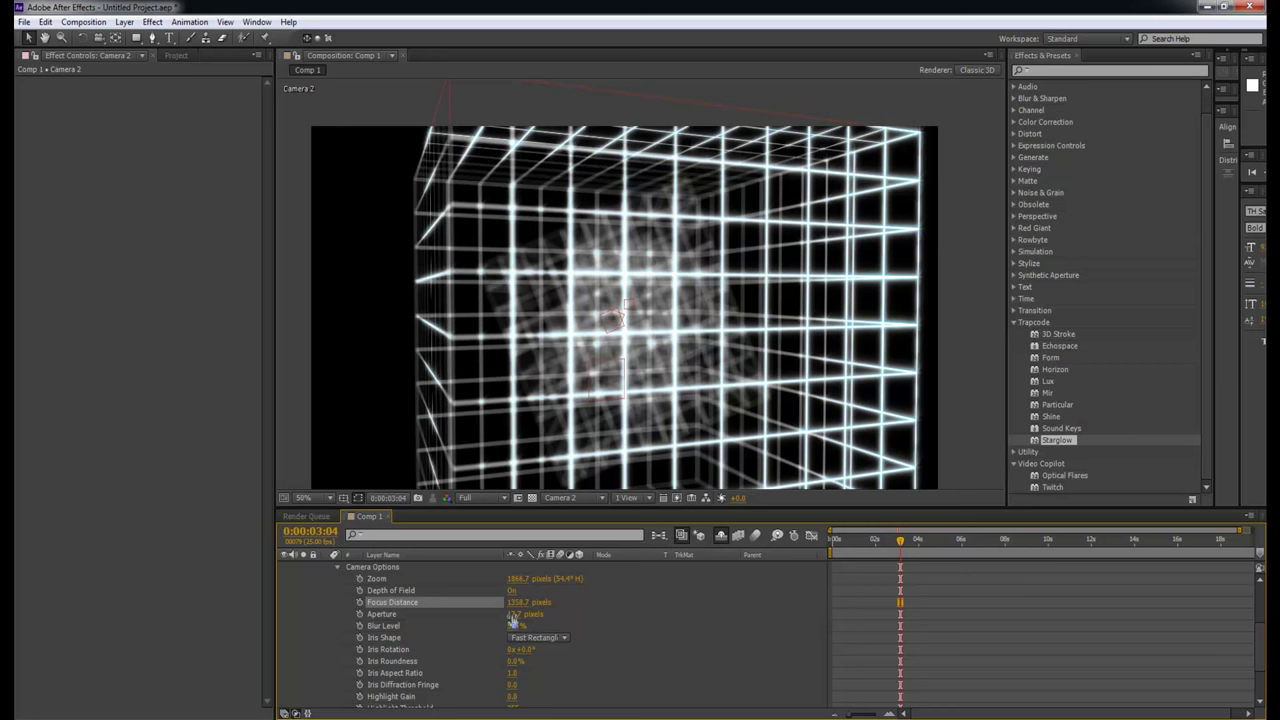
pyautogui.moveTo(512, 620); pyautogui.dragTo(584, 611)
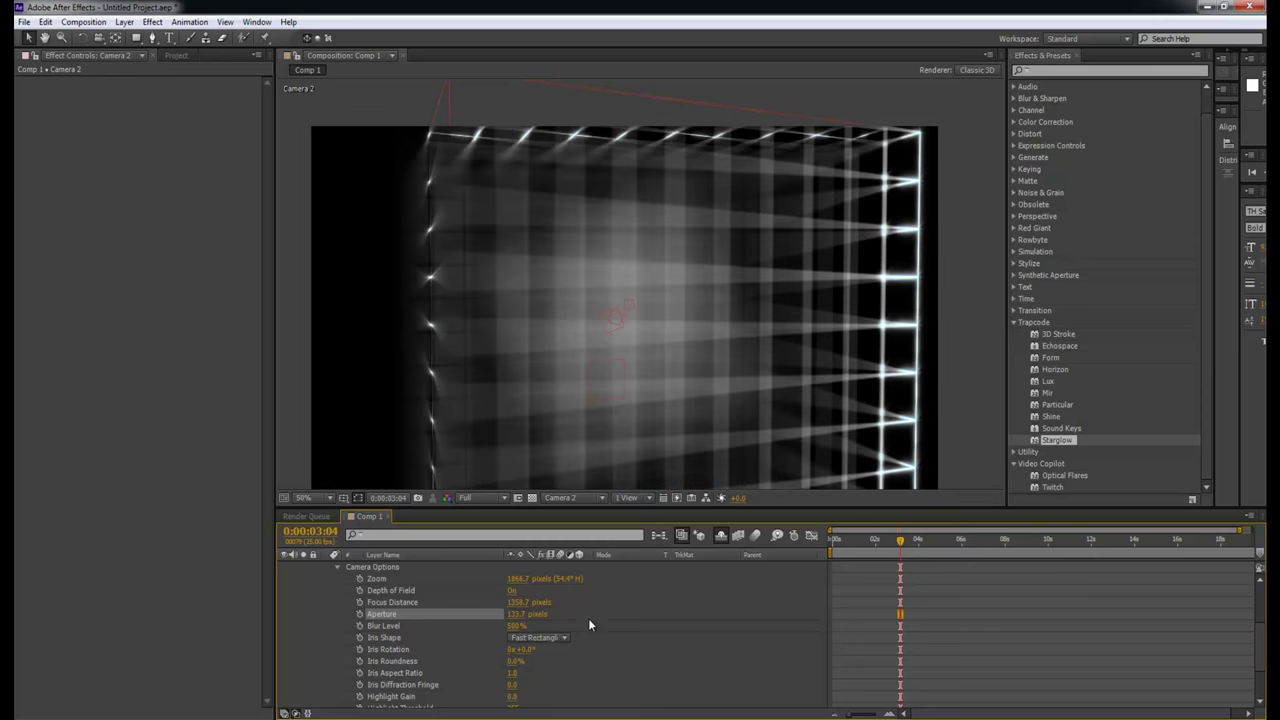
# Set Camera 2's Aperture to 10 pixels and its Focus Distance to 1500 pixels.
pyautogui.click(522, 614)
pyautogui.write('100')
pyautogui.press('Return')
pyautogui.click(516, 614)
pyautogui.write('1')
pyautogui.press('Return')
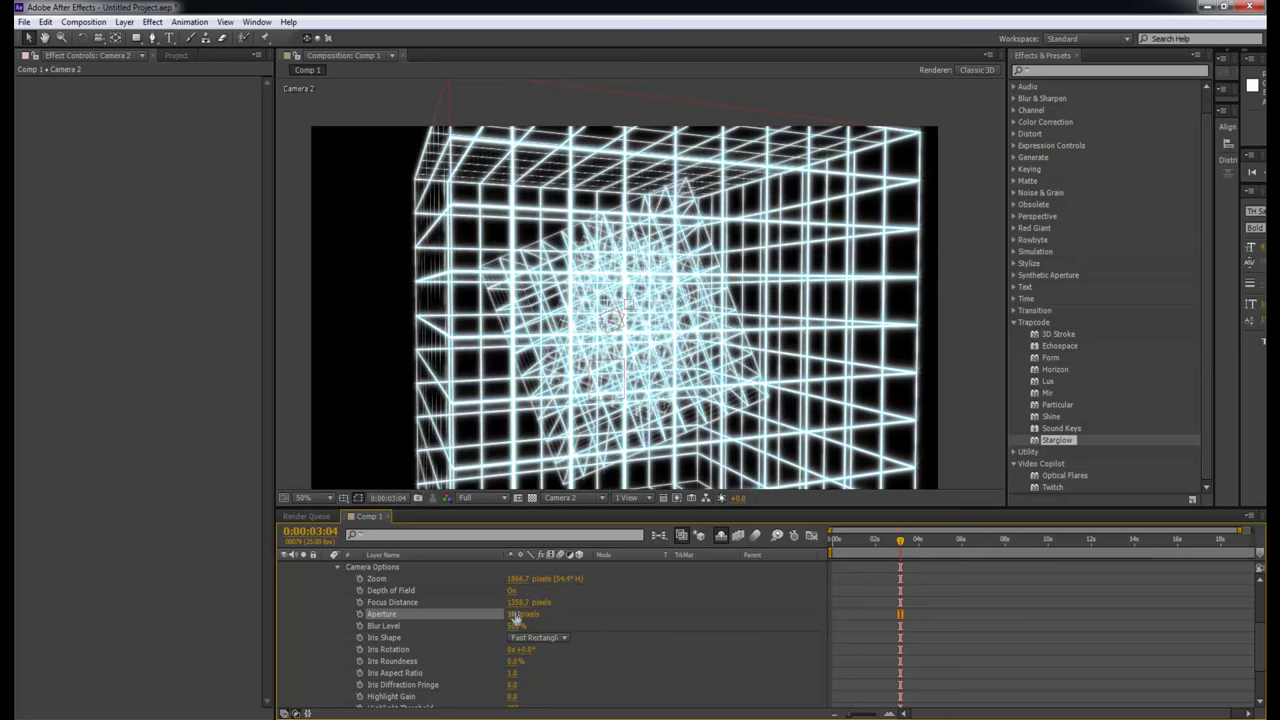
pyautogui.click(516, 614)
pyautogui.press('Return')
pyautogui.click(519, 604)
pyautogui.write('1520')
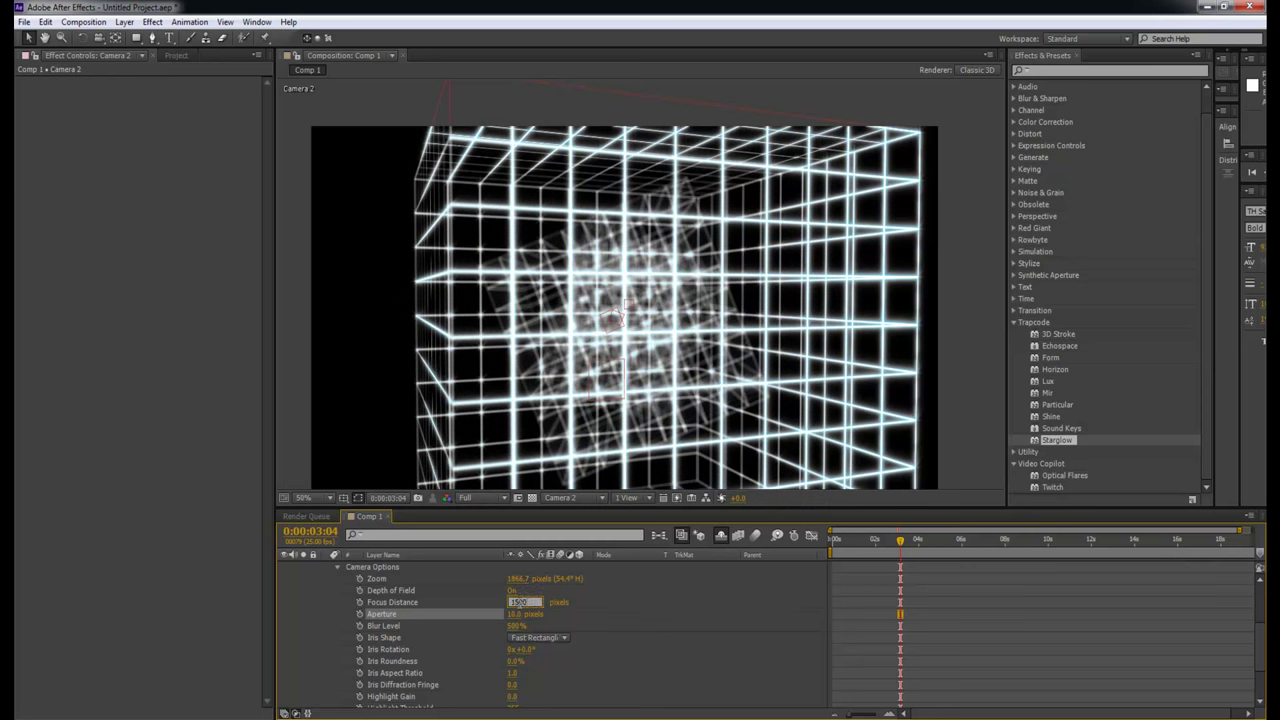
pyautogui.press('Return')
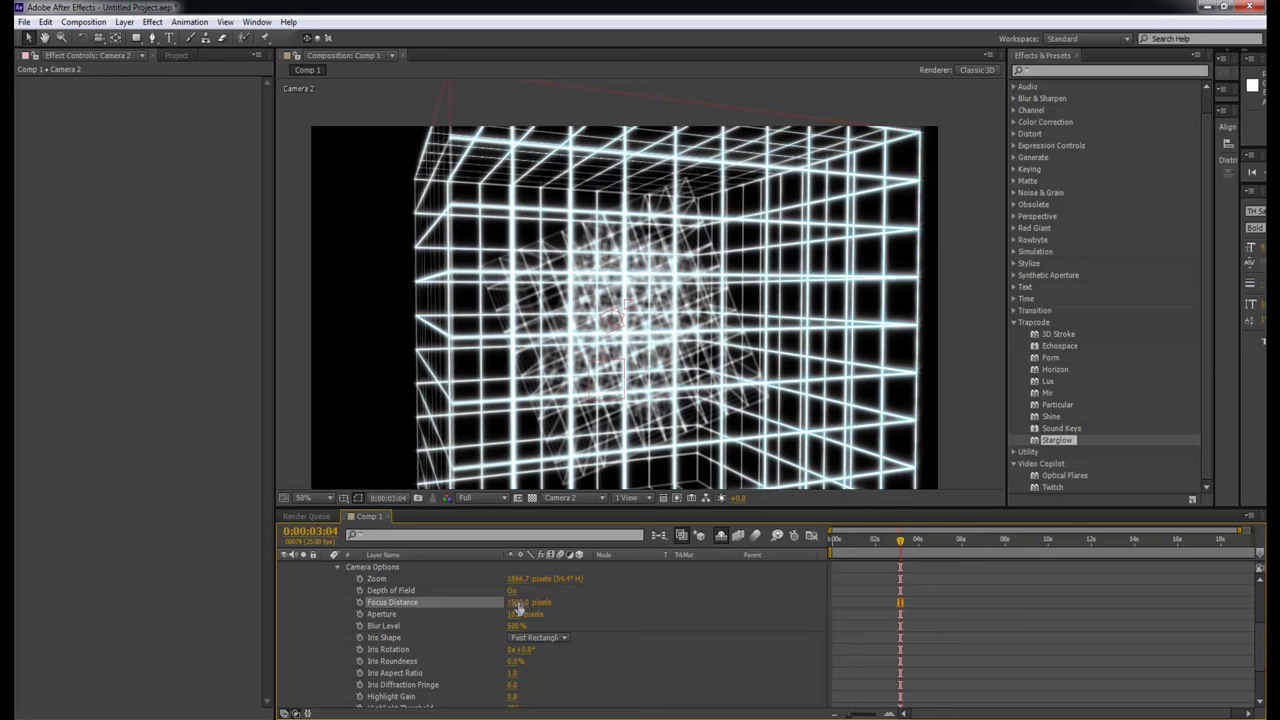
# Move to 0:00:07:13 and raise Camera 2's Blur Level for stronger depth-of-field blur.
pyautogui.click(995, 540)
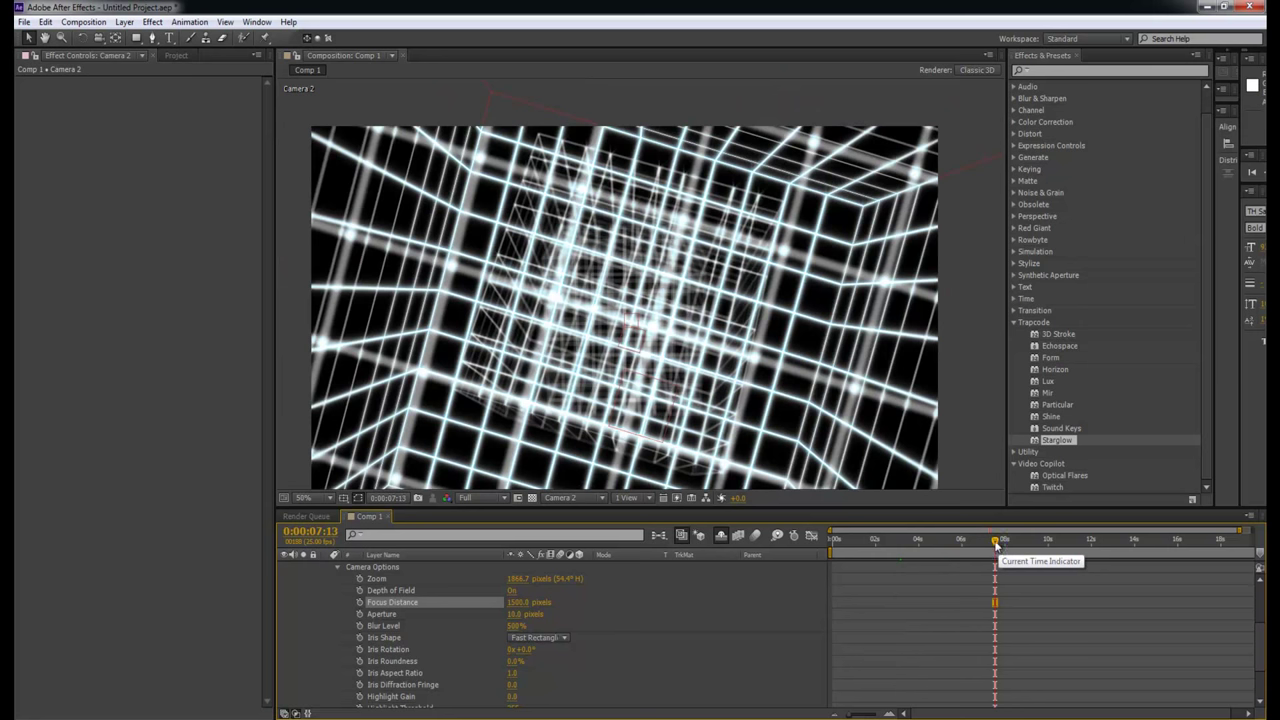
pyautogui.click(517, 626)
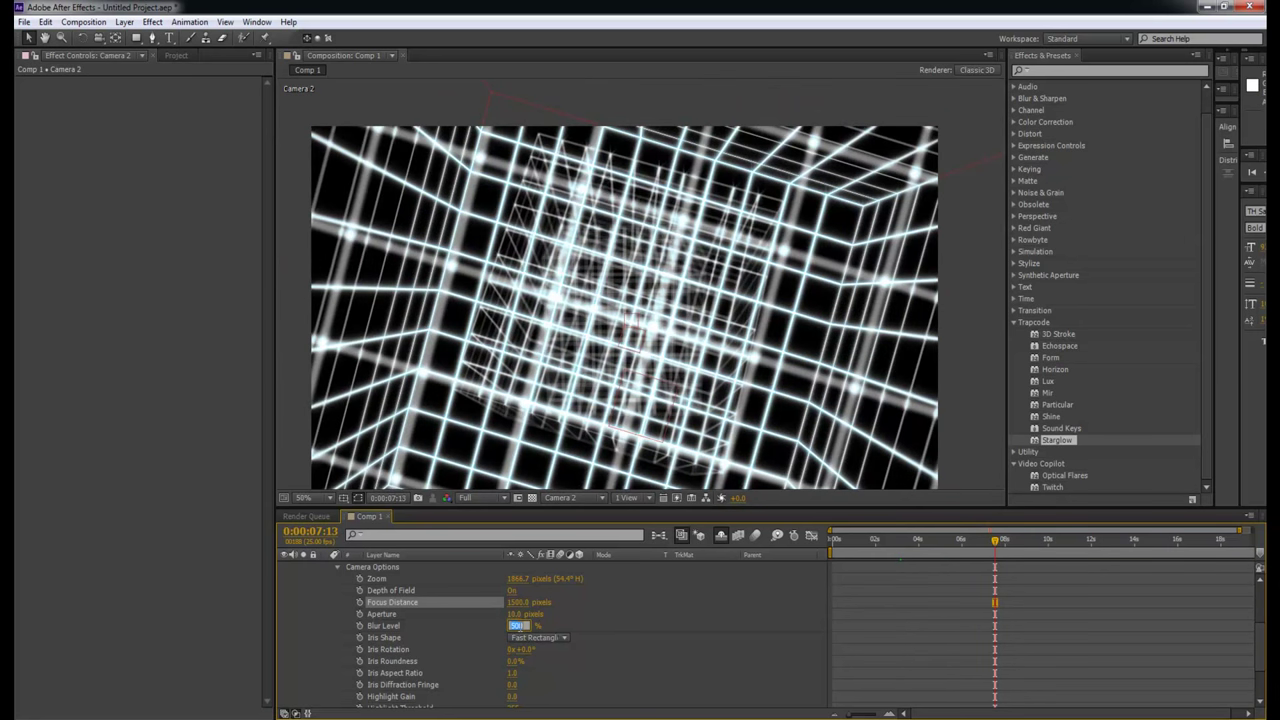
pyautogui.write('800')
pyautogui.press('Return')
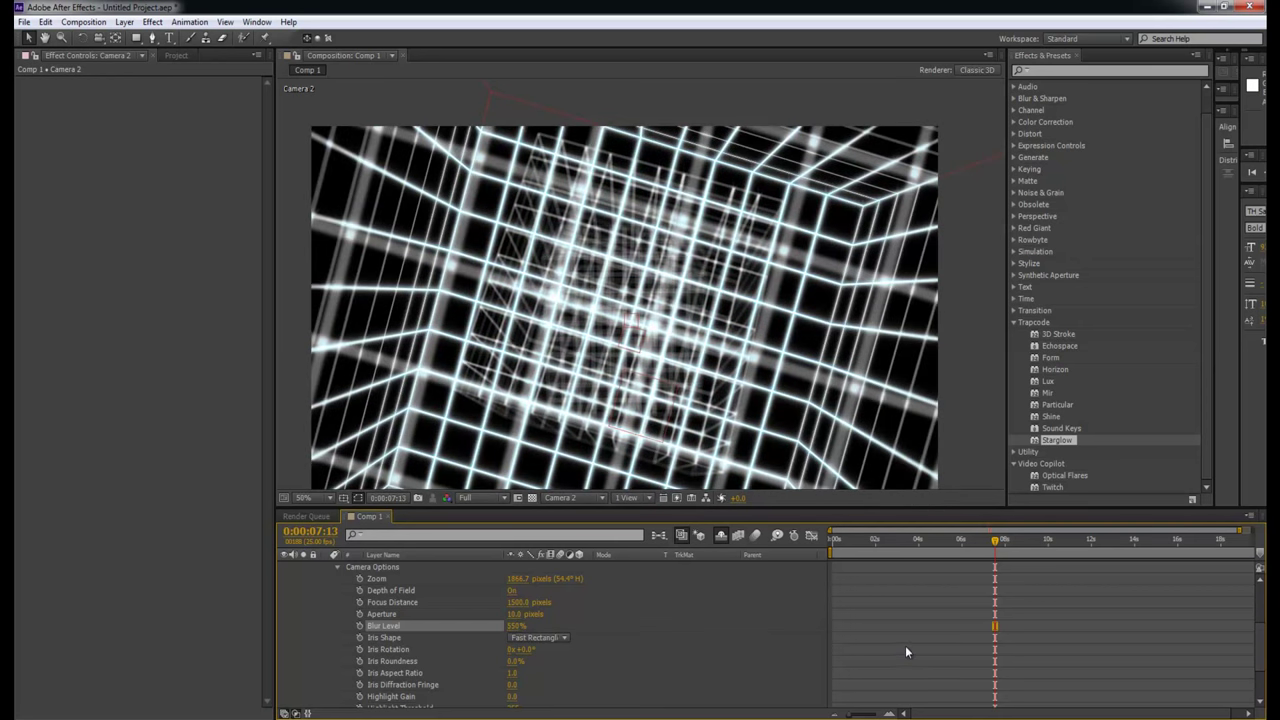
# Lower the preview resolution to Quarter, shorten Camera 2's Focus Distance and widen its Aperture to 20 pixels.
pyautogui.click(905, 645)
pyautogui.moveTo(520, 604); pyautogui.dragTo(508, 602)
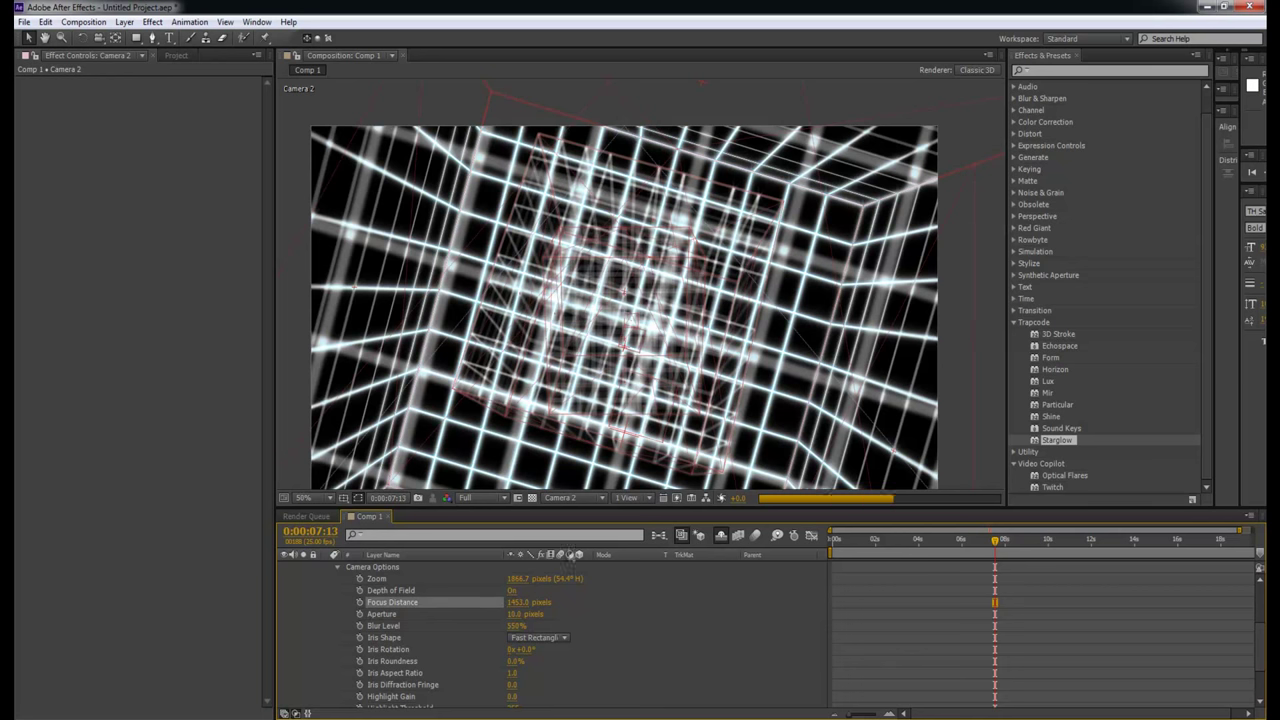
pyautogui.click(466, 497)
pyautogui.click(490, 582)
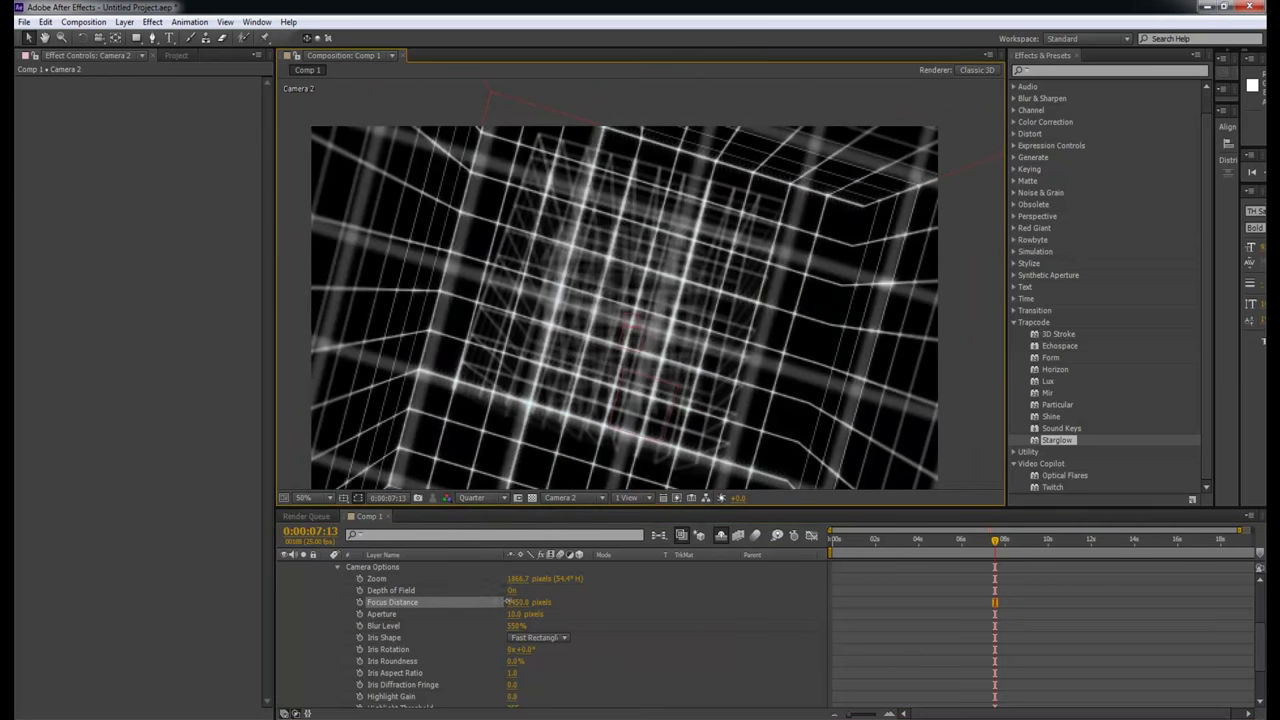
pyautogui.moveTo(481, 603); pyautogui.dragTo(747, 587)
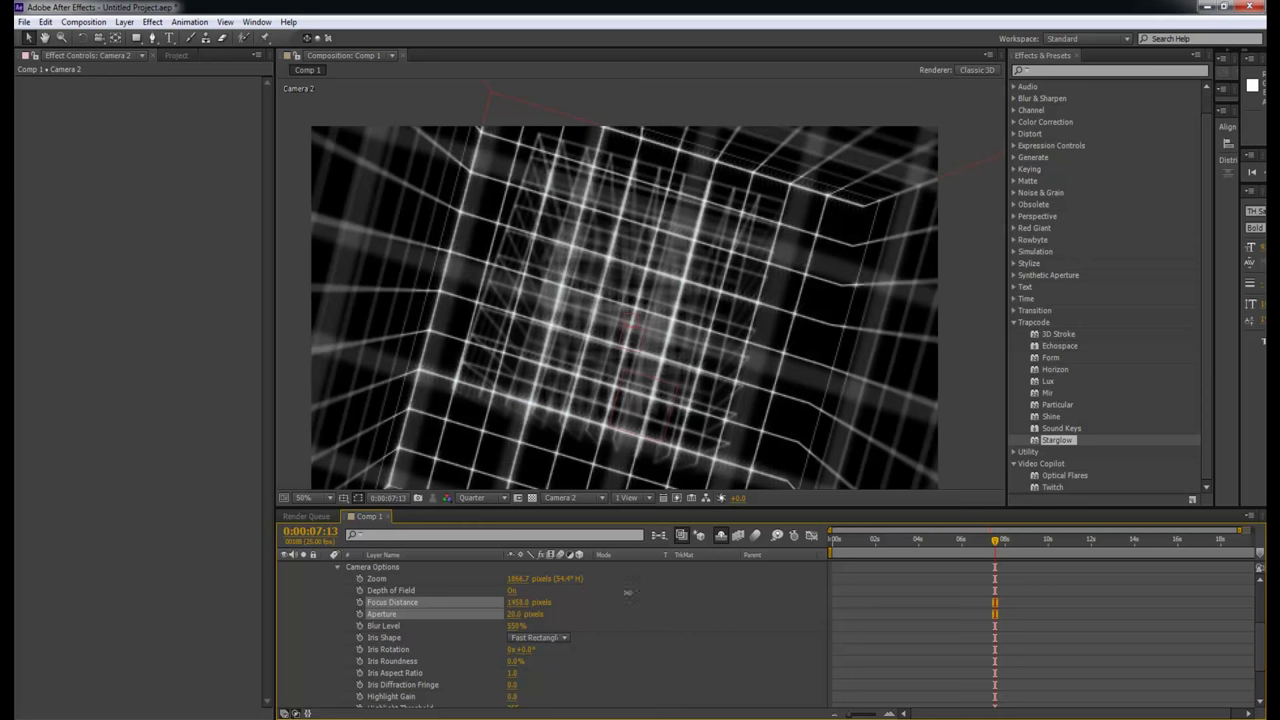
pyautogui.moveTo(645, 592); pyautogui.dragTo(625, 594)
# Try a lower Blur Level together with a Focus Distance of 1314 pixels on Camera 2.
pyautogui.moveTo(518, 628); pyautogui.dragTo(386, 636)
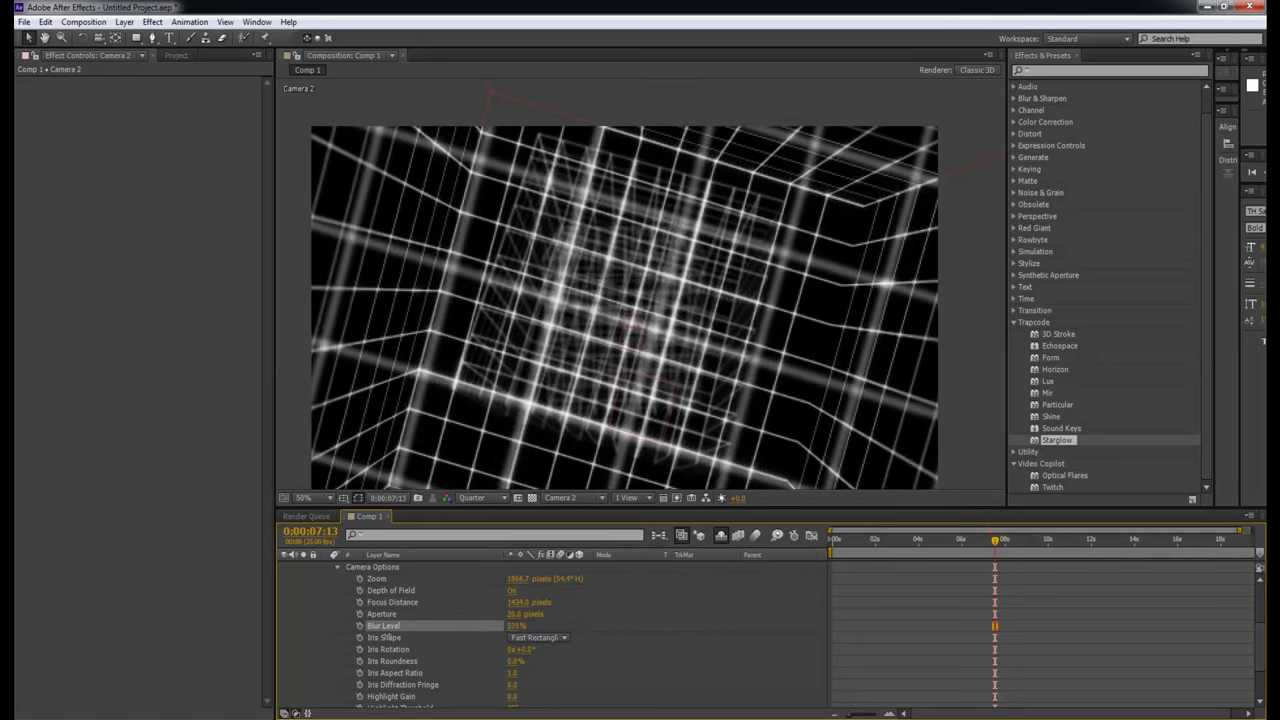
pyautogui.moveTo(286, 642); pyautogui.dragTo(427, 631)
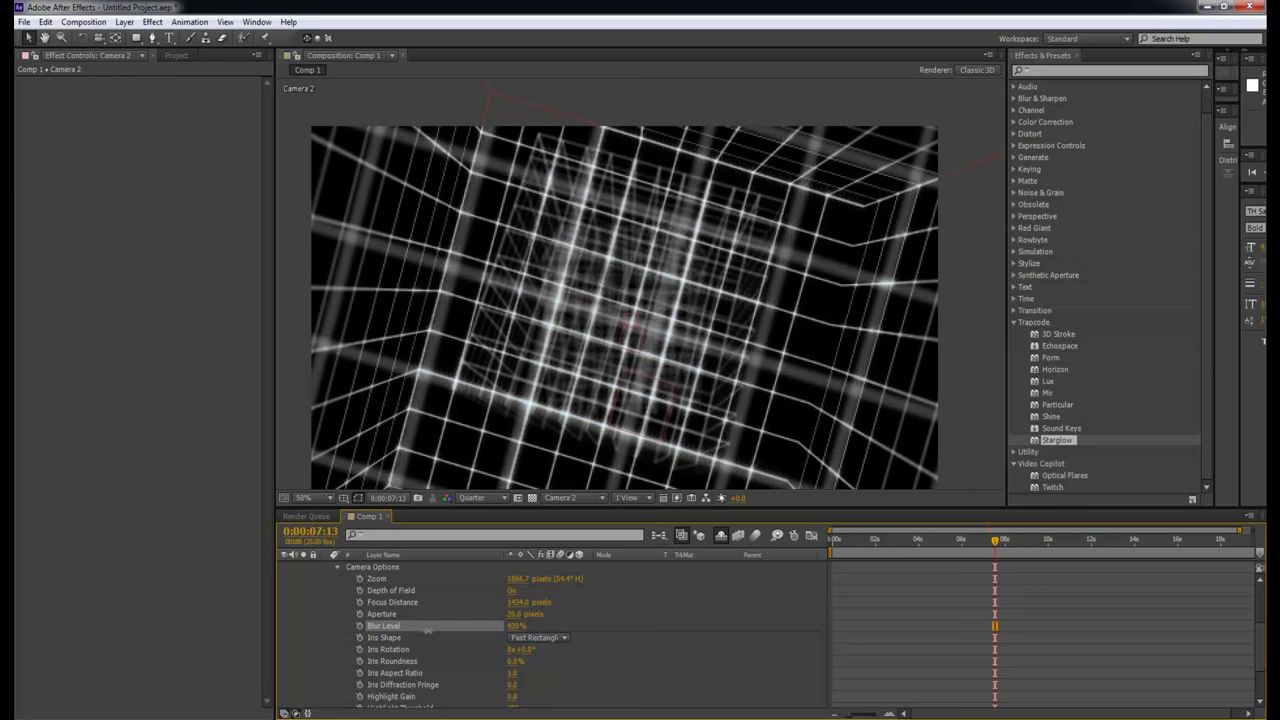
pyautogui.moveTo(517, 602); pyautogui.dragTo(329, 624)
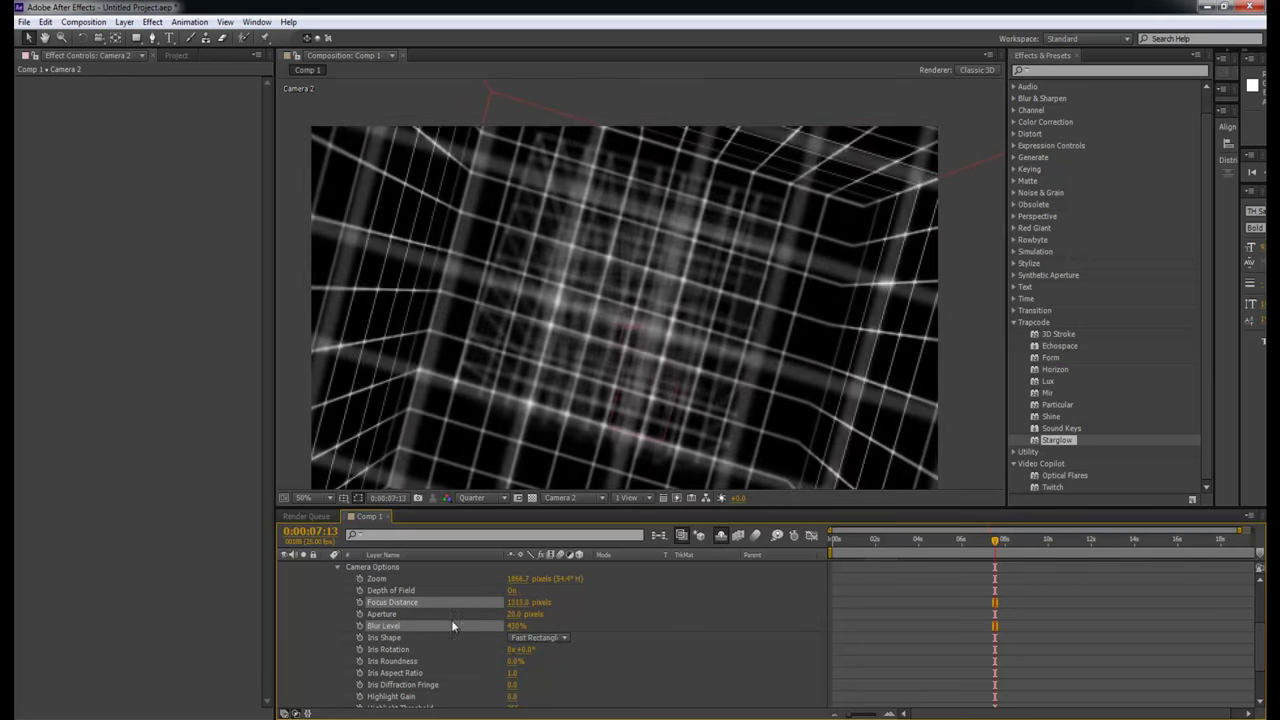
pyautogui.moveTo(702, 617); pyautogui.dragTo(466, 628)
pyautogui.click(923, 651)
# Move to 0:00:06:05, restore Full preview resolution and run a RAM preview of the composition.
pyautogui.moveTo(832, 541); pyautogui.dragTo(966, 528)
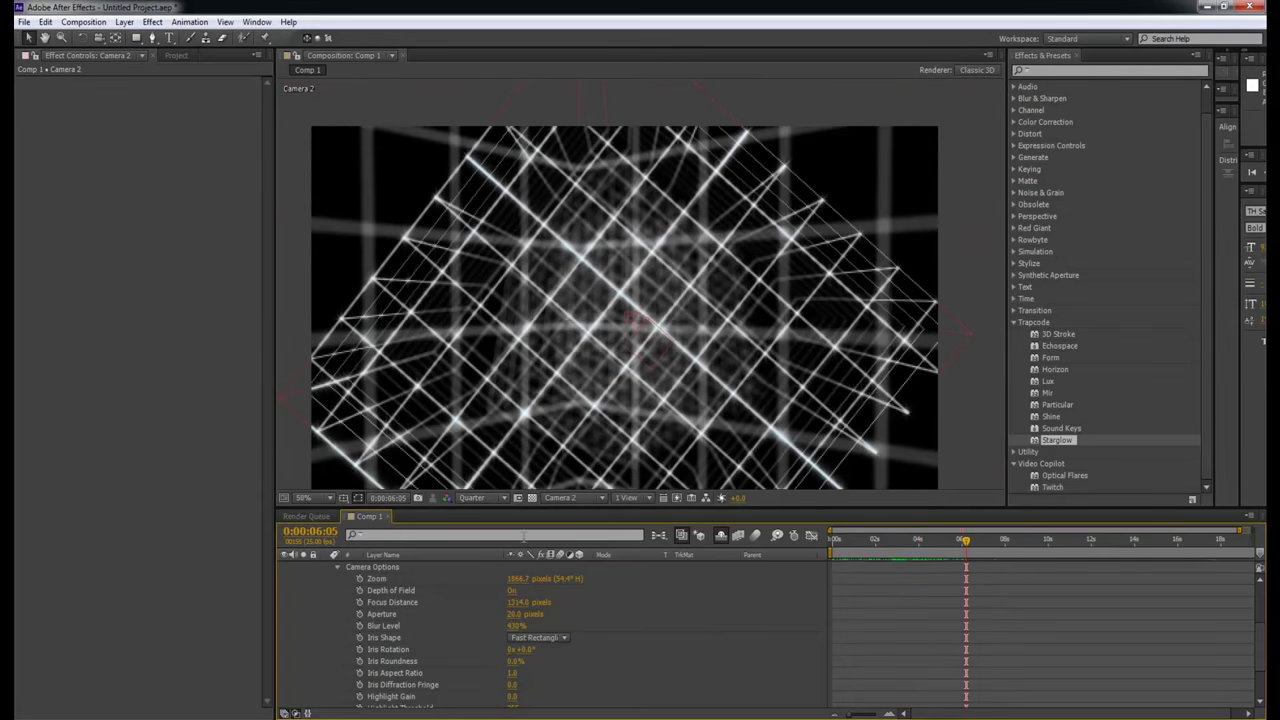
pyautogui.scroll(3, 550, 620)
pyautogui.click(510, 498)
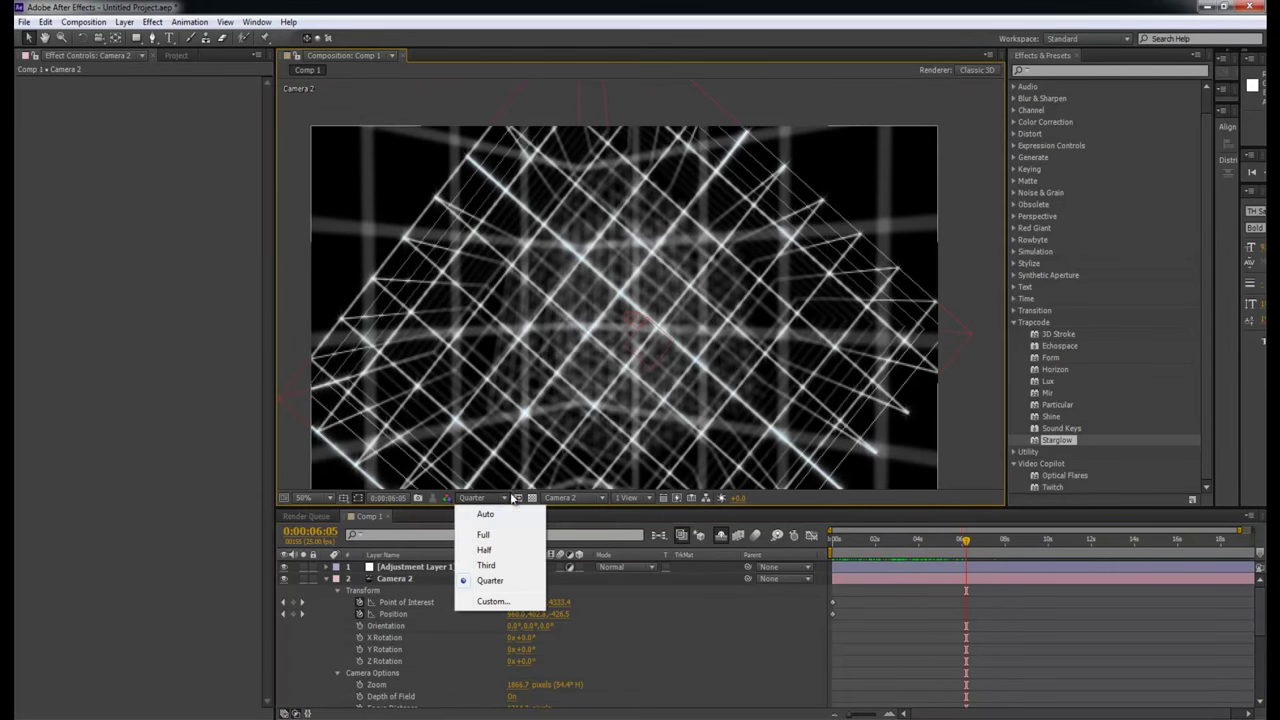
pyautogui.click(503, 534)
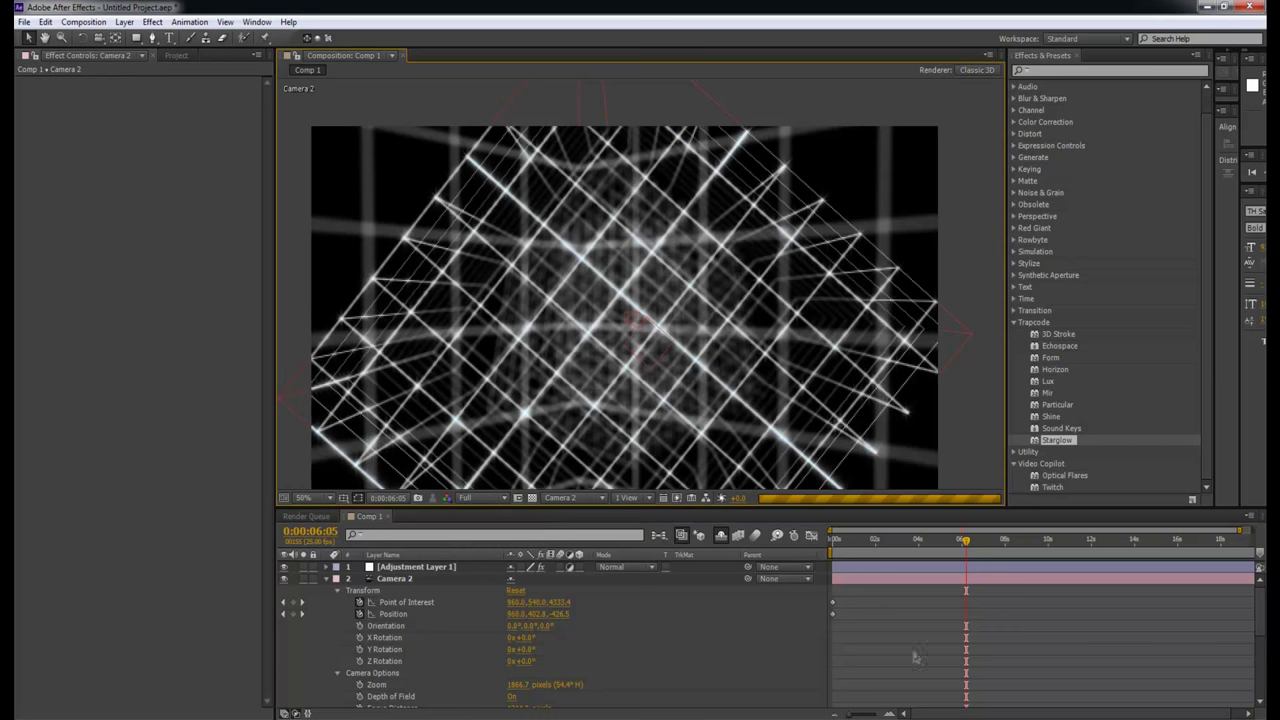
pyautogui.click(881, 657)
pyautogui.press('KP_0')
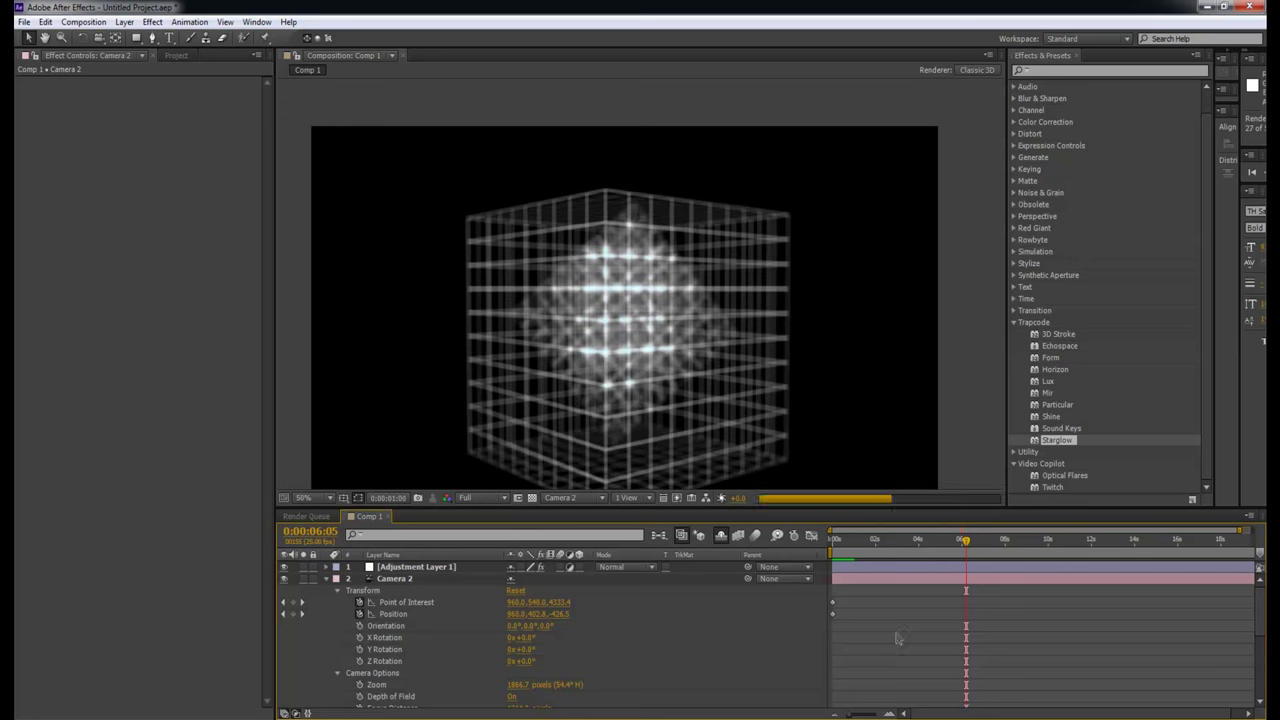
# At 0:00:11:00, set Camera 2's Blur Level to 400% and its Focus Distance to 1086 pixels.
pyautogui.click(864, 544)
pyautogui.click(919, 540)
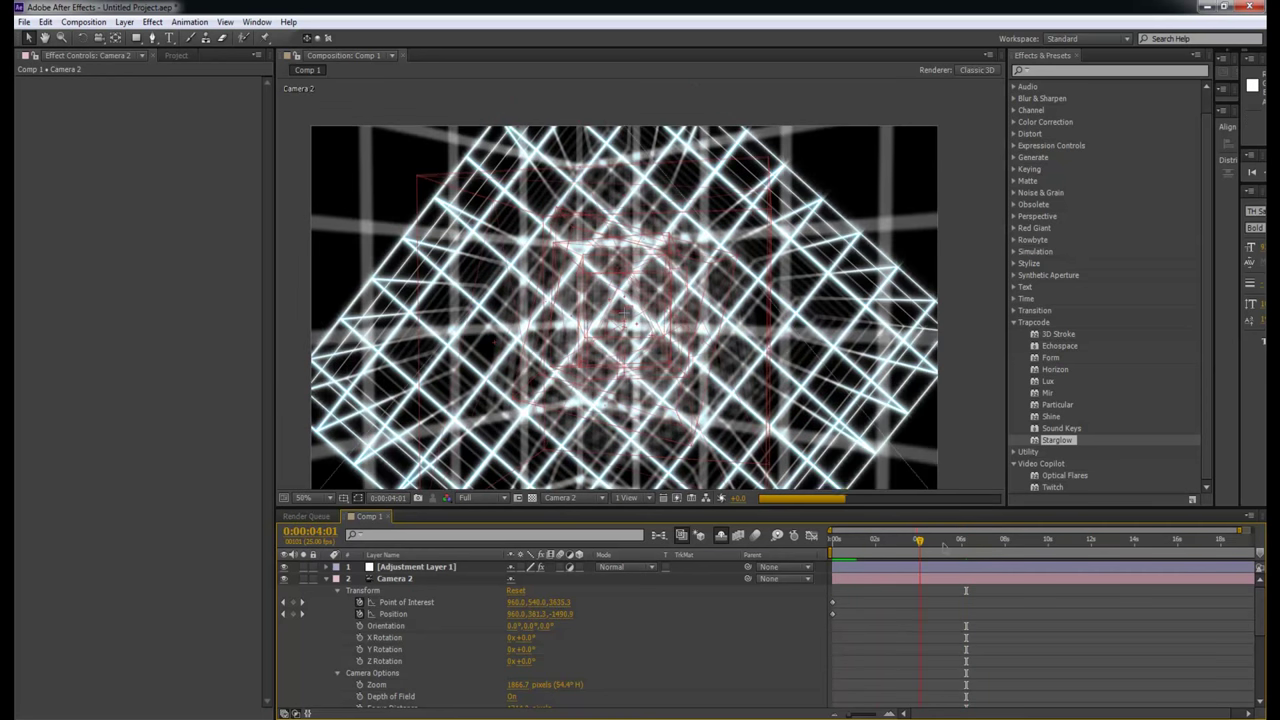
pyautogui.moveTo(990, 540); pyautogui.dragTo(1070, 541)
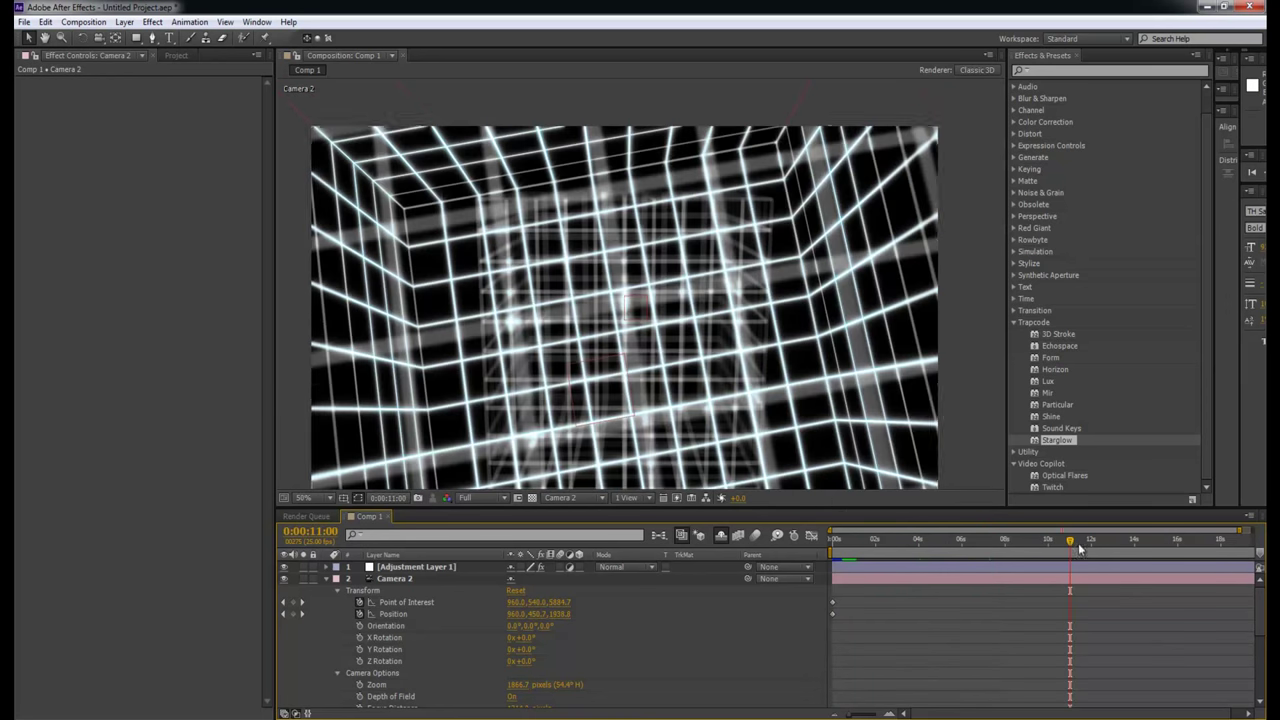
pyautogui.scroll(-3, 541, 638)
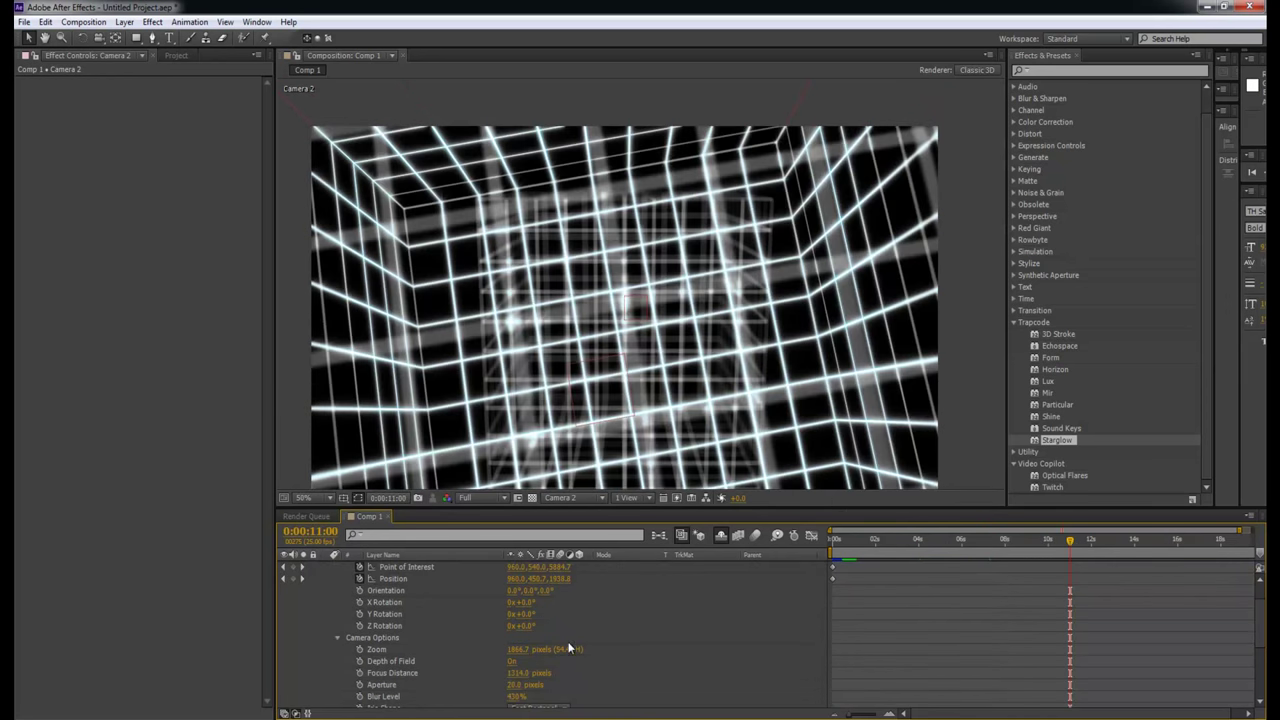
pyautogui.click(516, 660)
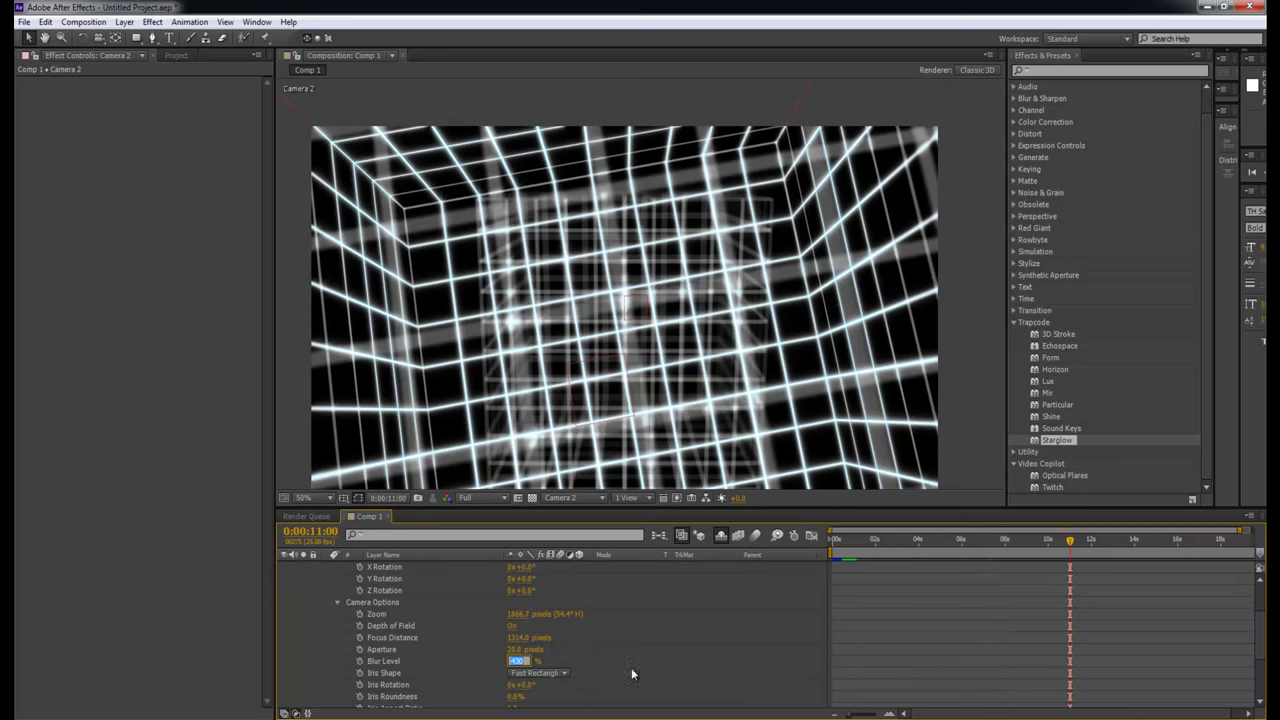
pyautogui.write('400')
pyautogui.press('Return')
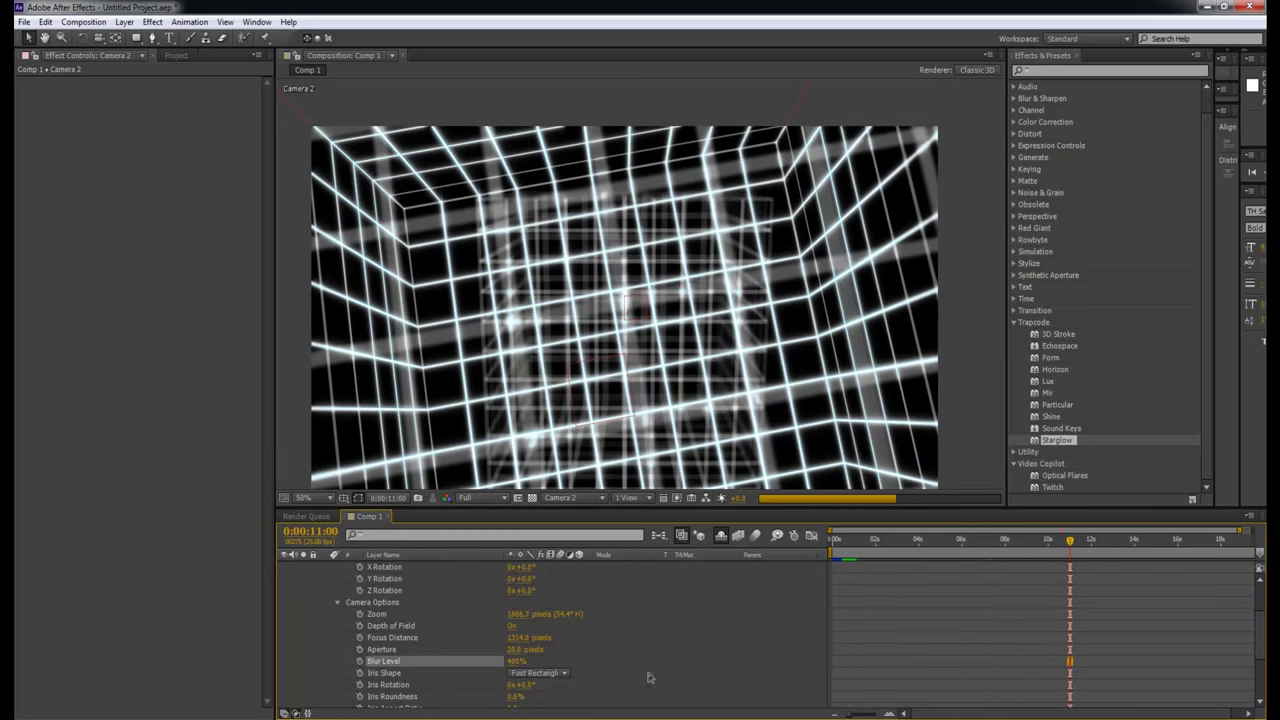
pyautogui.moveTo(514, 637); pyautogui.dragTo(292, 654)
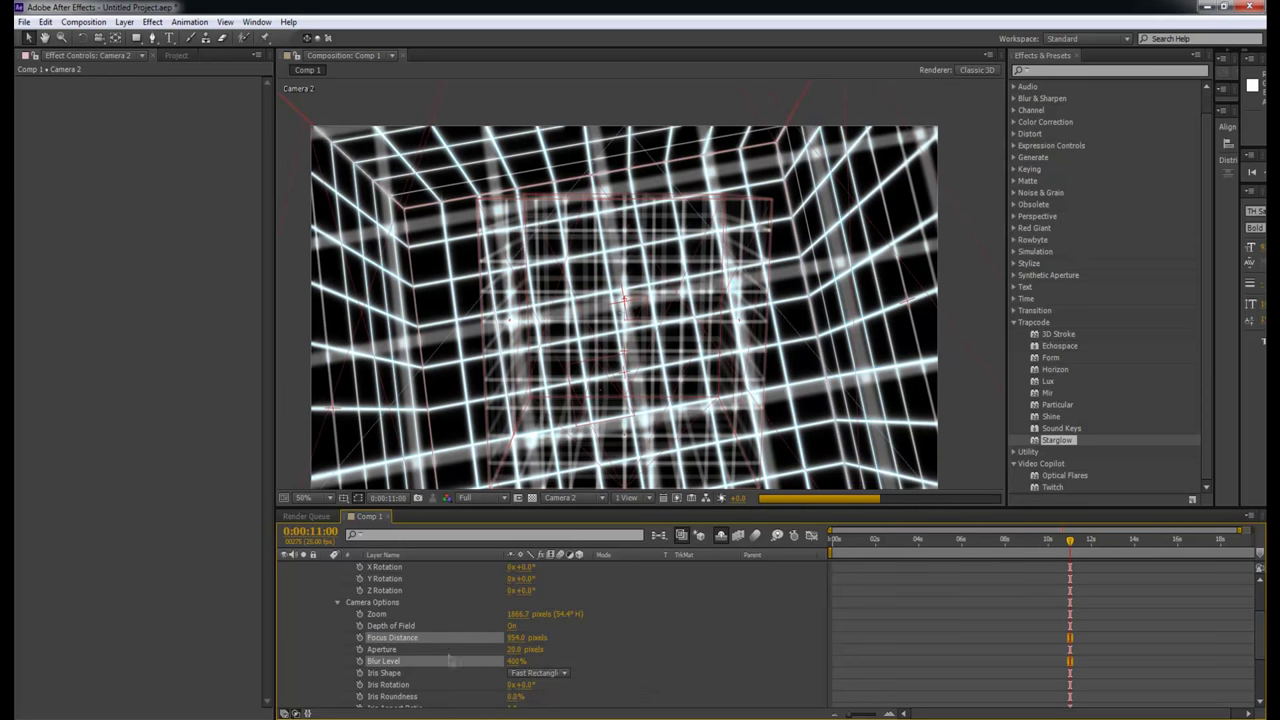
pyautogui.moveTo(513, 638); pyautogui.dragTo(598, 638)
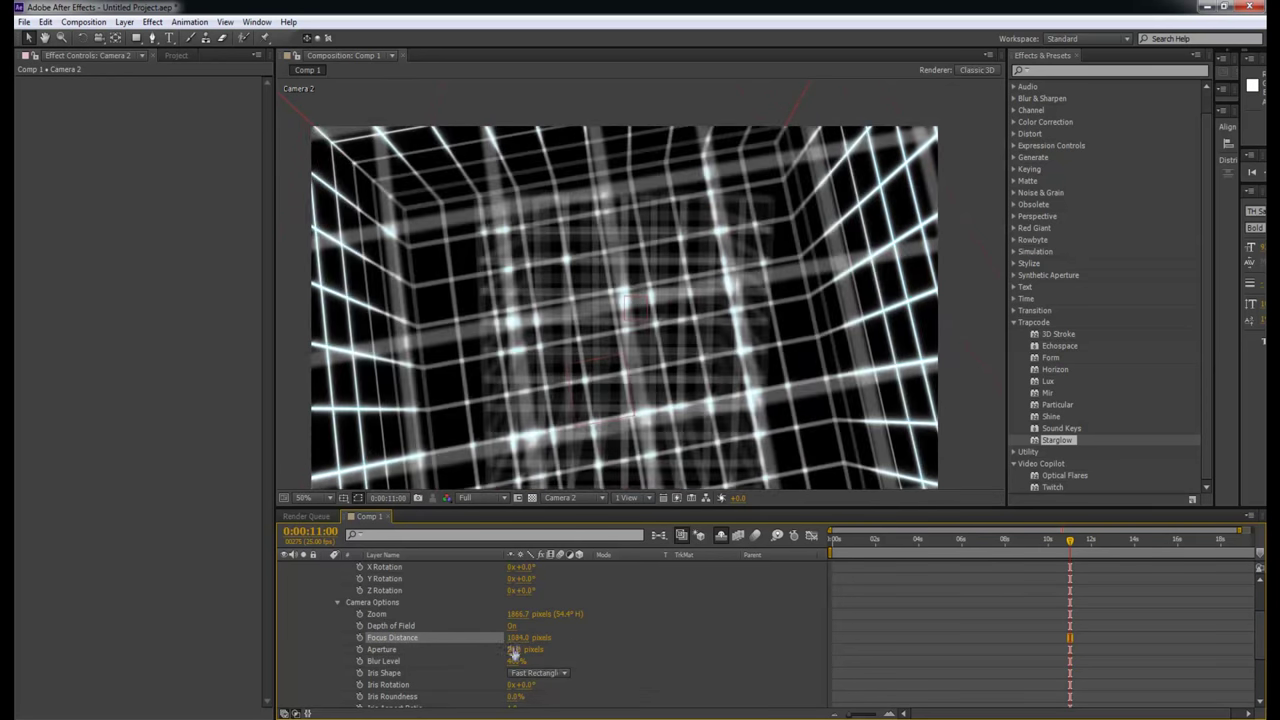
pyautogui.moveTo(516, 639); pyautogui.dragTo(548, 639)
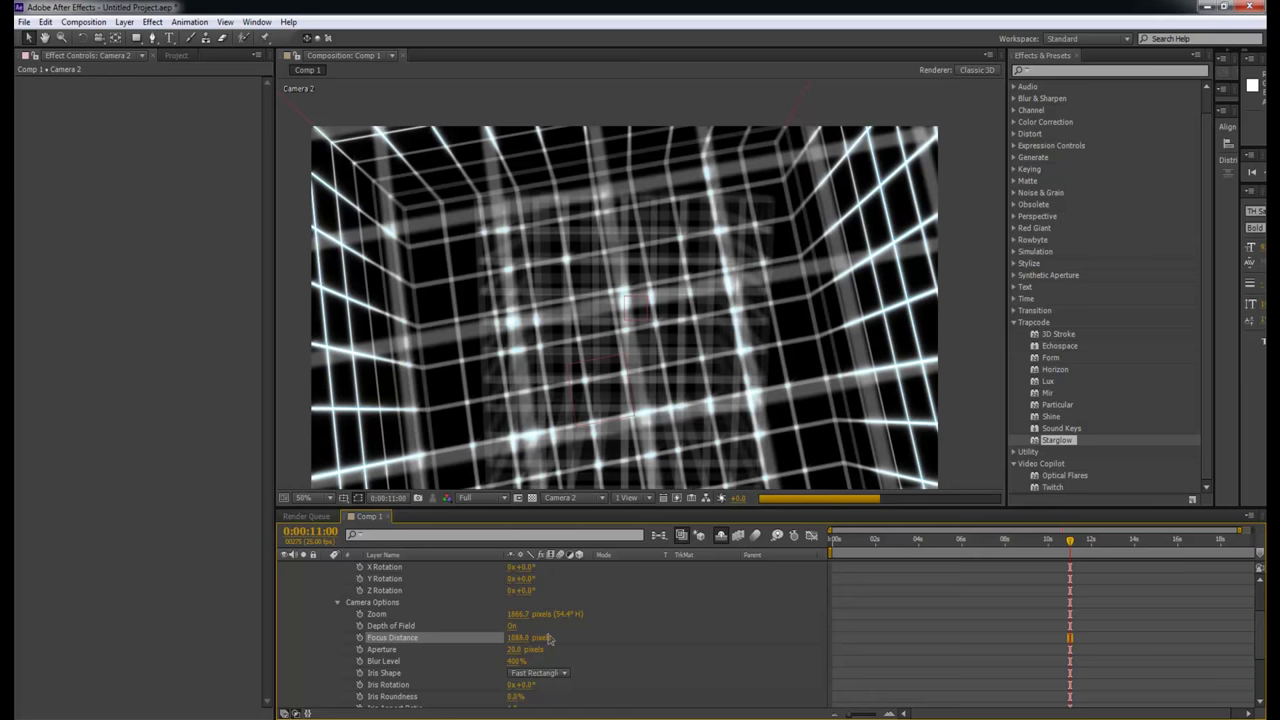
pyautogui.click(838, 675)
# Start animating Camera 2's Blur Level with a 600% keyframe at 0:00:00:00.
pyautogui.click(846, 541)
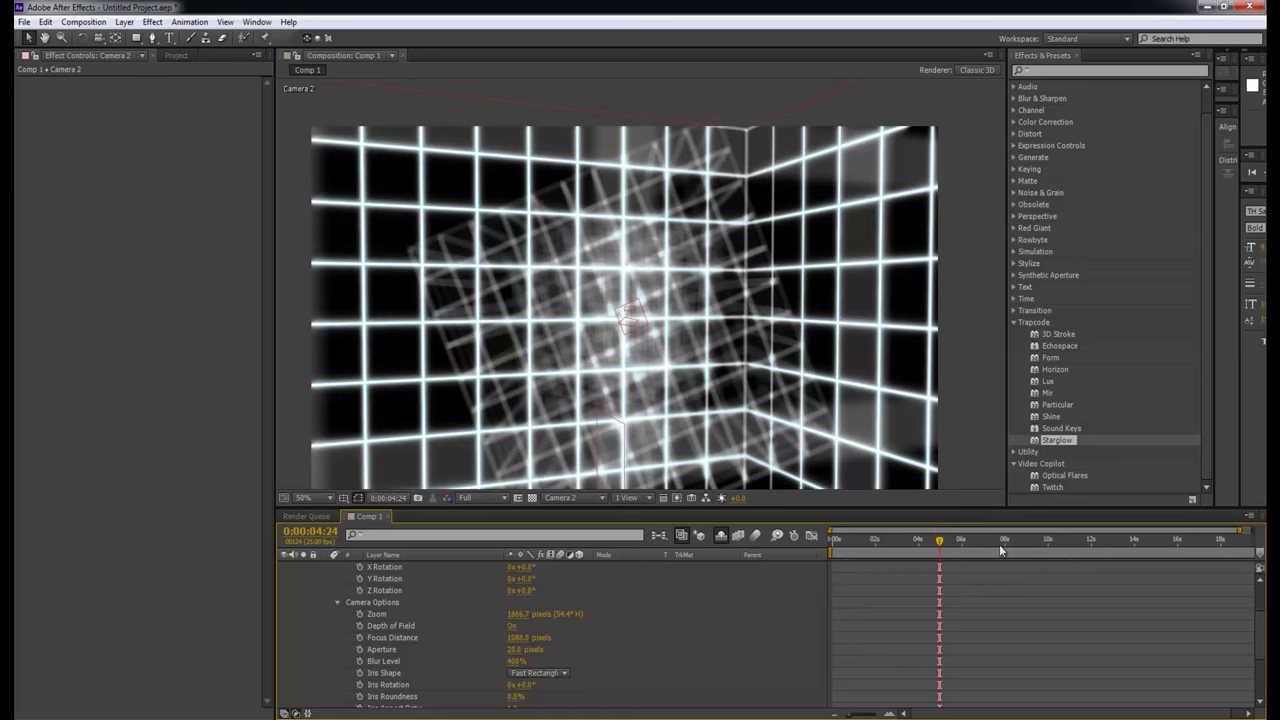
pyautogui.moveTo(939, 541); pyautogui.dragTo(823, 553)
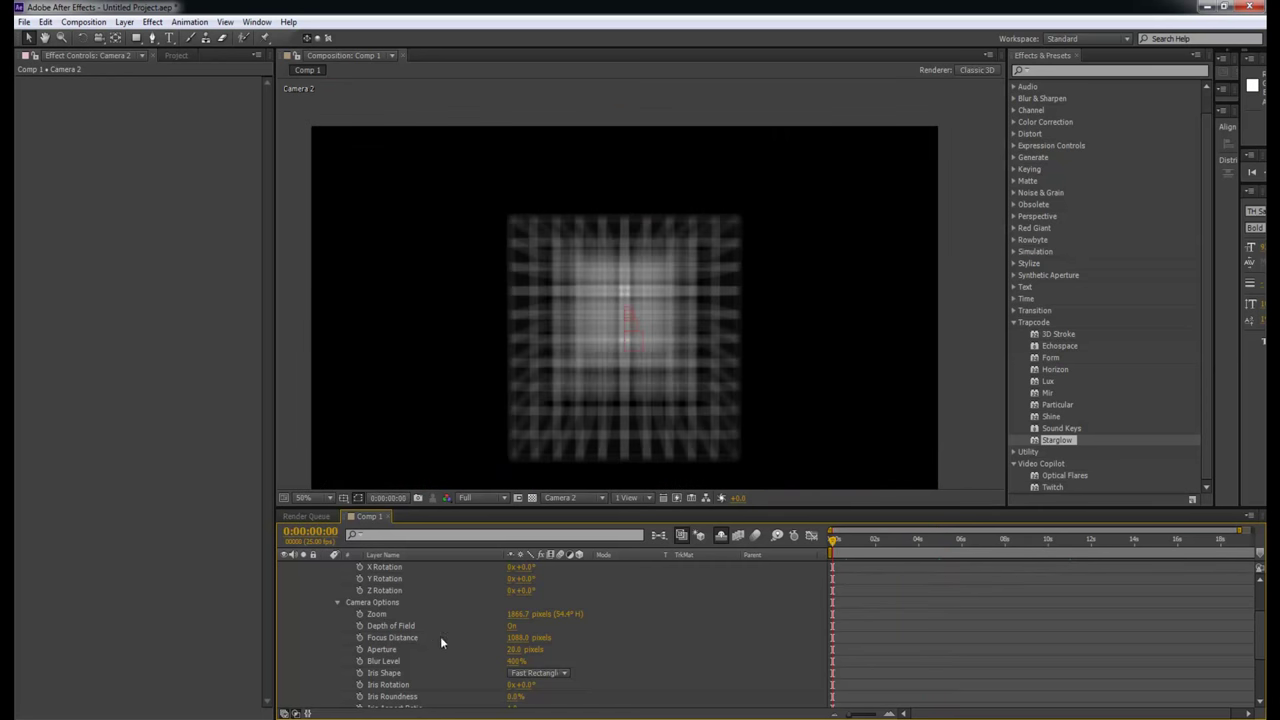
pyautogui.click(516, 661)
pyautogui.write('600')
pyautogui.press('Return')
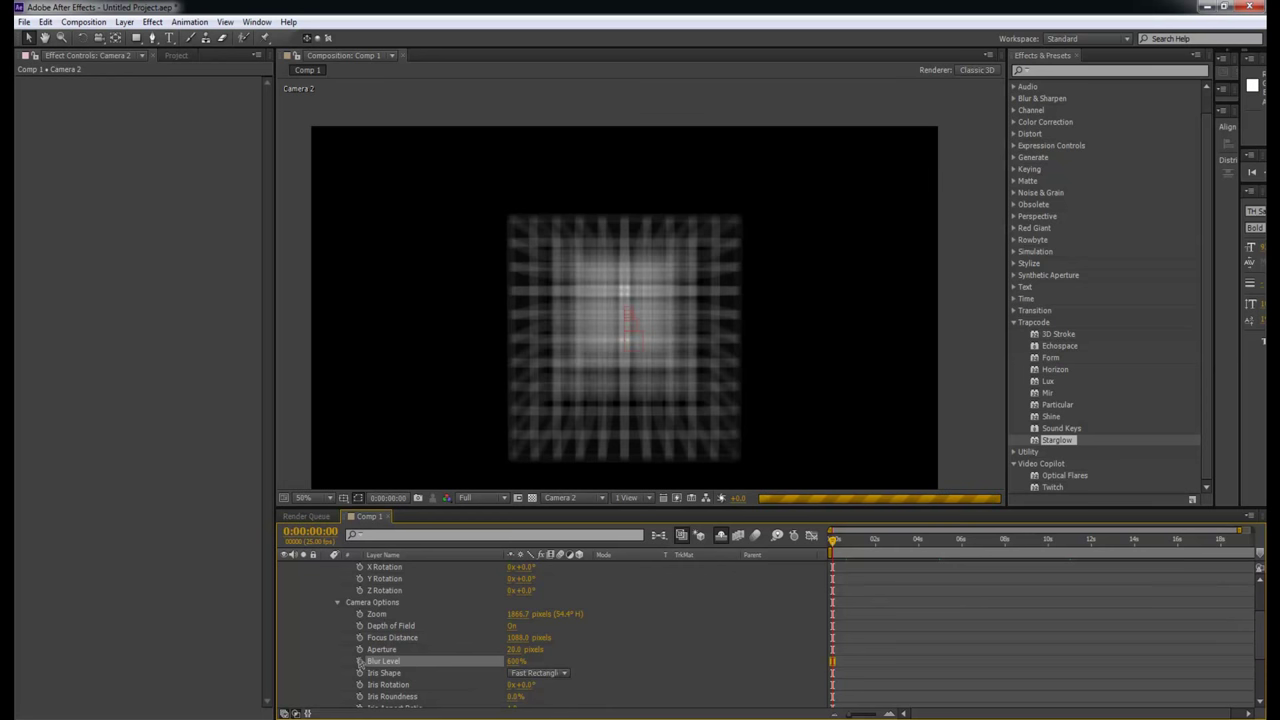
# Add a 400% Blur Level keyframe on Camera 2 at 0:00:01:12.
pyautogui.click(866, 546)
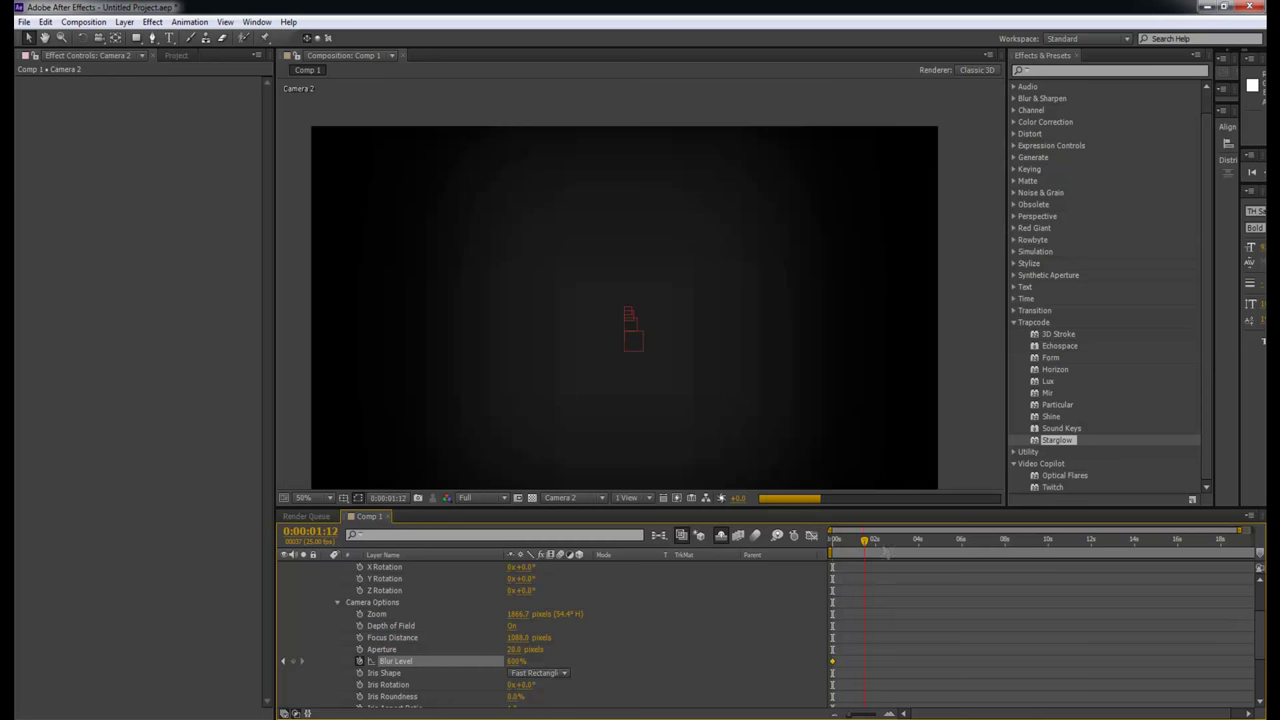
pyautogui.click(517, 662)
pyautogui.write('4')
pyautogui.write('400')
pyautogui.press('Return')
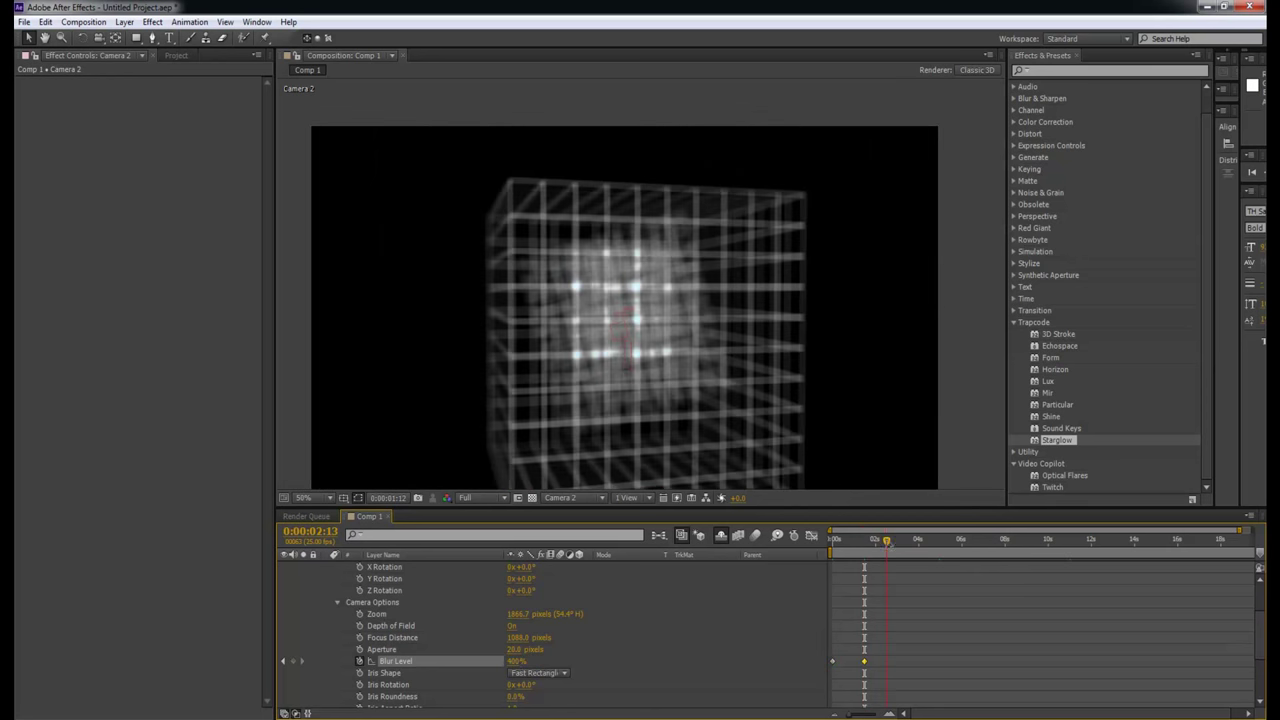
# Keyframe Camera 2's Blur Level at 250% at 0:00:02:13 and 0:00:03:20, with a much stronger blur at 0:00:03:07.
pyautogui.click(512, 662)
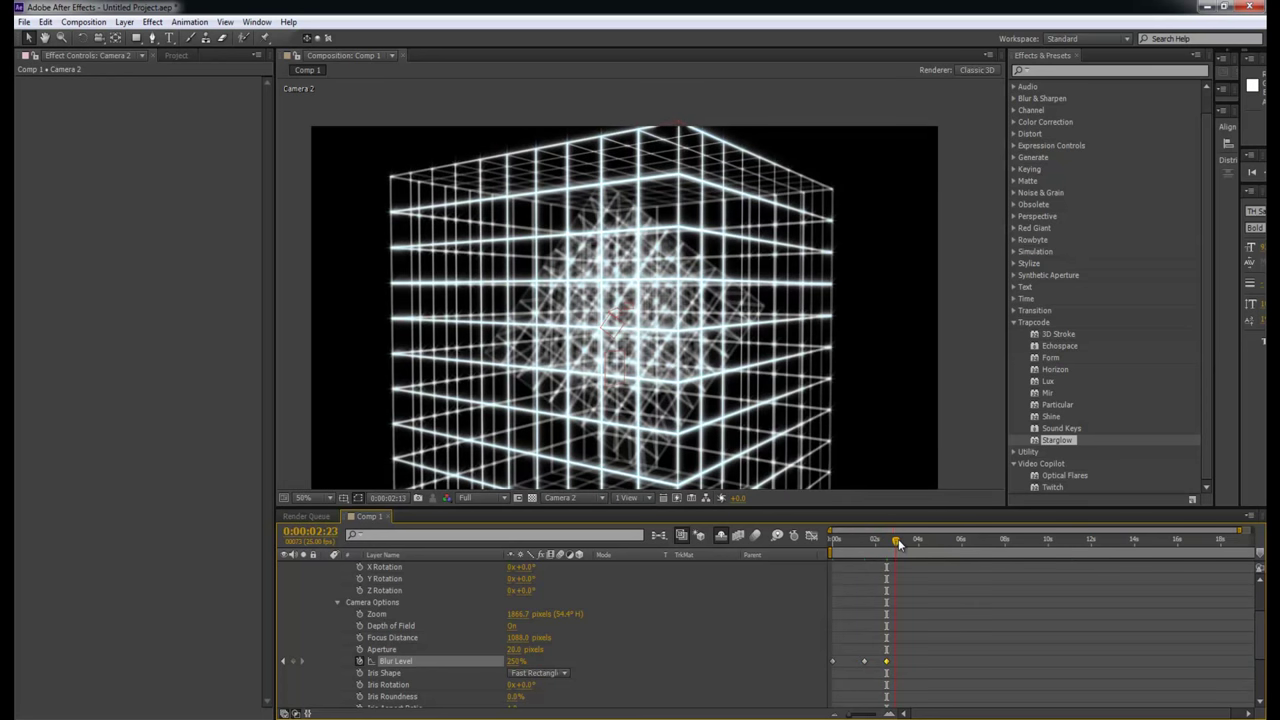
pyautogui.moveTo(896, 542)
pyautogui.mouseDown()
pyautogui.moveTo(882, 543)
pyautogui.moveTo(914, 541)
pyautogui.mouseUp()
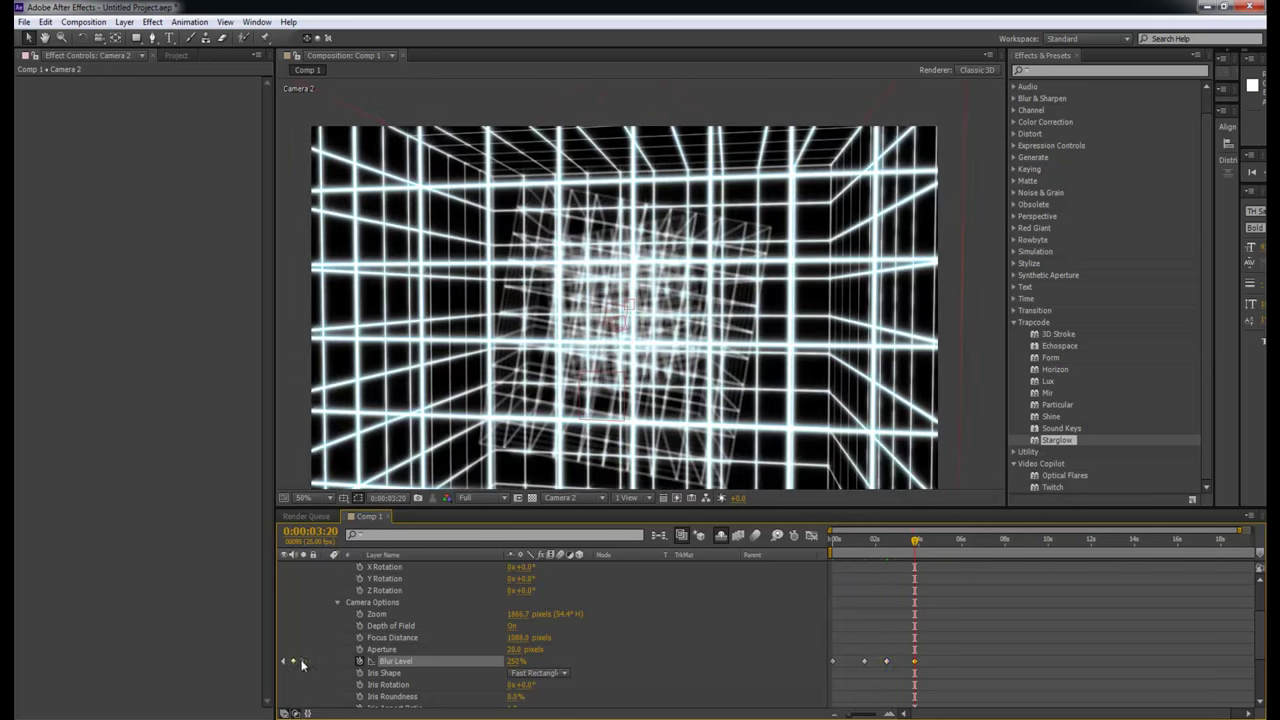
pyautogui.click(902, 543)
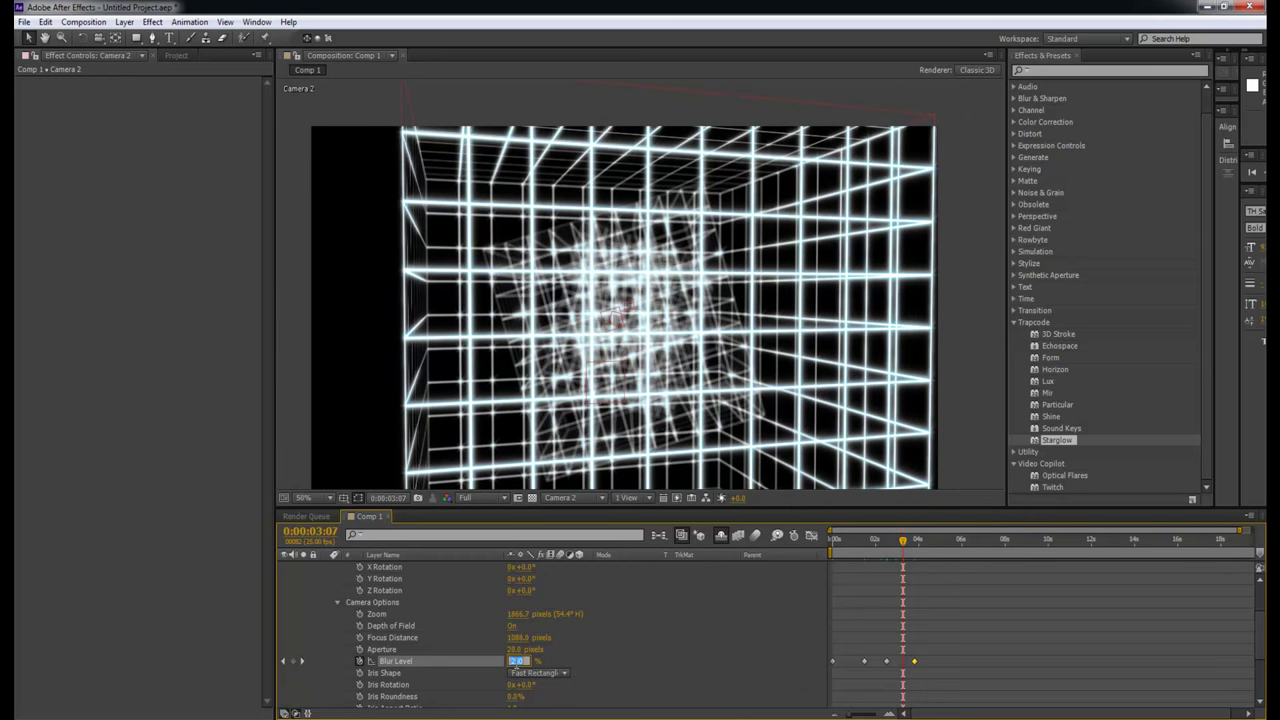
pyautogui.press('Return')
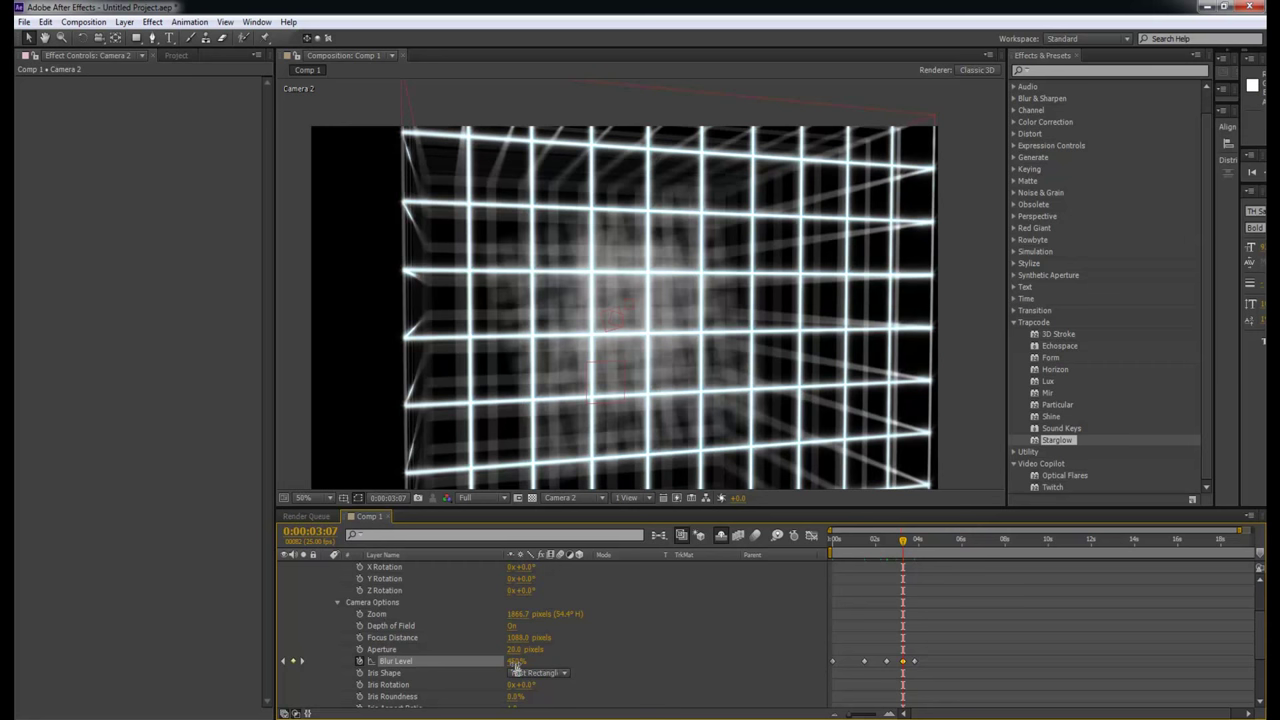
# Check the frames up to 0:00:11:03, lower the preview resolution to Third and RAM-preview the animated blur.
pyautogui.moveTo(880, 537); pyautogui.dragTo(1000, 548)
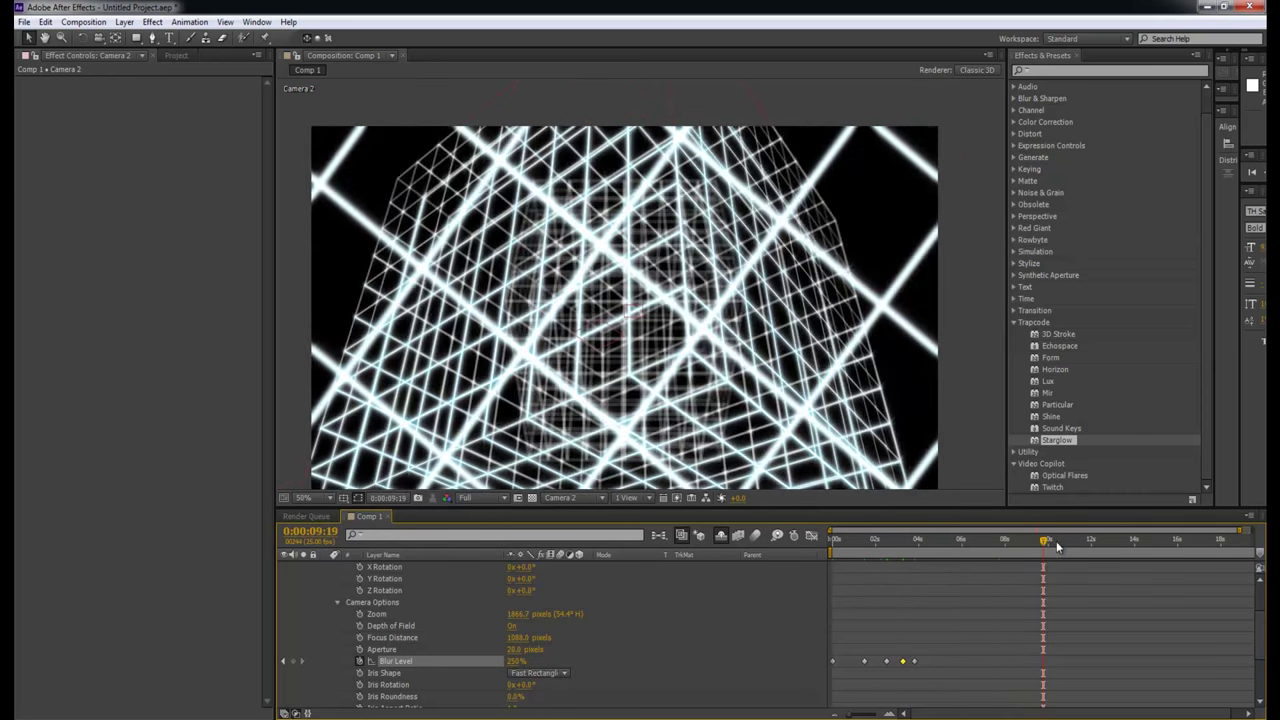
pyautogui.moveTo(1057, 545); pyautogui.dragTo(1072, 545)
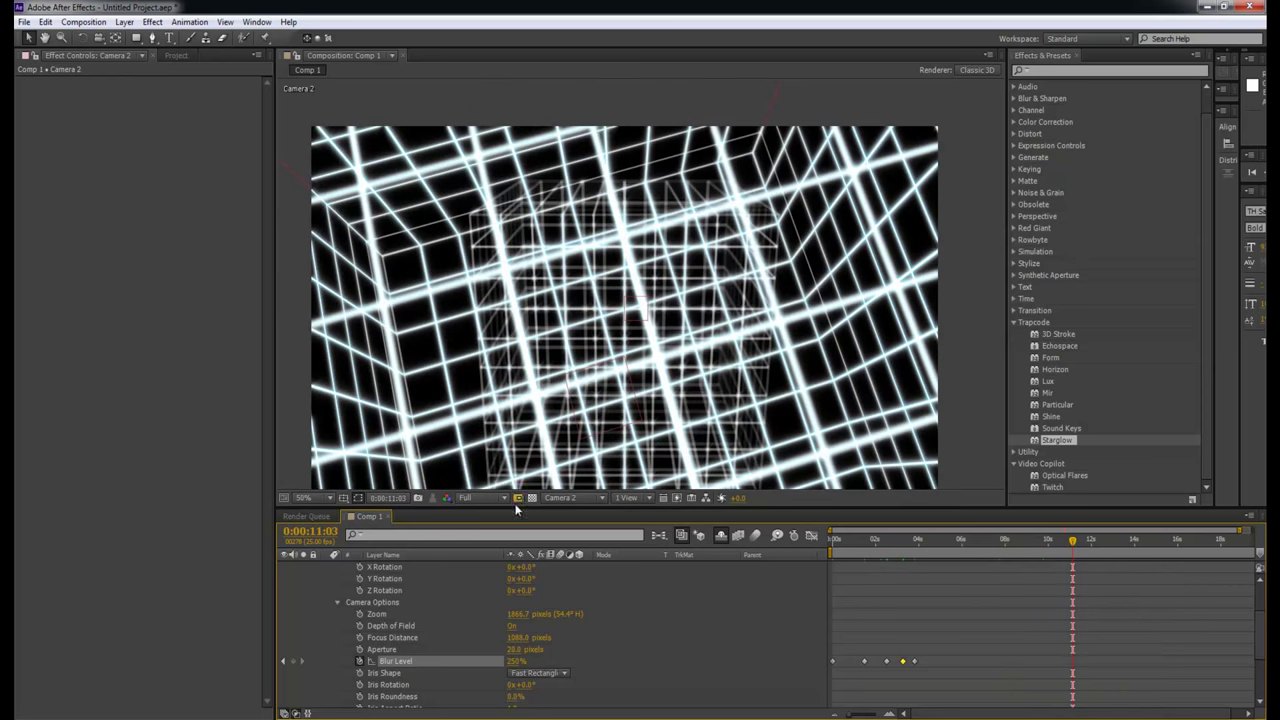
pyautogui.click(473, 498)
pyautogui.click(487, 566)
pyautogui.press('KP_0')
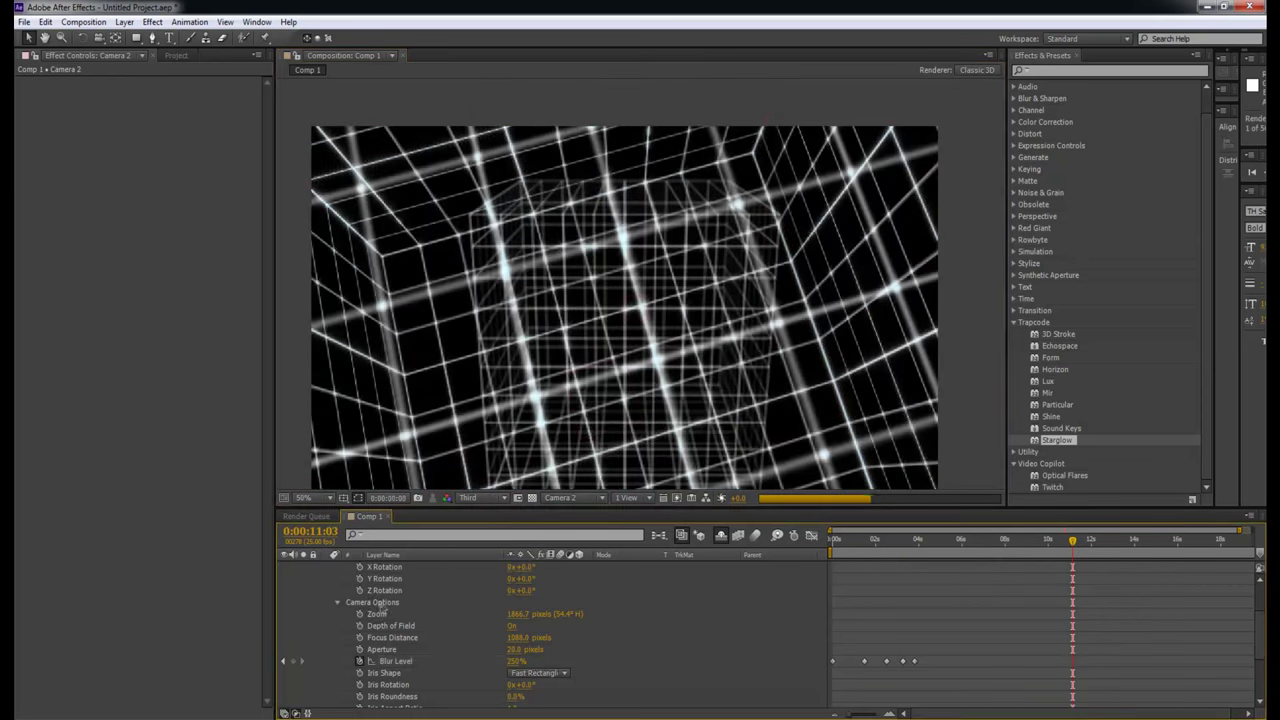
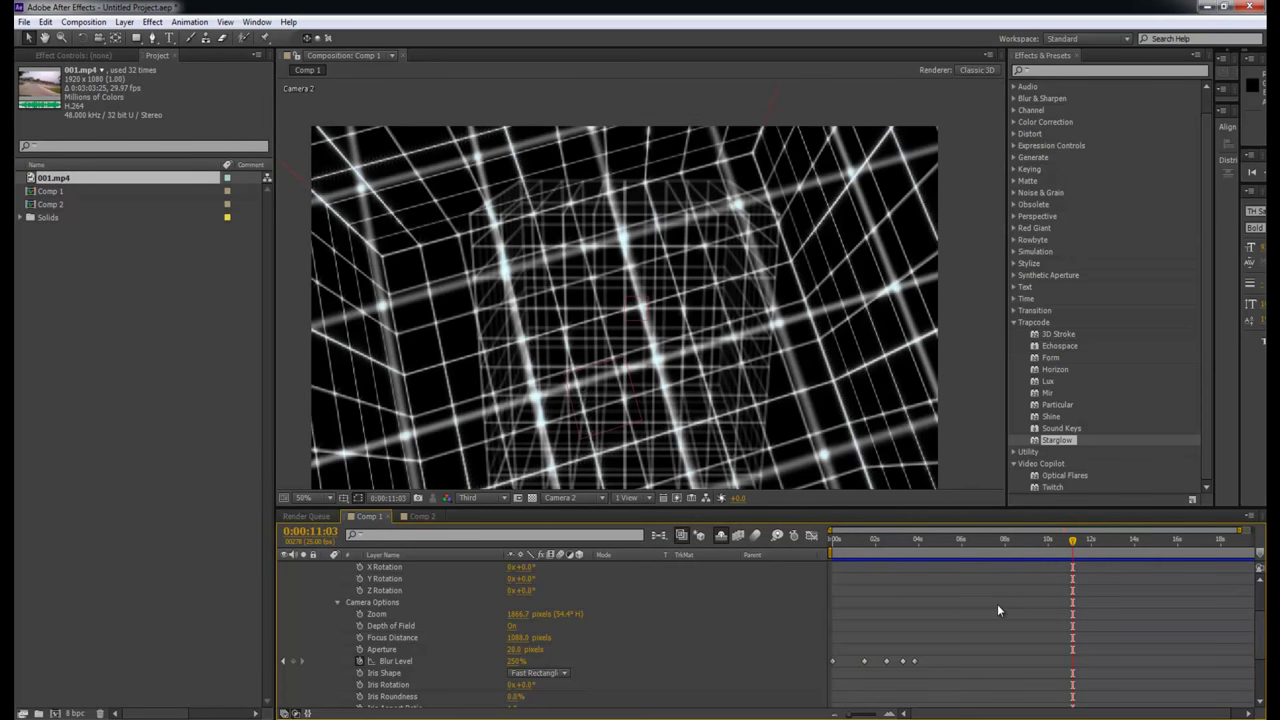
# Open Comp 2 and save the project as Untitled Project.aep.
pyautogui.click(237, 304)
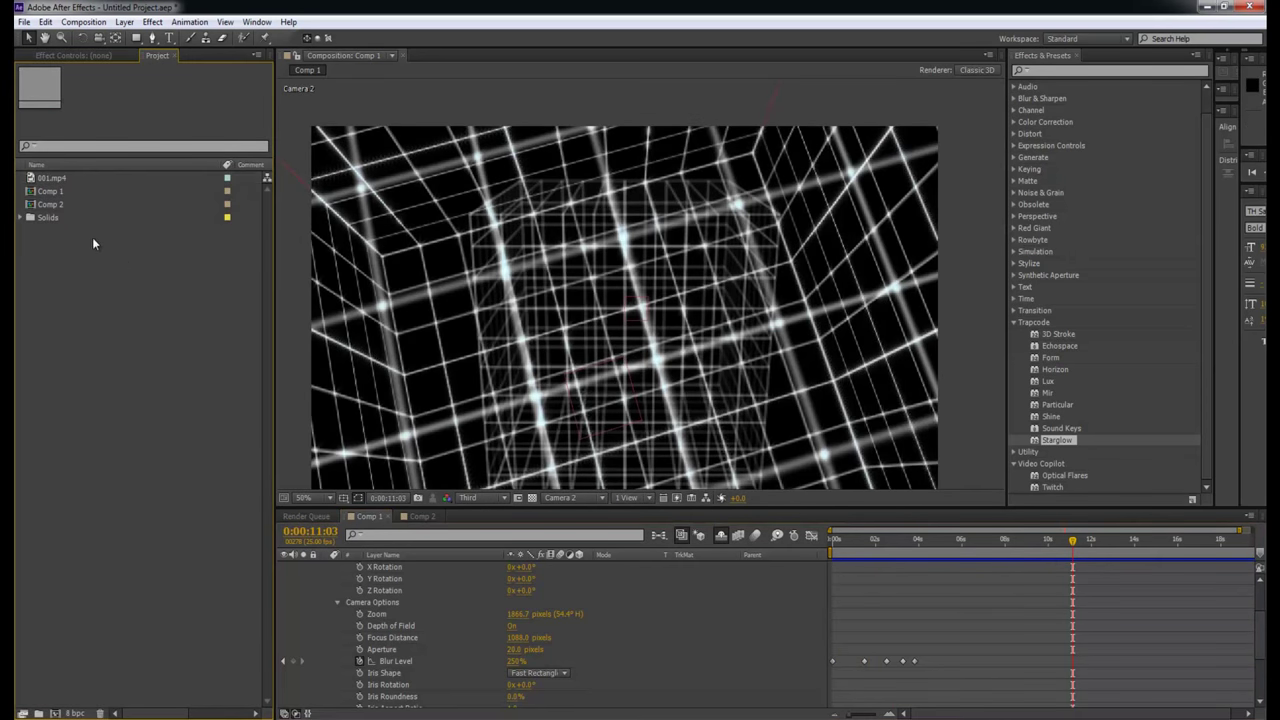
pyautogui.doubleClick(70, 205)
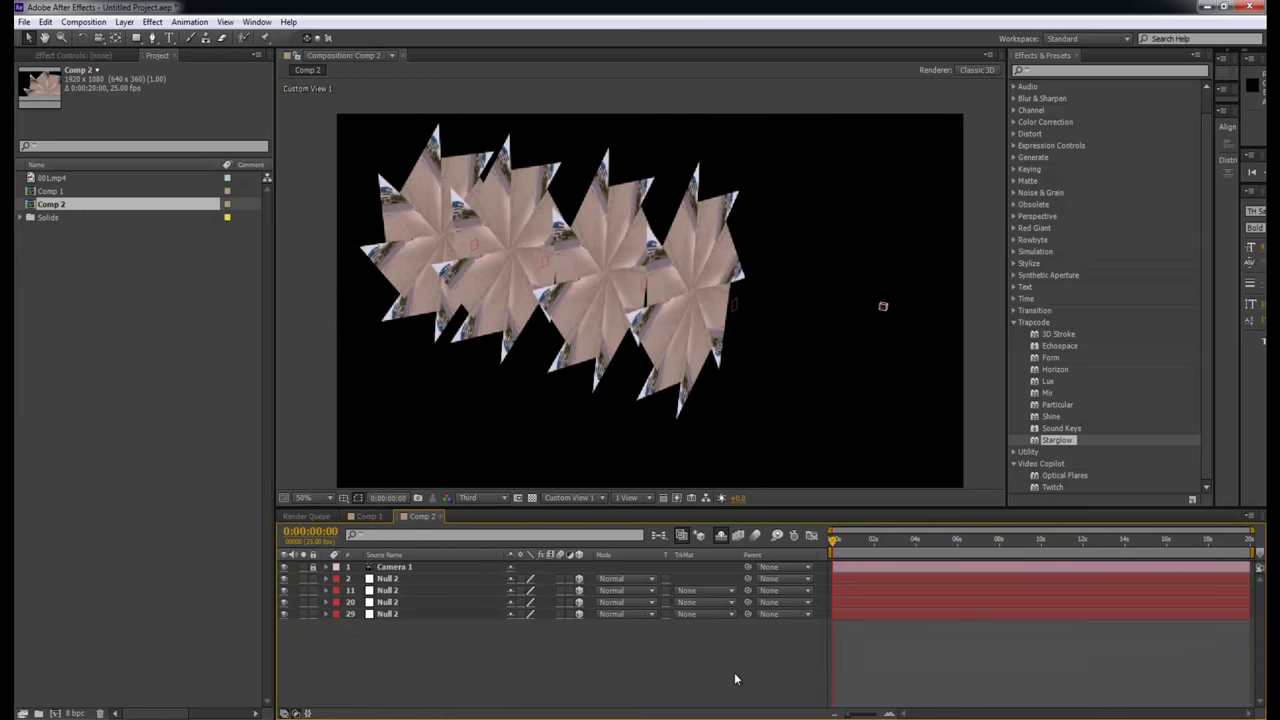
pyautogui.hotkey('ctrl', 'shift', 's')
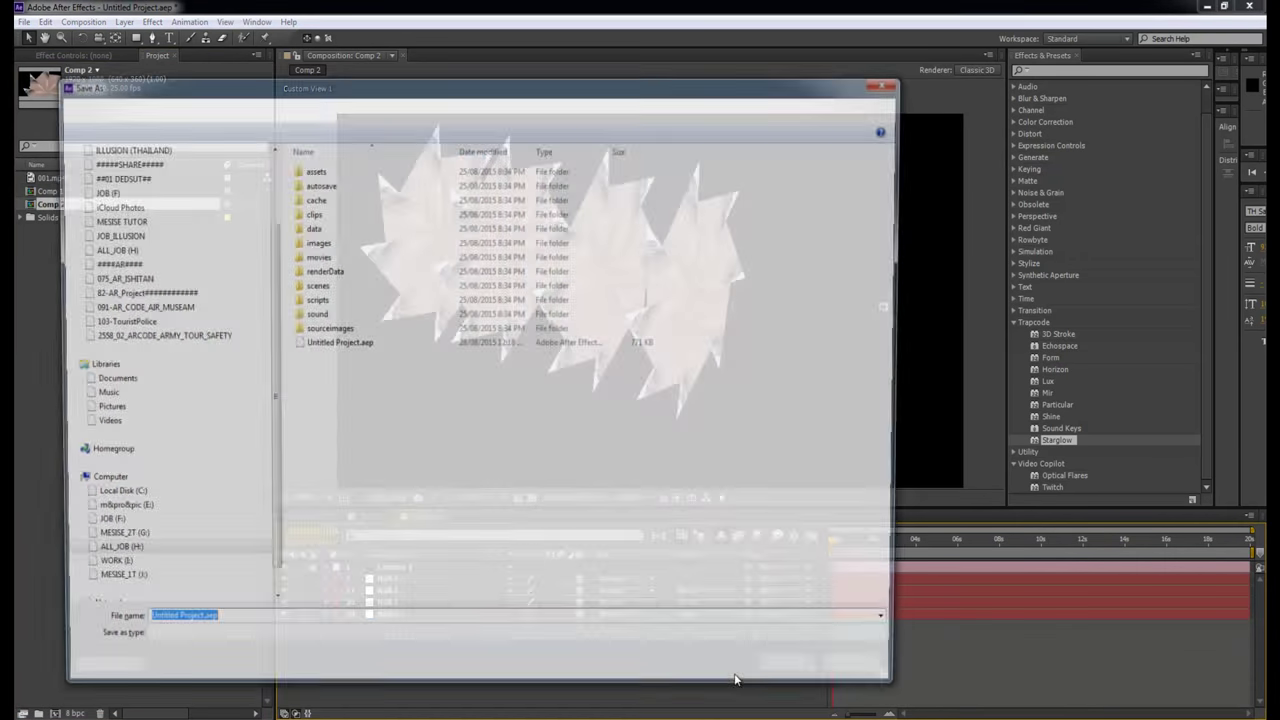
pyautogui.click(800, 675)
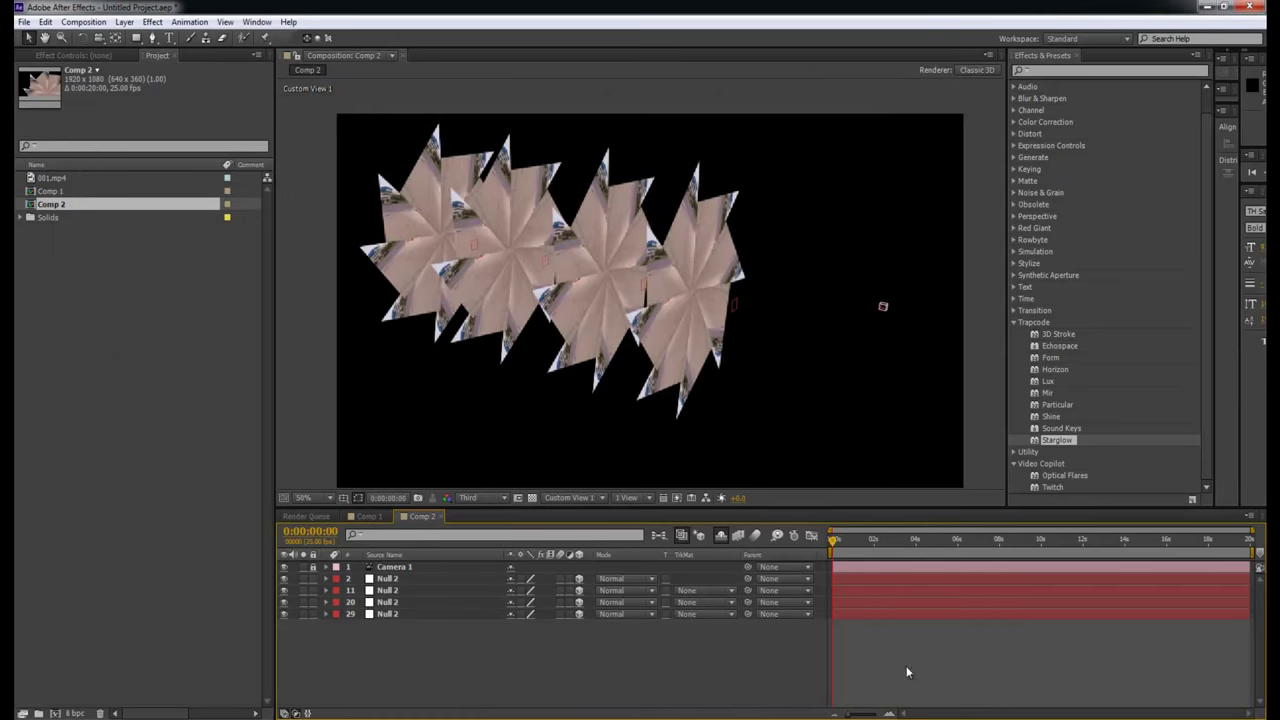
# Scrub through Comp 2 to check the rotating segments, and return to its first frame.
pyautogui.moveTo(845, 545); pyautogui.dragTo(768, 590)
pyautogui.click(855, 540)
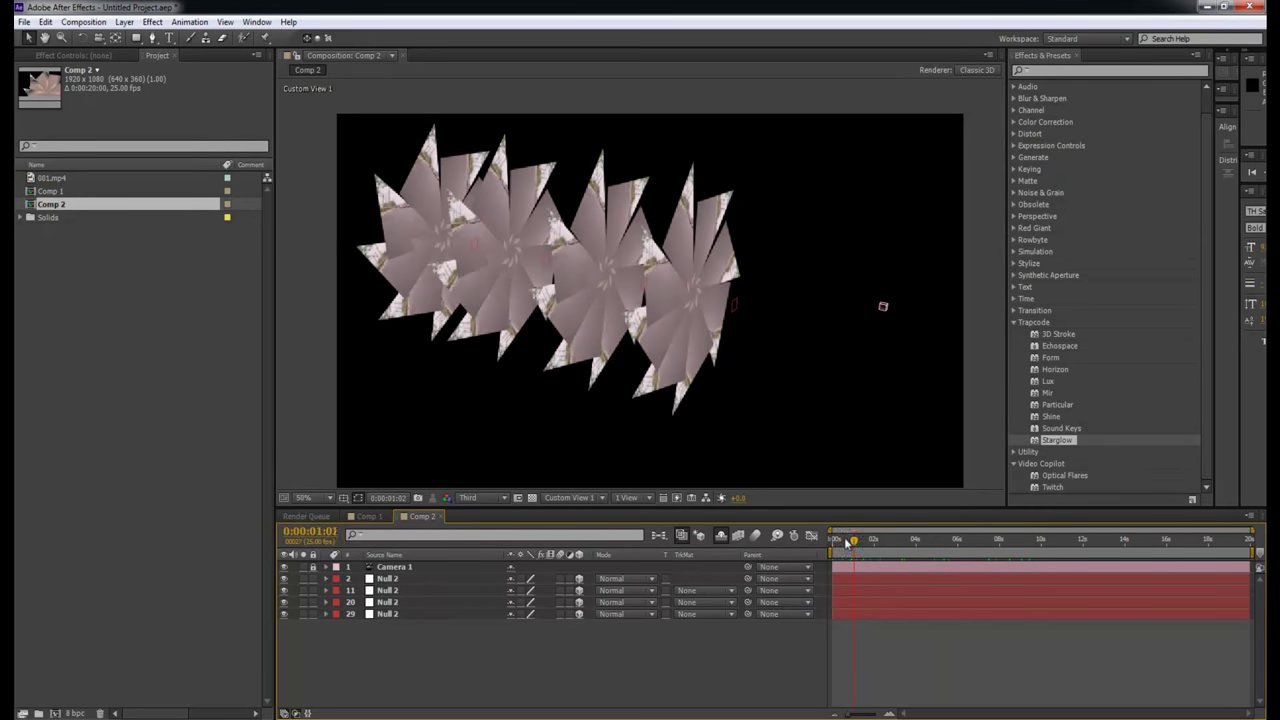
pyautogui.moveTo(855, 534); pyautogui.dragTo(759, 552)
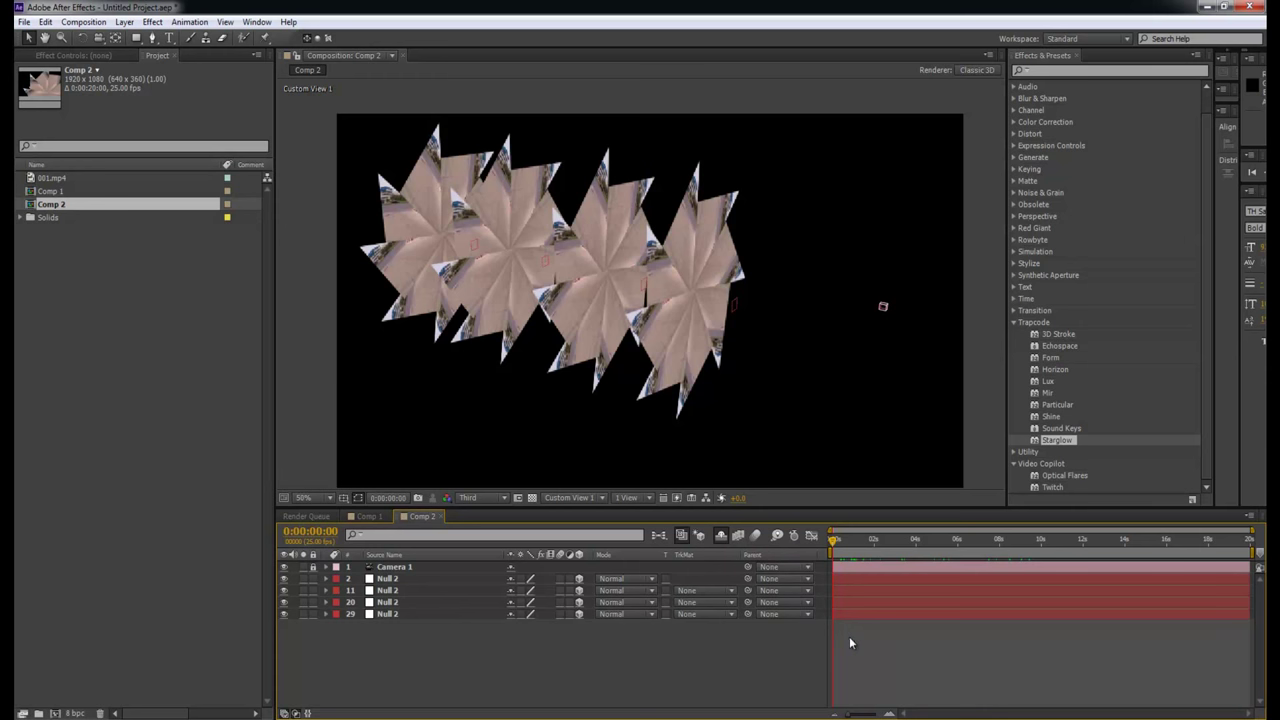
pyautogui.moveTo(834, 540); pyautogui.dragTo(964, 543)
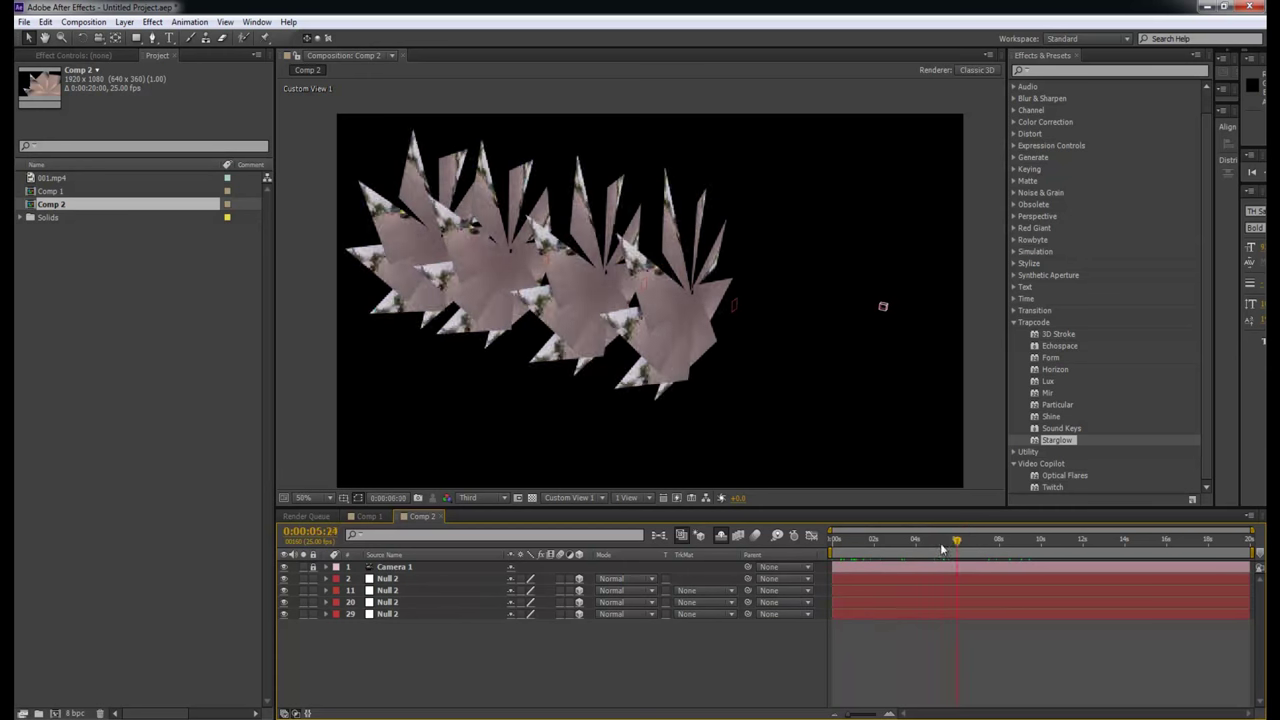
pyautogui.press('Home')
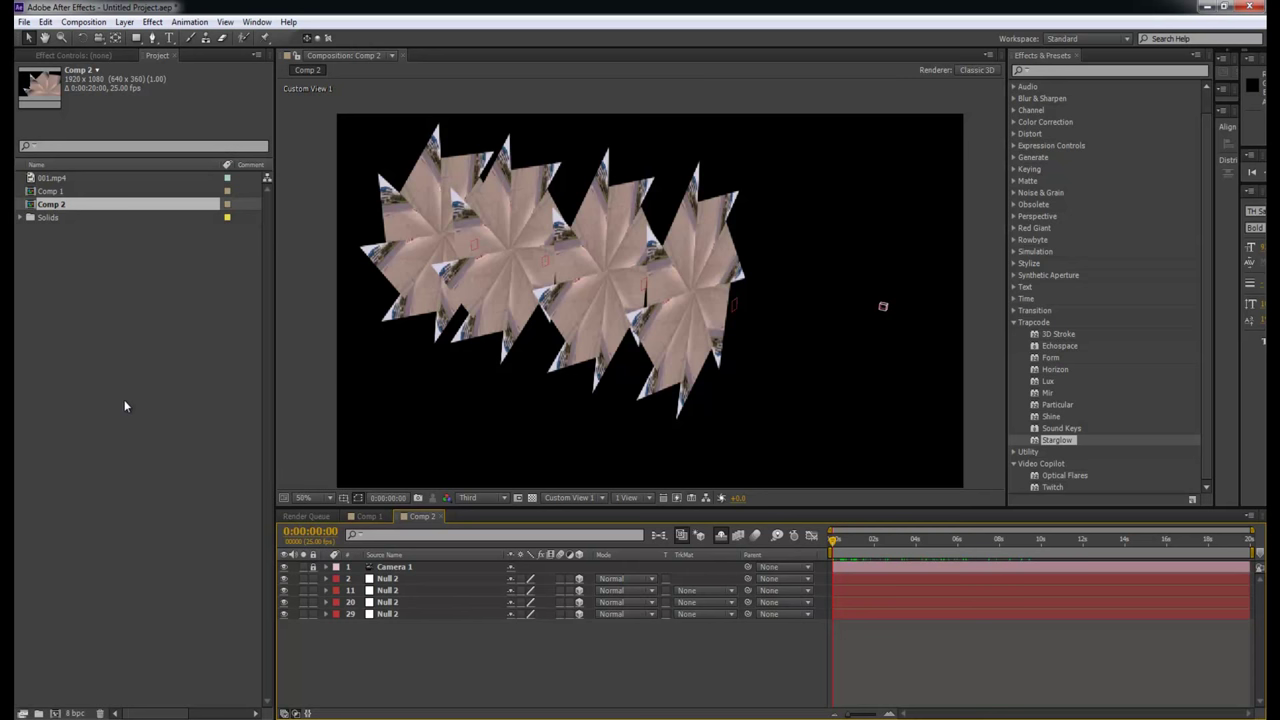
# Import the RC airliner video, the original_433448 JPG image, ptt_03 #1.mp4 and ptt01 #1.mp4 into the project.
pyautogui.click(21, 338)
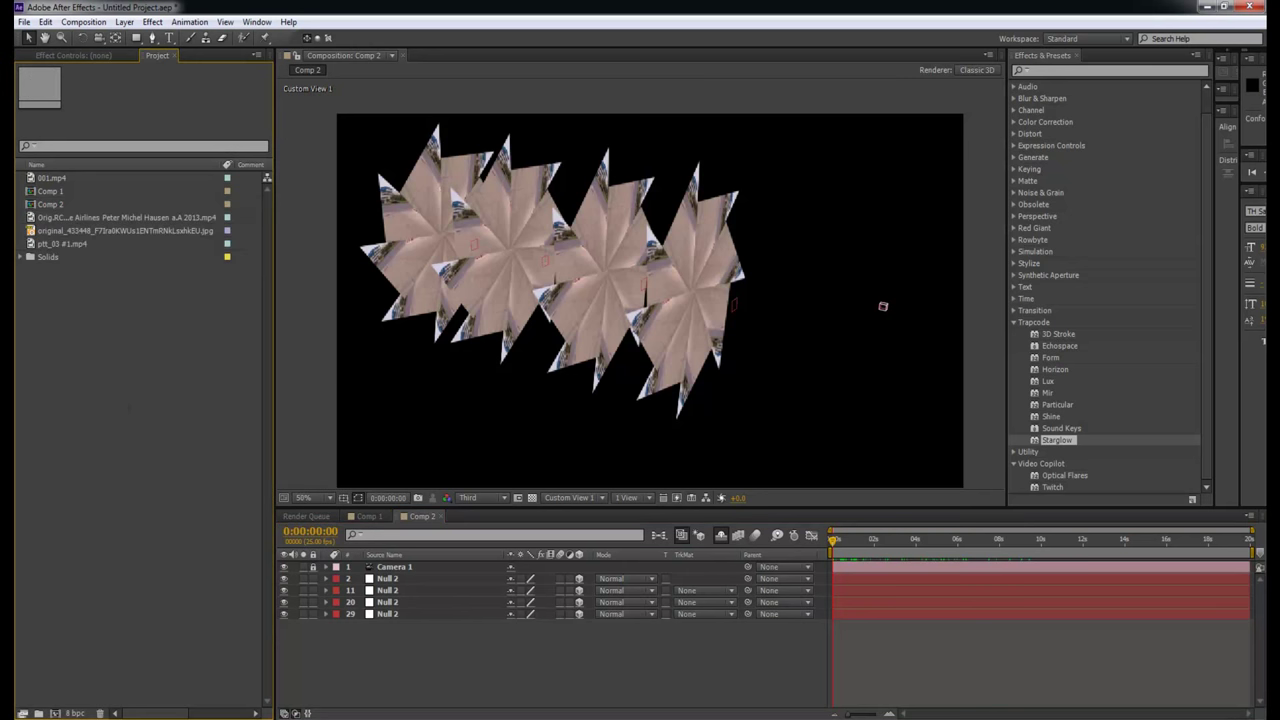
pyautogui.moveTo(15, 324); pyautogui.dragTo(126, 386)
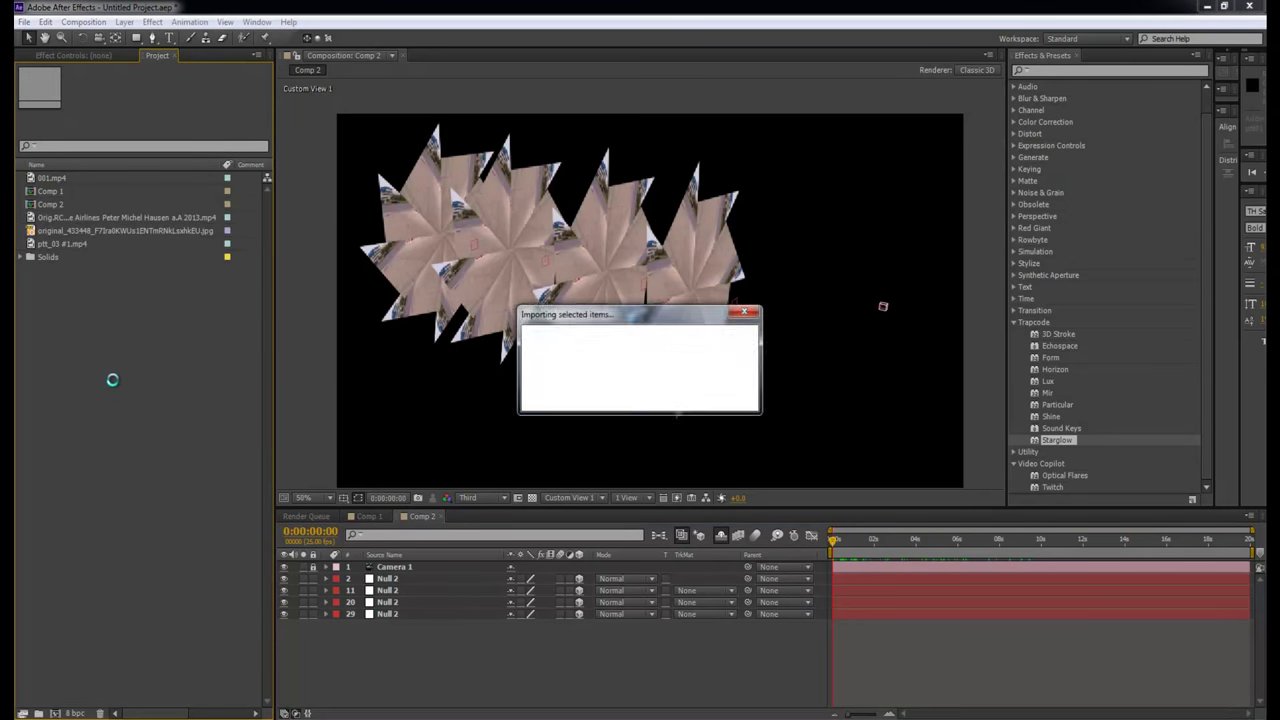
pyautogui.click(124, 372)
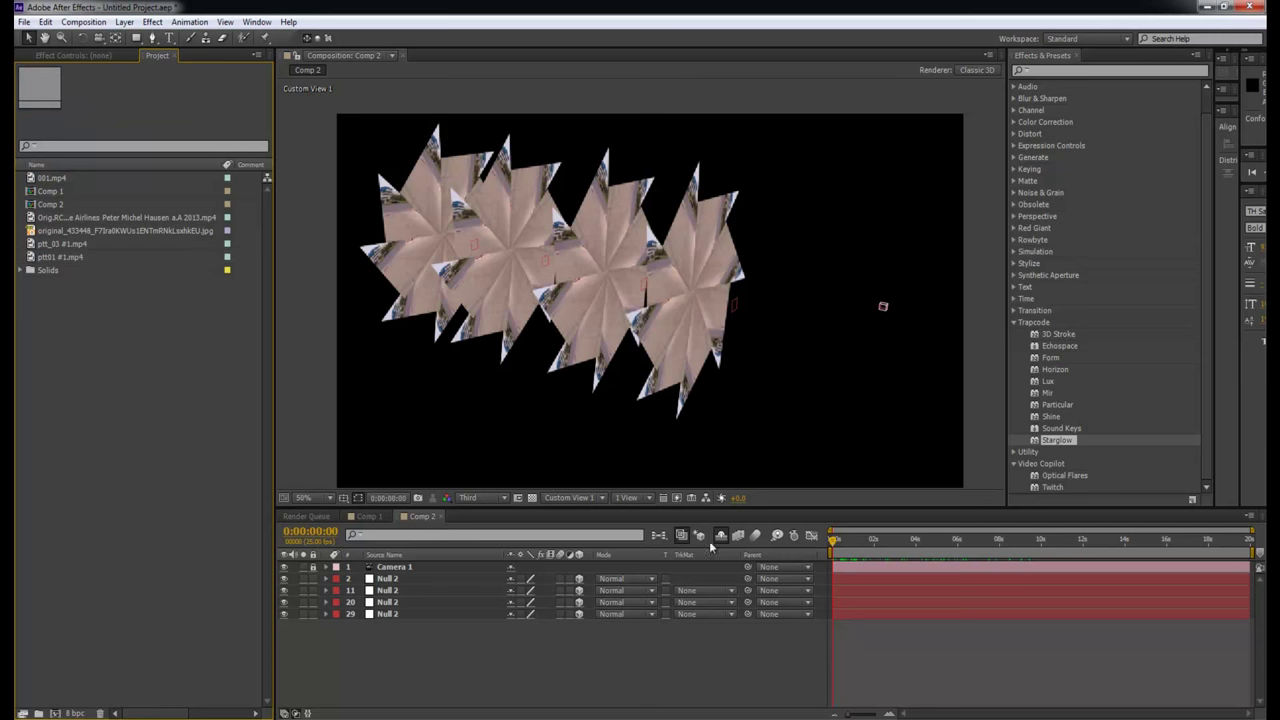
# Reveal the shy 001.mp4 layers in Comp 2 and enlarge the timeline area to list more layers.
pyautogui.click(720, 535)
pyautogui.moveTo(775, 505); pyautogui.dragTo(770, 366)
pyautogui.click(145, 343)
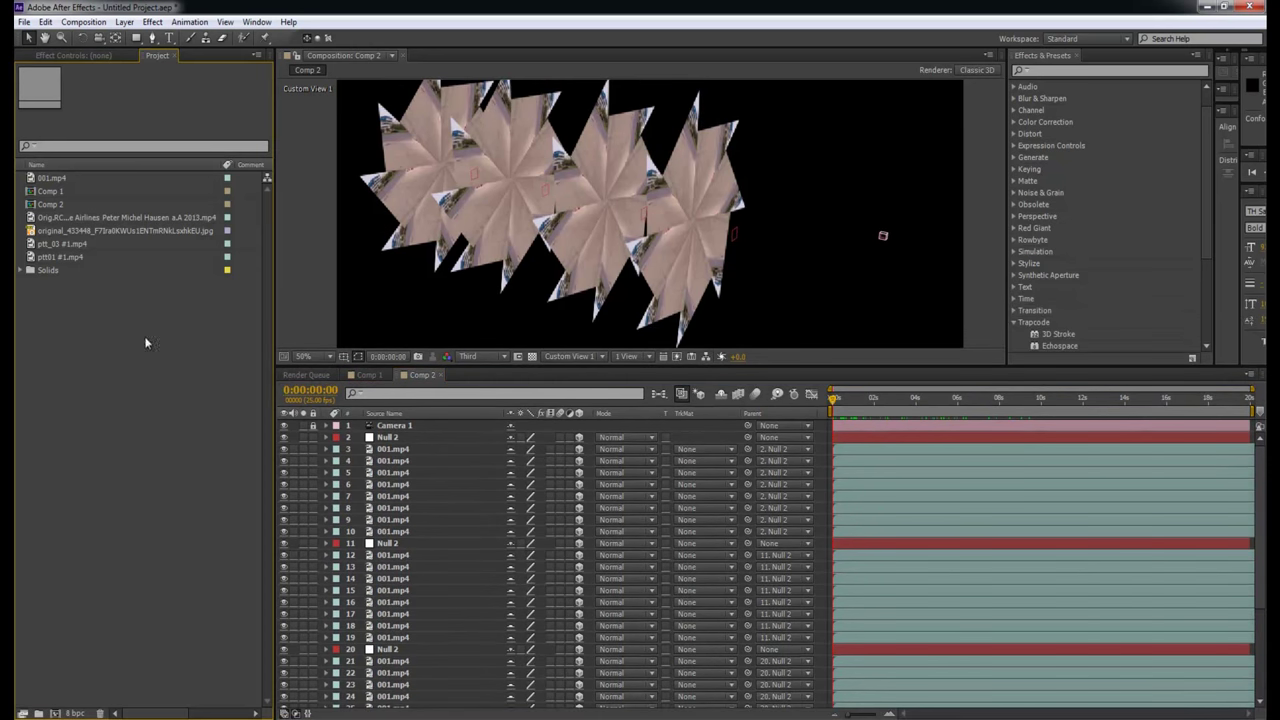
# Create a 20-second HDTV 1080 25 composition, add ptt_03 #1.mp4 to it and scale the clip to fill the frame.
pyautogui.click(66, 244)
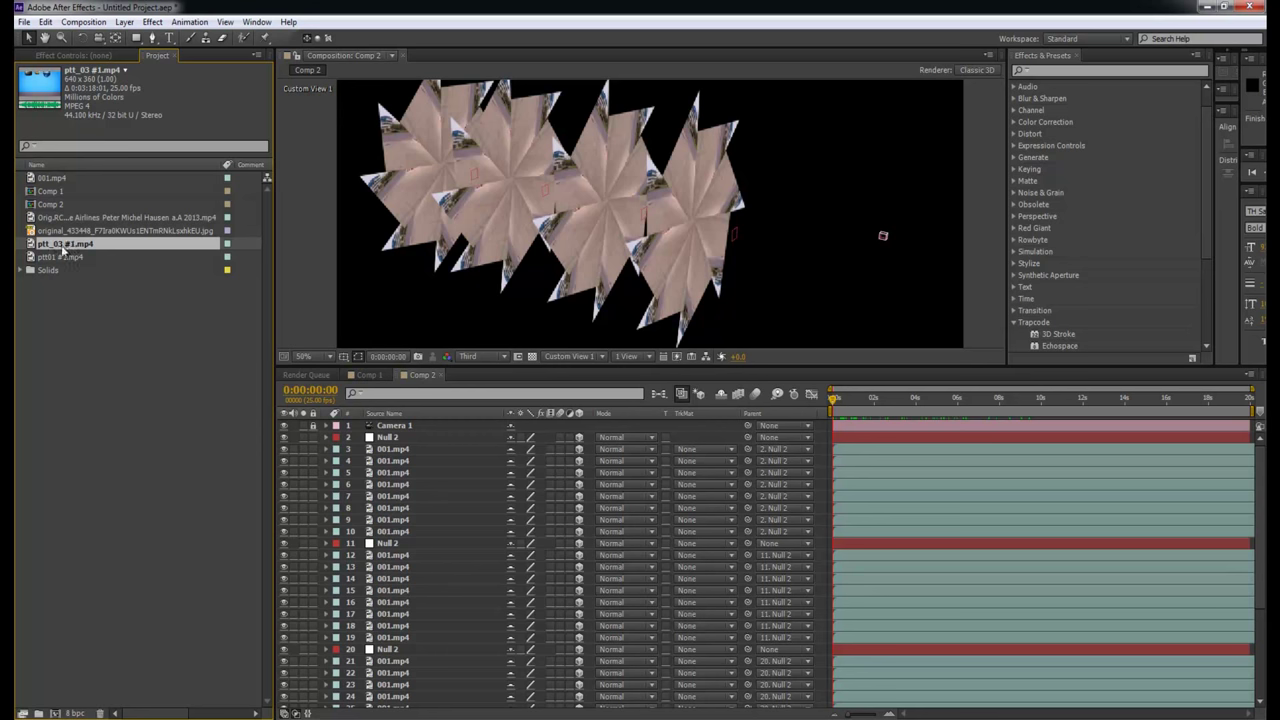
pyautogui.click(107, 549)
pyautogui.click(57, 711)
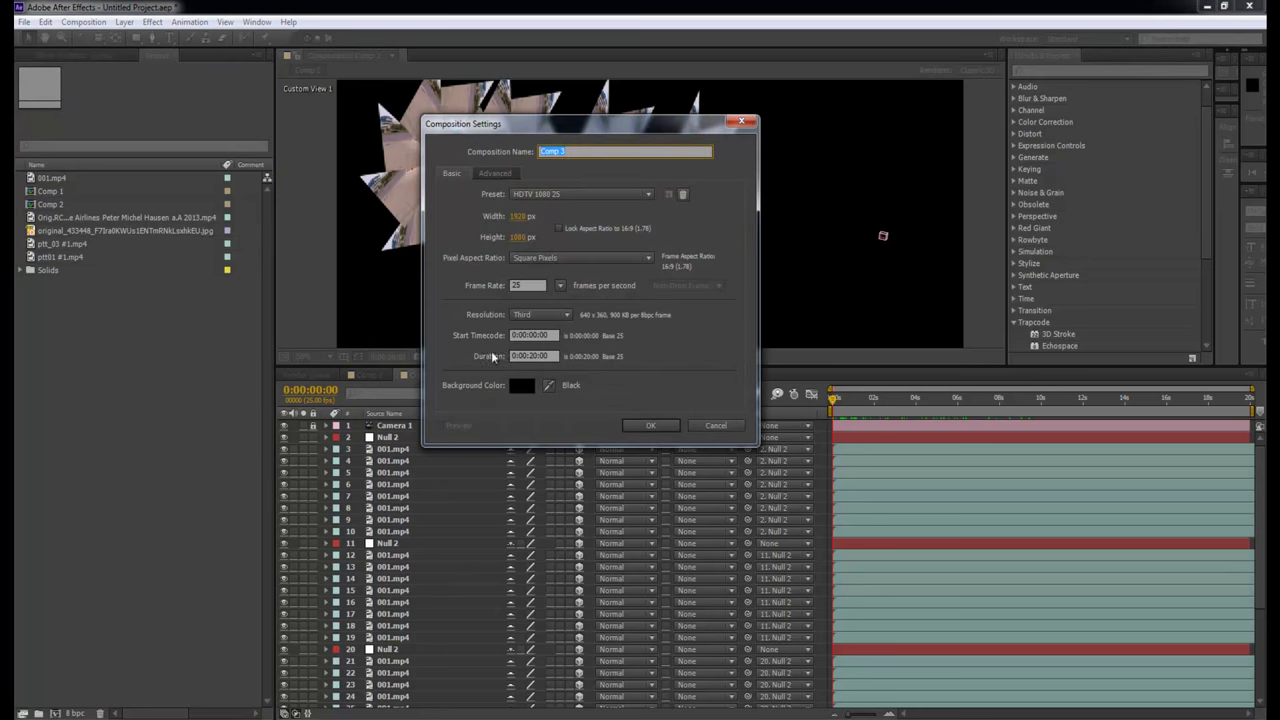
pyautogui.click(652, 428)
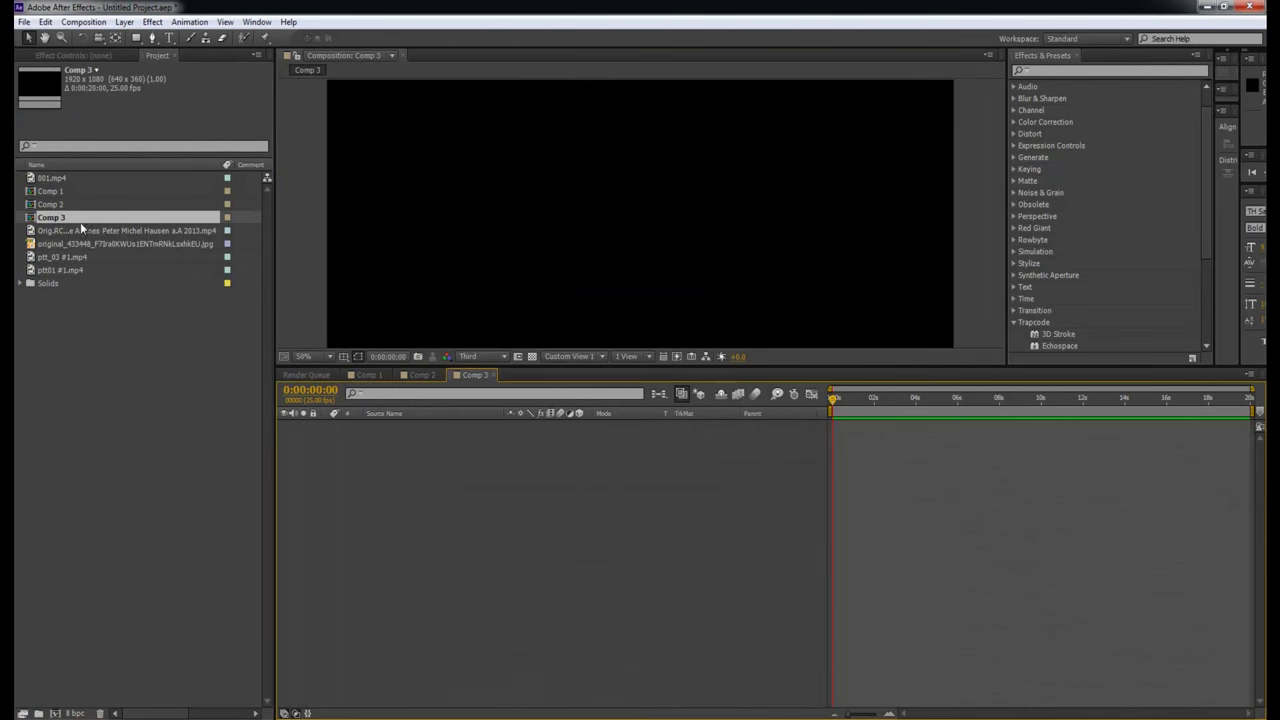
pyautogui.click(62, 258)
pyautogui.moveTo(62, 258); pyautogui.dragTo(372, 531)
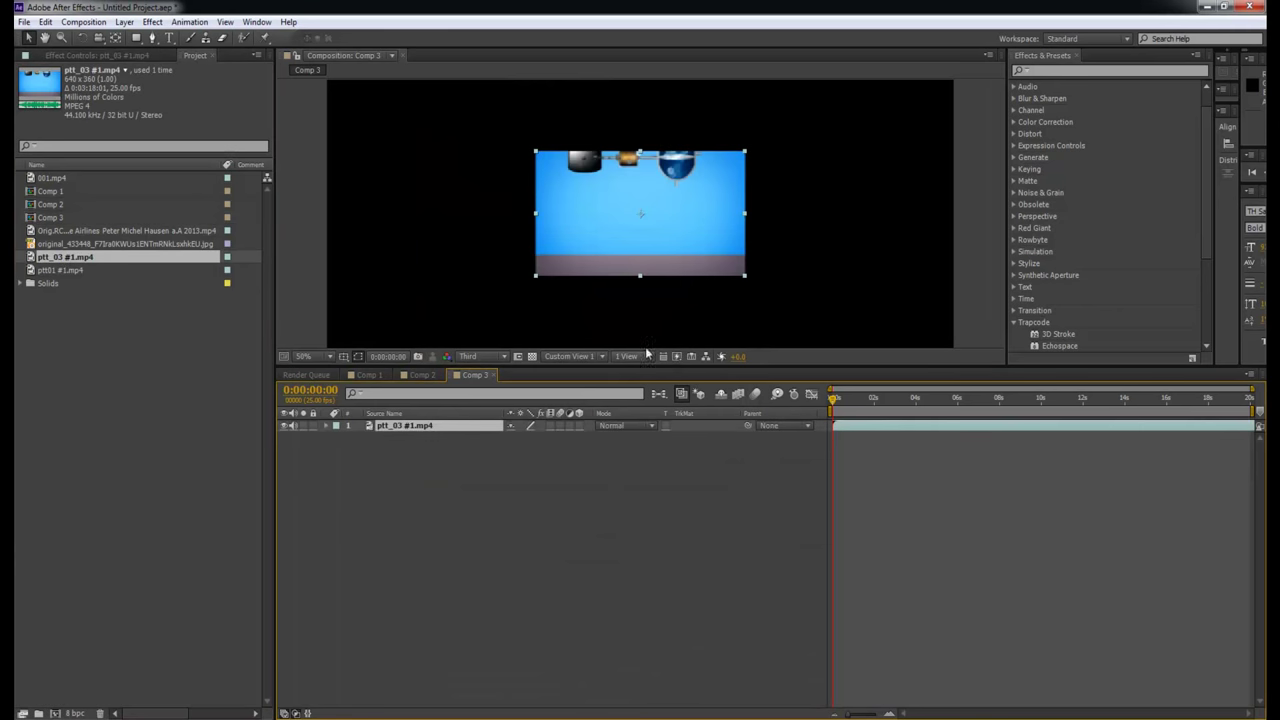
pyautogui.scroll(-2, 760, 175)
pyautogui.moveTo(694, 184); pyautogui.dragTo(797, 119)
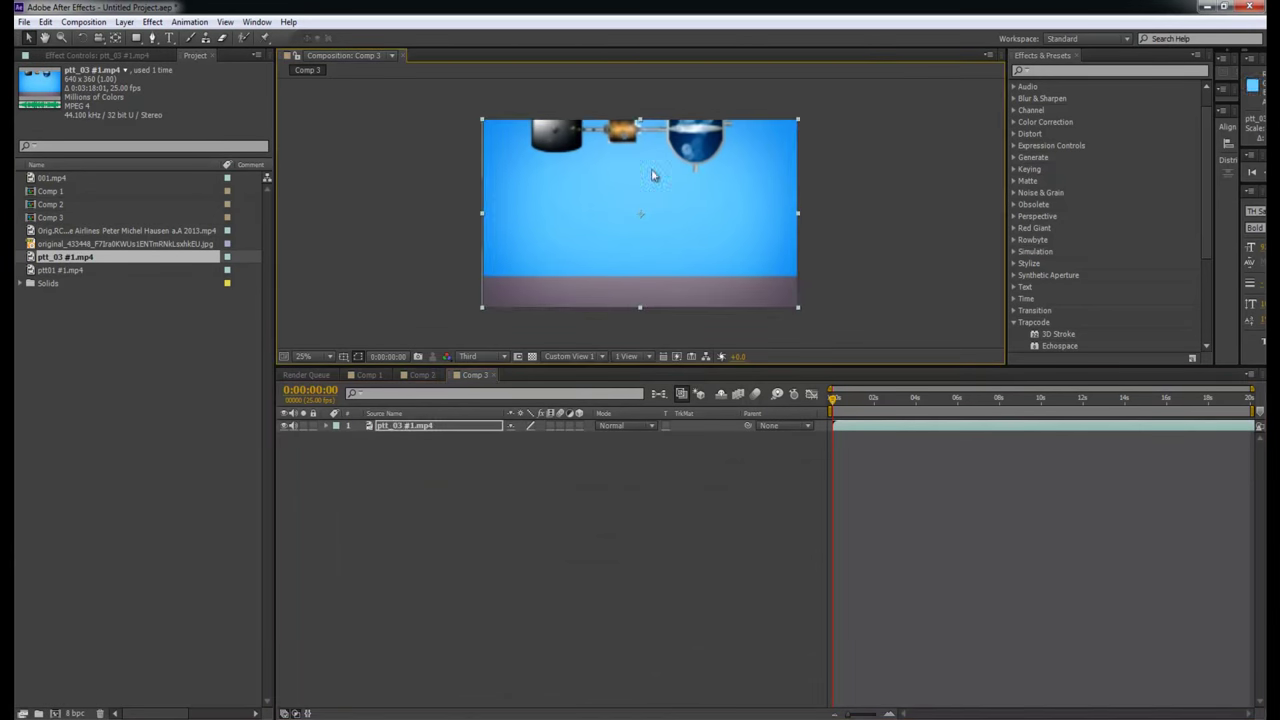
# Create another 20-second HDTV 1080 25 composition, add ptt01 #1.mp4 to it and scale the clip to fill the frame.
pyautogui.click(155, 358)
pyautogui.click(55, 713)
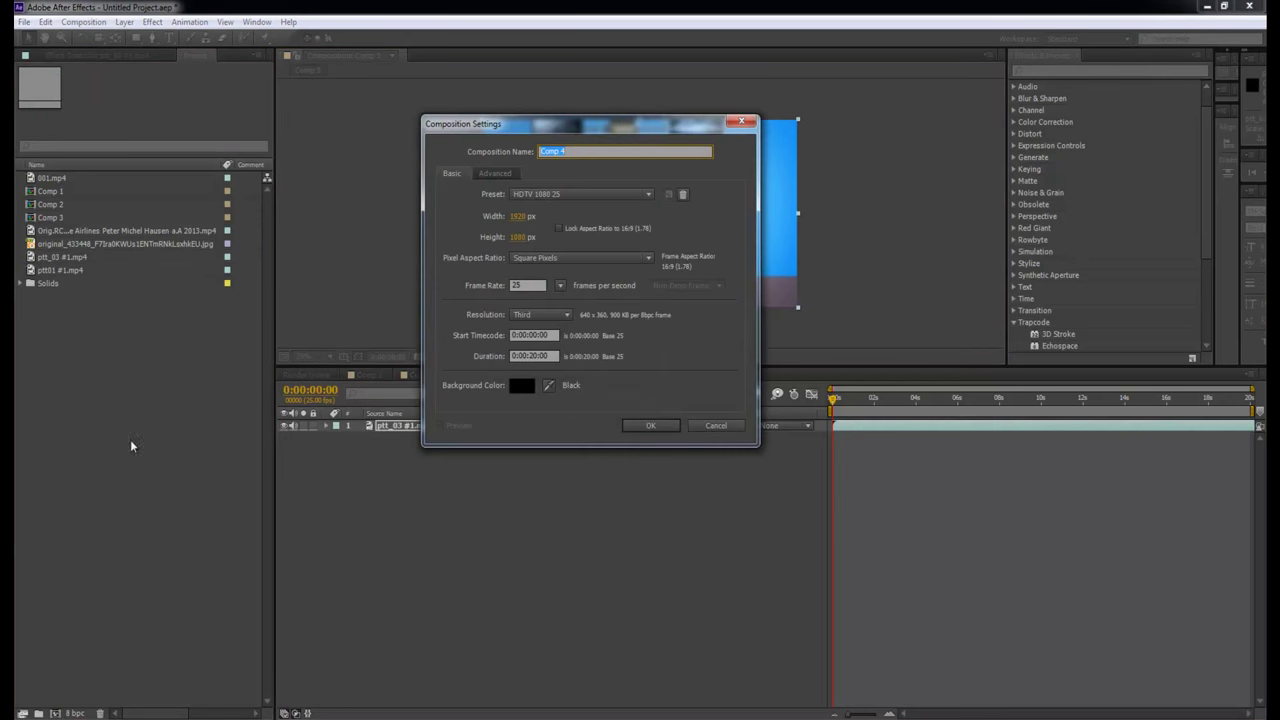
pyautogui.click(650, 425)
pyautogui.moveTo(71, 284); pyautogui.dragTo(530, 496)
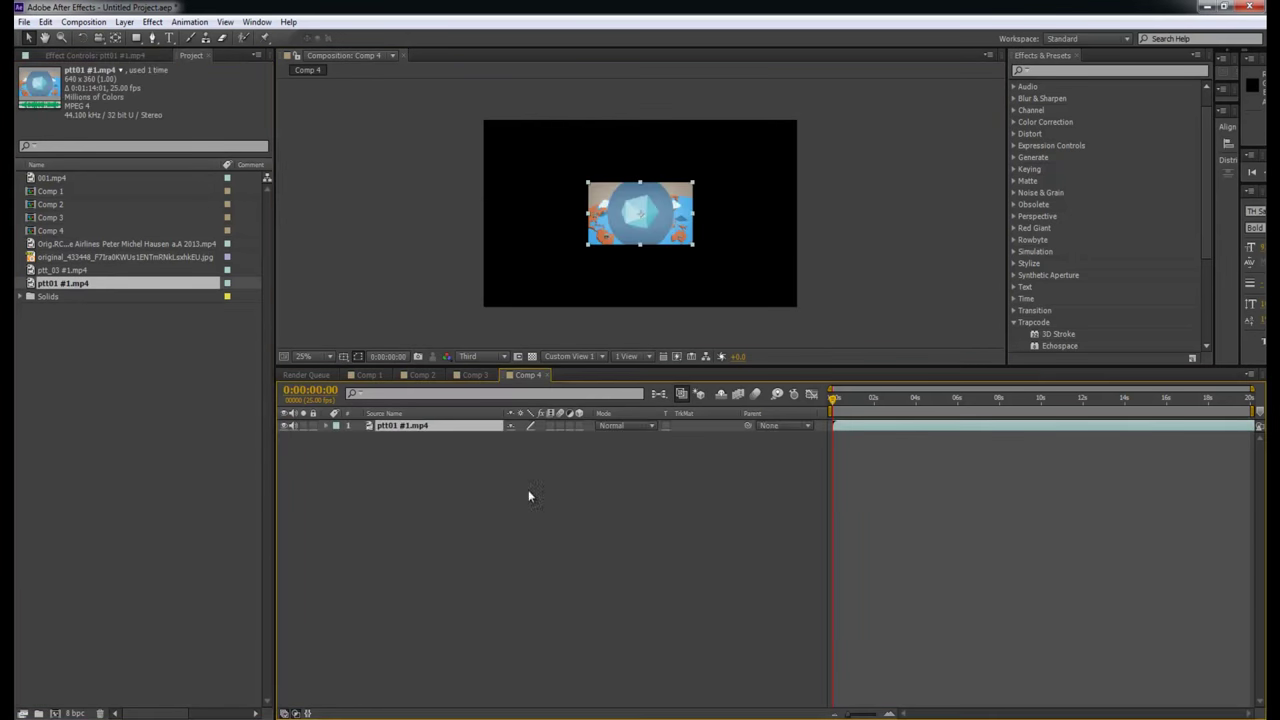
pyautogui.click(694, 183)
pyautogui.moveTo(694, 185); pyautogui.dragTo(797, 119)
pyautogui.click(150, 404)
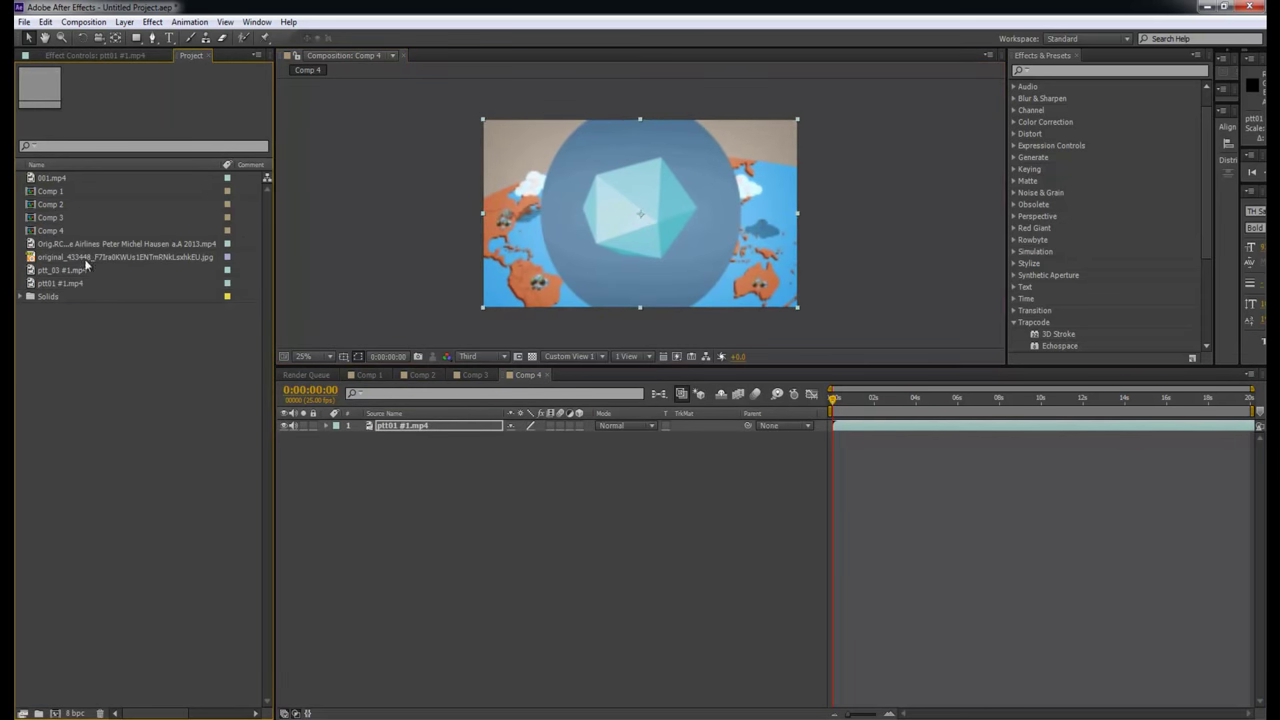
# In Comp 2, replace the source of 001.mp4 layers 3 to 10 with Comp 3.
pyautogui.doubleClick(59, 205)
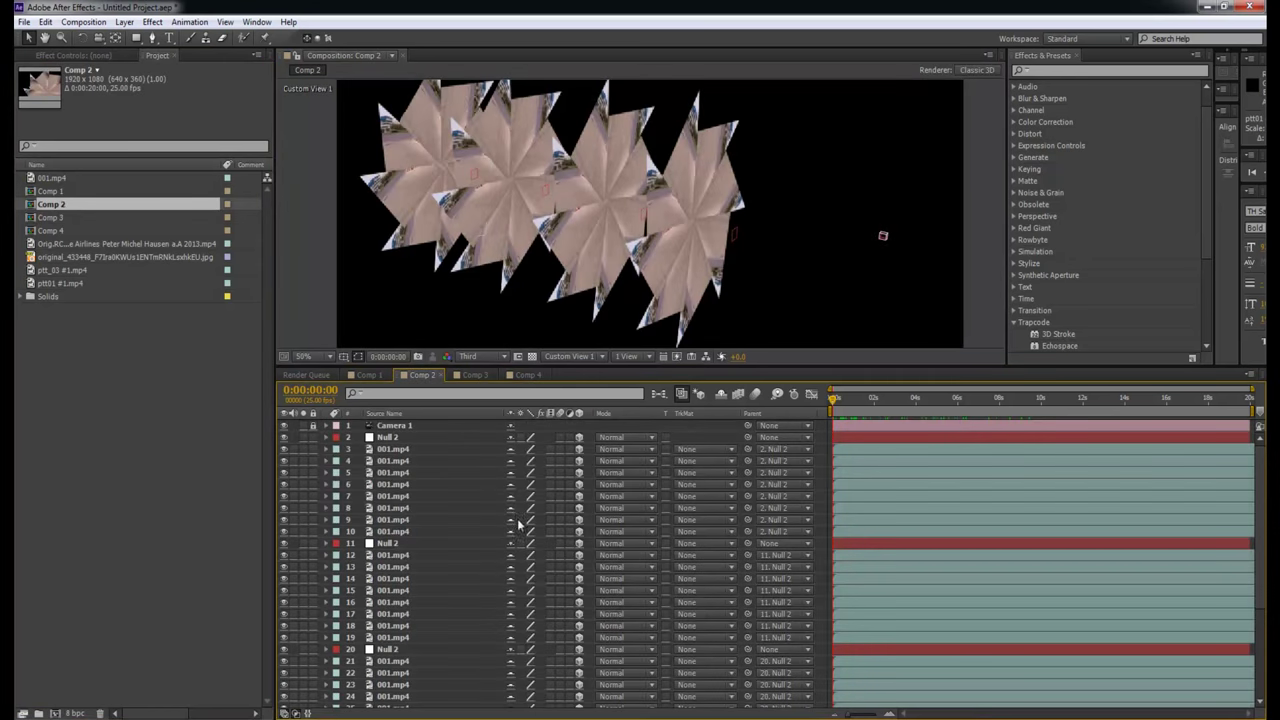
pyautogui.click(400, 531)
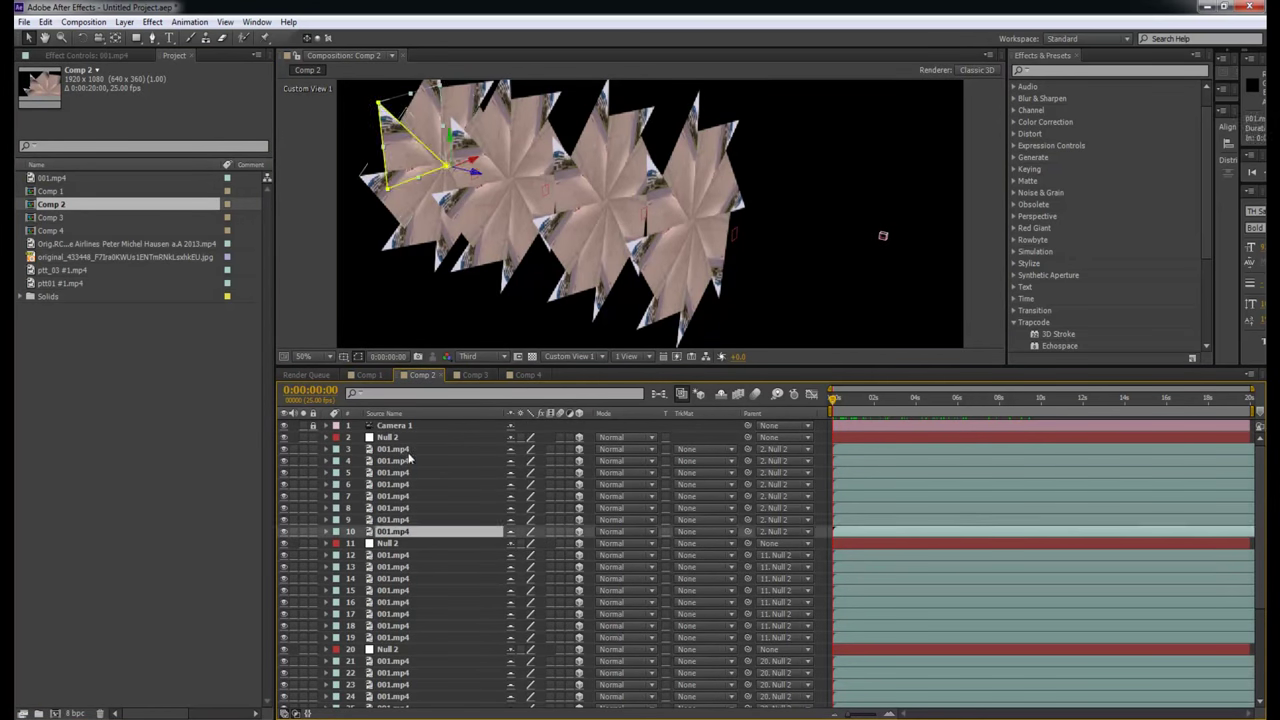
pyautogui.keyDown('shift'); pyautogui.click(408, 451); pyautogui.keyUp('shift')
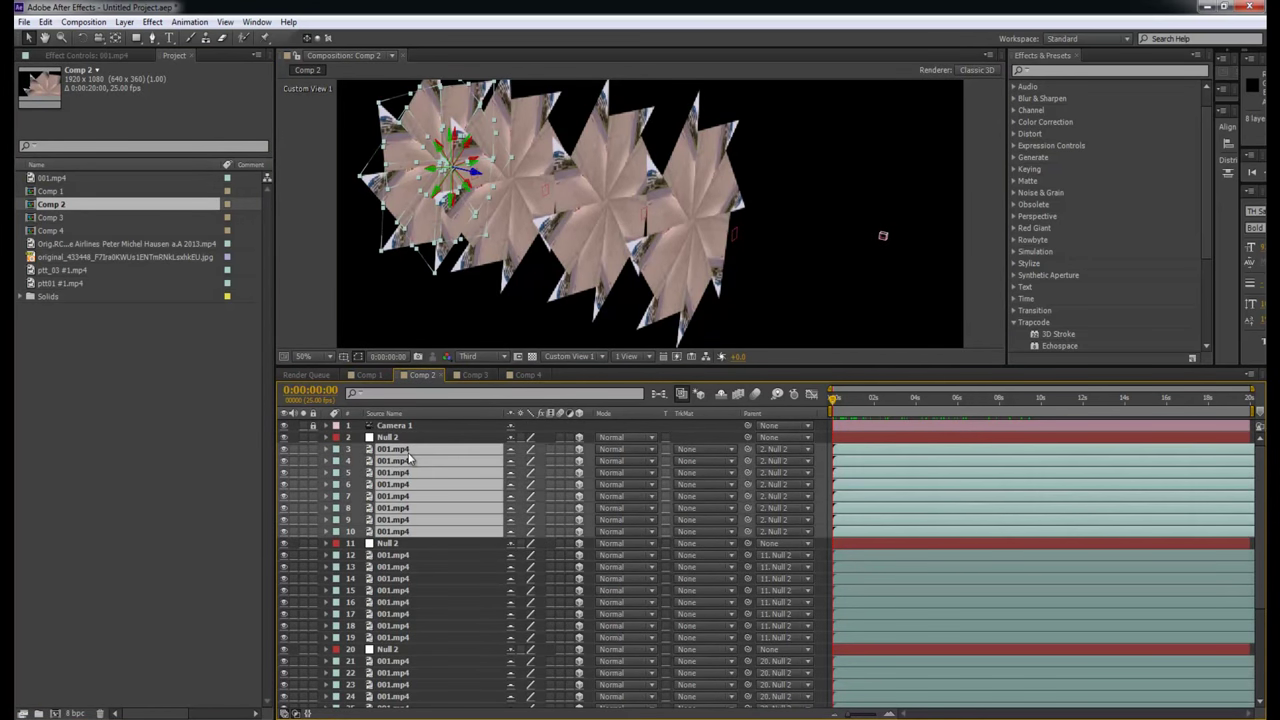
pyautogui.click(67, 218)
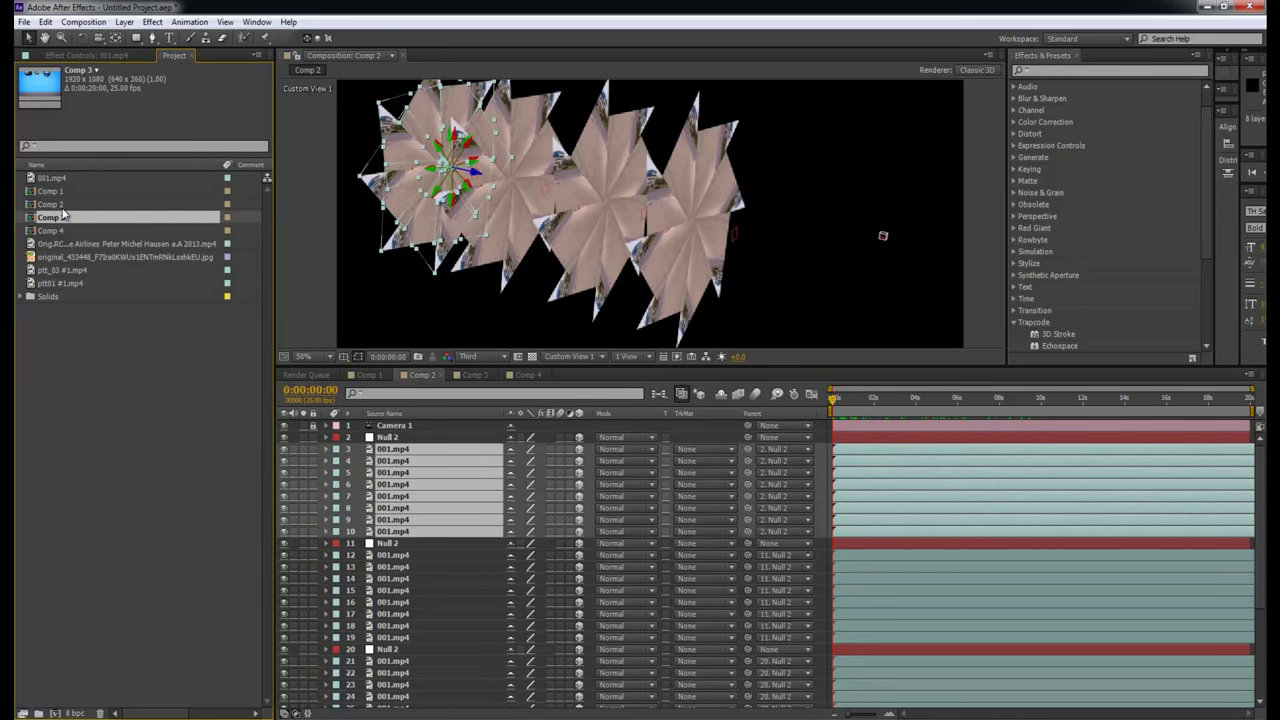
pyautogui.moveTo(57, 222); pyautogui.dragTo(398, 466)
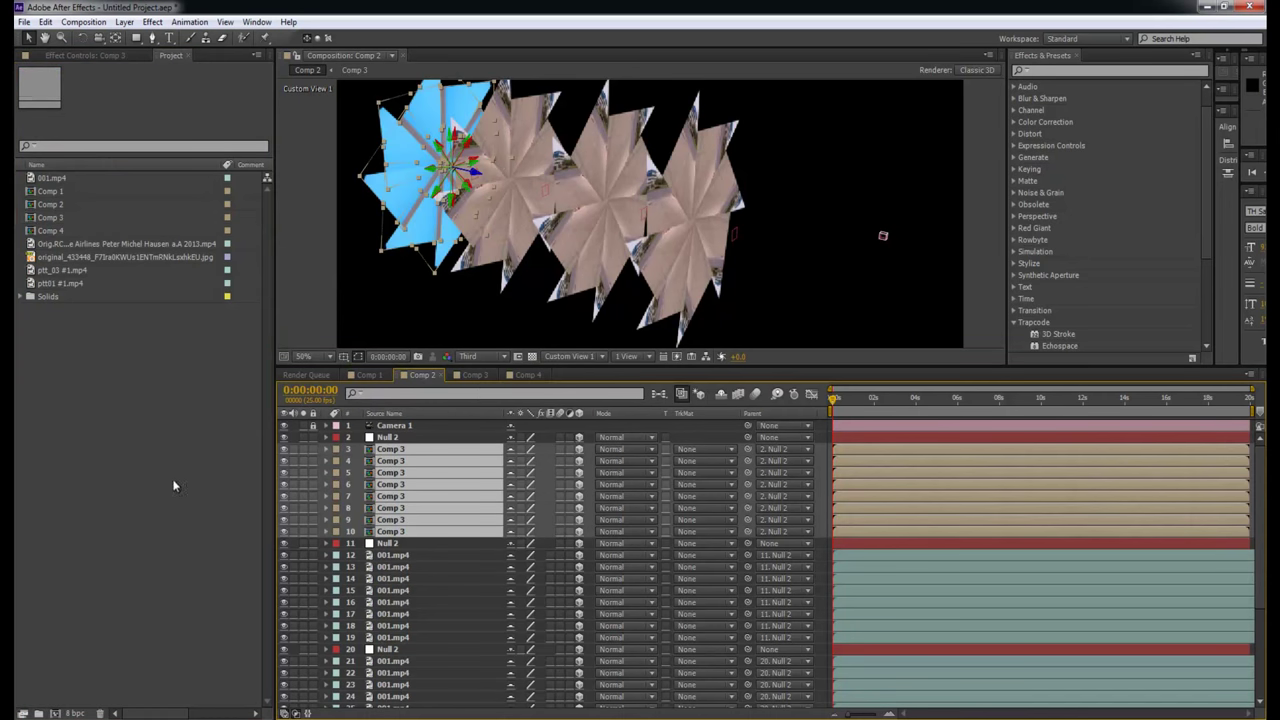
# Replace the source of 001.mp4 layers 12 to 19 with Comp 4.
pyautogui.click(407, 558)
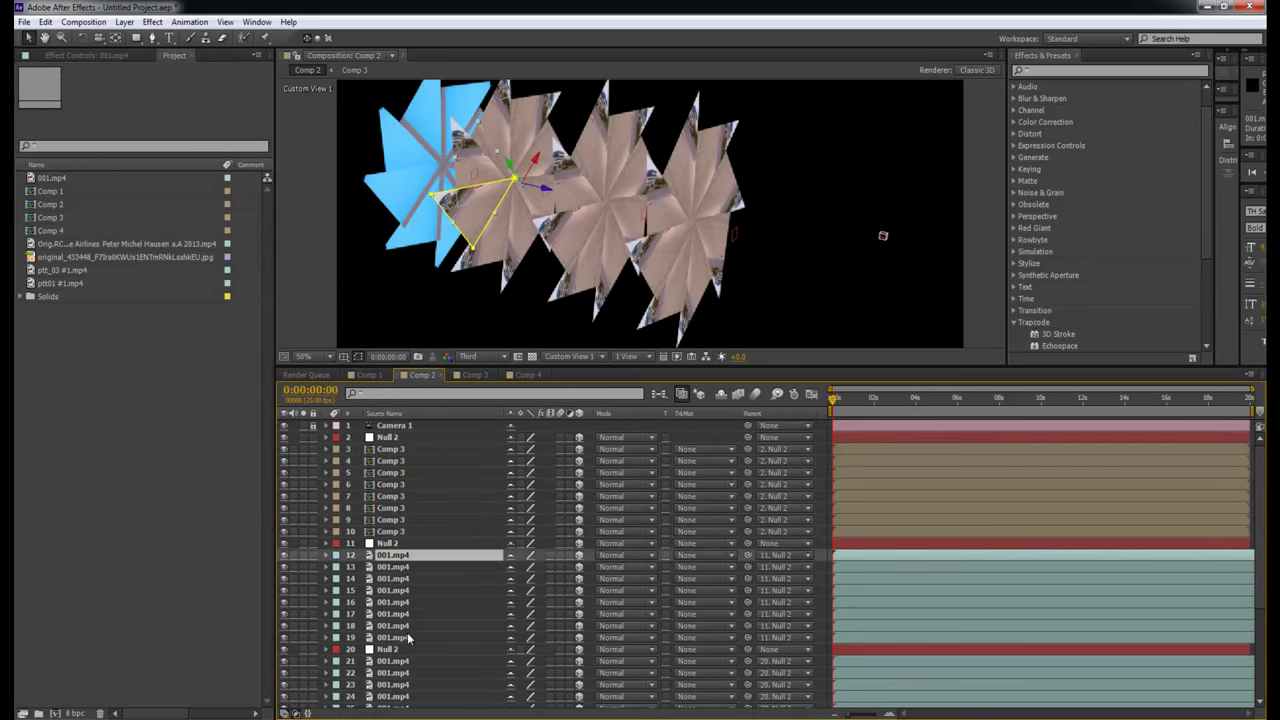
pyautogui.keyDown('shift'); pyautogui.click(407, 634); pyautogui.keyUp('shift')
pyautogui.moveTo(60, 230); pyautogui.dragTo(398, 585)
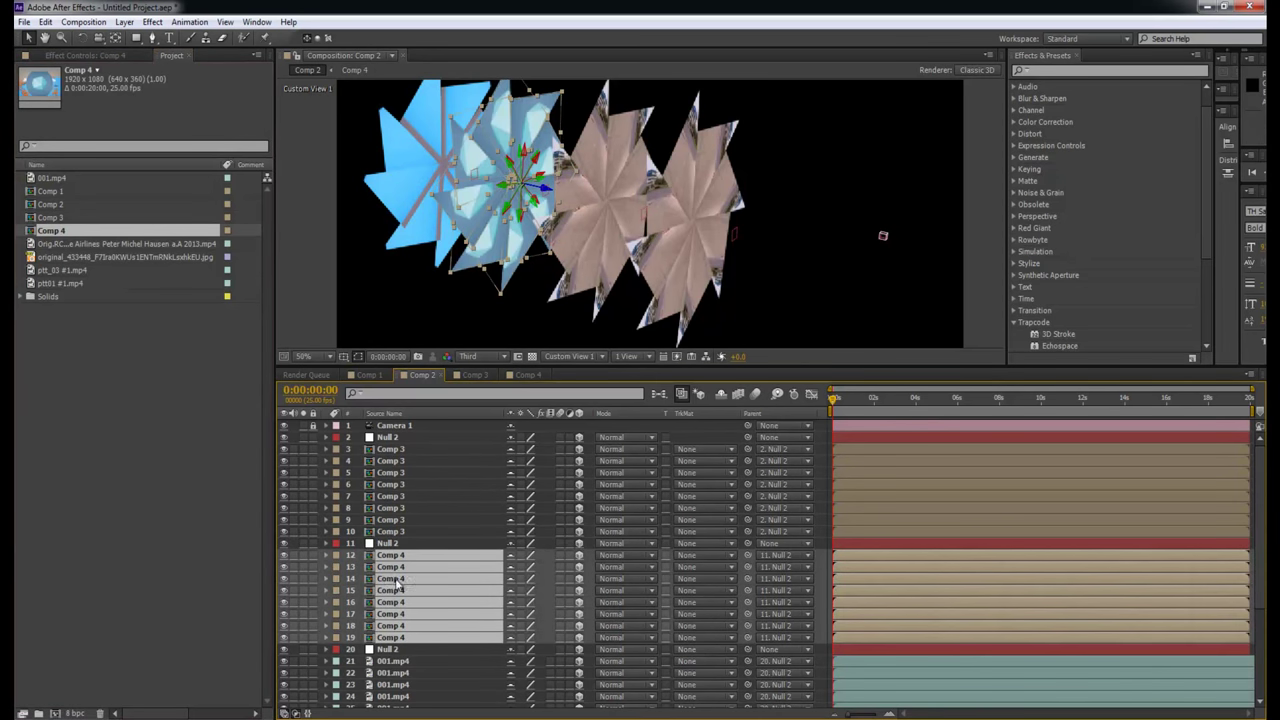
pyautogui.click(203, 509)
# Select 001.mp4 layers 30 to 37, the segments parented to the last null.
pyautogui.scroll(-5, 433, 645)
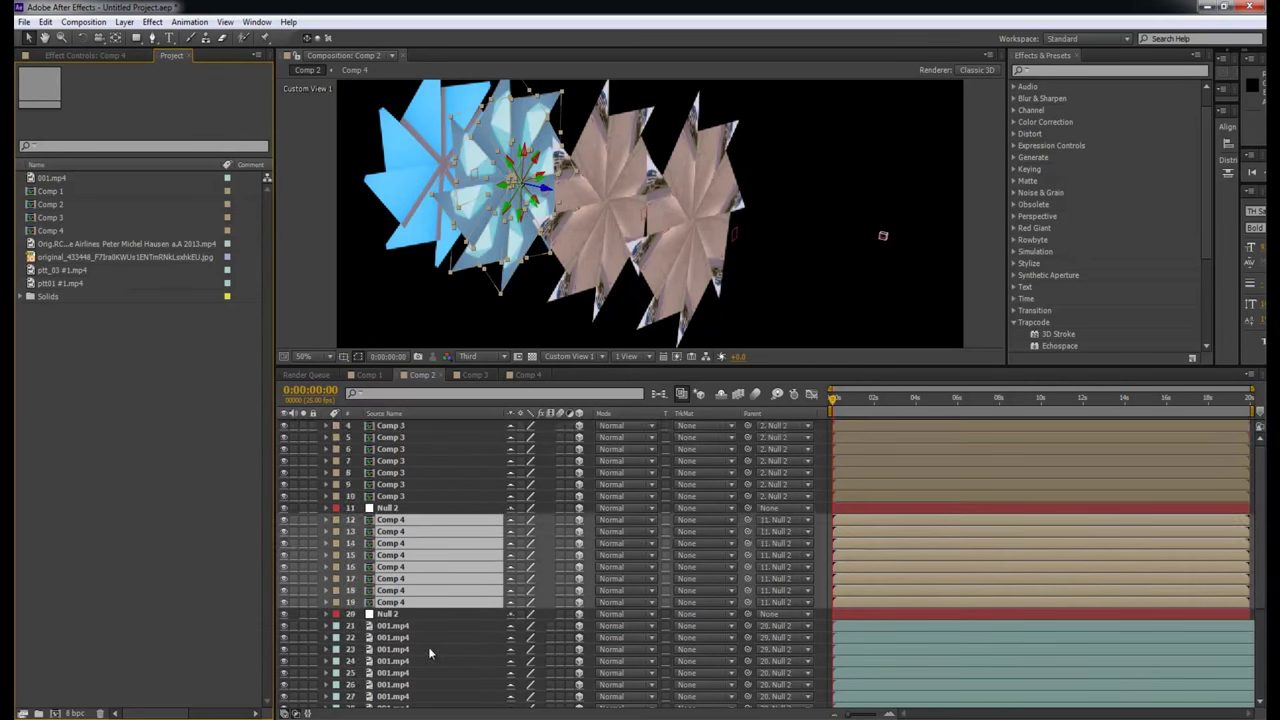
pyautogui.click(401, 618)
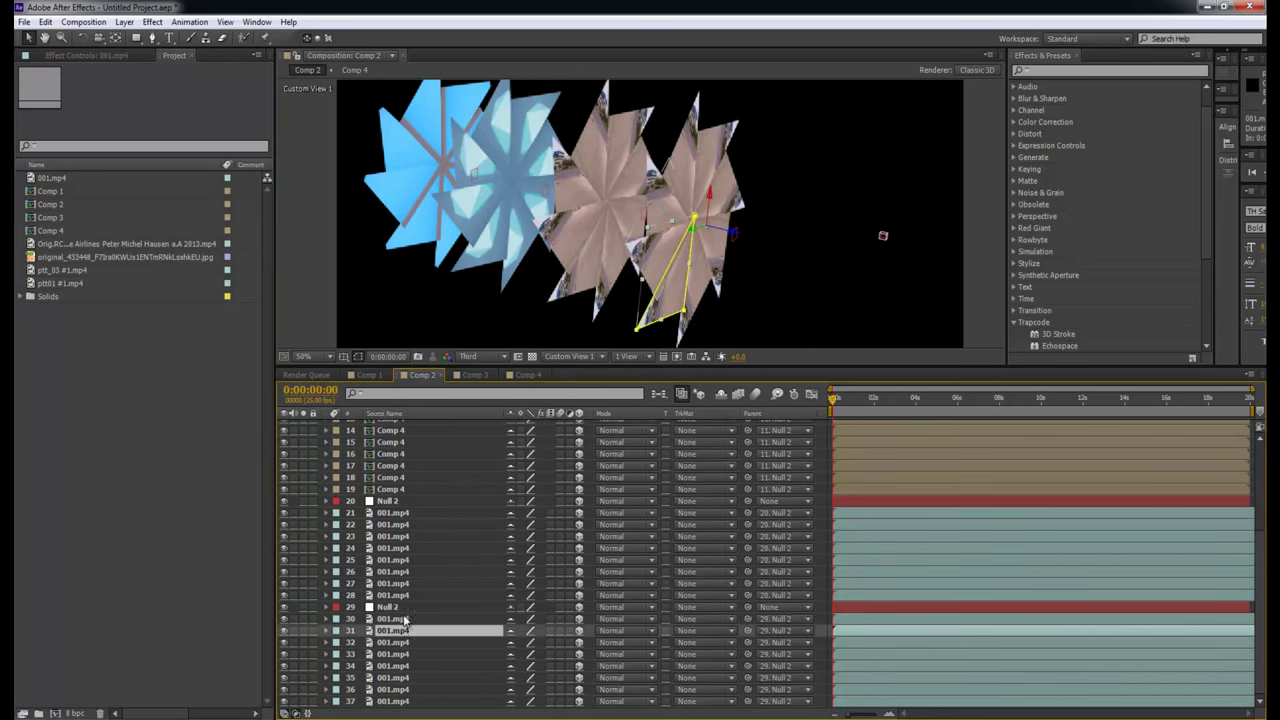
pyautogui.keyDown('shift'); pyautogui.click(398, 702); pyautogui.keyUp('shift')
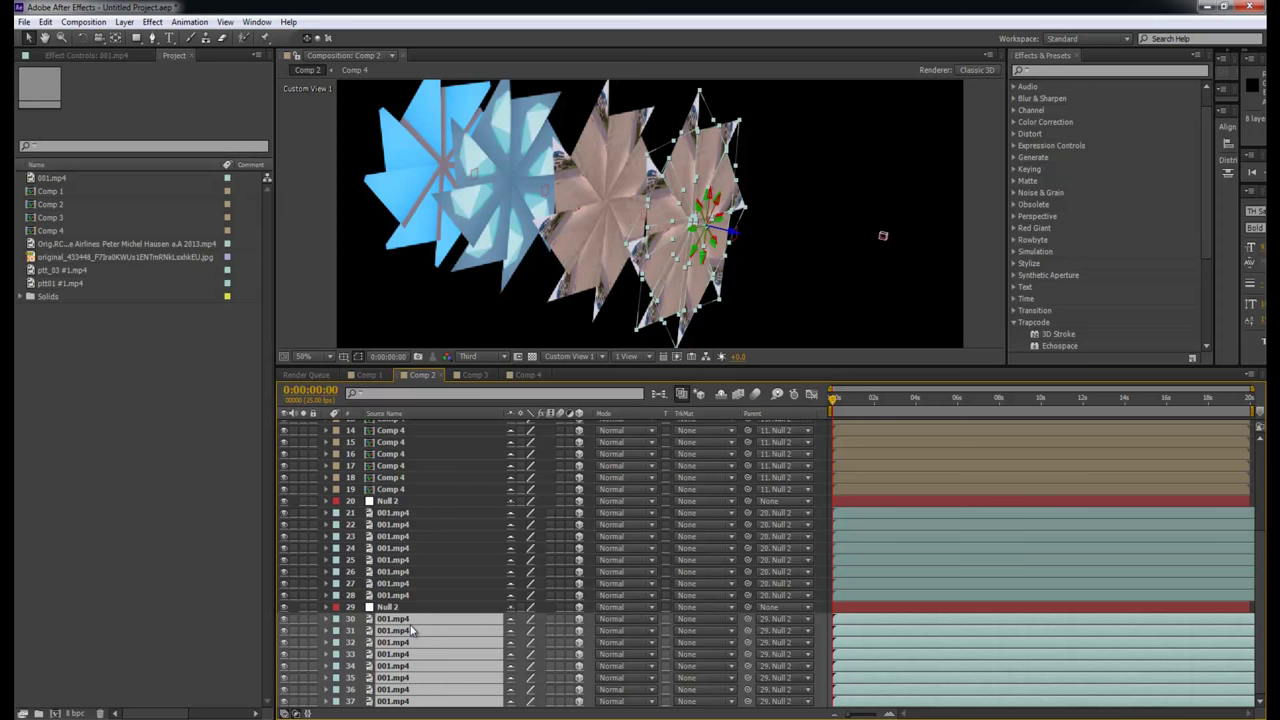
# Create a 20-second 1920 x 1080 composition at 25 fps, add the RC airliner video and scale it to fill the frame.
pyautogui.doubleClick(107, 354)
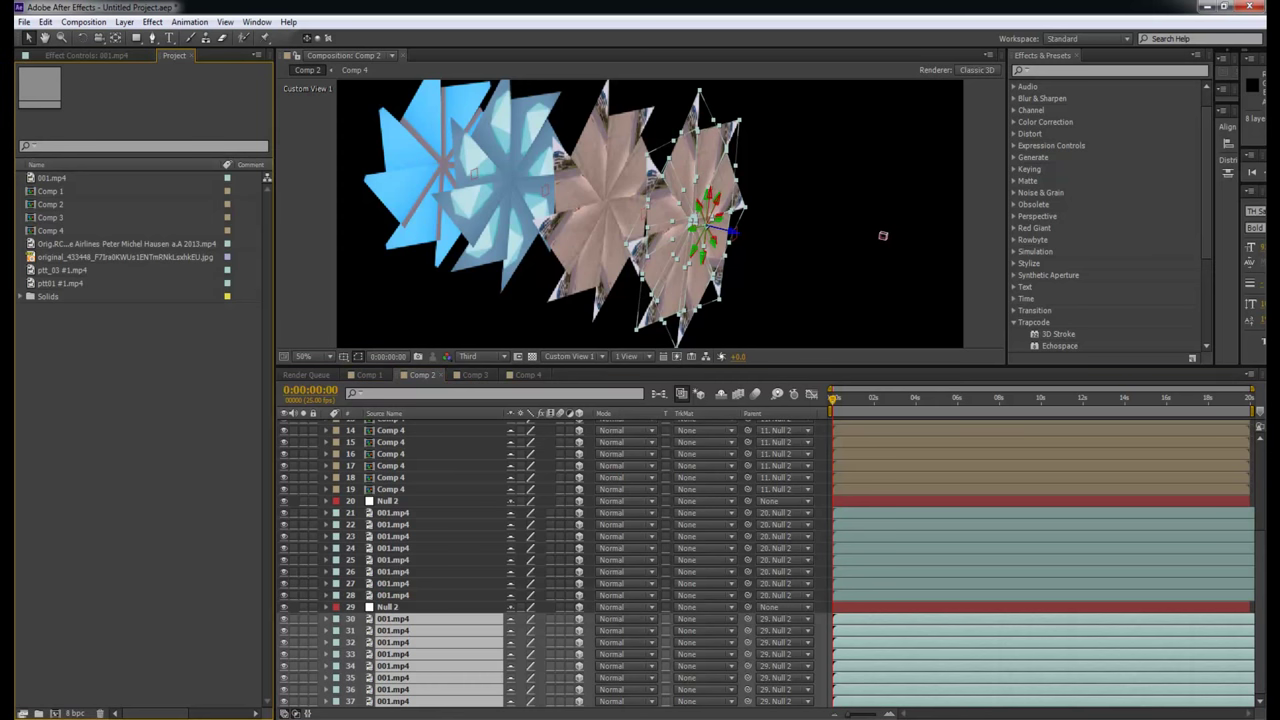
pyautogui.click(130, 245)
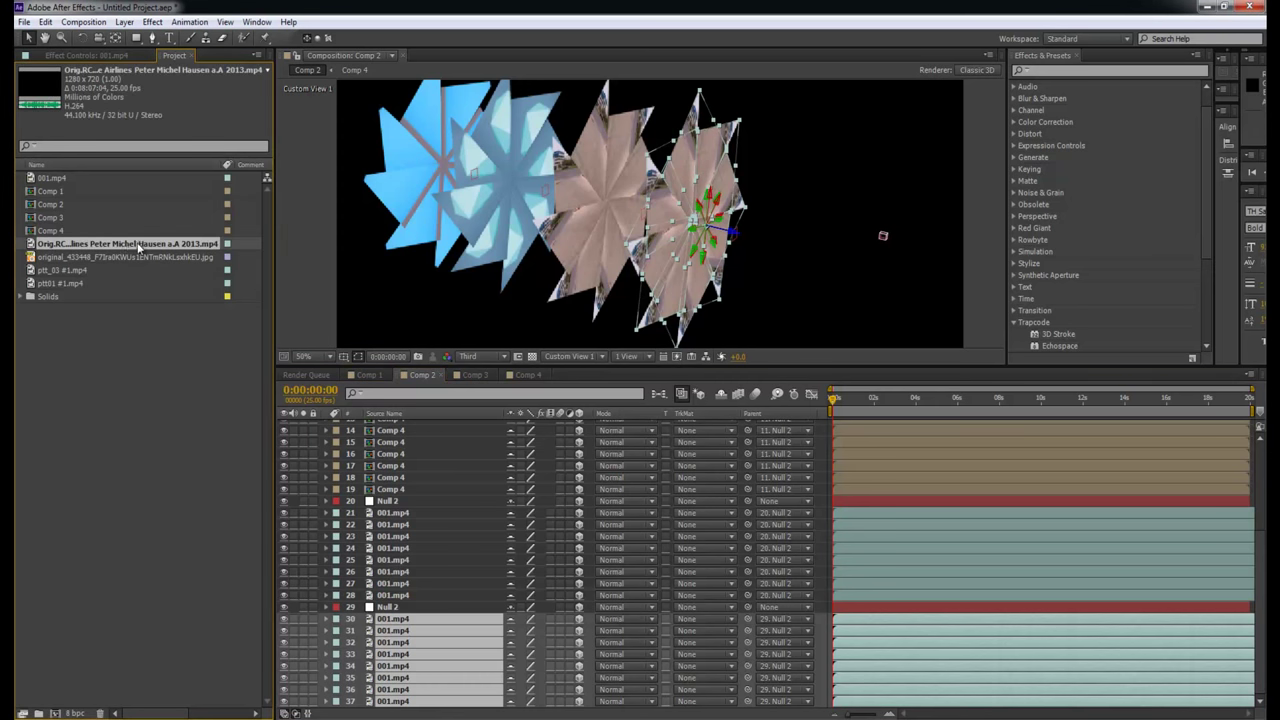
pyautogui.click(55, 713)
pyautogui.press('Return')
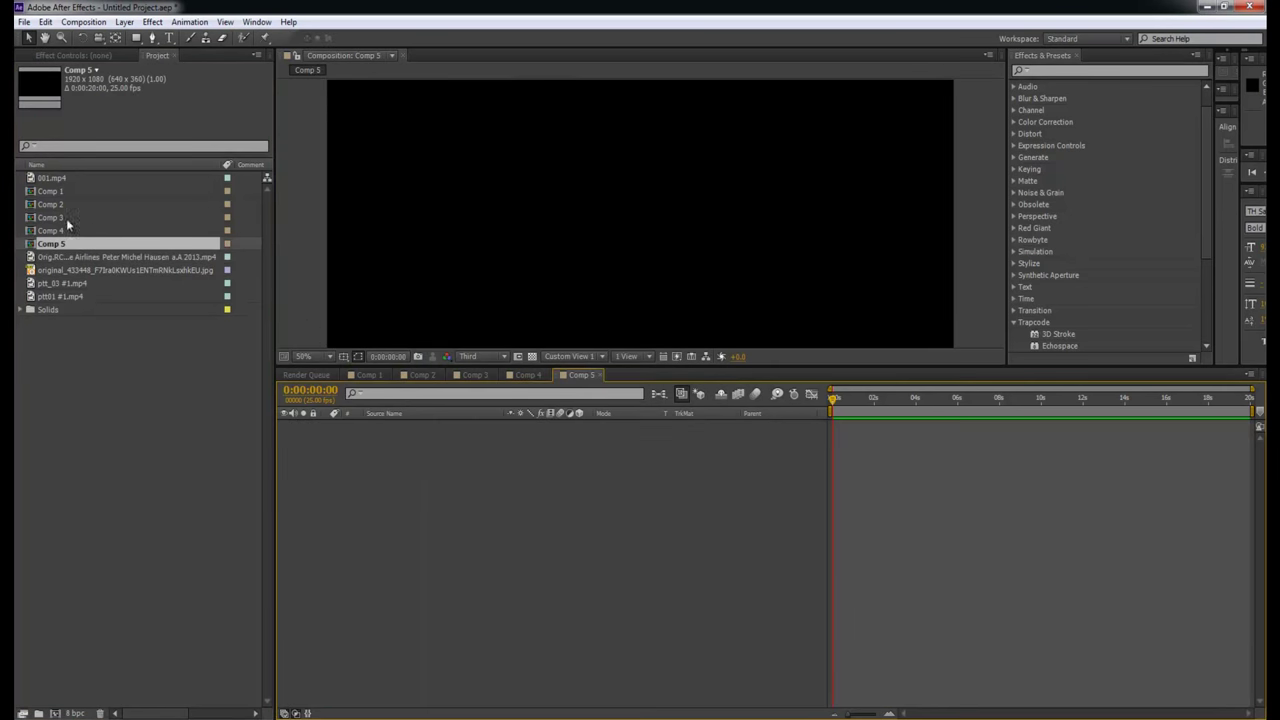
pyautogui.moveTo(81, 253); pyautogui.dragTo(340, 545)
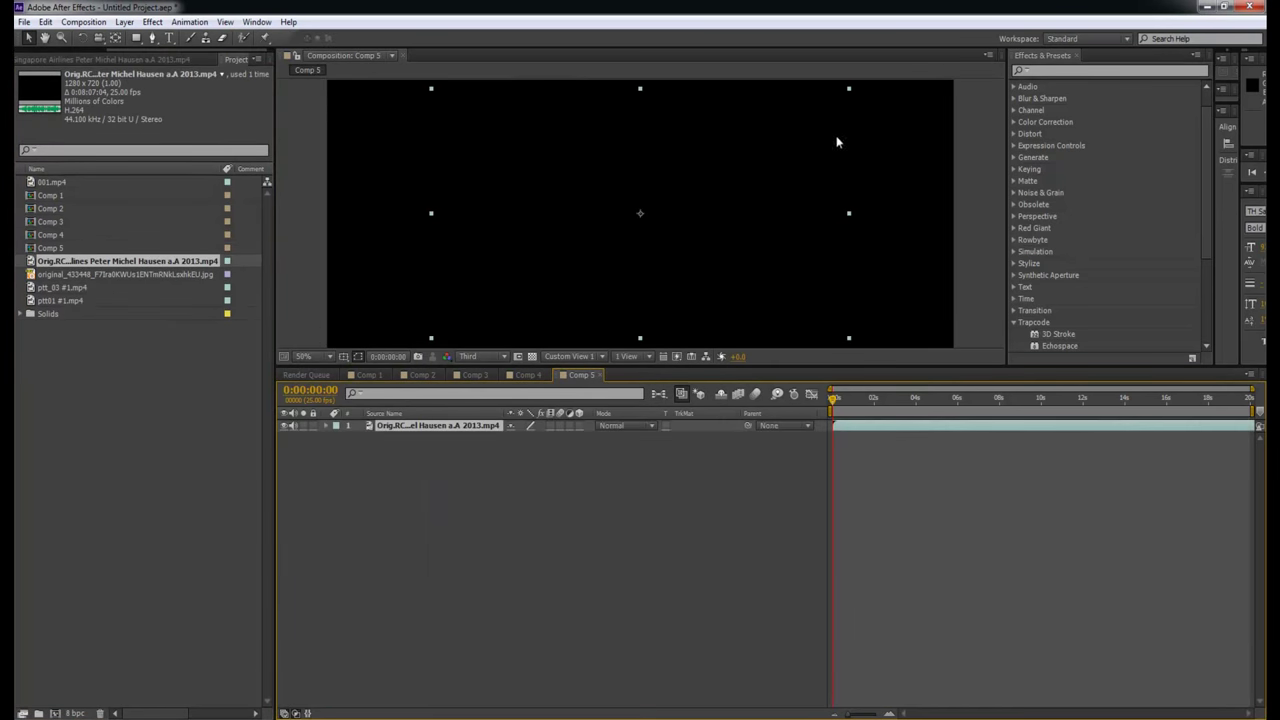
pyautogui.scroll(-1, 814, 209)
pyautogui.moveTo(836, 401); pyautogui.dragTo(1067, 427)
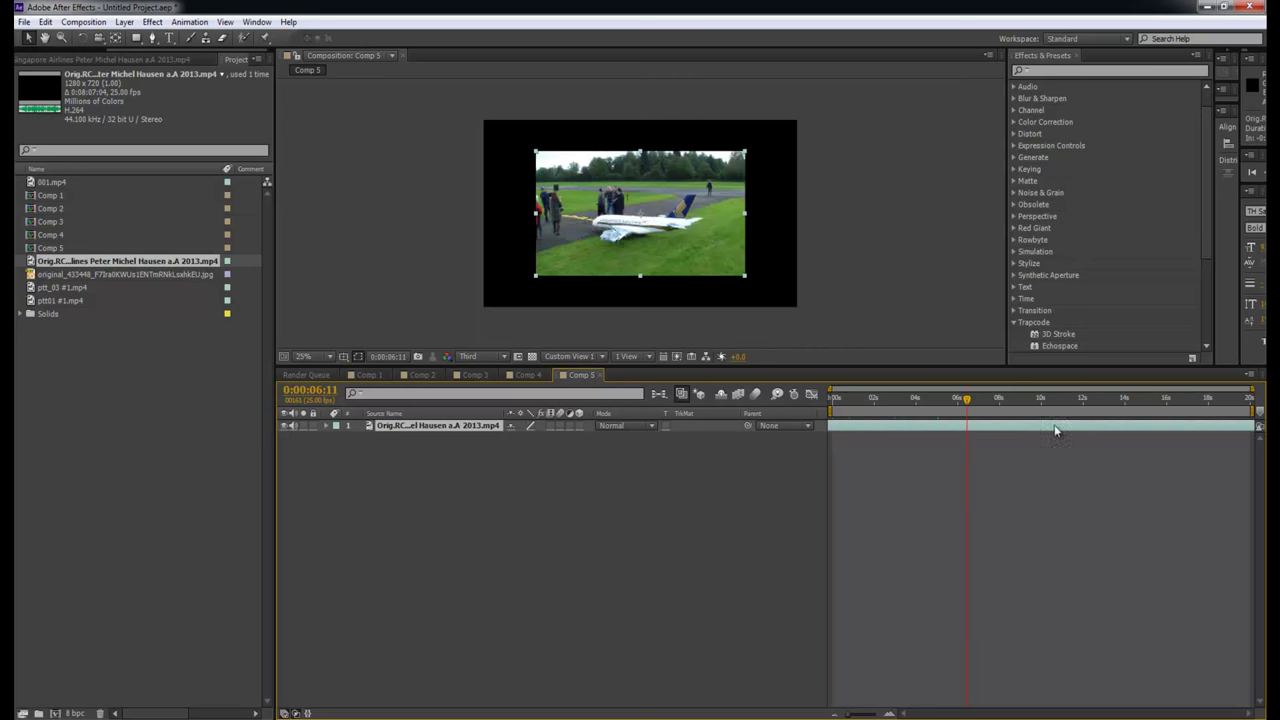
pyautogui.moveTo(745, 151); pyautogui.dragTo(797, 119)
# In Comp 2, replace the source of 001.mp4 layers 21 to 28 with Comp 5.
pyautogui.click(83, 299)
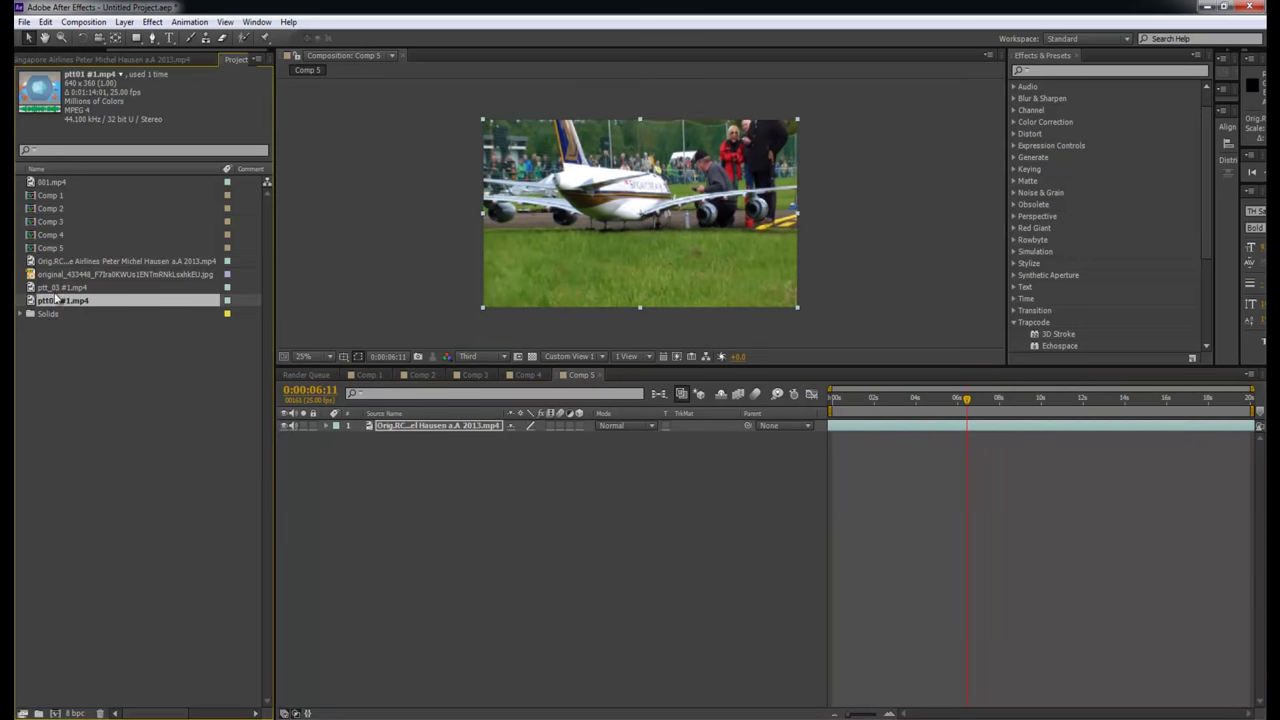
pyautogui.doubleClick(50, 209)
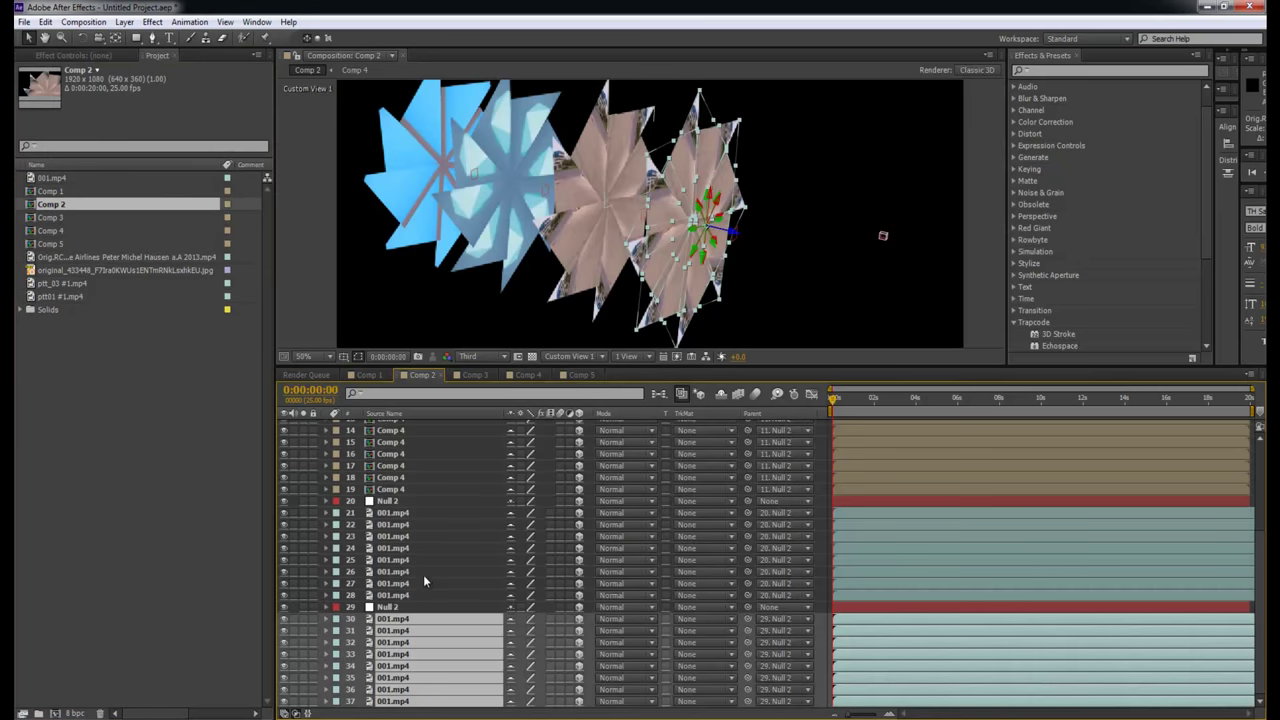
pyautogui.click(421, 574)
pyautogui.click(405, 595)
pyautogui.keyDown('shift'); pyautogui.click(402, 513); pyautogui.keyUp('shift')
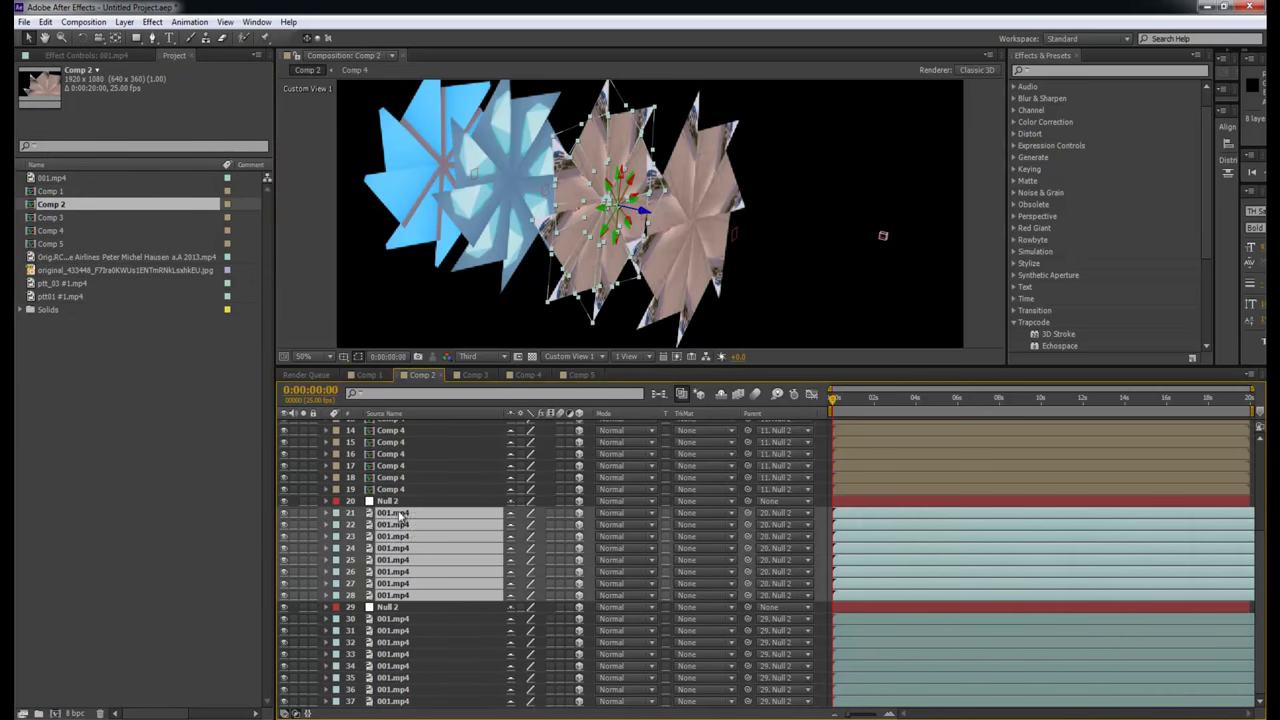
pyautogui.click(75, 243)
pyautogui.moveTo(75, 243); pyautogui.dragTo(405, 545)
pyautogui.click(209, 495)
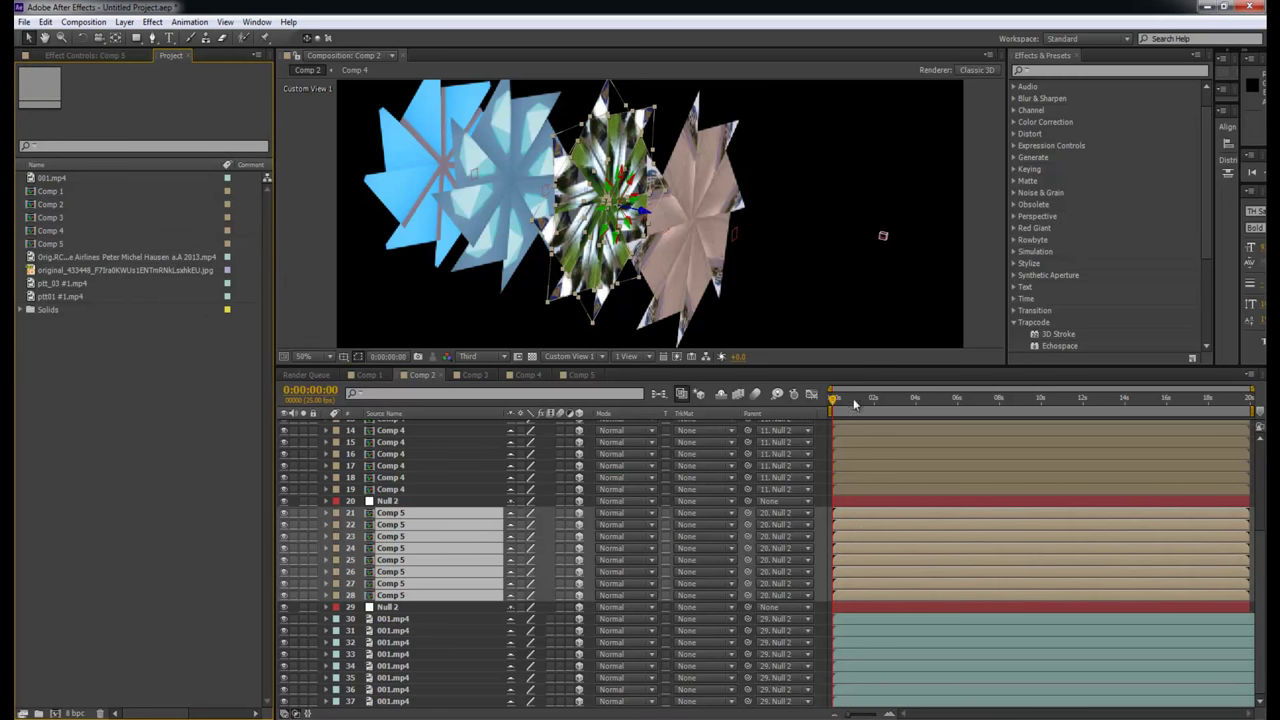
# Unlock the Camera 1 layer and split the viewer into two views, showing Camera 1 beside Custom View 1.
pyautogui.moveTo(858, 221); pyautogui.dragTo(924, 280)
pyautogui.scroll(4, 392, 506)
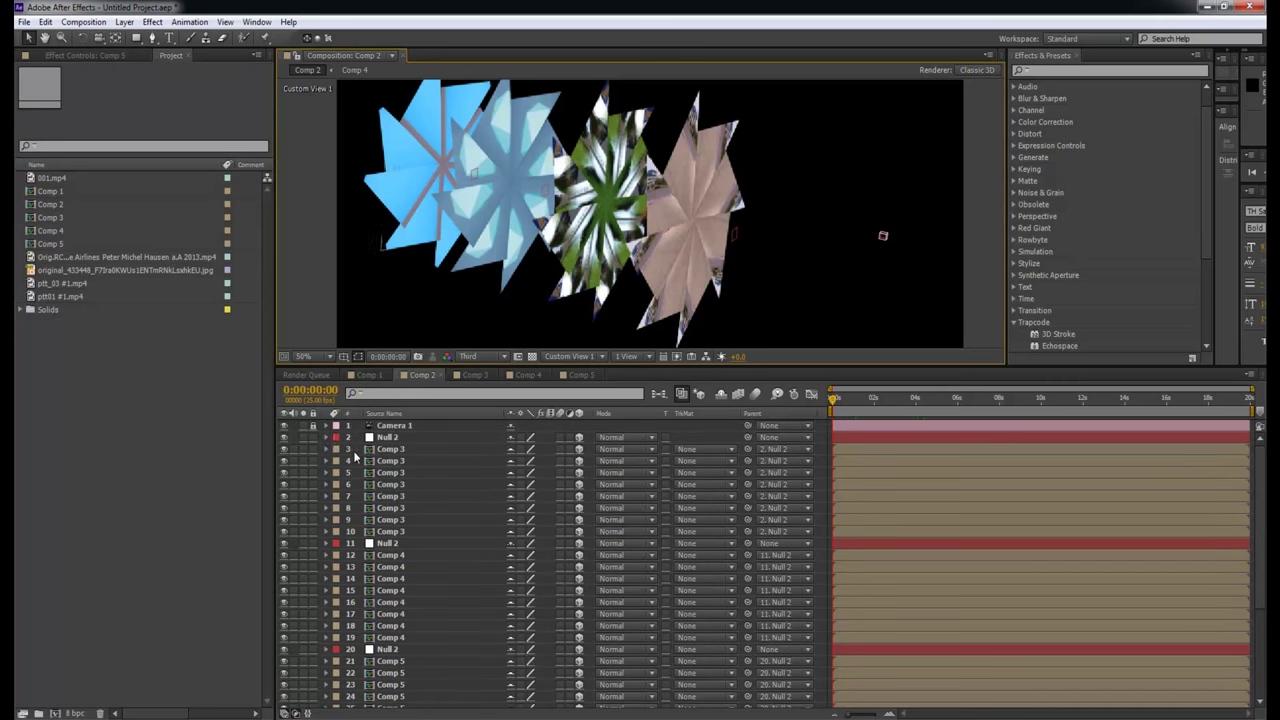
pyautogui.click(313, 428)
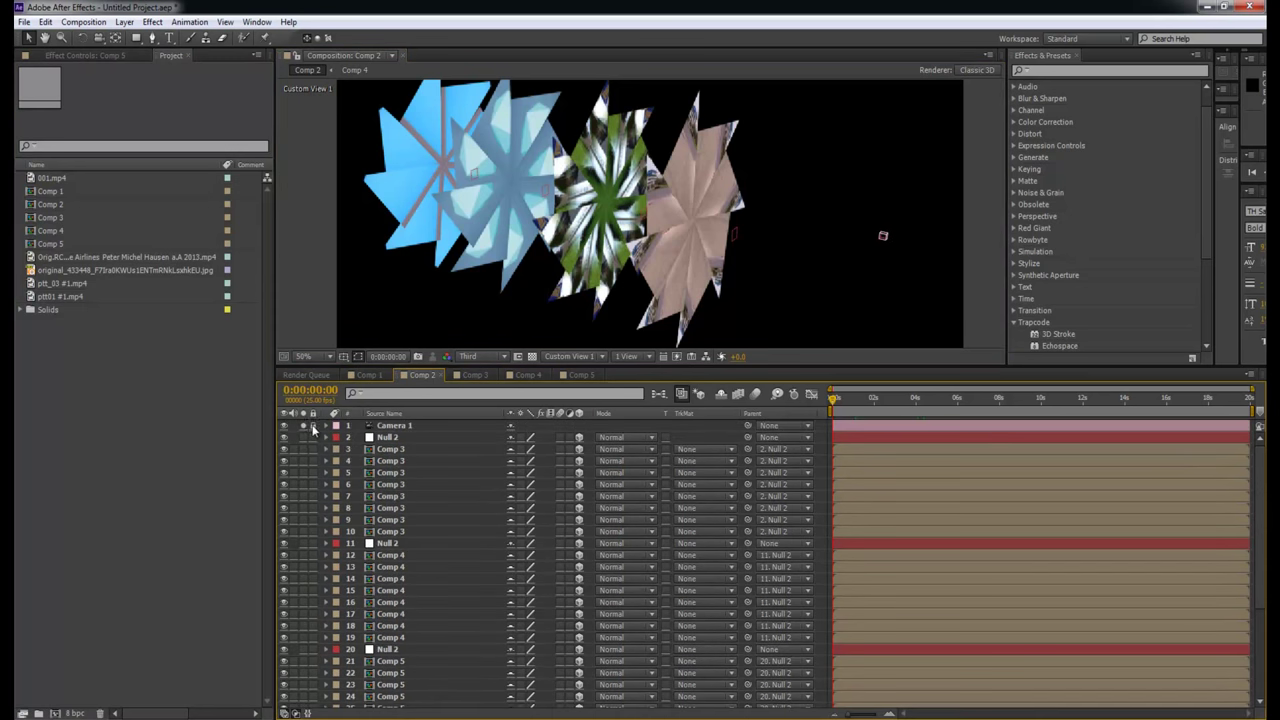
pyautogui.click(626, 356)
pyautogui.click(647, 390)
pyautogui.click(598, 357)
pyautogui.click(580, 391)
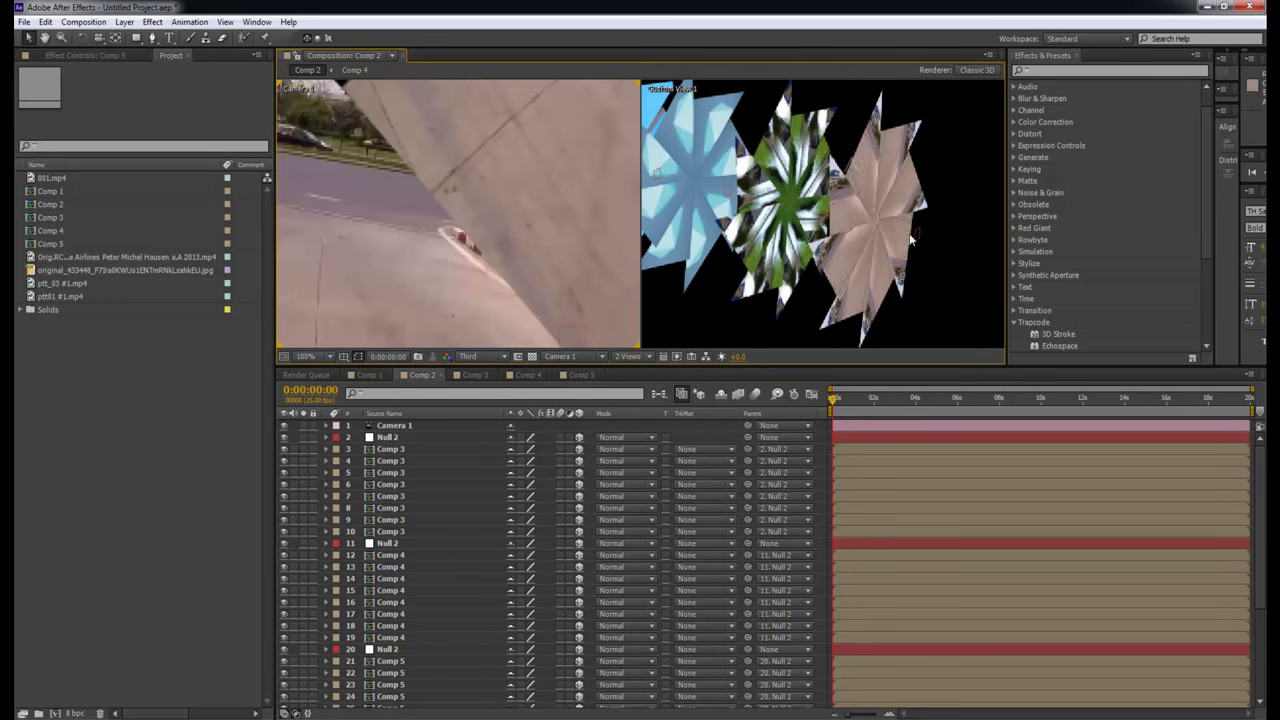
# Reposition Camera 1 vertically and sideways in front of the nearest shape so that the shape is centred in the camera view.
pyautogui.press('c')
pyautogui.moveTo(949, 262); pyautogui.dragTo(832, 224)
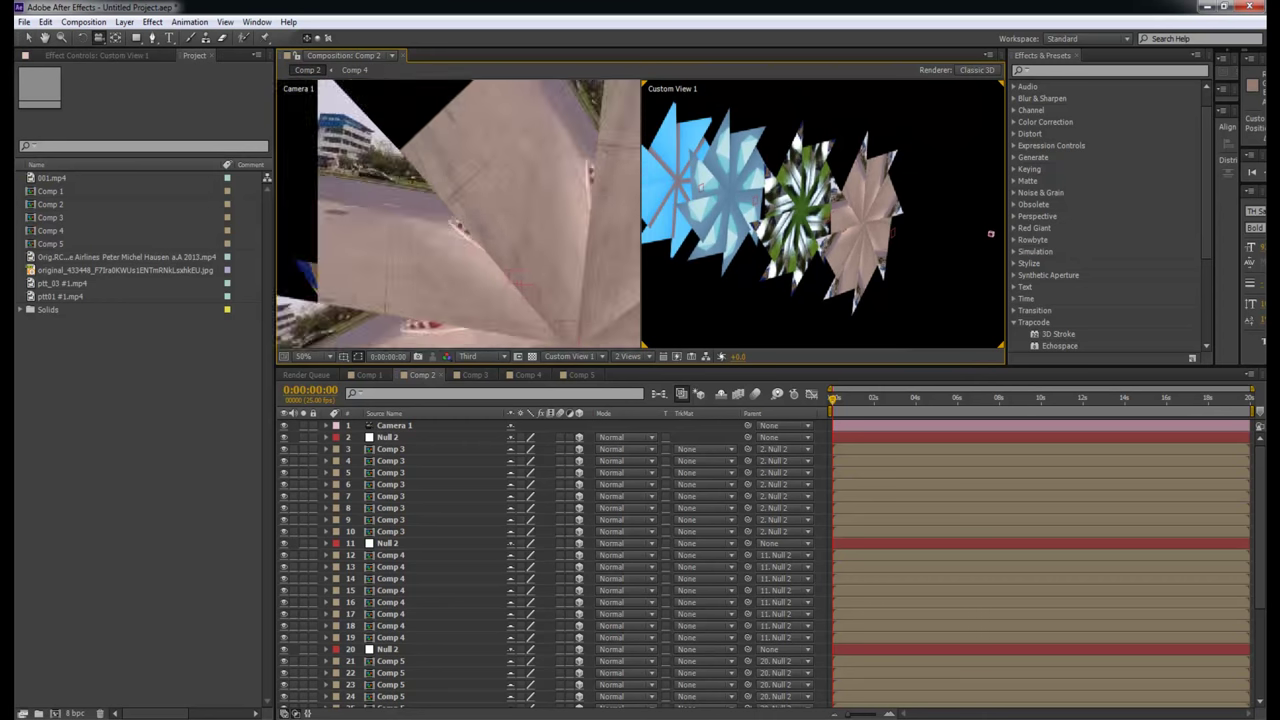
pyautogui.press('v')
pyautogui.click(987, 233)
pyautogui.press('c')
pyautogui.moveTo(957, 271); pyautogui.dragTo(852, 267)
pyautogui.press('v')
pyautogui.moveTo(881, 197); pyautogui.dragTo(891, 311)
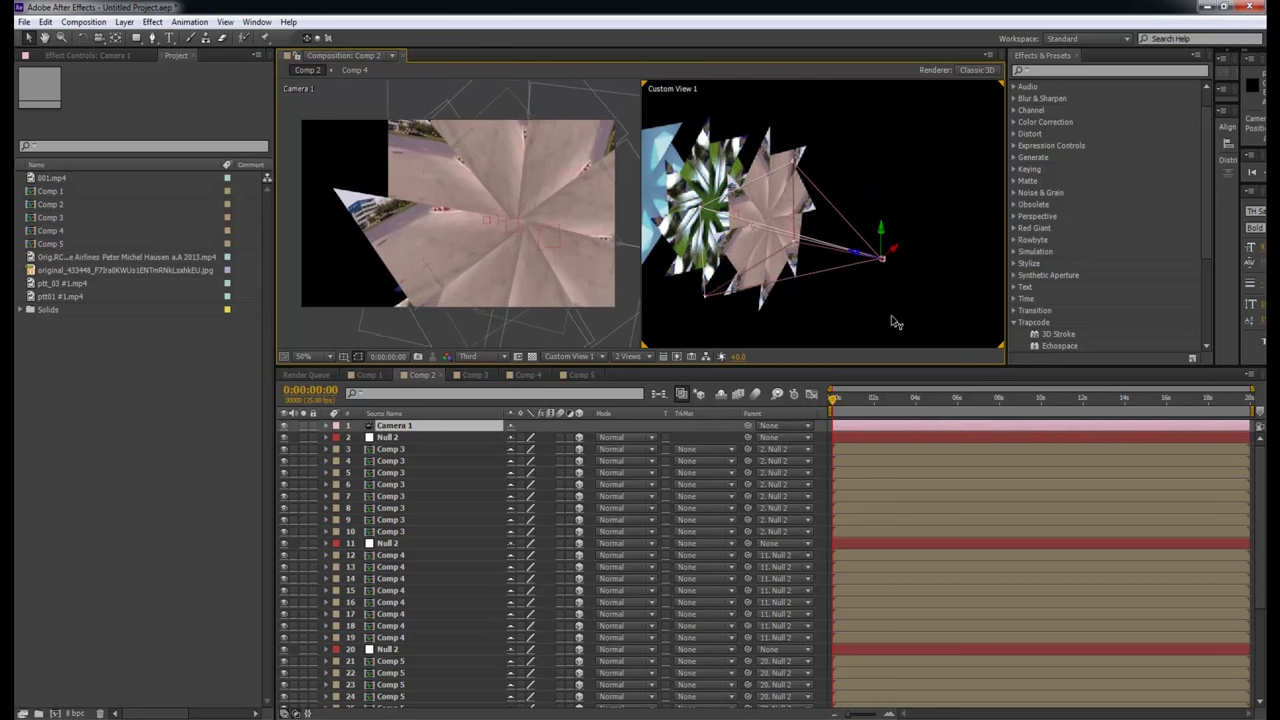
pyautogui.moveTo(894, 248); pyautogui.dragTo(1011, 219)
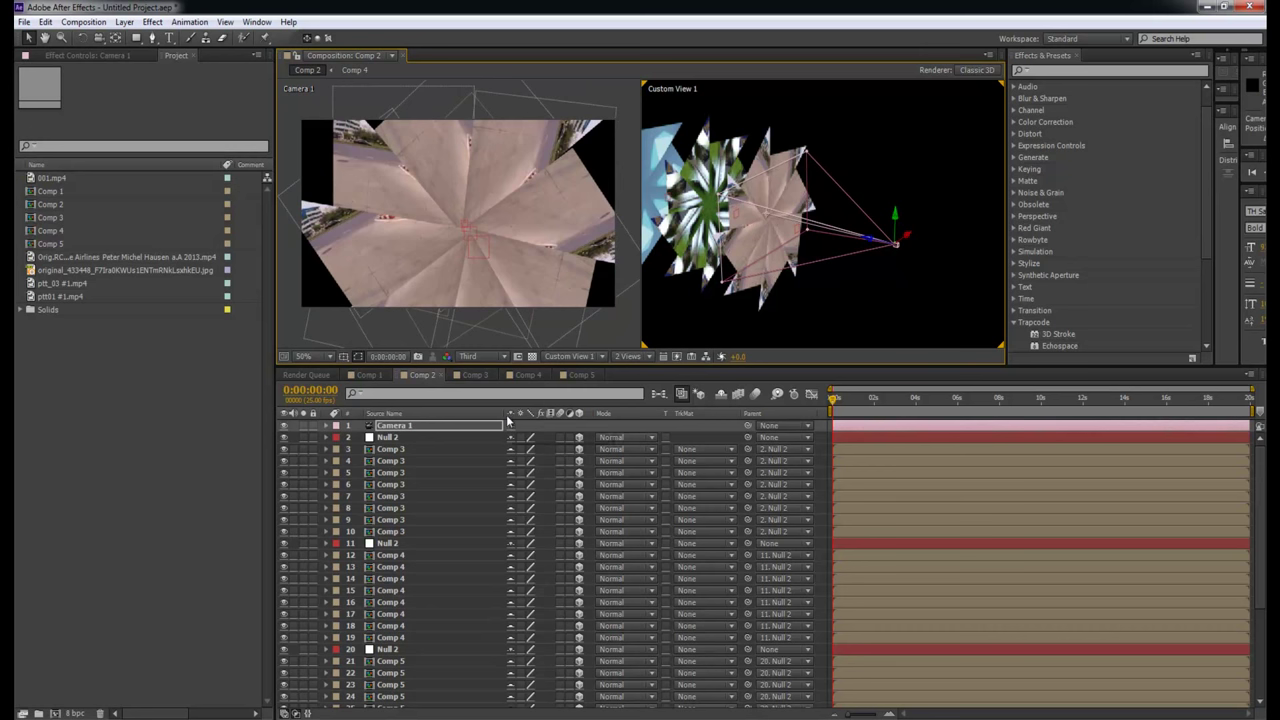
# Animate Camera 1's Position with keyframes at 0:00:00:00 and 0:00:19:24, moving it forward through the shapes.
pyautogui.press('p')
pyautogui.click(359, 437)
pyautogui.moveTo(889, 401); pyautogui.dragTo(1250, 405)
pyautogui.moveTo(868, 238); pyautogui.dragTo(690, 196)
pyautogui.moveTo(665, 437); pyautogui.dragTo(725, 437)
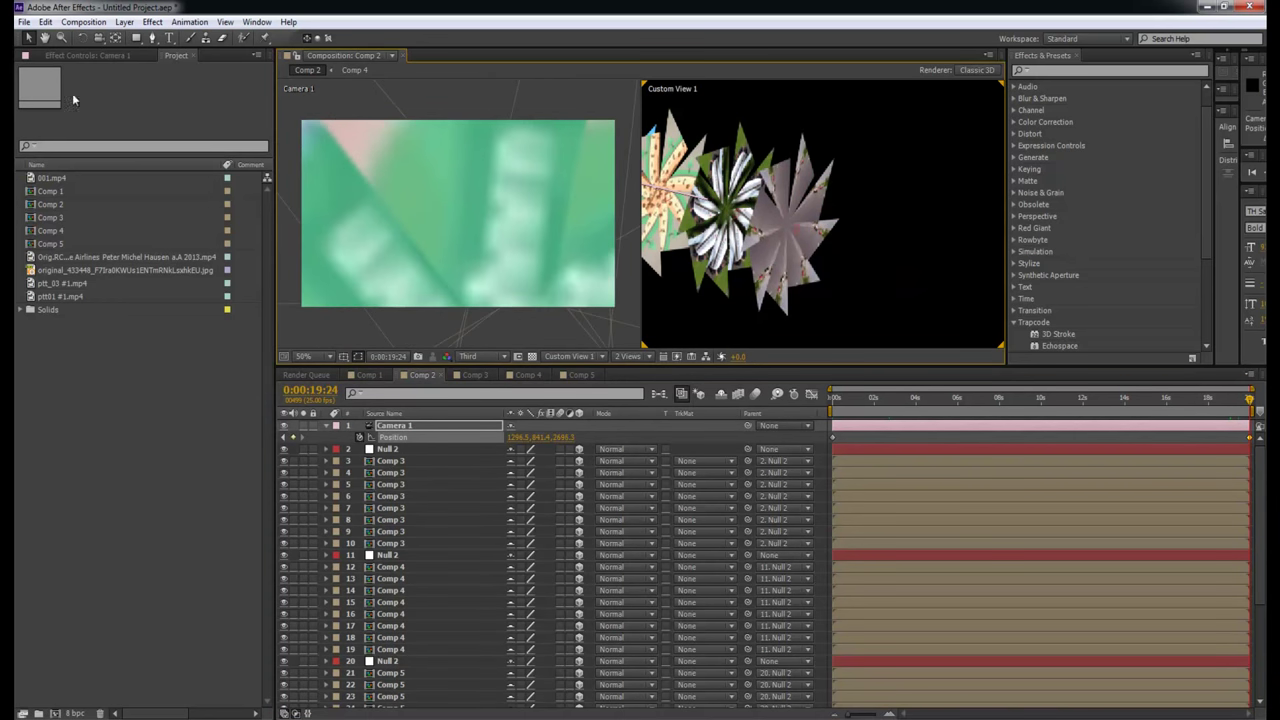
pyautogui.press('c')
pyautogui.moveTo(787, 227); pyautogui.dragTo(868, 227)
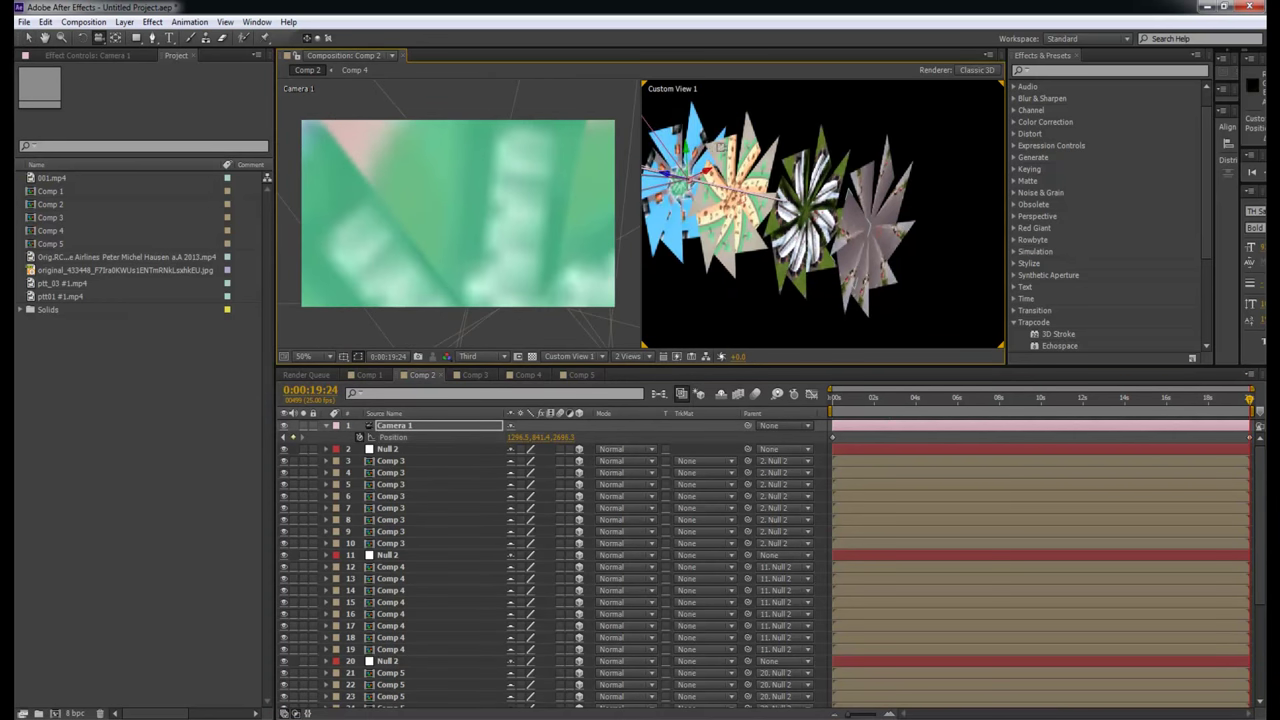
pyautogui.moveTo(725, 147); pyautogui.dragTo(619, 148)
# Add a Camera 1 Position keyframe at 0:00:04:19 and line the camera up with the centre of the nearest shape.
pyautogui.click(837, 405)
pyautogui.moveTo(833, 406); pyautogui.dragTo(936, 396)
pyautogui.press('c')
pyautogui.moveTo(897, 201); pyautogui.dragTo(800, 190)
pyautogui.press('v')
pyautogui.moveTo(920, 197); pyautogui.dragTo(930, 236)
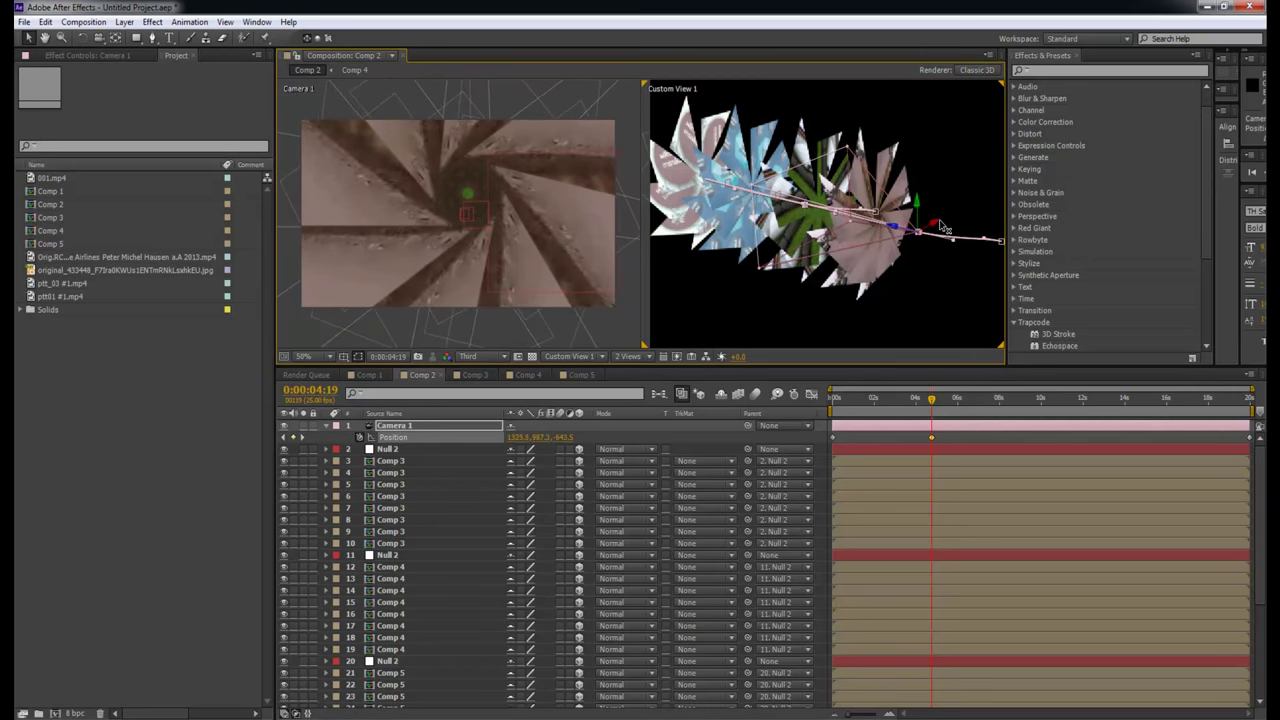
pyautogui.moveTo(922, 207); pyautogui.dragTo(922, 196)
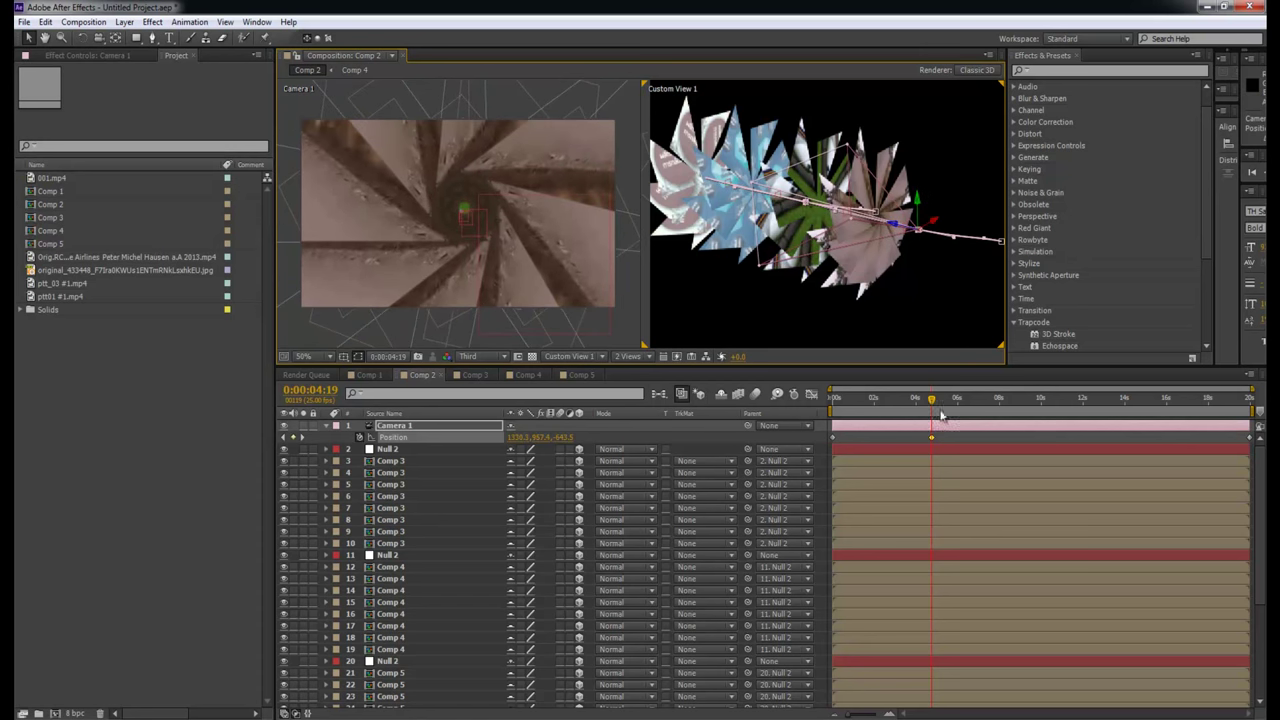
# At 0:00:19:24, move Camera 1 farther beyond the last shape, to a Z position of about 5700.
pyautogui.moveTo(931, 399); pyautogui.dragTo(1168, 379)
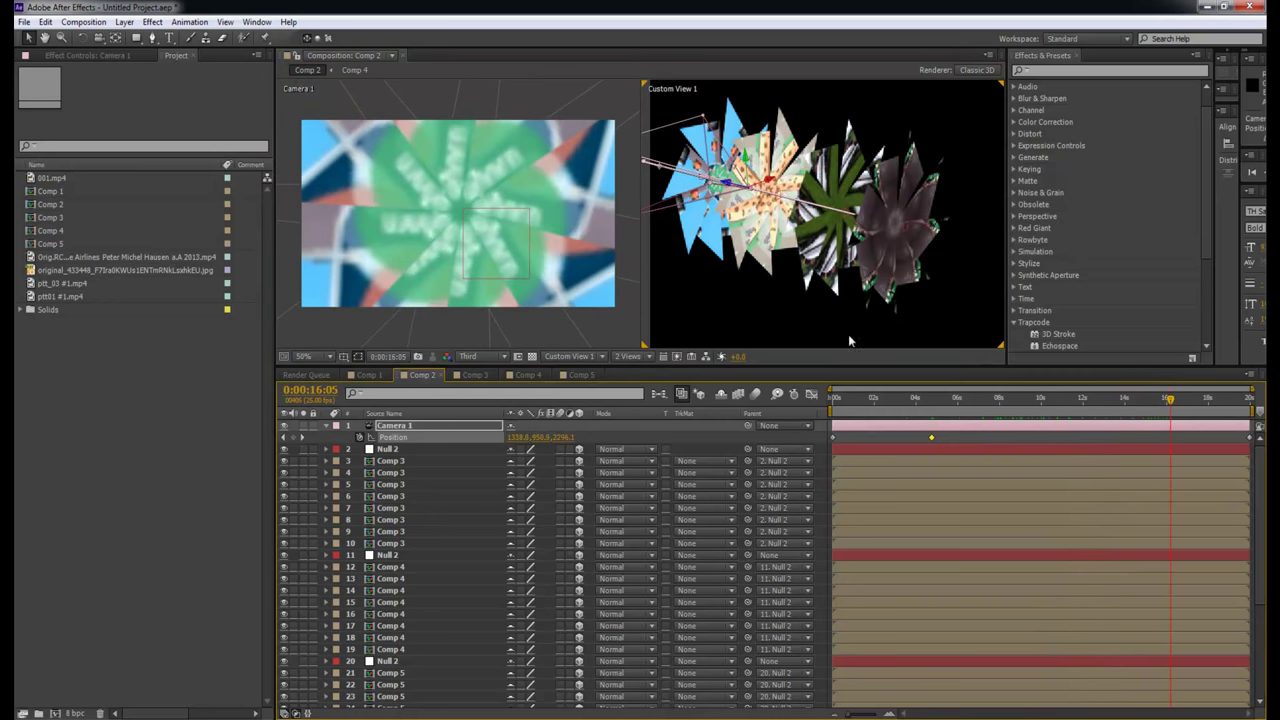
pyautogui.moveTo(794, 311); pyautogui.dragTo(955, 320)
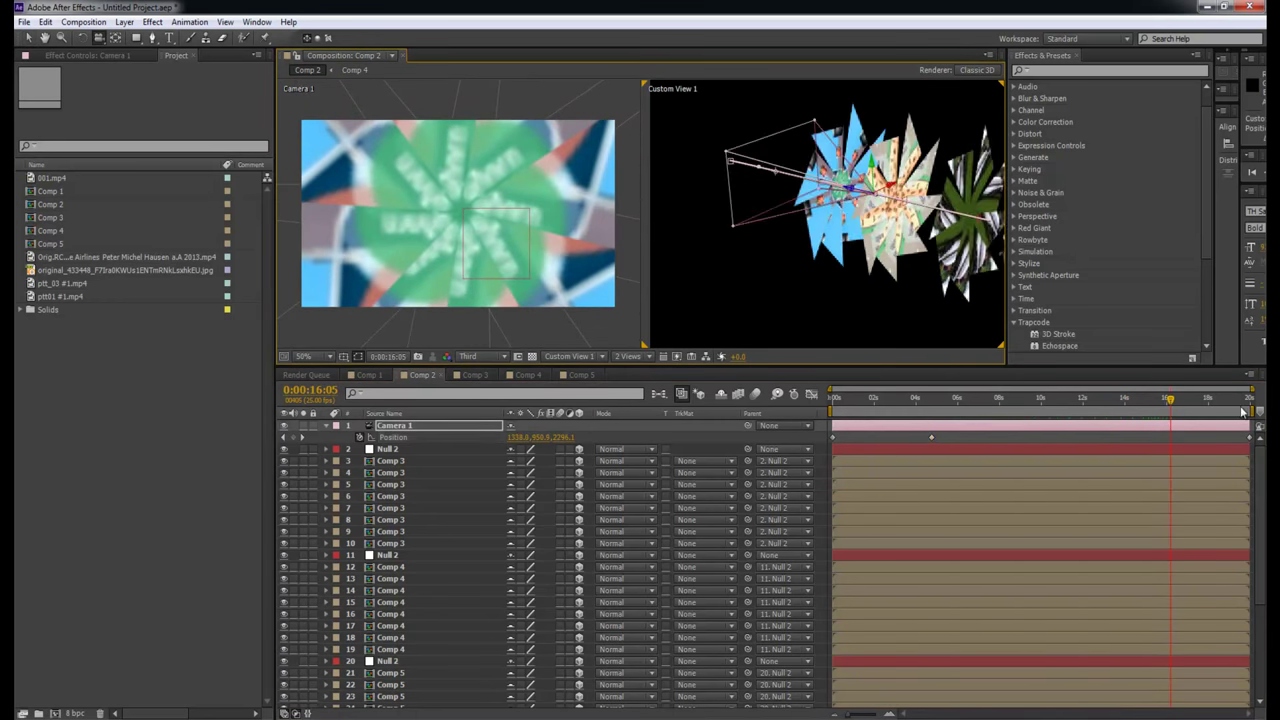
pyautogui.moveTo(1256, 407); pyautogui.dragTo(1262, 408)
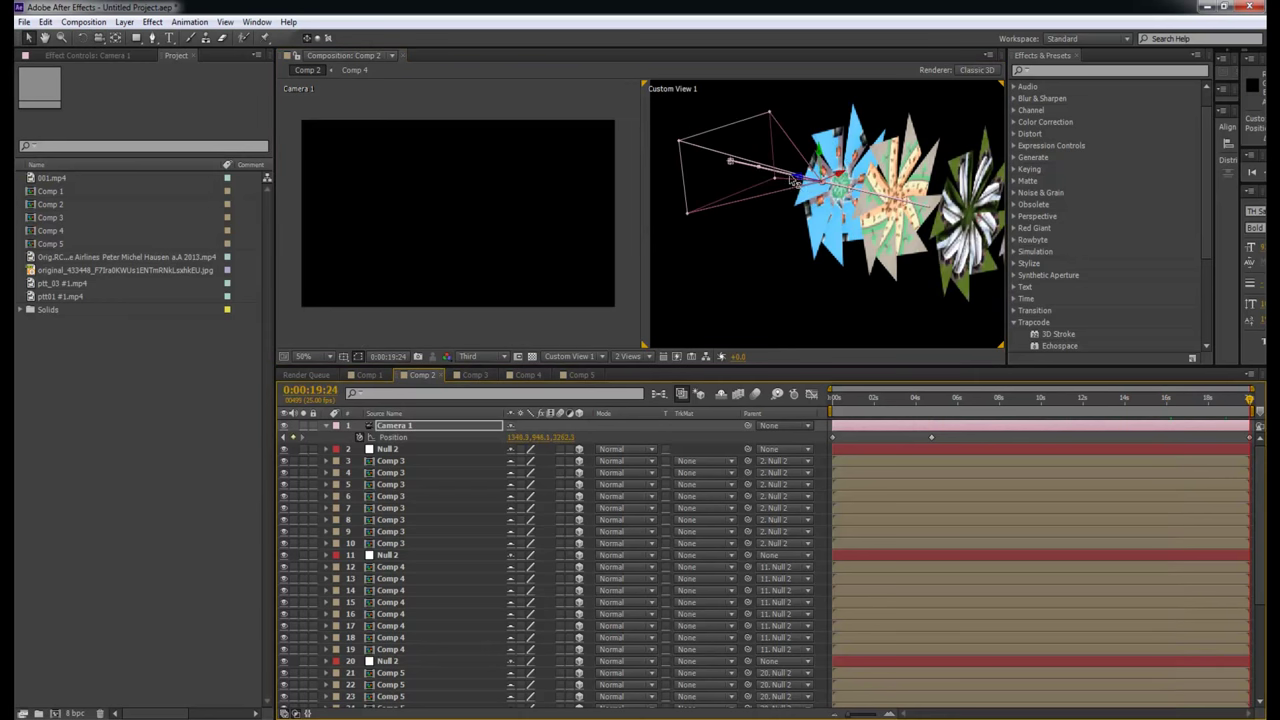
pyautogui.moveTo(800, 178); pyautogui.dragTo(30, 12)
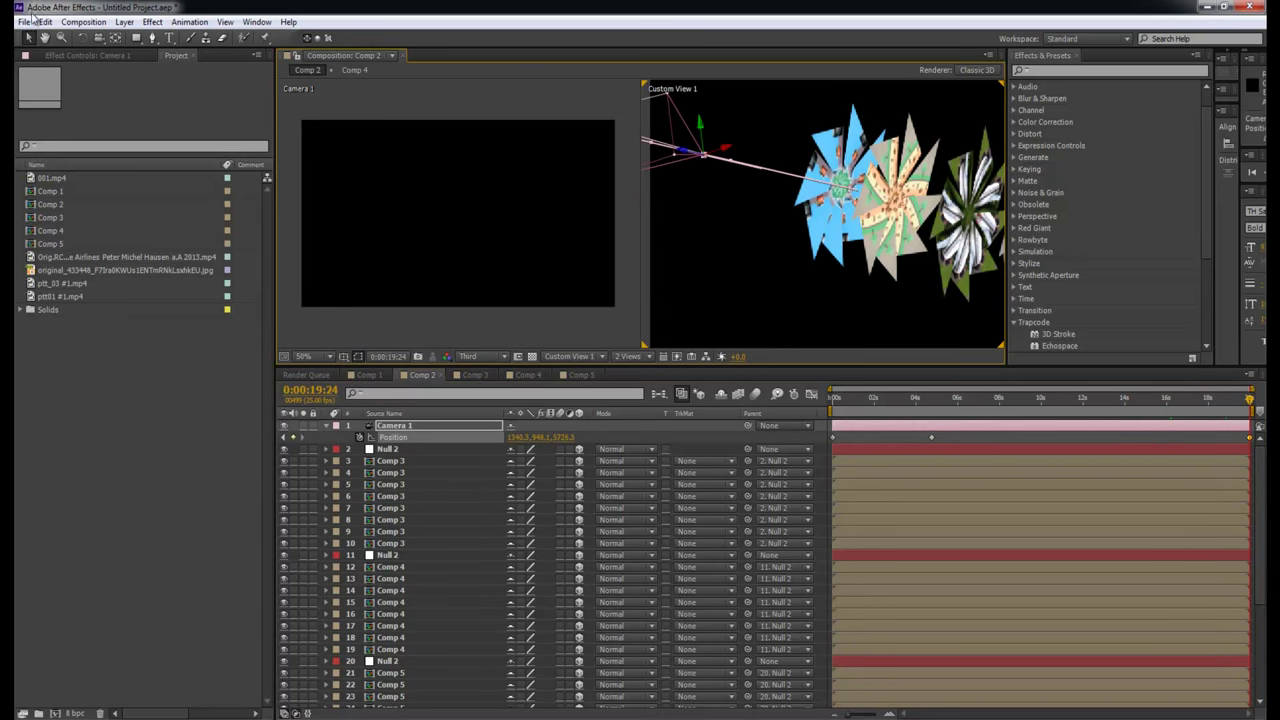
# Hide the shy layers and move the nulls on layers 2, 11 and 20 farther away along the Z axis.
pyautogui.click(720, 394)
pyautogui.click(399, 450)
pyautogui.keyDown('shift'); pyautogui.click(395, 473); pyautogui.keyUp('shift')
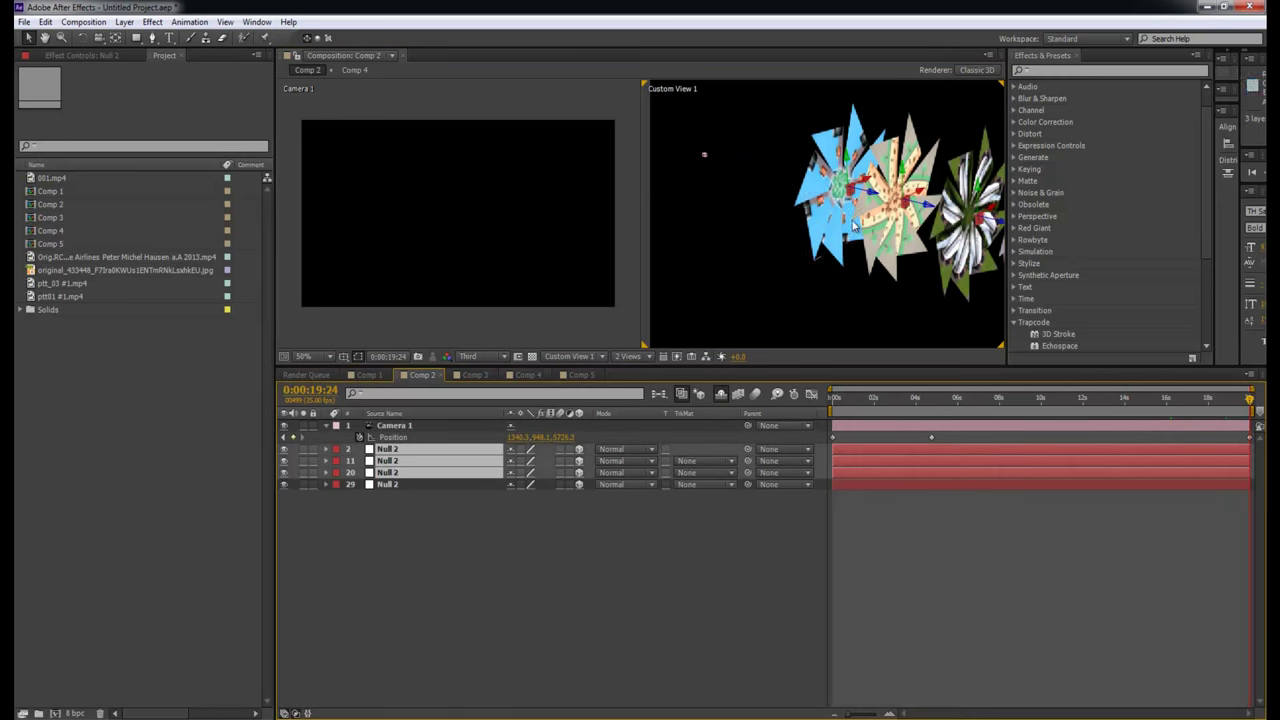
pyautogui.moveTo(926, 264); pyautogui.dragTo(891, 260)
pyautogui.press('v')
pyautogui.moveTo(893, 199); pyautogui.dragTo(565, 107)
# Move the nulls on layers 2 and 11 farther along the Z axis to widen the gap behind the third shape.
pyautogui.click(330, 549)
pyautogui.click(394, 460)
pyautogui.keyDown('shift'); pyautogui.click(401, 449); pyautogui.keyUp('shift')
pyautogui.moveTo(824, 184); pyautogui.dragTo(358, 55)
# Move the null on layer 2 farther along the Z axis to separate the last shape from the one before it.
pyautogui.press('c')
pyautogui.moveTo(777, 234); pyautogui.dragTo(956, 368)
pyautogui.moveTo(848, 298); pyautogui.dragTo(816, 276)
pyautogui.click(566, 527)
pyautogui.click(445, 428)
pyautogui.click(454, 451)
pyautogui.press('v')
pyautogui.moveTo(882, 228); pyautogui.dragTo(780, 198)
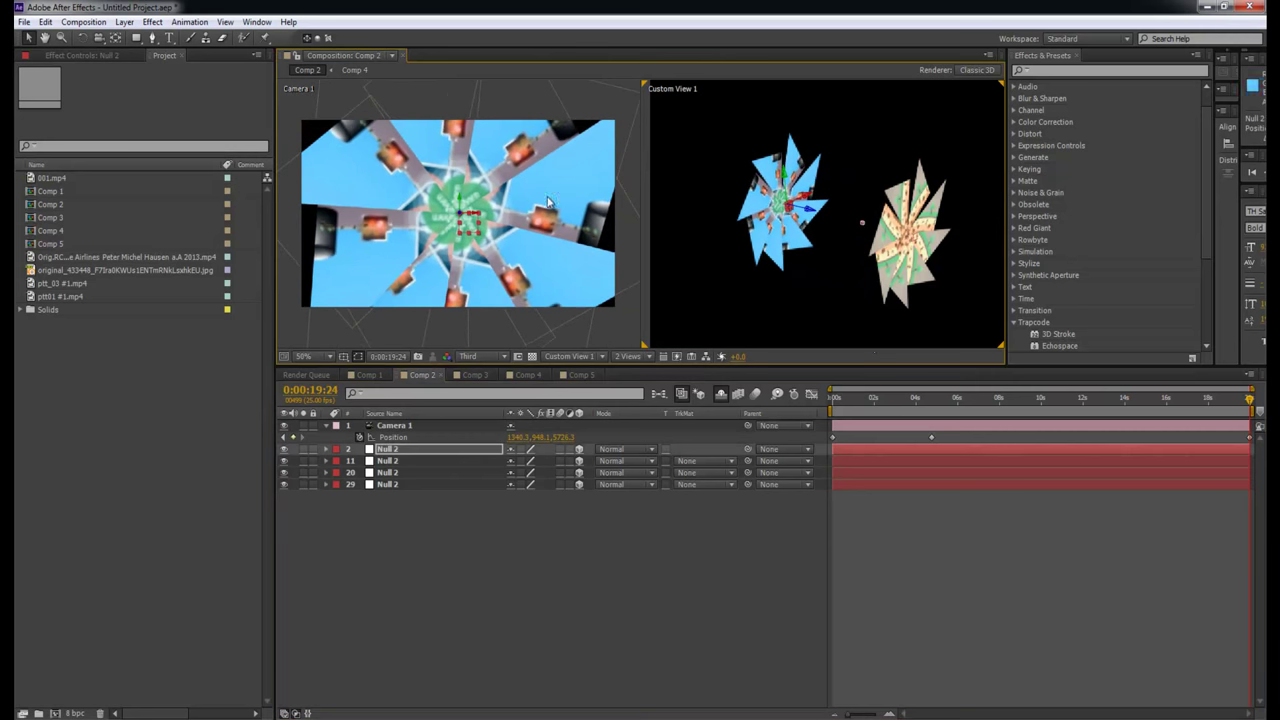
# Extend Camera 1's end keyframe at 0:00:19:24 past the relocated last shape, to a Z position of about 8000.
pyautogui.click(374, 426)
pyautogui.moveTo(845, 222); pyautogui.dragTo(685, 178)
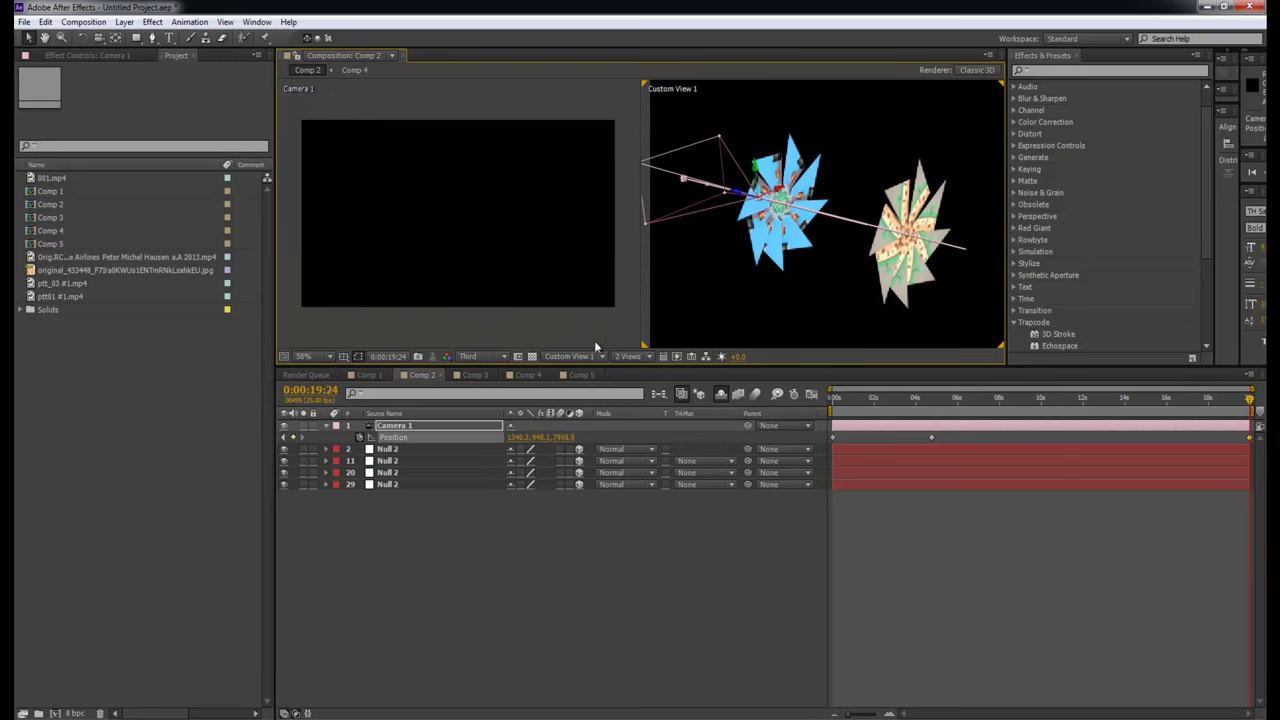
pyautogui.click(904, 584)
pyautogui.moveTo(908, 300); pyautogui.dragTo(744, 234)
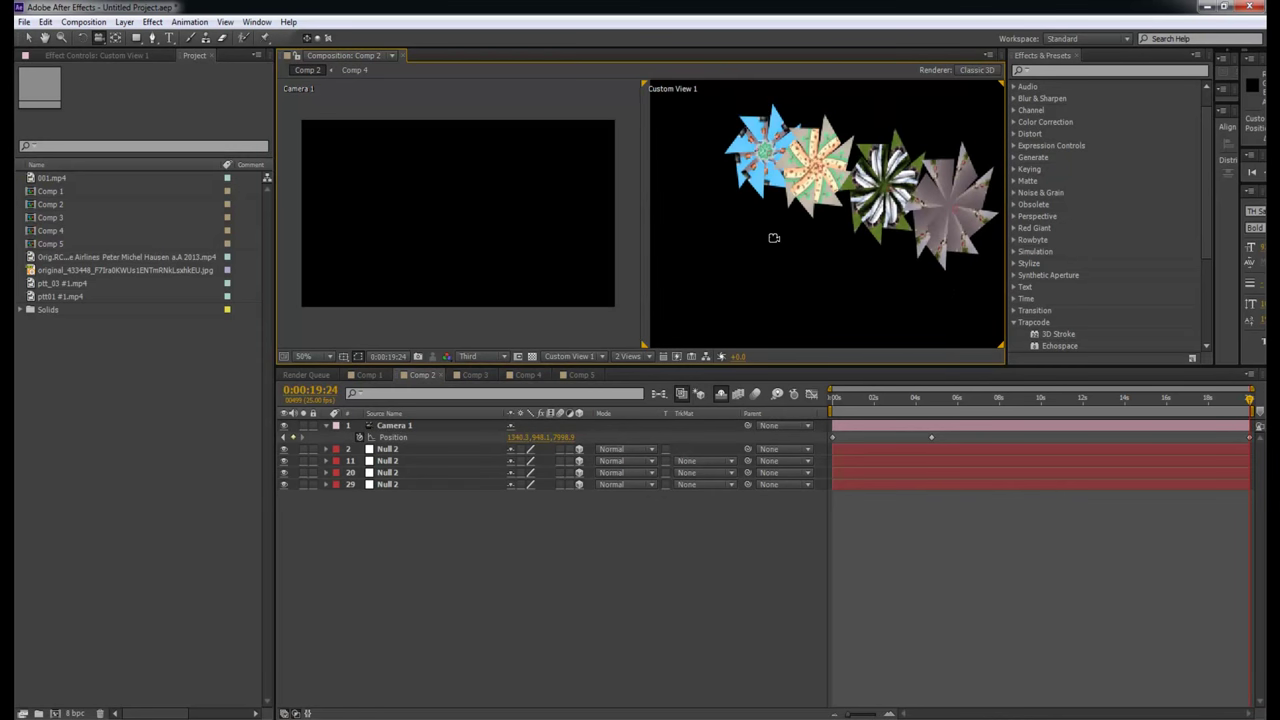
pyautogui.click(967, 562)
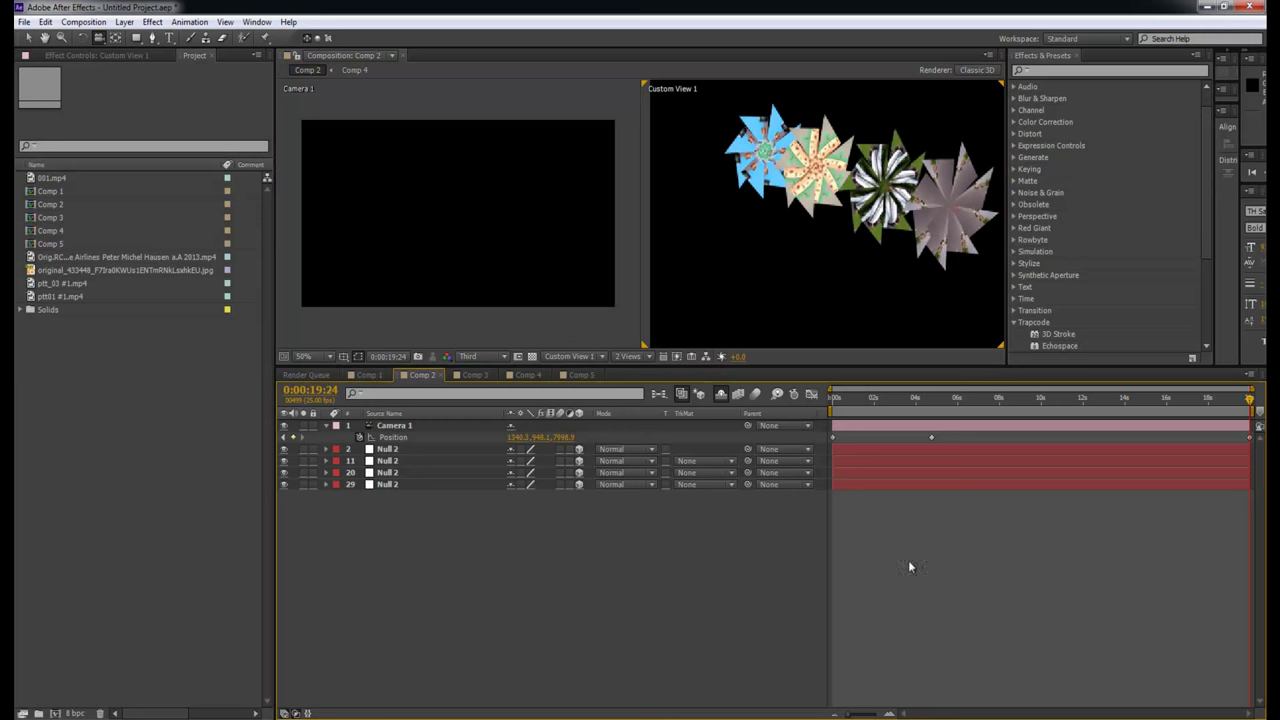
# Add the RC airliner video to Comp 2 below the last null and make it a 3D layer.
pyautogui.moveTo(61, 256); pyautogui.dragTo(575, 544)
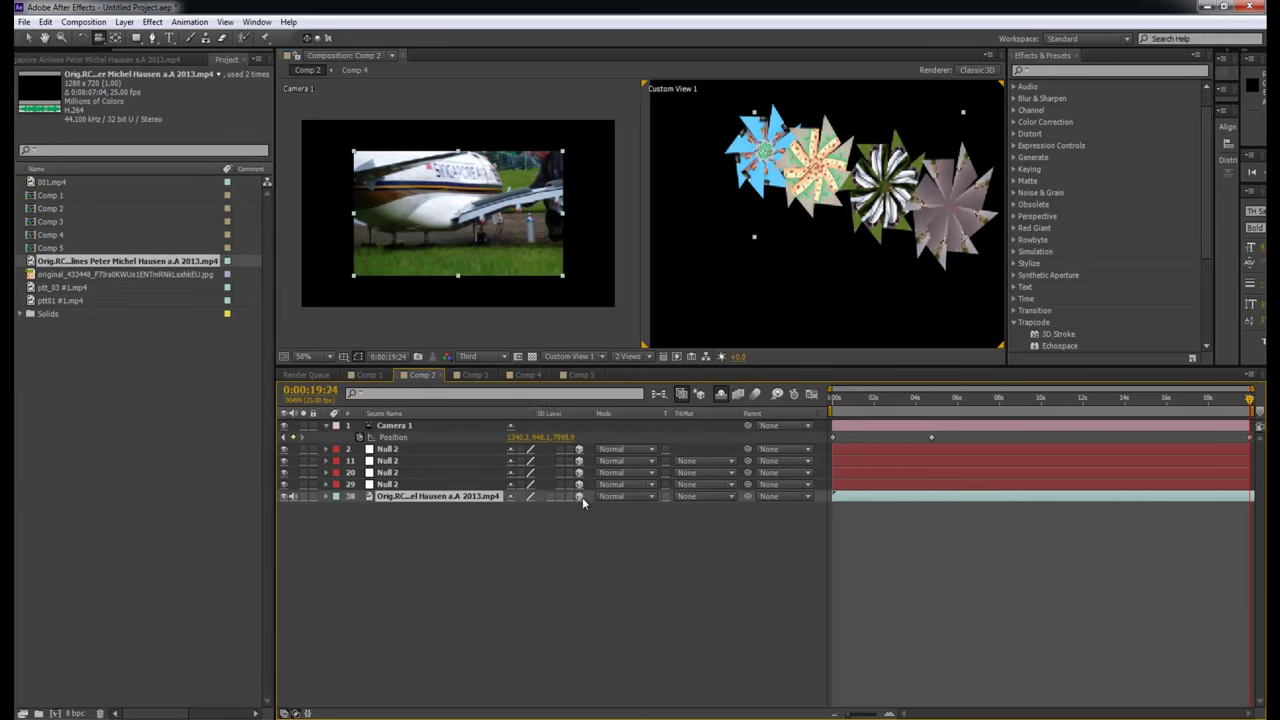
pyautogui.click(580, 497)
# Try tilting the RC airliner layer about its X axis by hand, and reset its Orientation to 0°.
pyautogui.press('w')
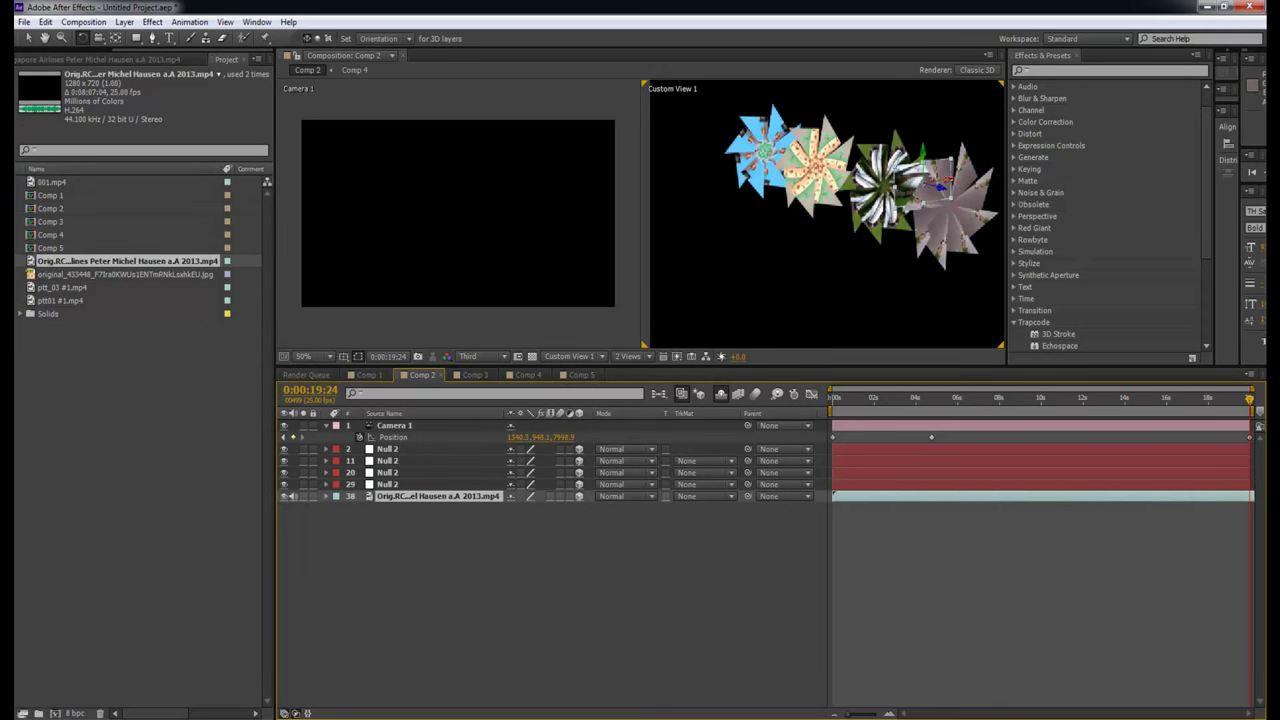
pyautogui.moveTo(941, 185); pyautogui.dragTo(937, 156)
pyautogui.press('r')
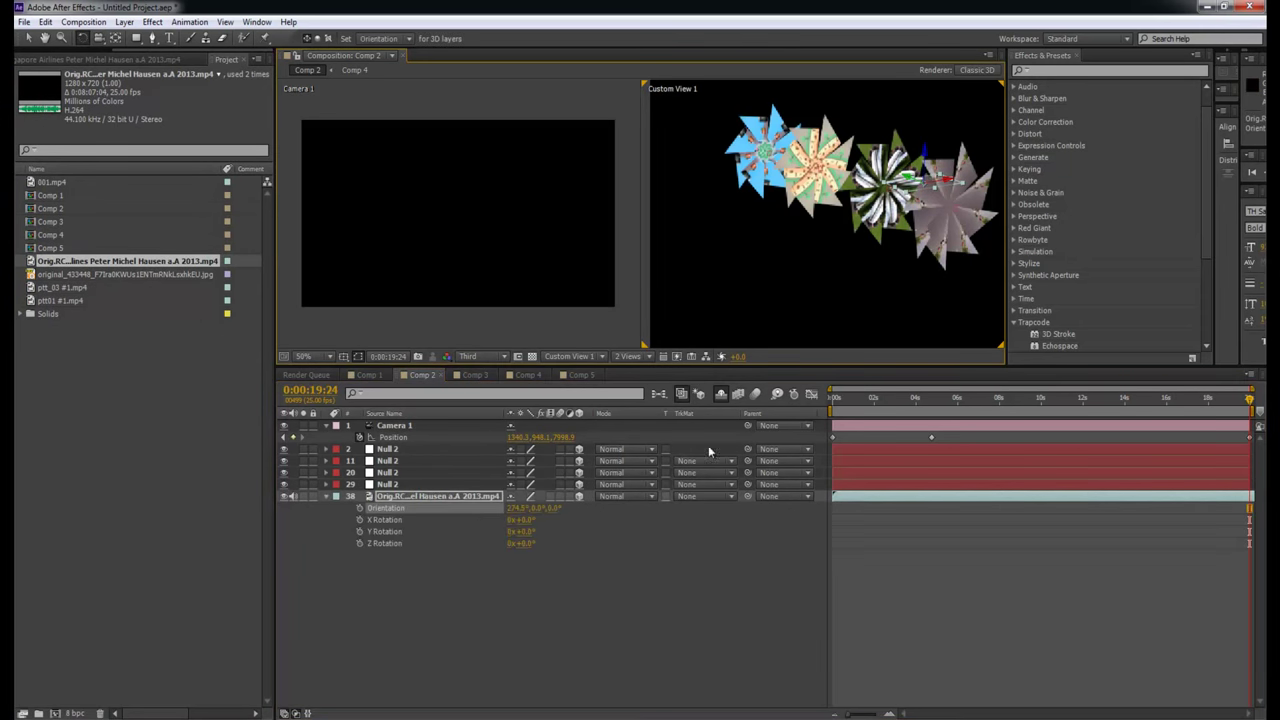
pyautogui.click(522, 510)
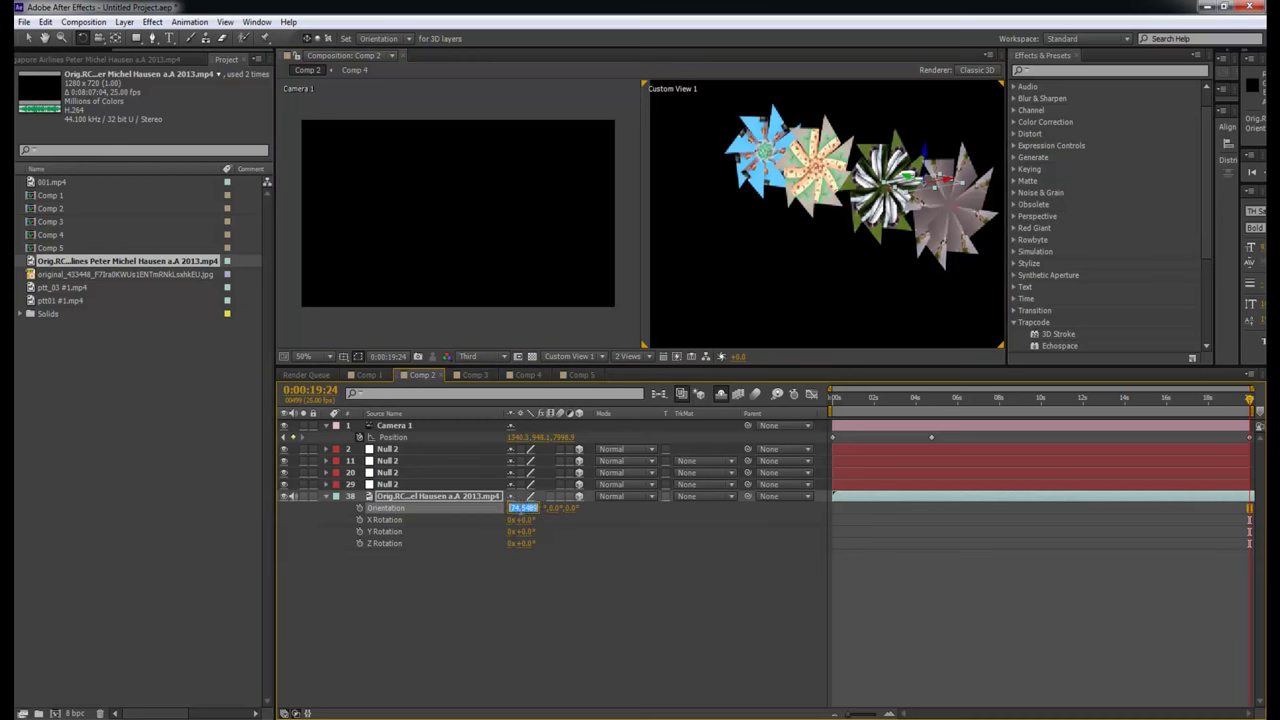
pyautogui.write('0')
pyautogui.press('Return')
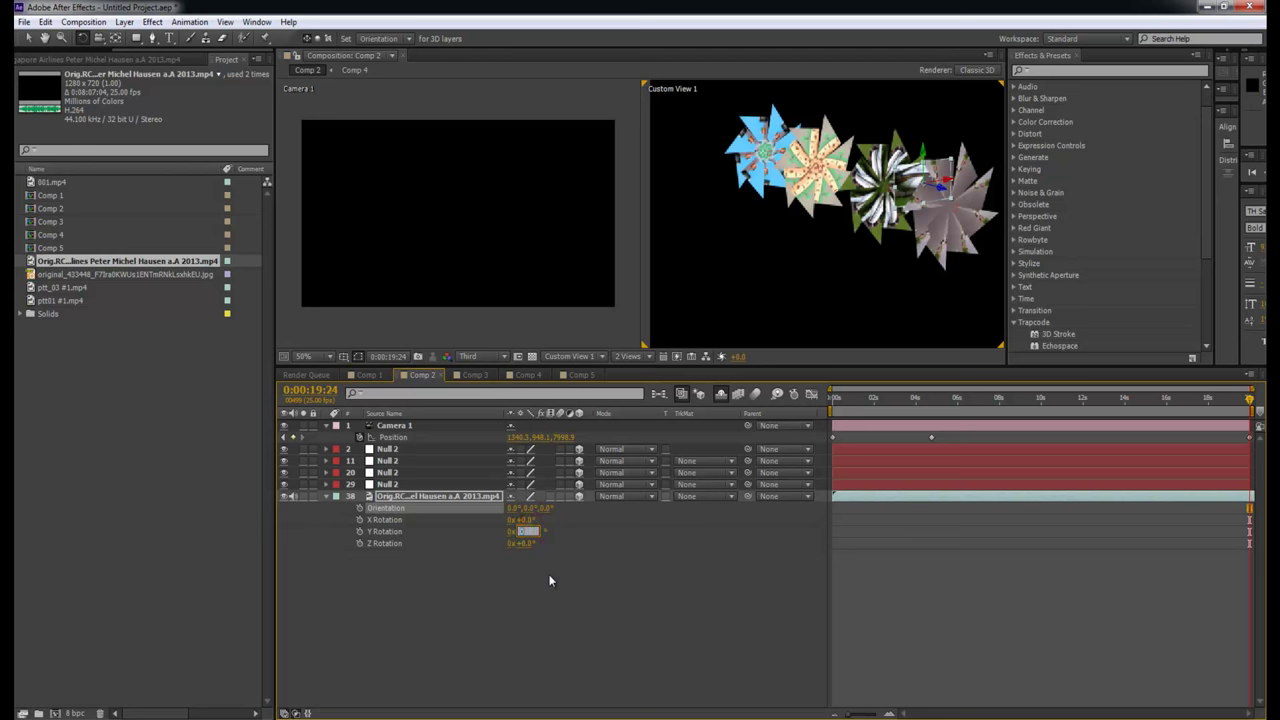
# Lay the RC airliner layer flat by setting its X Rotation to 90°.
pyautogui.write('-90')
pyautogui.press('Return')
pyautogui.click(528, 520)
pyautogui.write('90')
pyautogui.press('Return')
# Lower the flat airliner layer beneath the shapes, scale it up into a floor and position it under all four shapes.
pyautogui.press('v')
pyautogui.moveTo(925, 214); pyautogui.dragTo(868, 719)
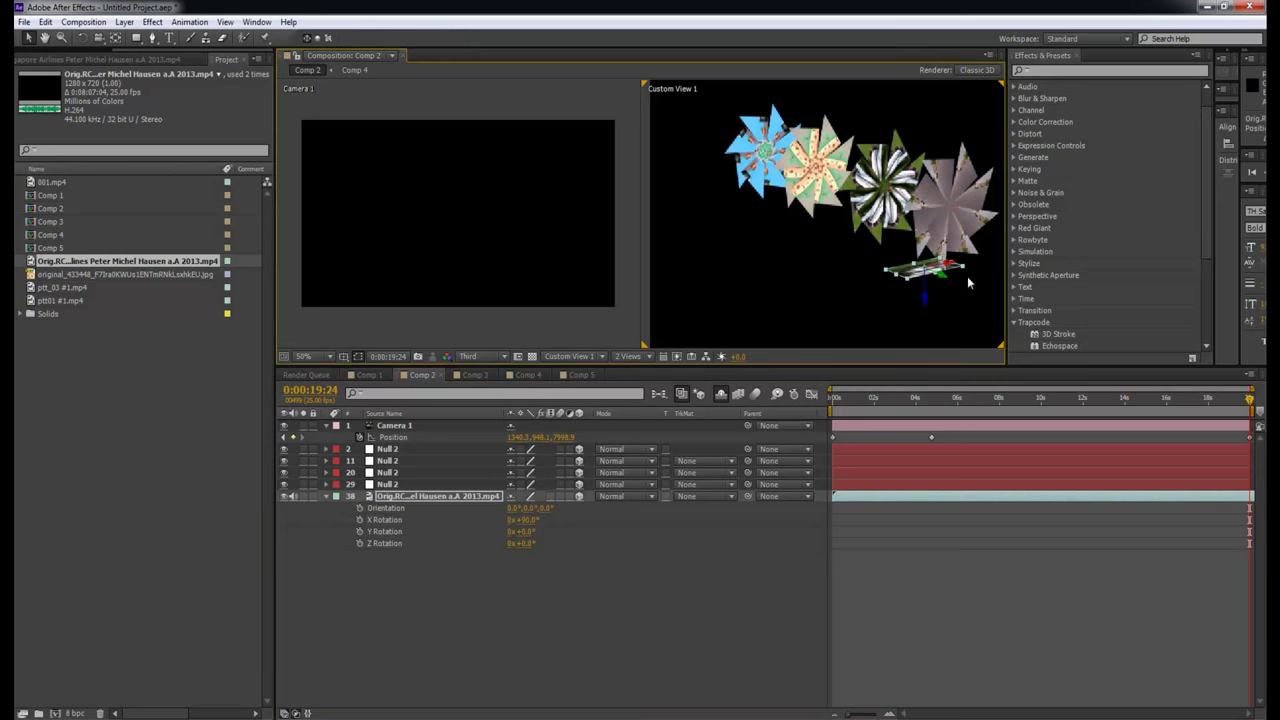
pyautogui.moveTo(966, 270); pyautogui.dragTo(1212, 353)
pyautogui.moveTo(945, 282); pyautogui.dragTo(833, 233)
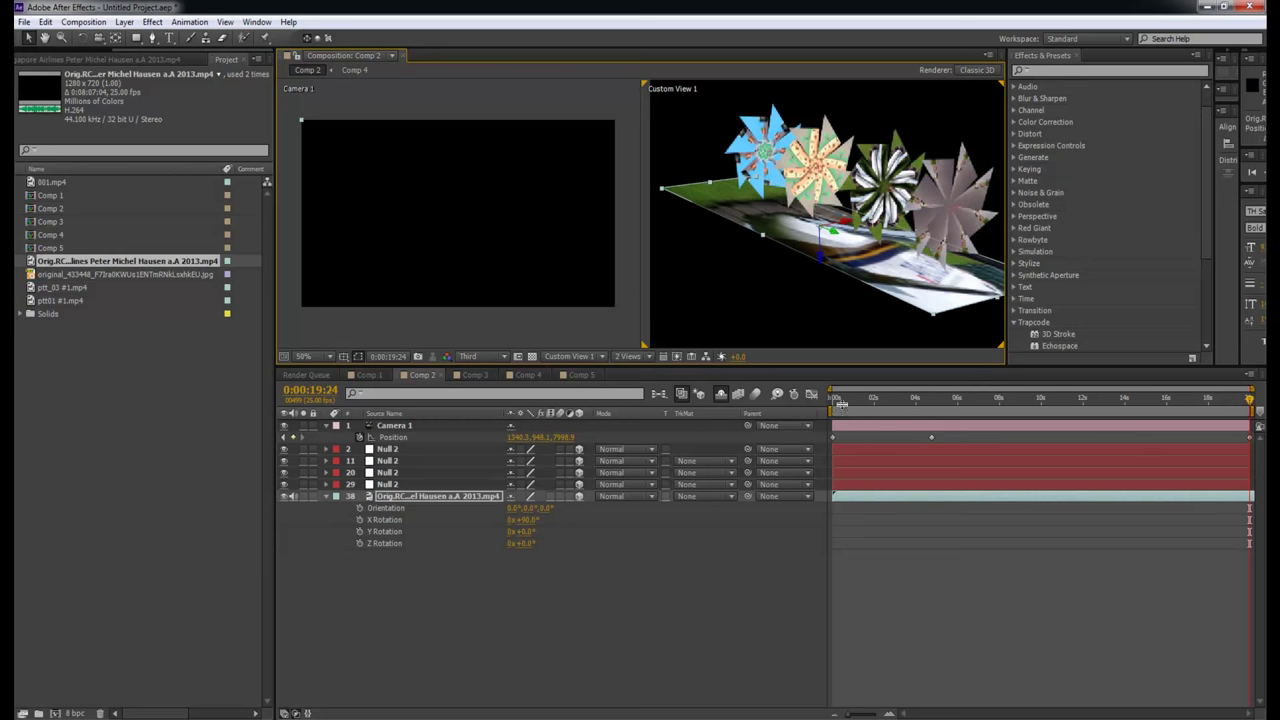
# Preview the flight at 0:00:08:06 and enlarge the floor layer well beyond the row of shapes.
pyautogui.moveTo(940, 404); pyautogui.dragTo(1005, 401)
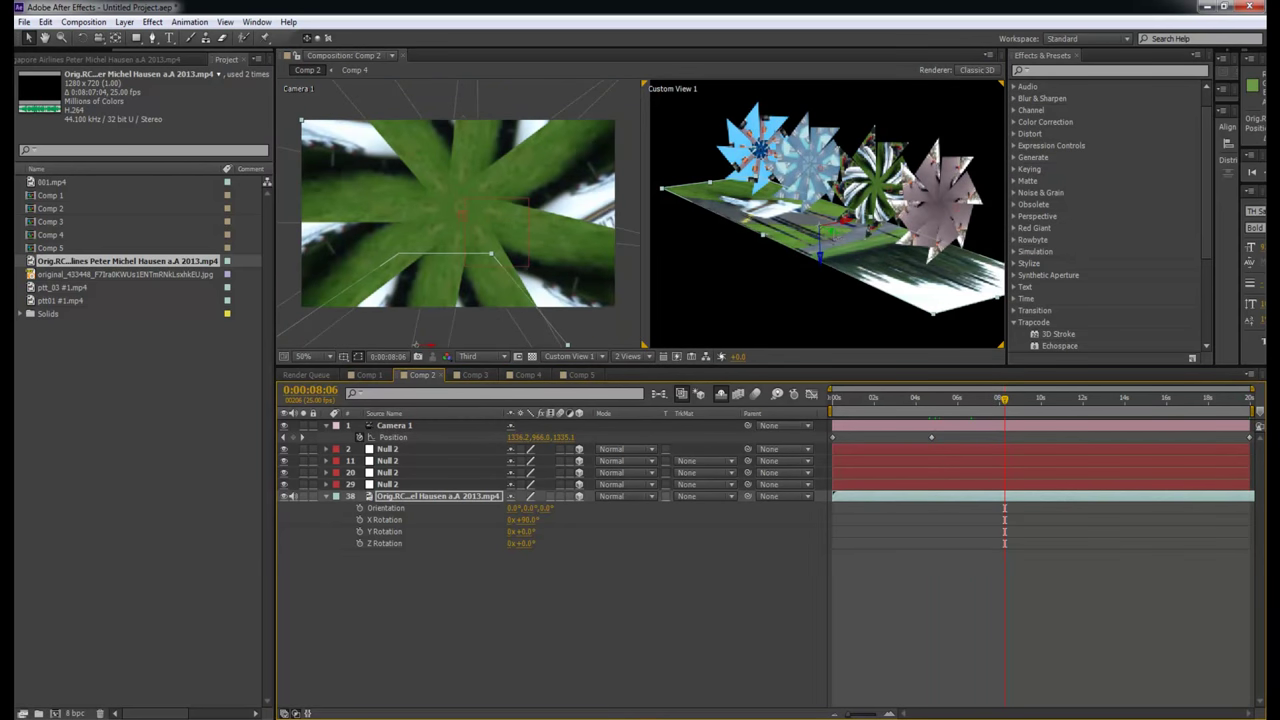
pyautogui.moveTo(832, 231); pyautogui.dragTo(1019, 165)
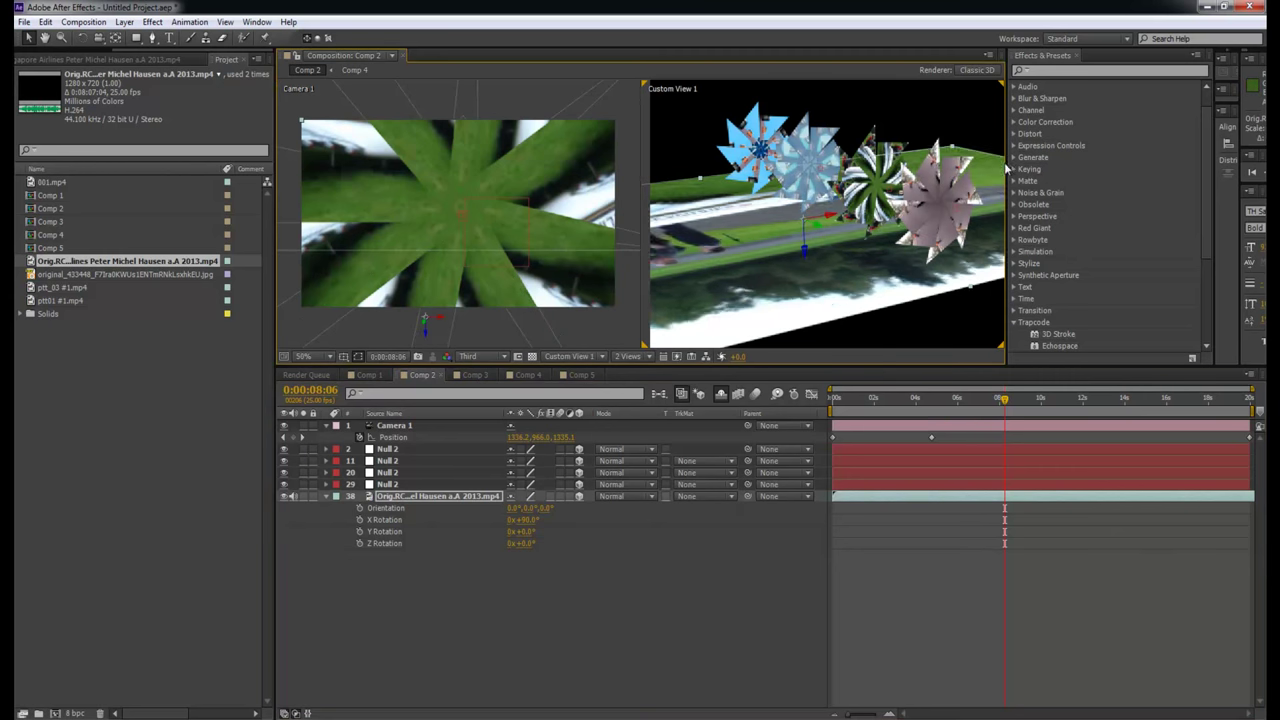
pyautogui.scroll(-2, 972, 290)
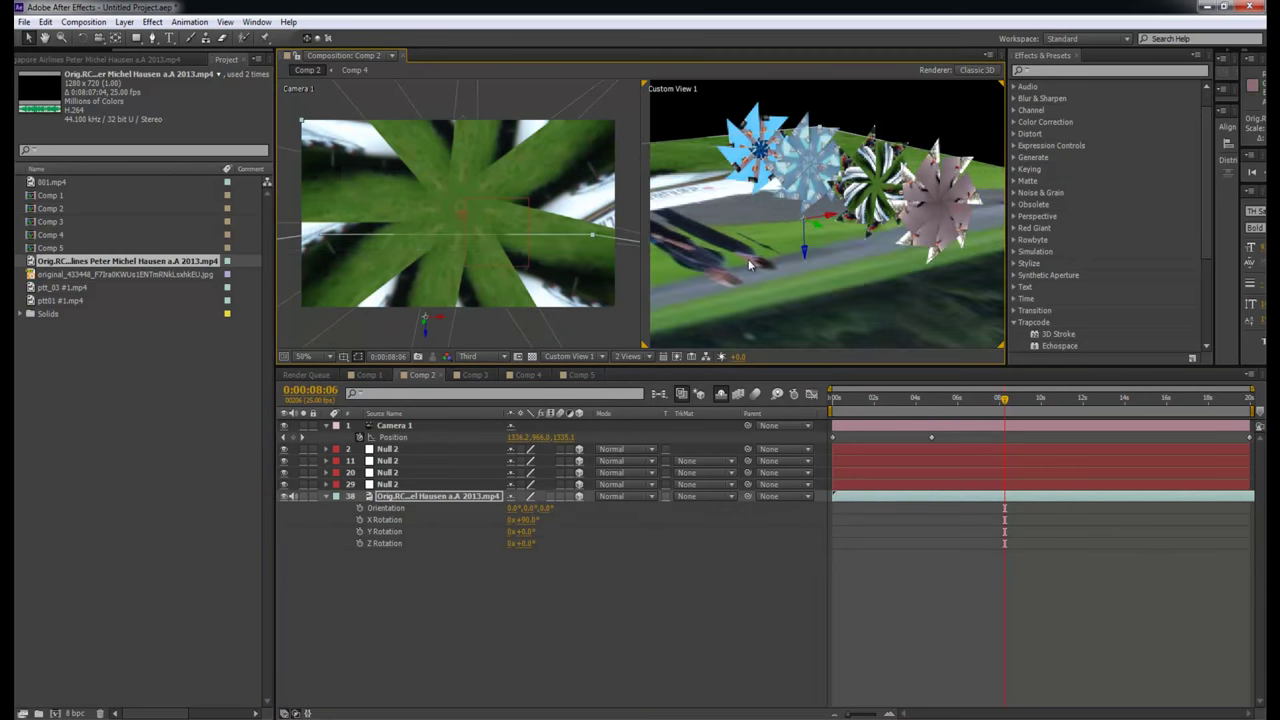
# Duplicate the floor layer, raise the copy above the shapes as a ceiling, and check both from the start of the timeline.
pyautogui.hotkey('ctrl', 'd')
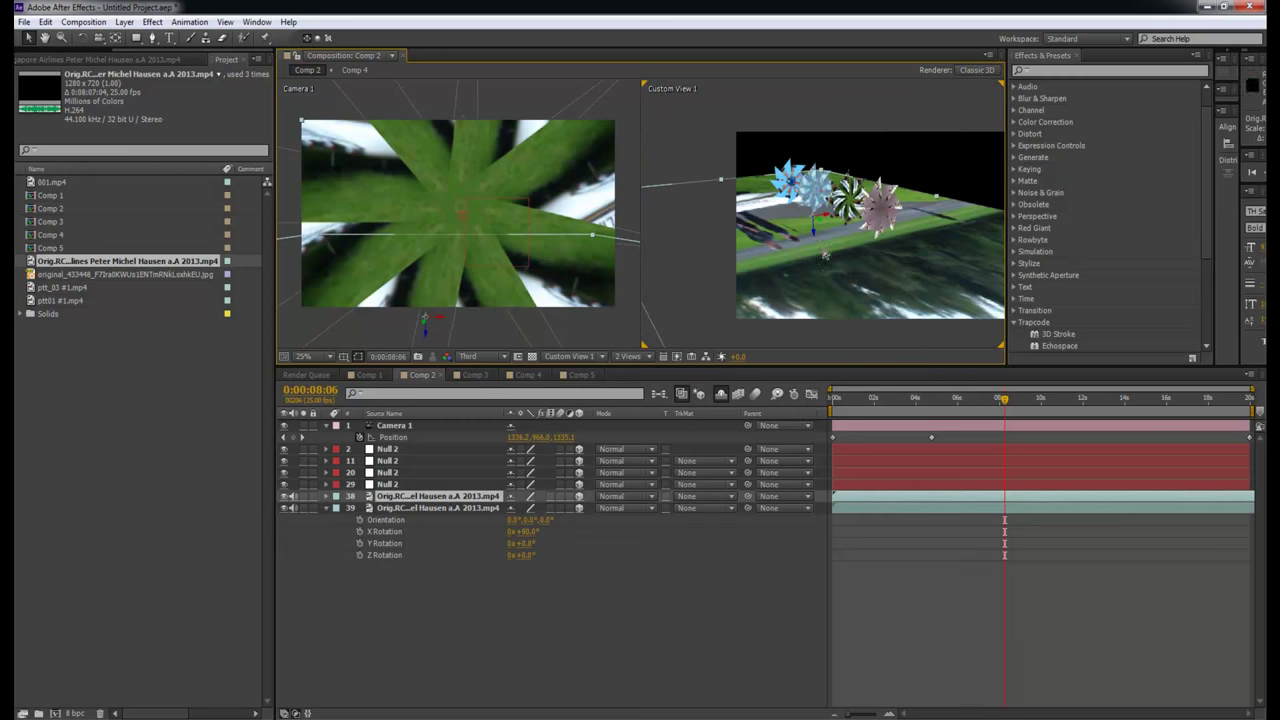
pyautogui.moveTo(810, 227); pyautogui.dragTo(813, 122)
pyautogui.moveTo(812, 200); pyautogui.dragTo(805, 26)
pyautogui.moveTo(908, 413); pyautogui.dragTo(778, 410)
pyautogui.press('c')
pyautogui.moveTo(855, 205); pyautogui.dragTo(886, 252)
pyautogui.keyDown('shift'); pyautogui.click(980, 508); pyautogui.keyUp('shift')
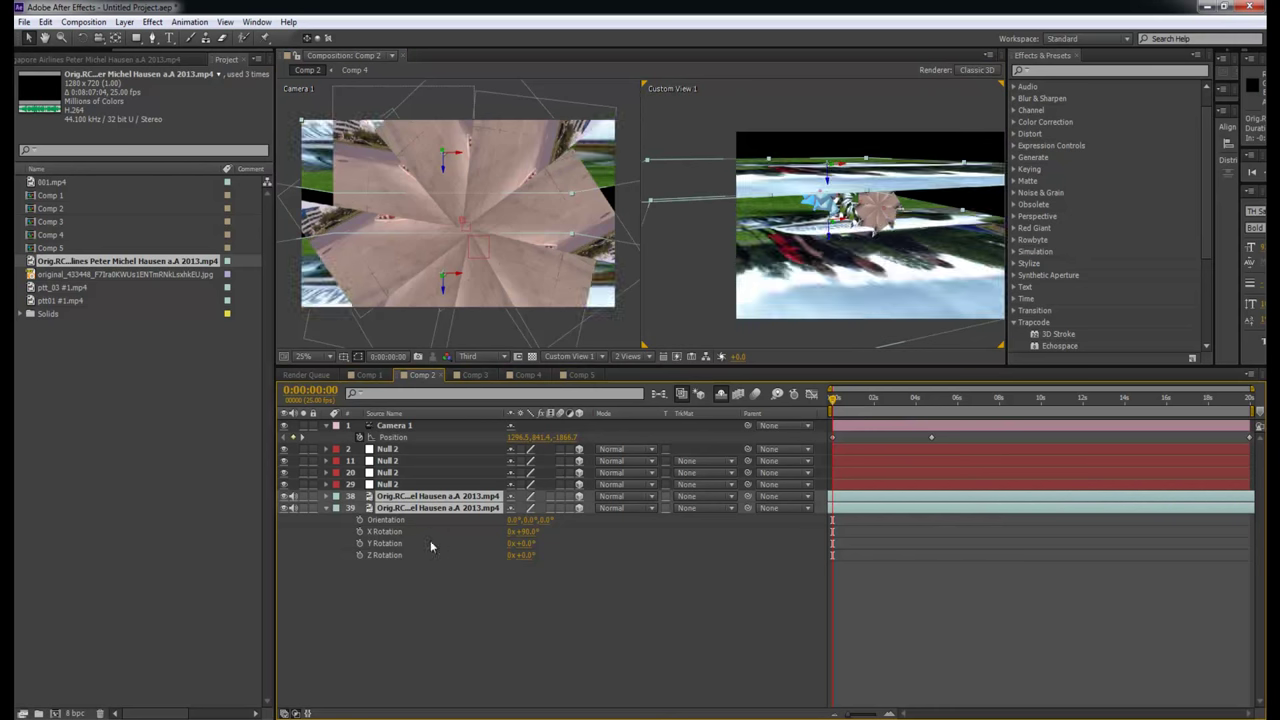
# Scrub the flight to 0:00:05:02 and play a RAM preview of Comp 2 through Camera 1.
pyautogui.click(919, 656)
pyautogui.moveTo(840, 405); pyautogui.dragTo(942, 402)
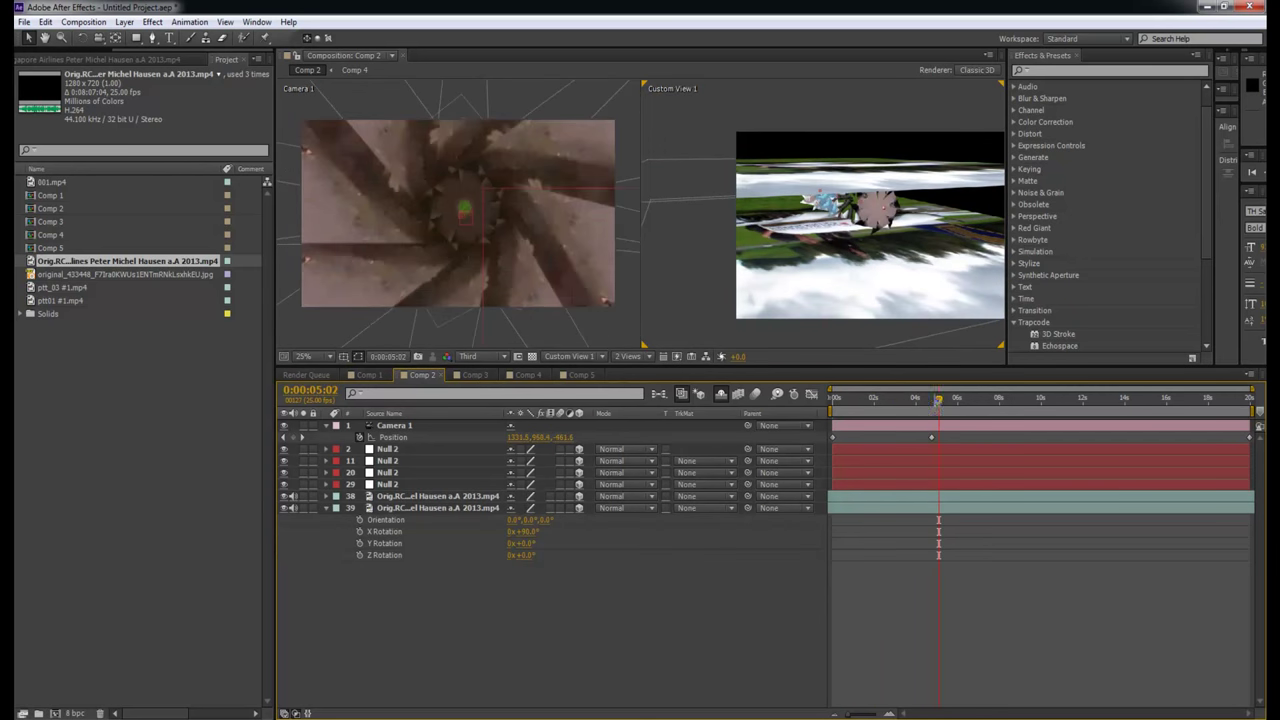
pyautogui.click(620, 309)
pyautogui.press('KP_0')
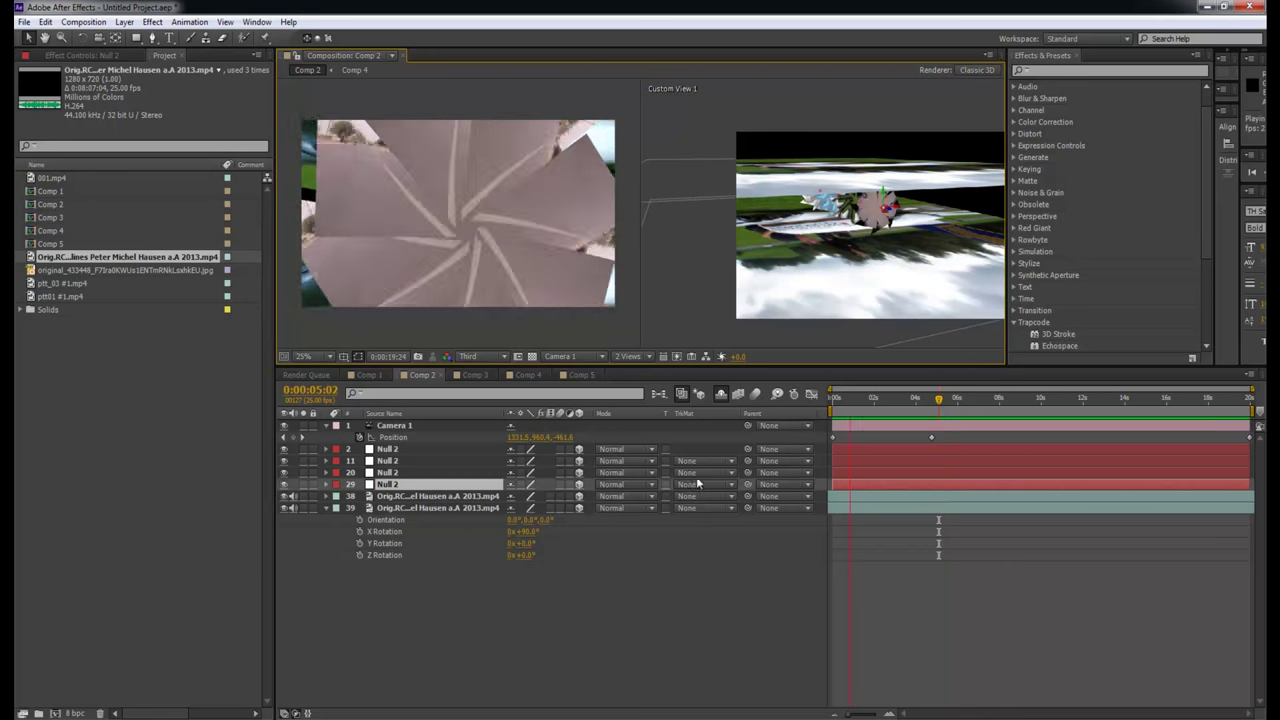
pyautogui.press('space')
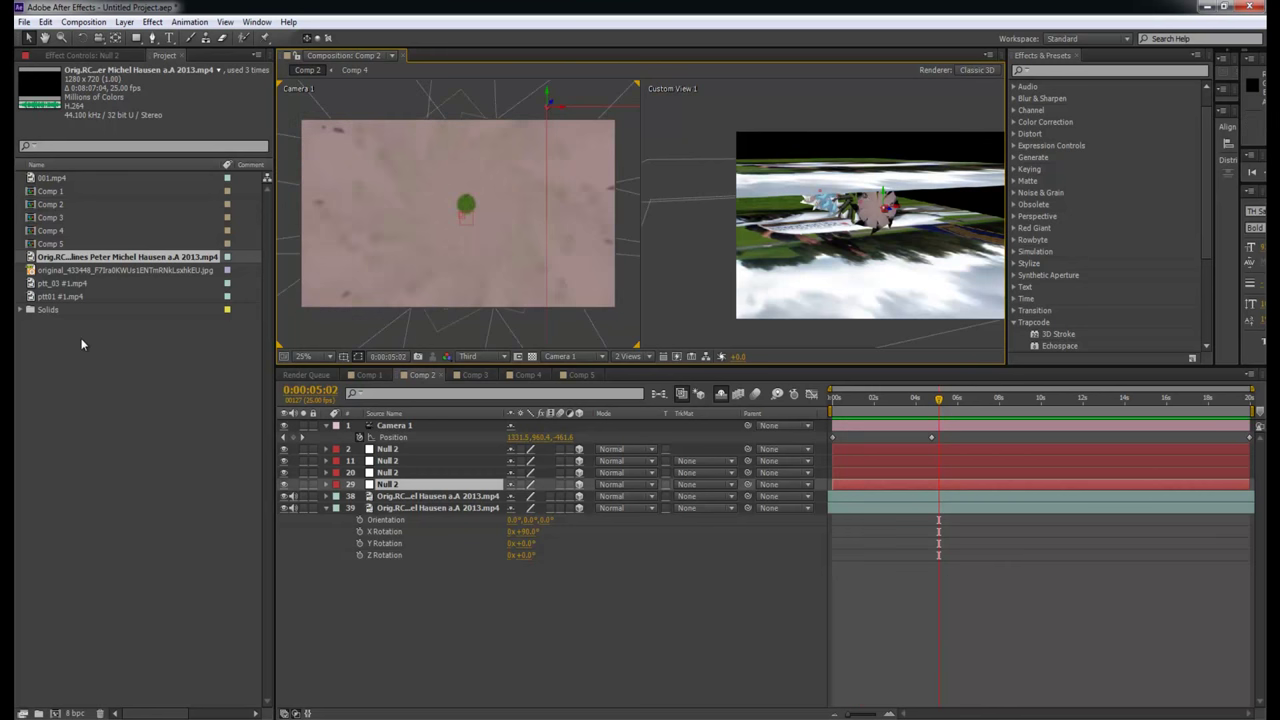
# Open Comp 5, return near its start, import Rollercoaster Tycoons.mp4 and add it as the top layer.
pyautogui.click(56, 245)
pyautogui.doubleClick(40, 245)
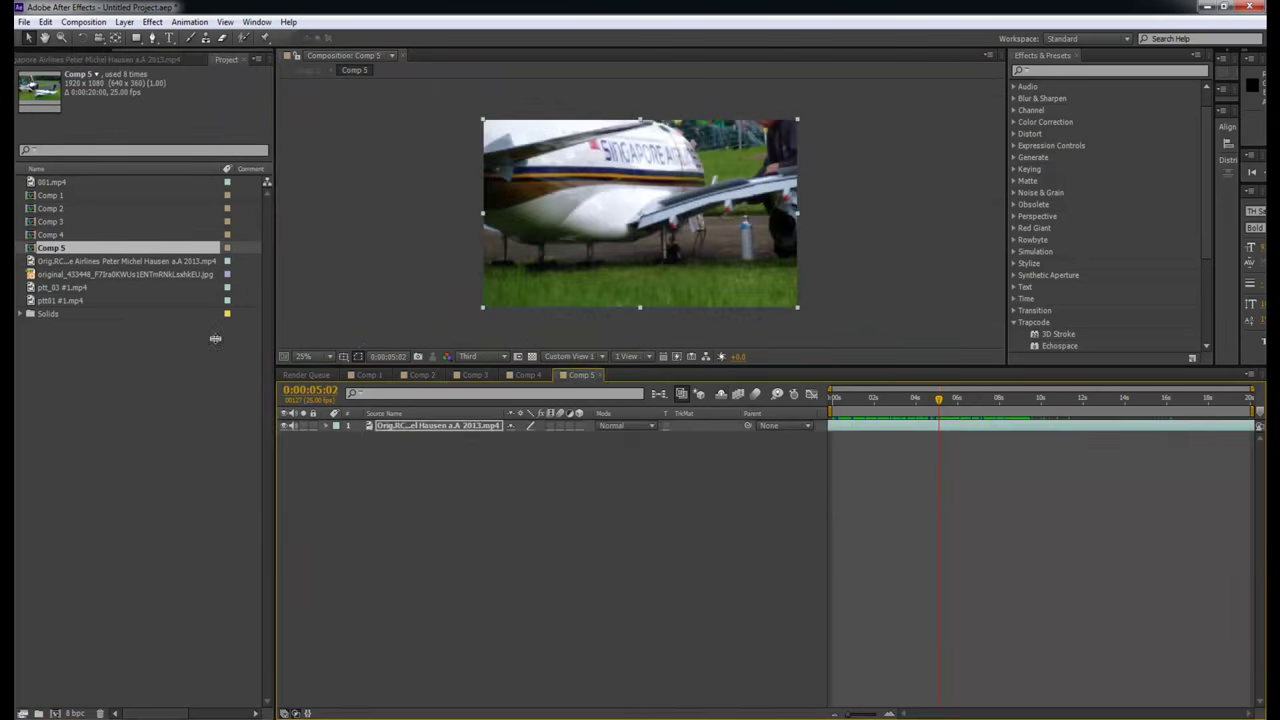
pyautogui.moveTo(862, 405); pyautogui.dragTo(837, 402)
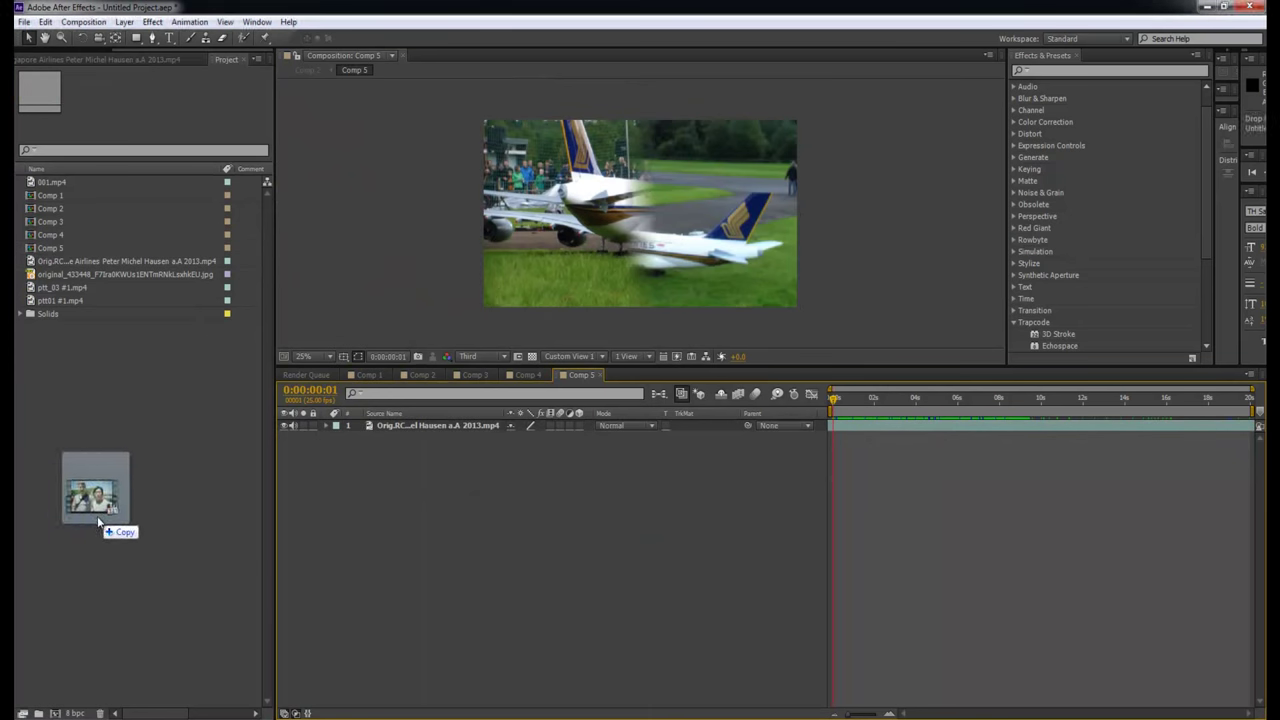
pyautogui.moveTo(103, 523); pyautogui.dragTo(116, 436)
pyautogui.moveTo(454, 411); pyautogui.dragTo(455, 418)
# Scale the Rollercoaster Tycoons layer to 160% so it fills the frame and slide the clip earlier in time.
pyautogui.moveTo(745, 273); pyautogui.dragTo(808, 312)
pyautogui.hotkey('ctrl', 'z')
pyautogui.moveTo(900, 427); pyautogui.dragTo(456, 483)
pyautogui.click(456, 484)
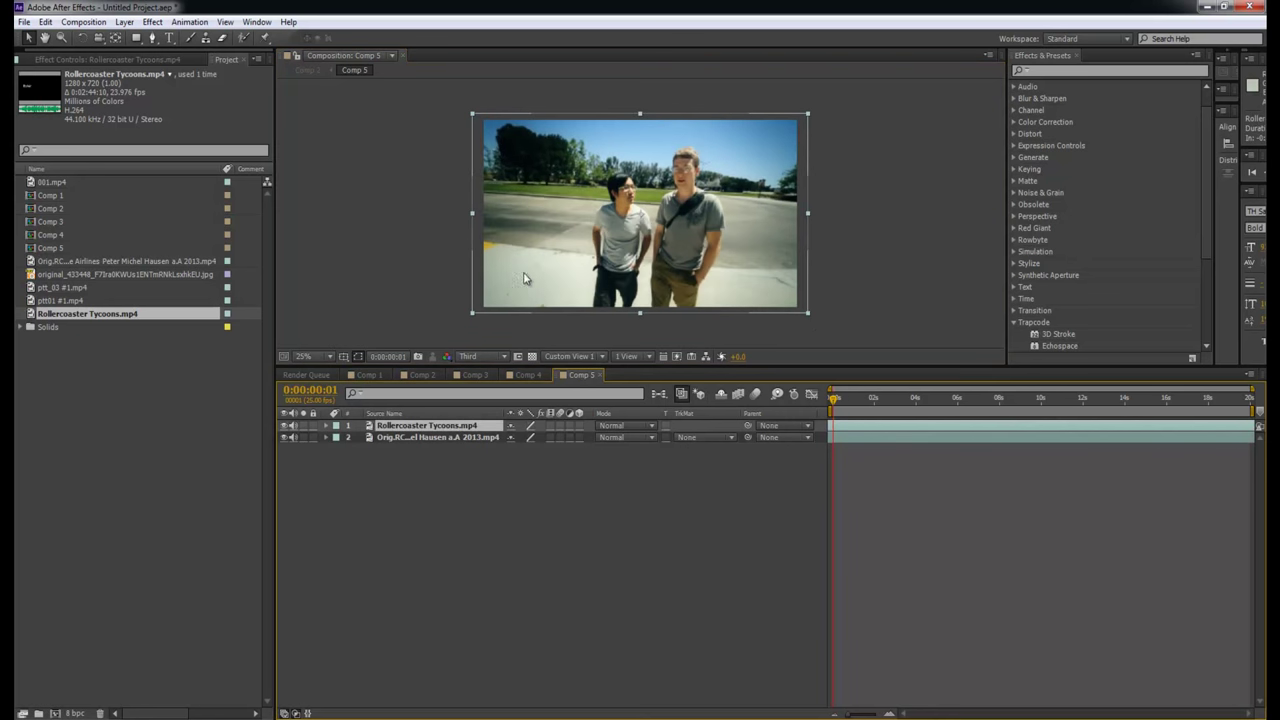
# Draw a rectangular mask over the left half of the Rollercoaster Tycoons layer.
pyautogui.click(136, 37)
pyautogui.moveTo(483, 118); pyautogui.dragTo(645, 313)
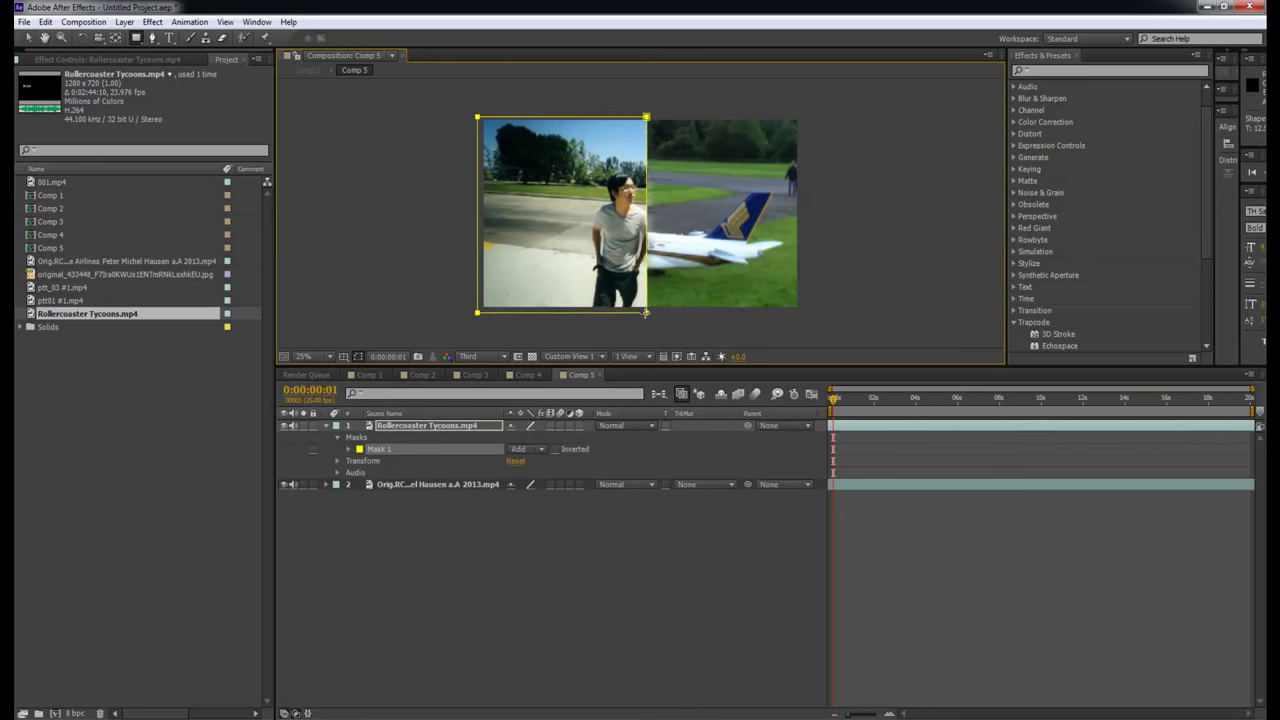
pyautogui.click(843, 429)
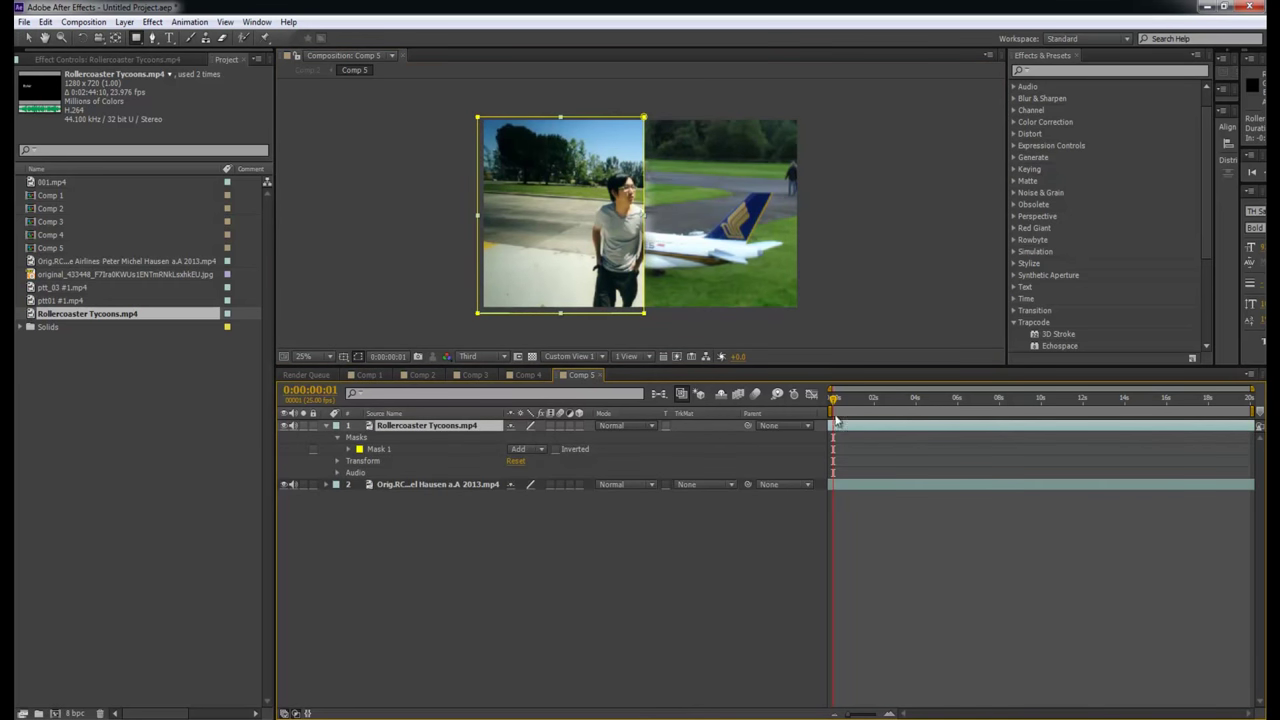
# Duplicate the masked layer and mirror the copy onto the right half with a horizontal Scale of about -156%.
pyautogui.hotkey('ctrl', 'd')
pyautogui.press('s')
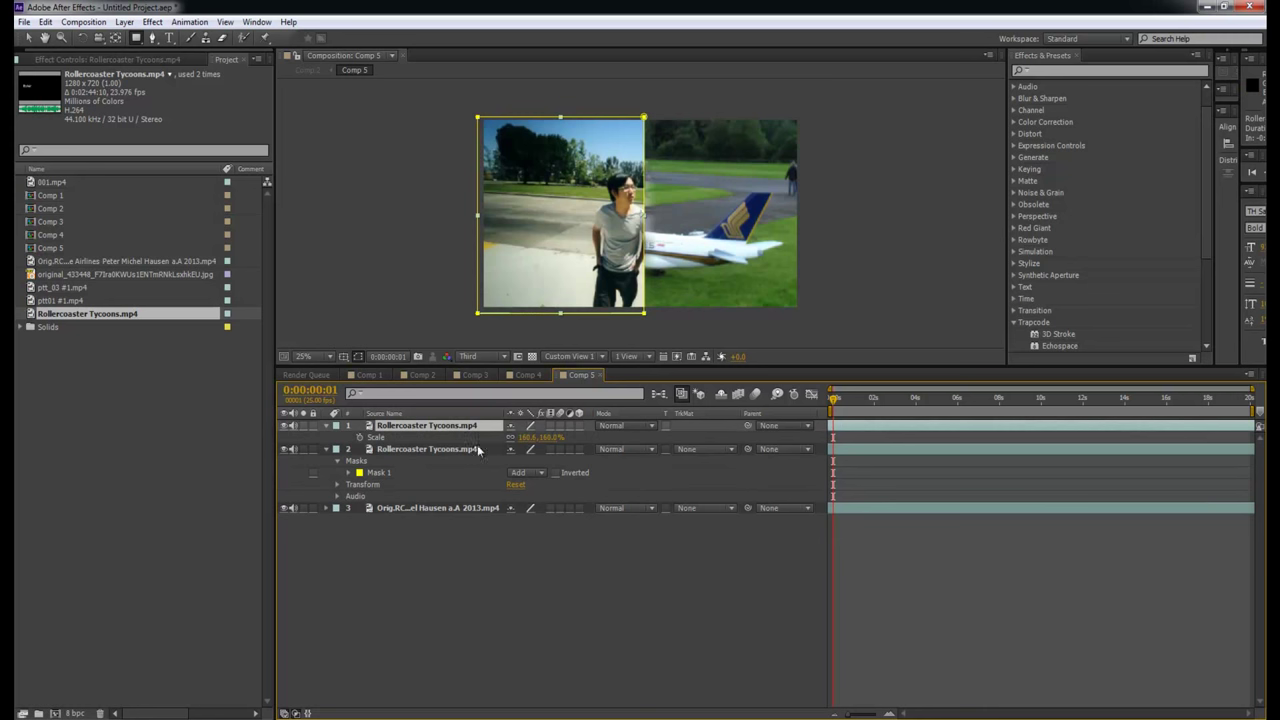
pyautogui.moveTo(526, 437); pyautogui.dragTo(340, 460)
pyautogui.press('v')
pyautogui.click(881, 602)
pyautogui.click(720, 277)
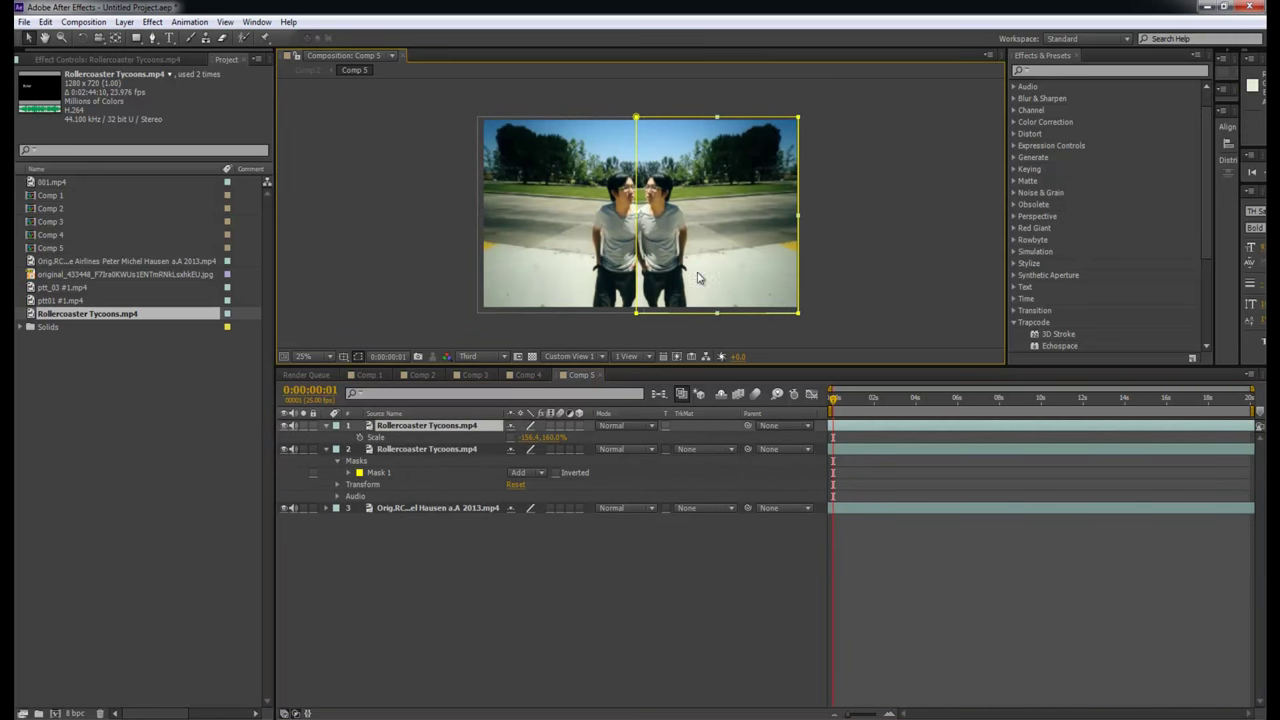
pyautogui.keyDown('shift'); pyautogui.click(586, 275); pyautogui.keyUp('shift')
pyautogui.click(904, 516)
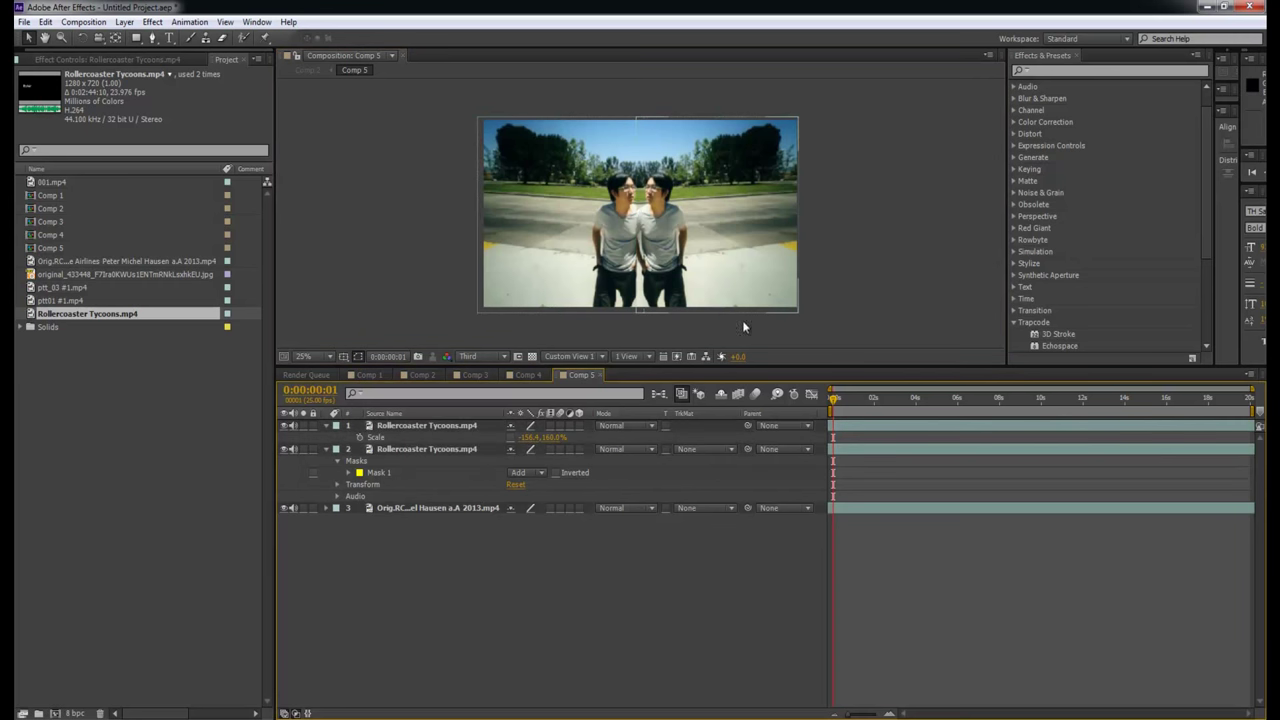
# Return to Comp 2 and check the flight through the shapes up to 0:00:14:03.
pyautogui.click(421, 375)
pyautogui.click(866, 399)
pyautogui.moveTo(869, 401); pyautogui.dragTo(1128, 421)
# Try replacing the floor and ceiling video layers with Comp 5, and undo the replacement.
pyautogui.click(923, 508)
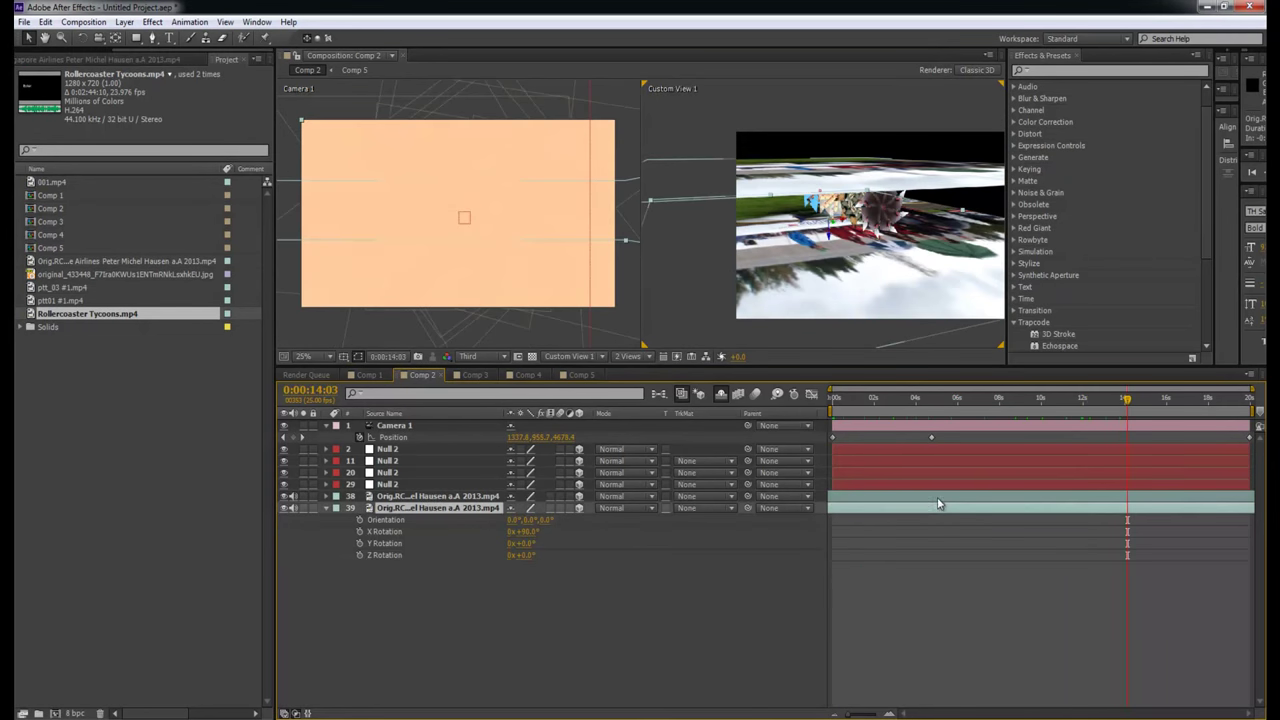
pyautogui.keyDown('shift'); pyautogui.click(937, 497); pyautogui.keyUp('shift')
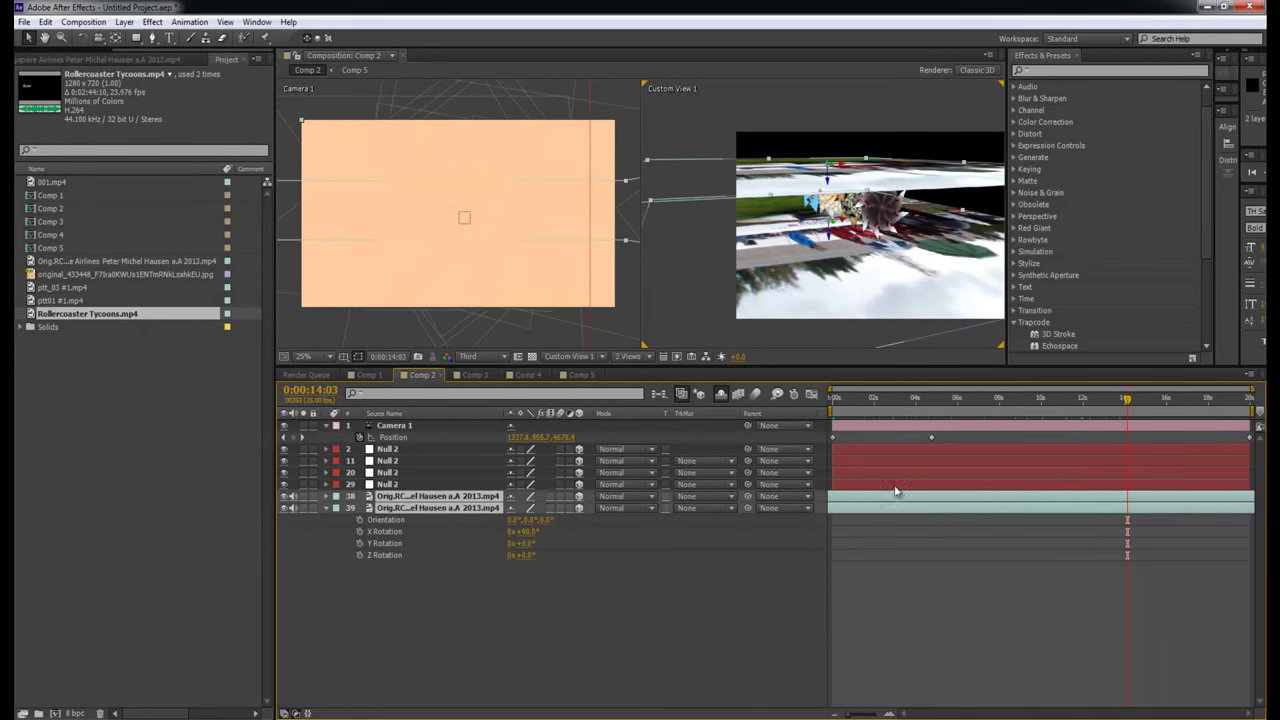
pyautogui.click(55, 248)
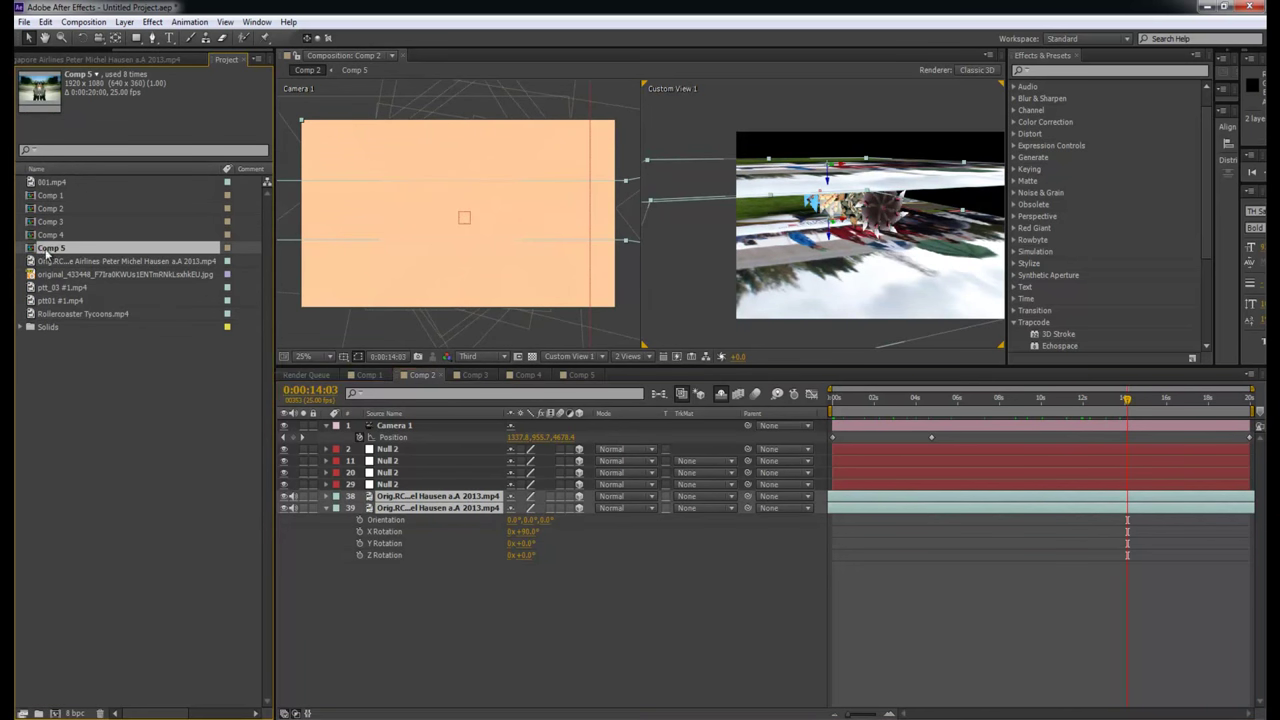
pyautogui.moveTo(115, 296); pyautogui.dragTo(393, 503)
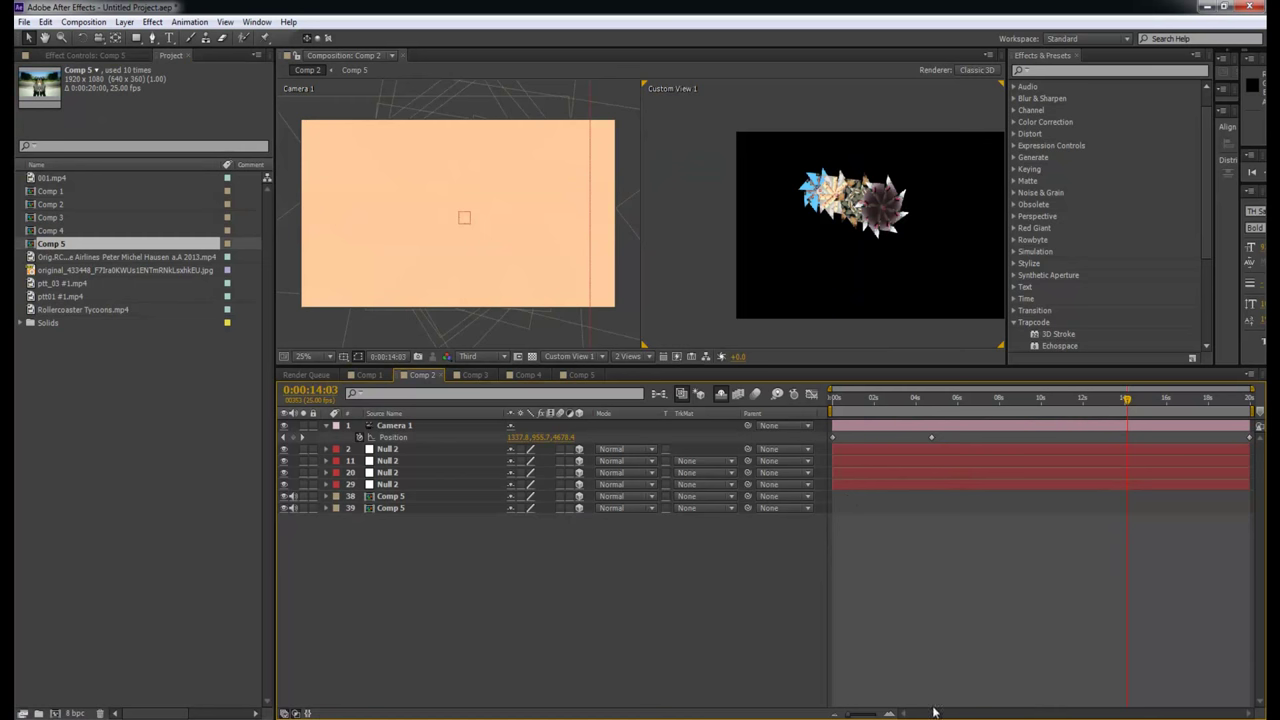
pyautogui.hotkey('ctrl', 'z')
# Hide the floor and ceiling video layers and scrub the flight to 0:00:09:04.
pyautogui.click(1027, 534)
pyautogui.moveTo(922, 408); pyautogui.dragTo(1058, 402)
pyautogui.press('space')
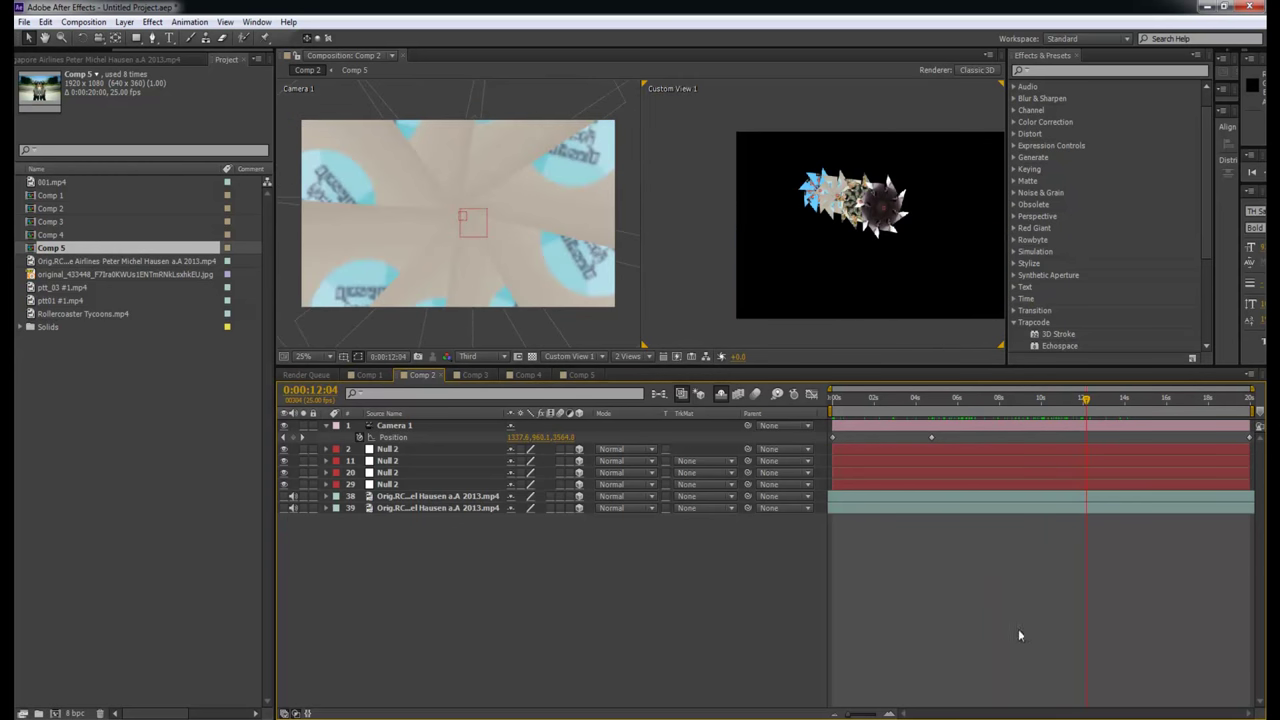
pyautogui.moveTo(948, 404); pyautogui.dragTo(1025, 402)
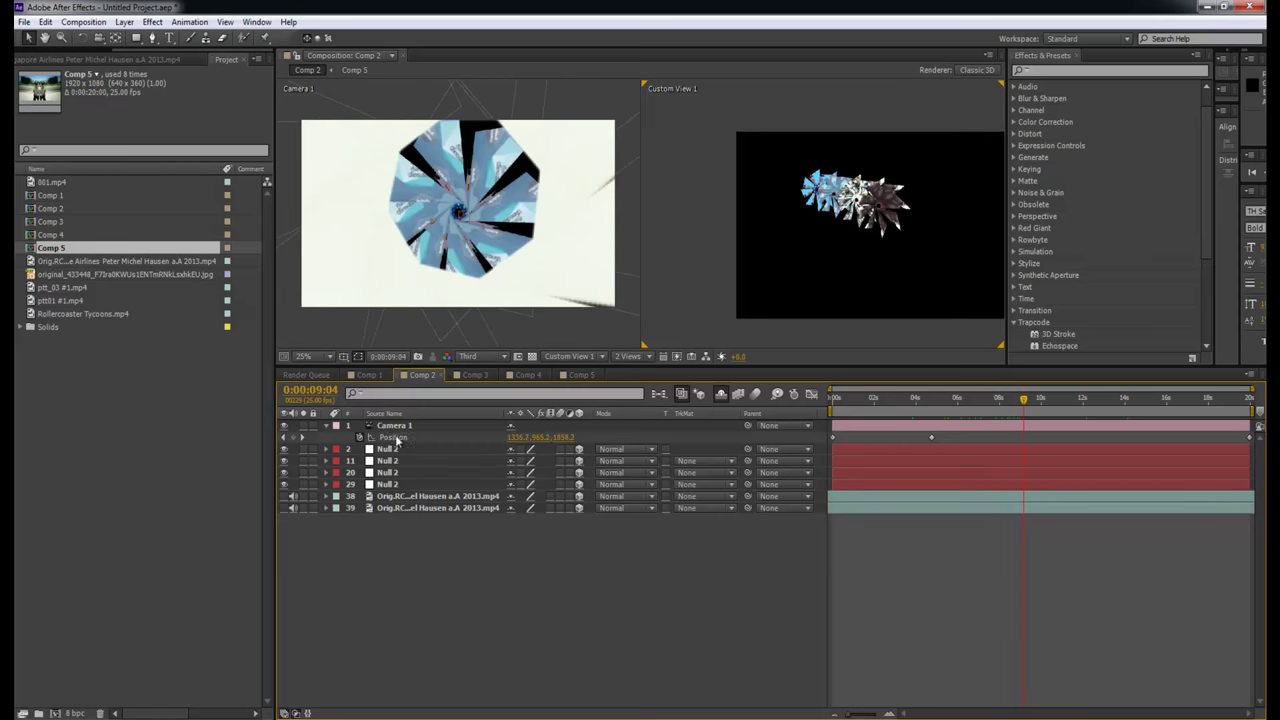
# Select all four Null 2 layers and reveal their rotation properties.
pyautogui.click(393, 451)
pyautogui.keyDown('shift'); pyautogui.click(398, 485); pyautogui.keyUp('shift')
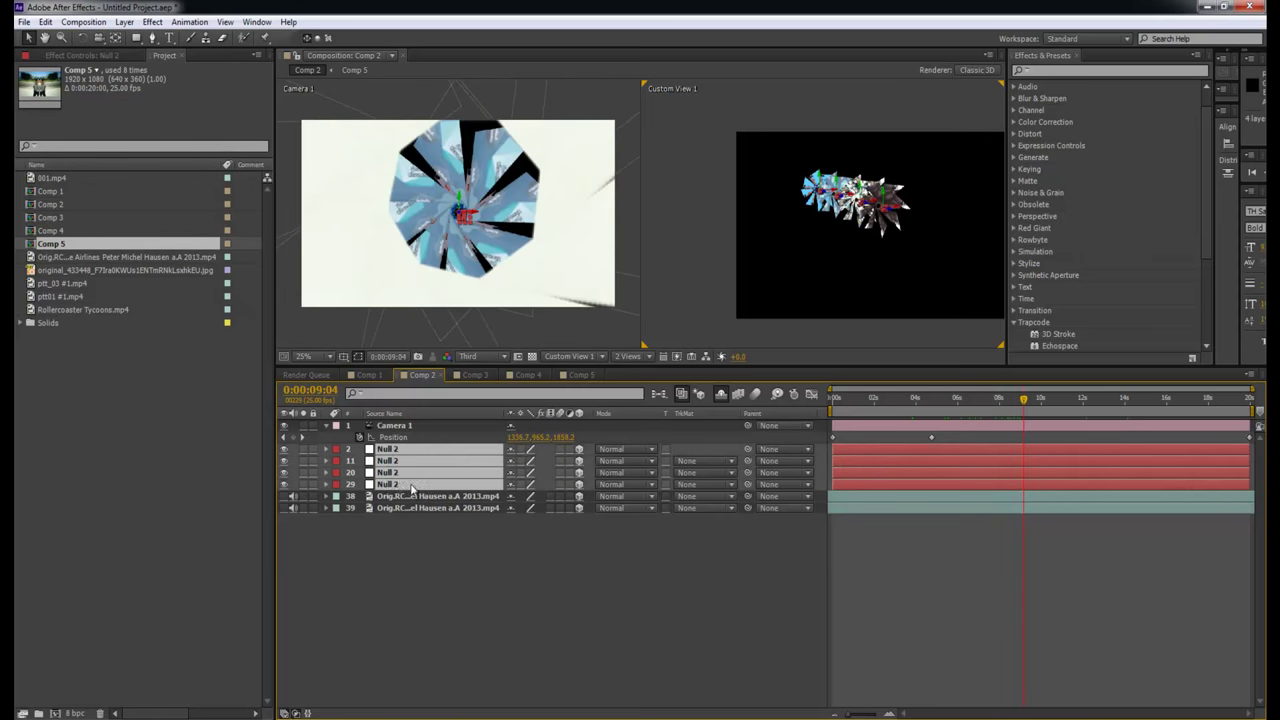
pyautogui.press('r')
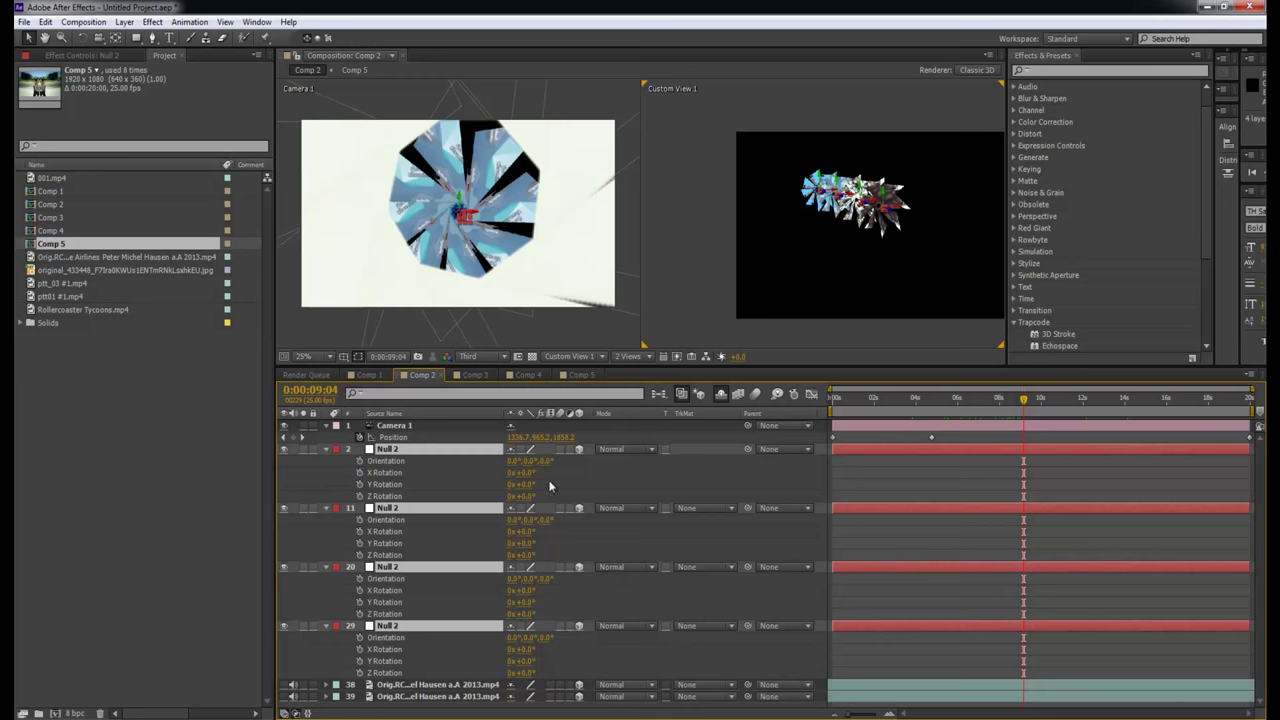
# Try turning the four nulls with their Y Rotation and undo the changes.
pyautogui.moveTo(528, 485); pyautogui.dragTo(554, 493)
pyautogui.hotkey('ctrl', 'z')
pyautogui.hotkey('ctrl', 'z')
pyautogui.hotkey('ctrl', 'z')
# Add the expression time*10 to the Z Rotation of the first null, layer 2, and copy it.
pyautogui.keyDown('alt'); pyautogui.click(360, 497); pyautogui.keyUp('alt')
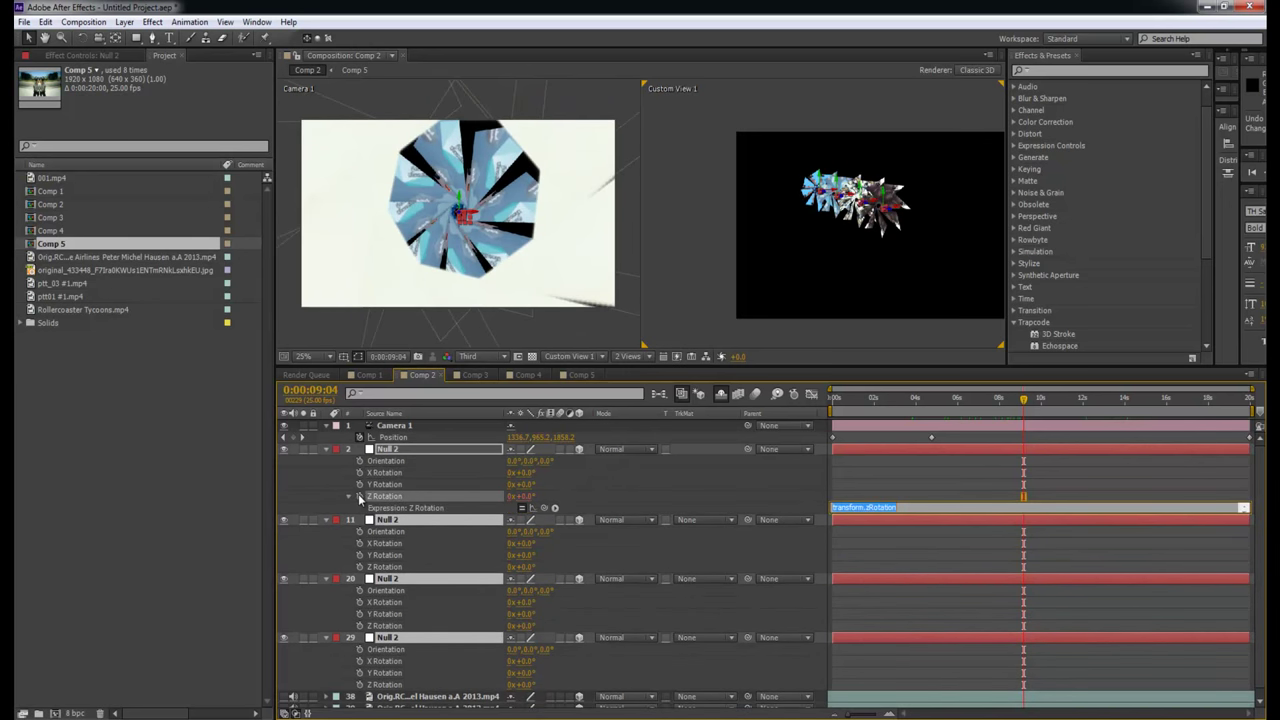
pyautogui.write('time*10')
pyautogui.press('Return')
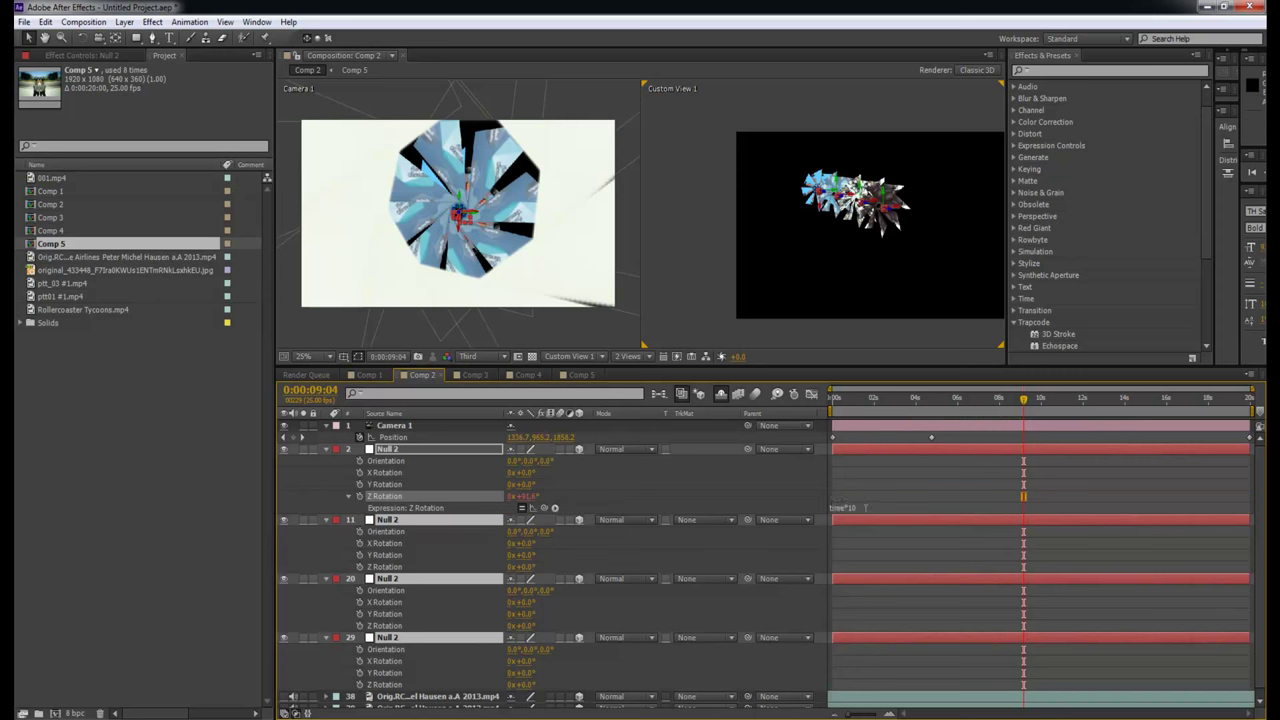
pyautogui.click(865, 508)
pyautogui.hotkey('ctrl', 'c')
# Apply the same time*10 expression to the Z Rotation of the nulls on layers 11, 20 and 29.
pyautogui.keyDown('alt'); pyautogui.click(359, 567); pyautogui.keyUp('alt')
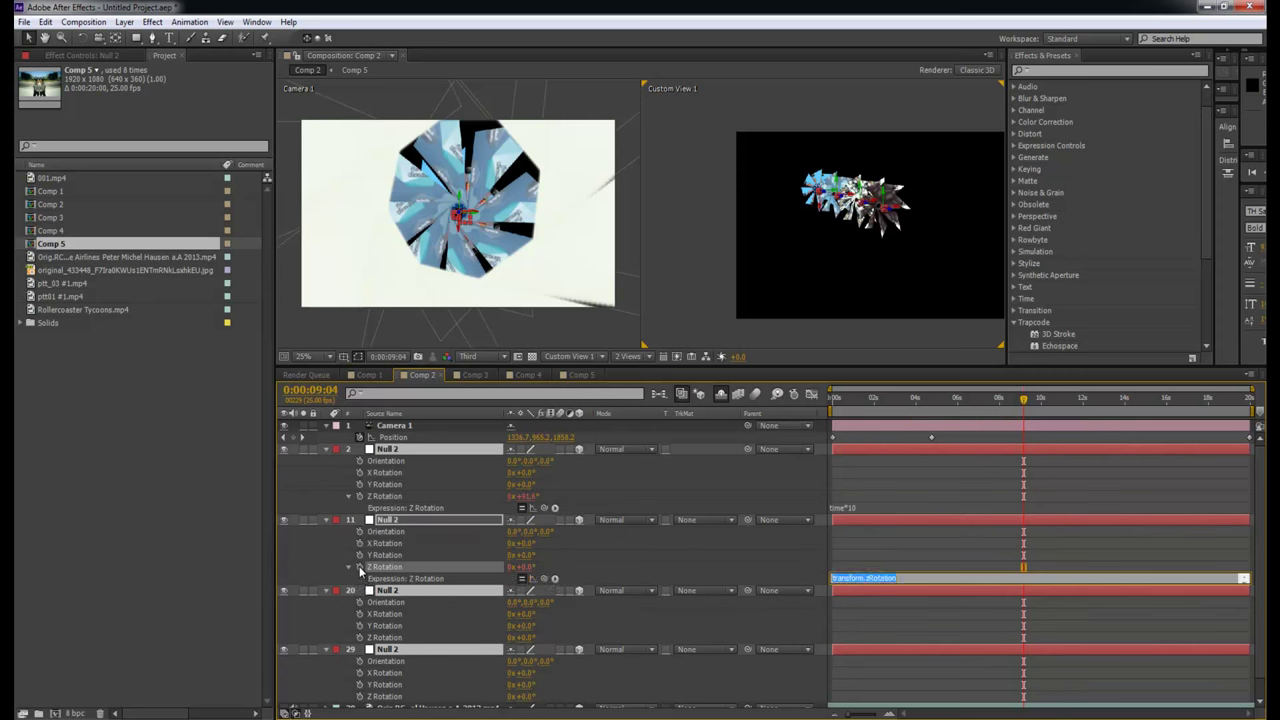
pyautogui.hotkey('ctrl', 'v')
pyautogui.press('KP_Enter')
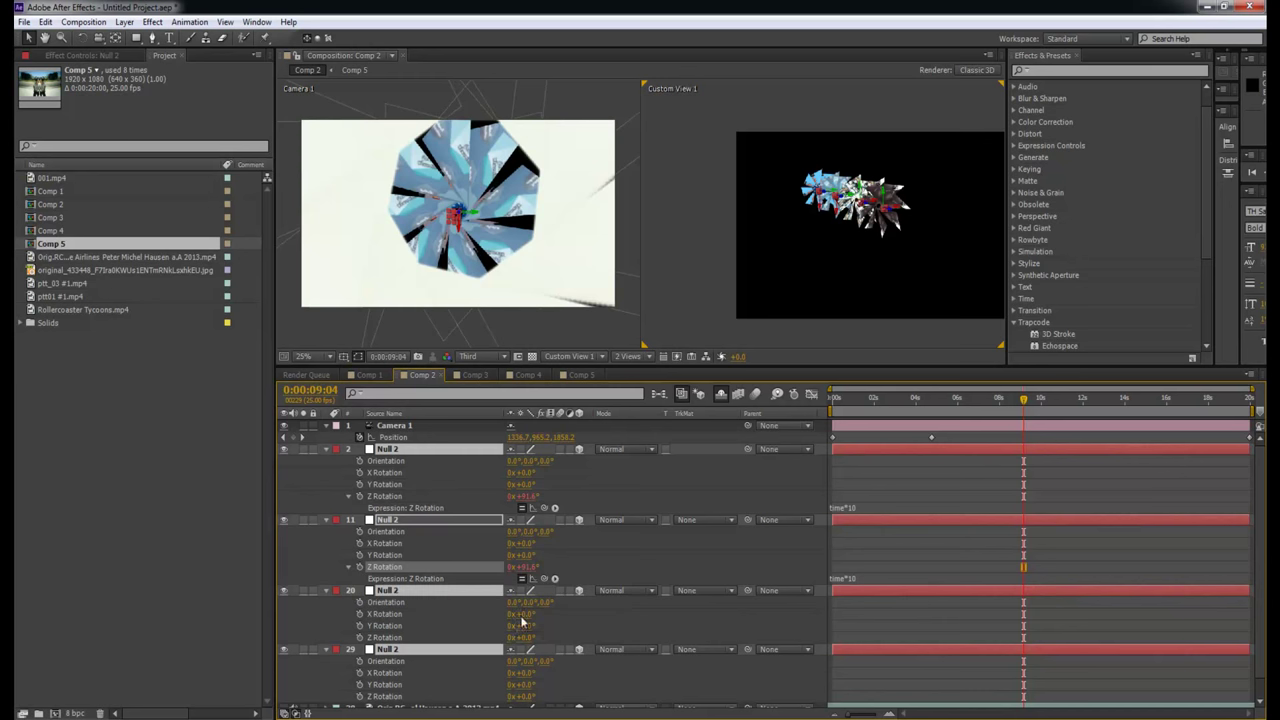
pyautogui.keyDown('alt'); pyautogui.click(358, 640); pyautogui.keyUp('alt')
pyautogui.hotkey('ctrl', 'v')
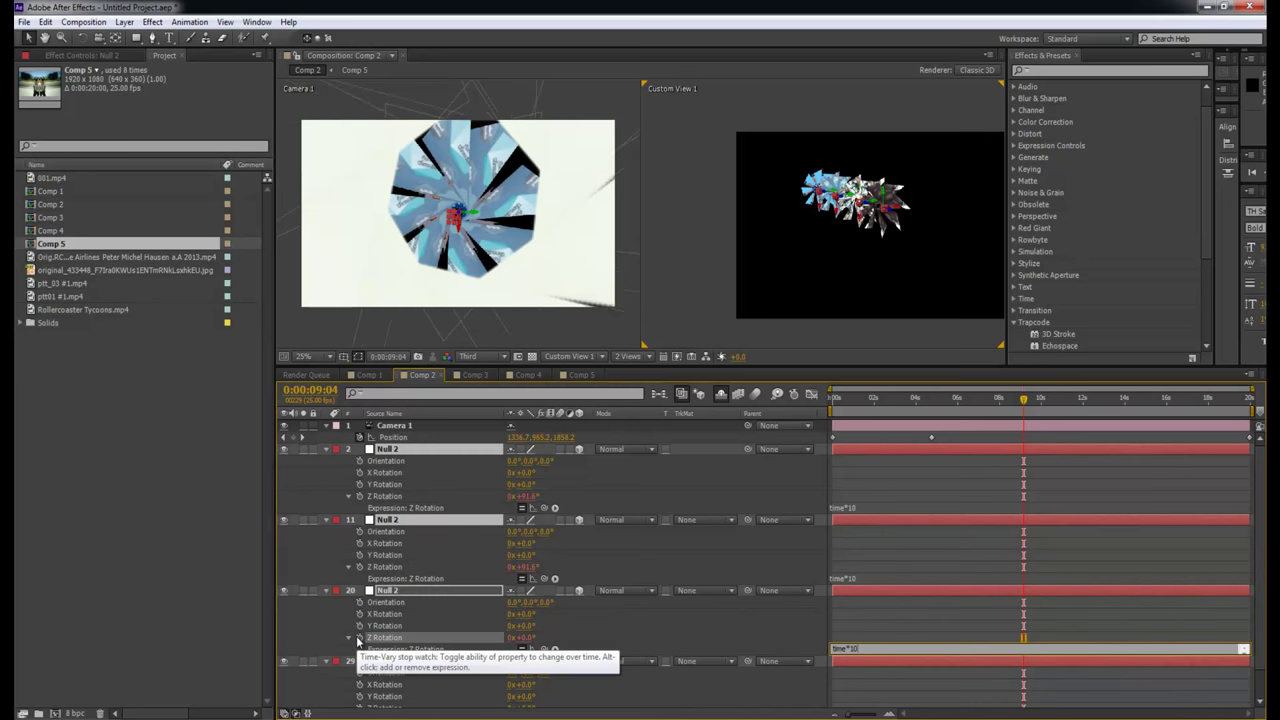
pyautogui.press('KP_Enter')
pyautogui.scroll(-1, 617, 578)
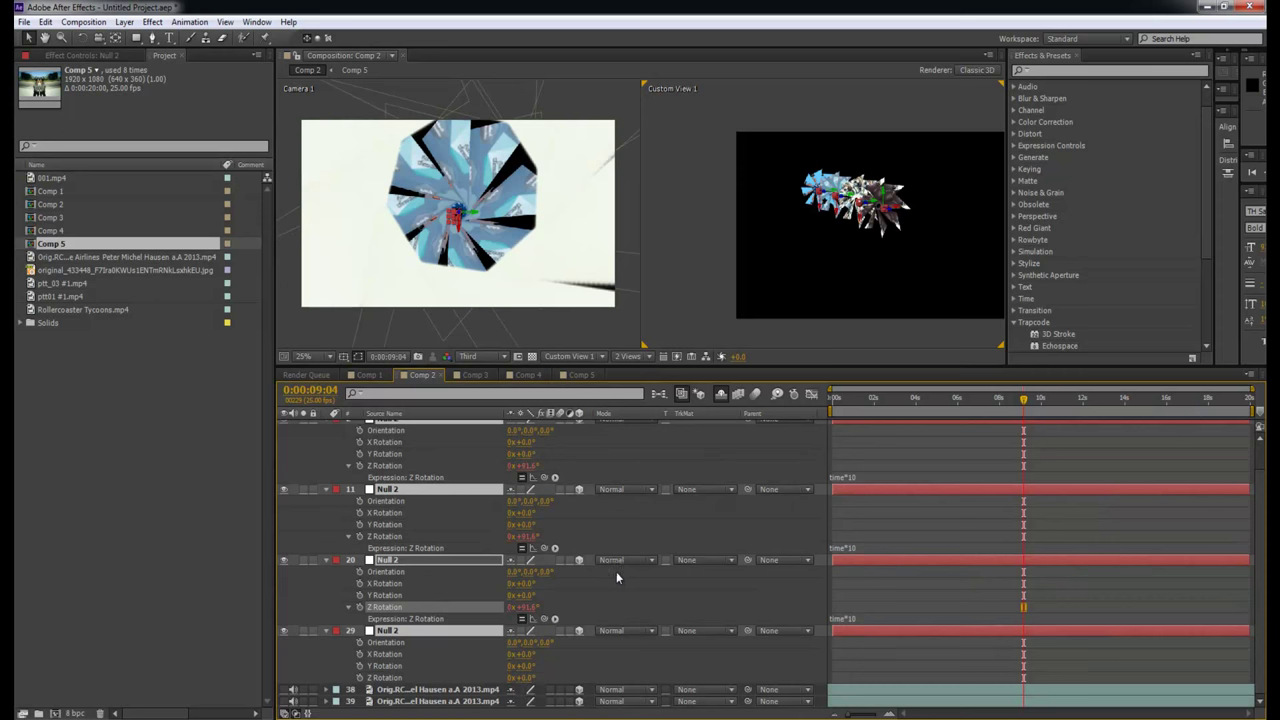
pyautogui.keyDown('alt'); pyautogui.click(361, 678); pyautogui.keyUp('alt')
pyautogui.press('KP_Enter')
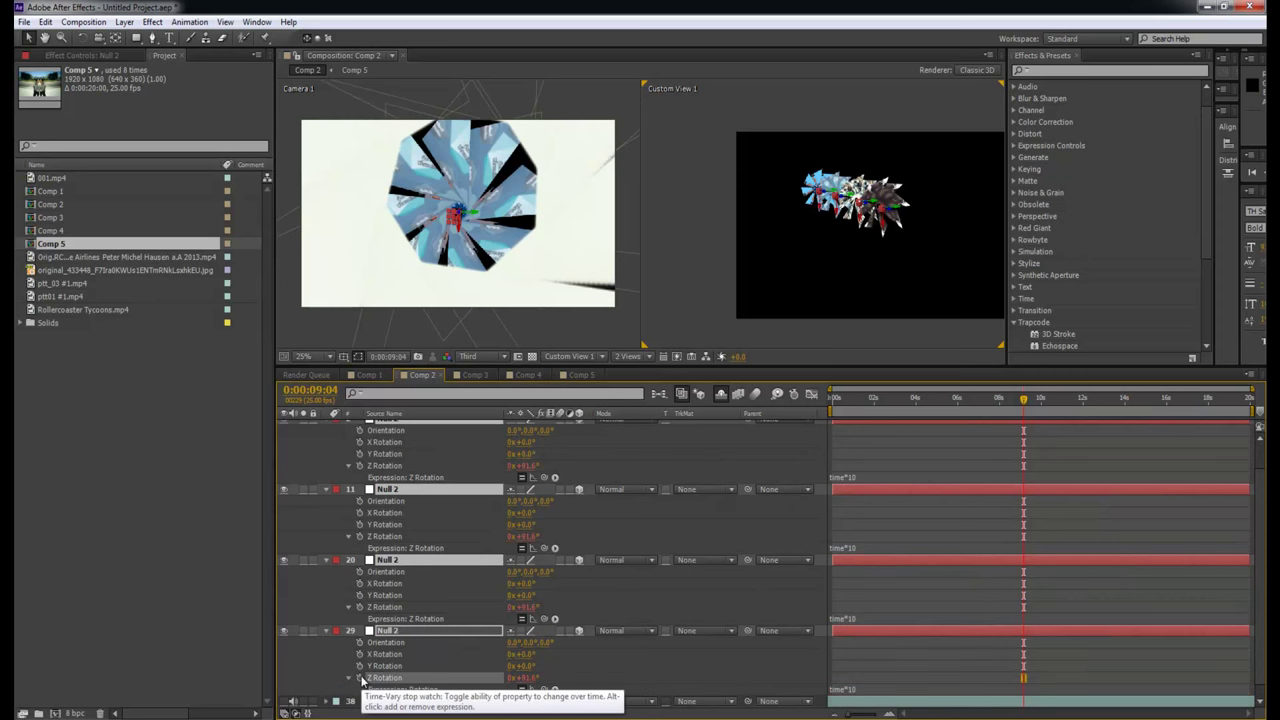
# Play a RAM preview of the rotating shapes and inspect the flight at 0:00:05:23.
pyautogui.click(1057, 477)
pyautogui.click(638, 343)
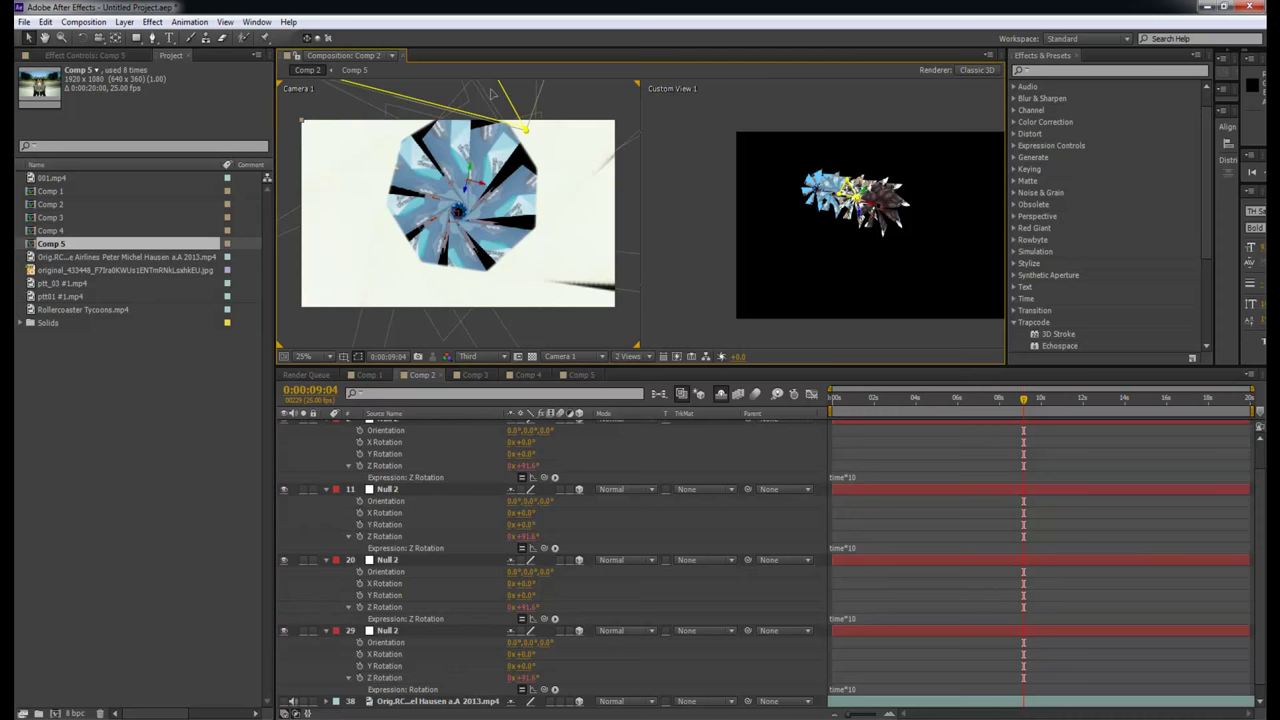
pyautogui.press('KP_0')
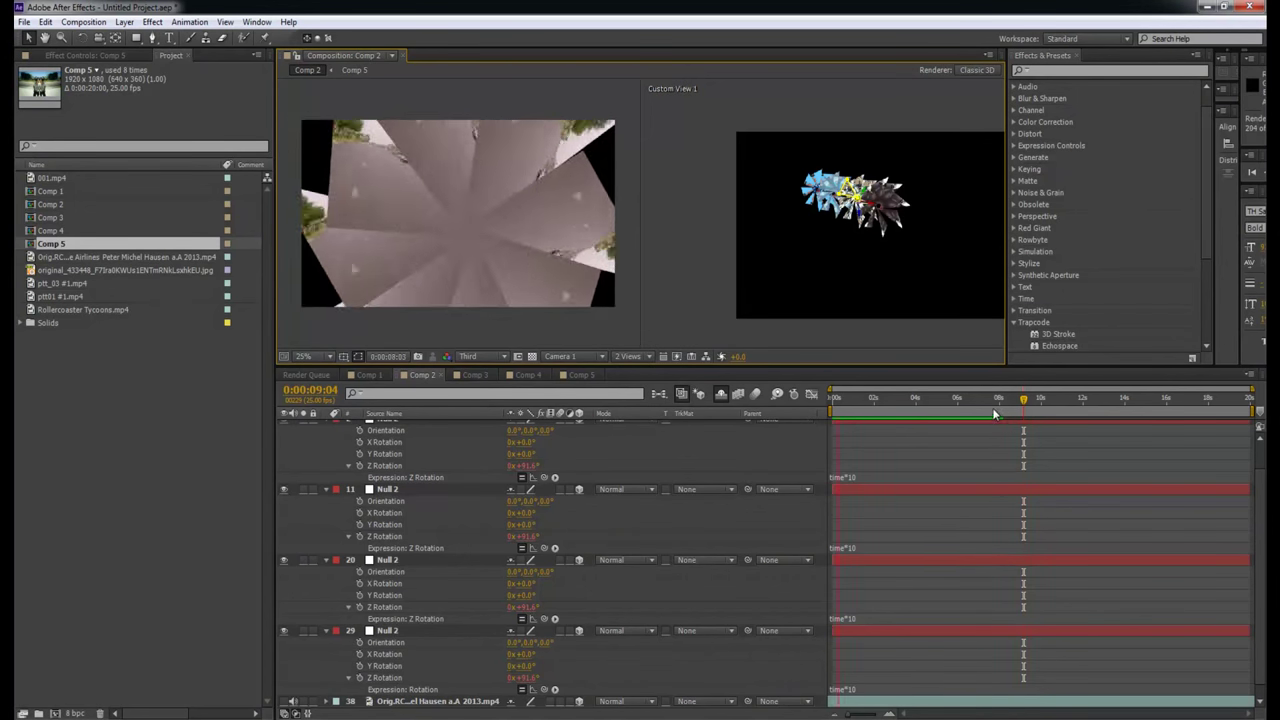
pyautogui.click(927, 399)
pyautogui.moveTo(941, 421); pyautogui.dragTo(956, 418)
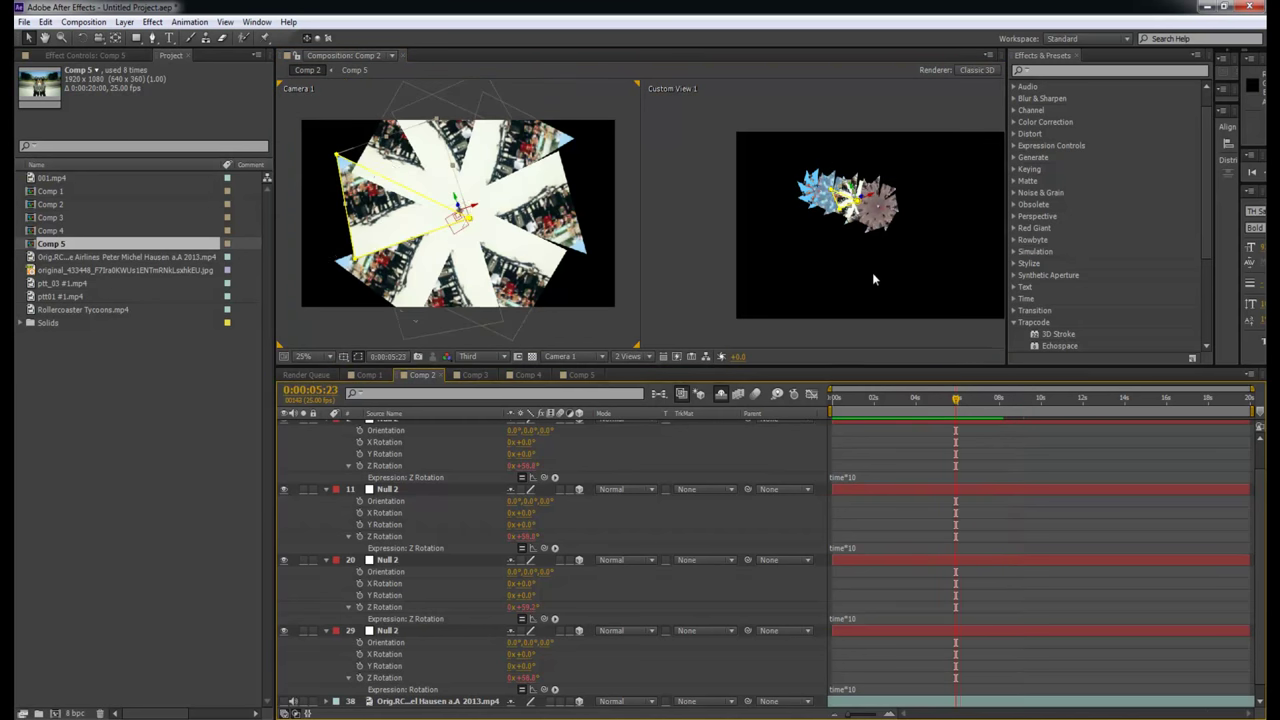
pyautogui.scroll(2, 890, 545)
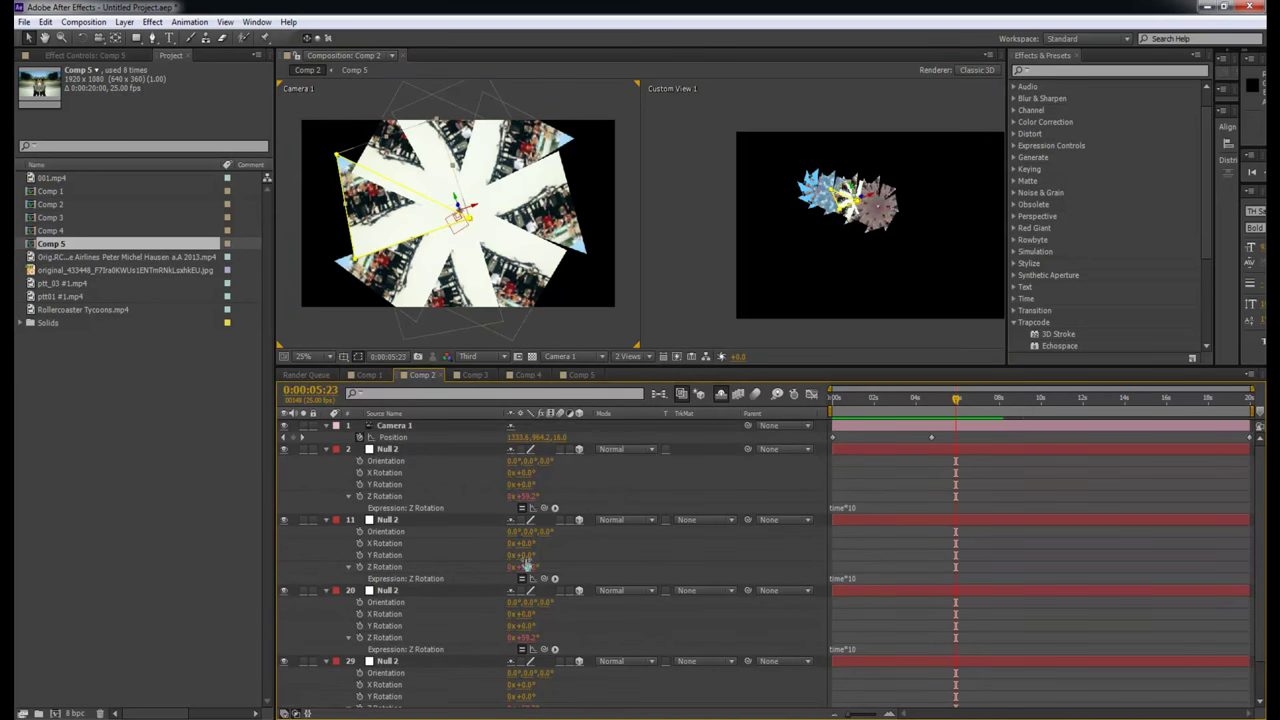
pyautogui.scroll(-5, 527, 564)
pyautogui.scroll(5, 689, 422)
# Slide both Rollercoaster Tycoons layers in Comp 5 earlier in time to use another part of the clip, and return to Comp 2.
pyautogui.click(465, 374)
pyautogui.click(522, 374)
pyautogui.click(566, 375)
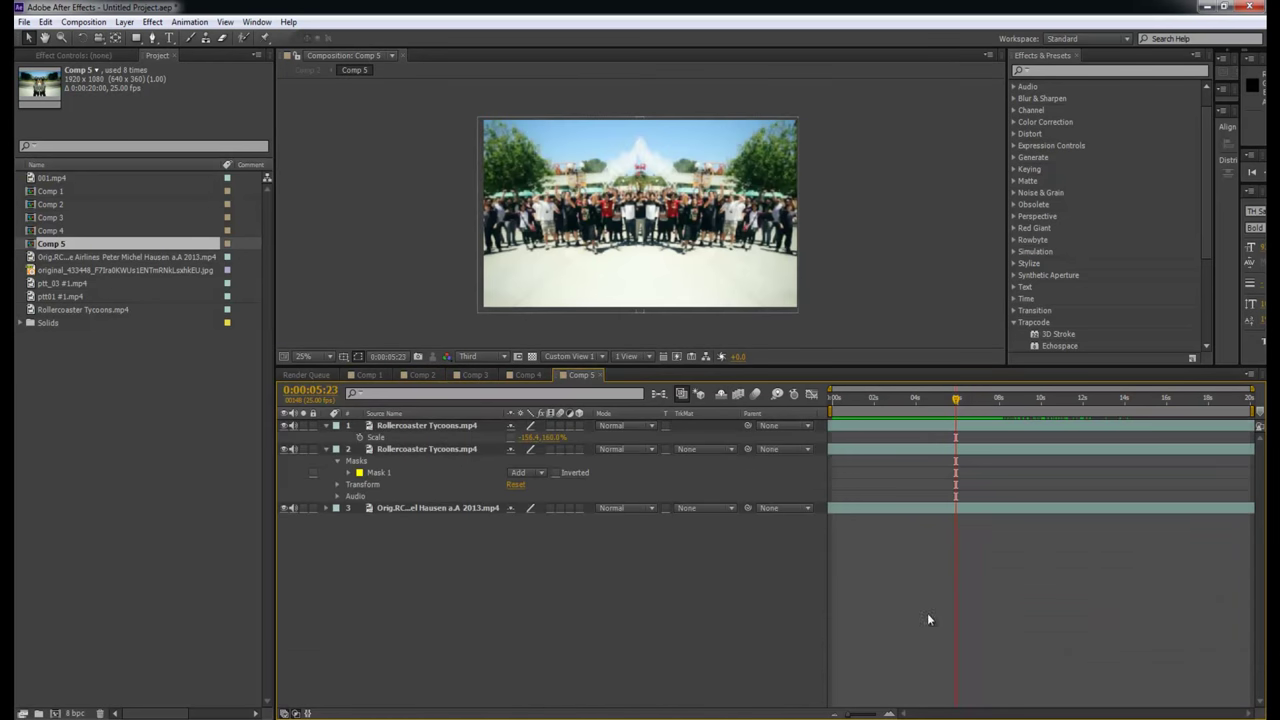
pyautogui.click(930, 426)
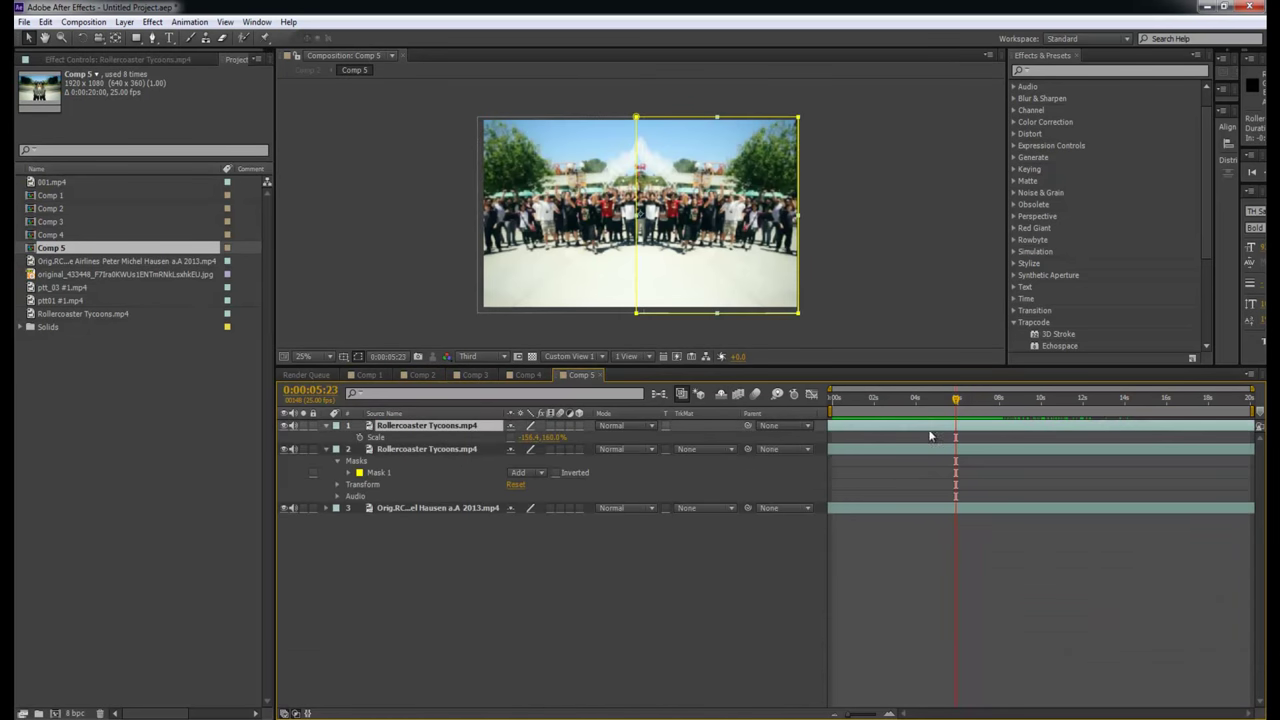
pyautogui.keyDown('shift'); pyautogui.click(949, 451); pyautogui.keyUp('shift')
pyautogui.moveTo(1102, 441); pyautogui.dragTo(851, 461)
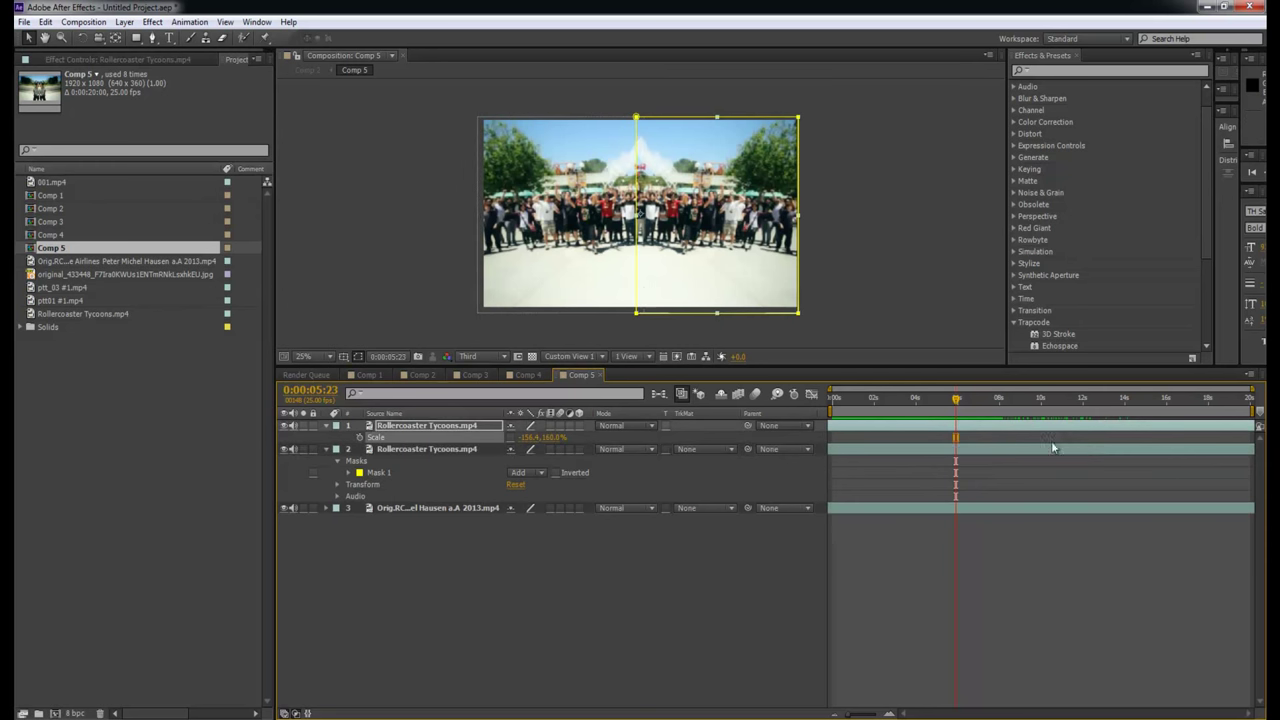
pyautogui.click(1143, 437)
pyautogui.click(1144, 430)
pyautogui.keyDown('shift'); pyautogui.click(1186, 449); pyautogui.keyUp('shift')
pyautogui.moveTo(1203, 449); pyautogui.dragTo(937, 470)
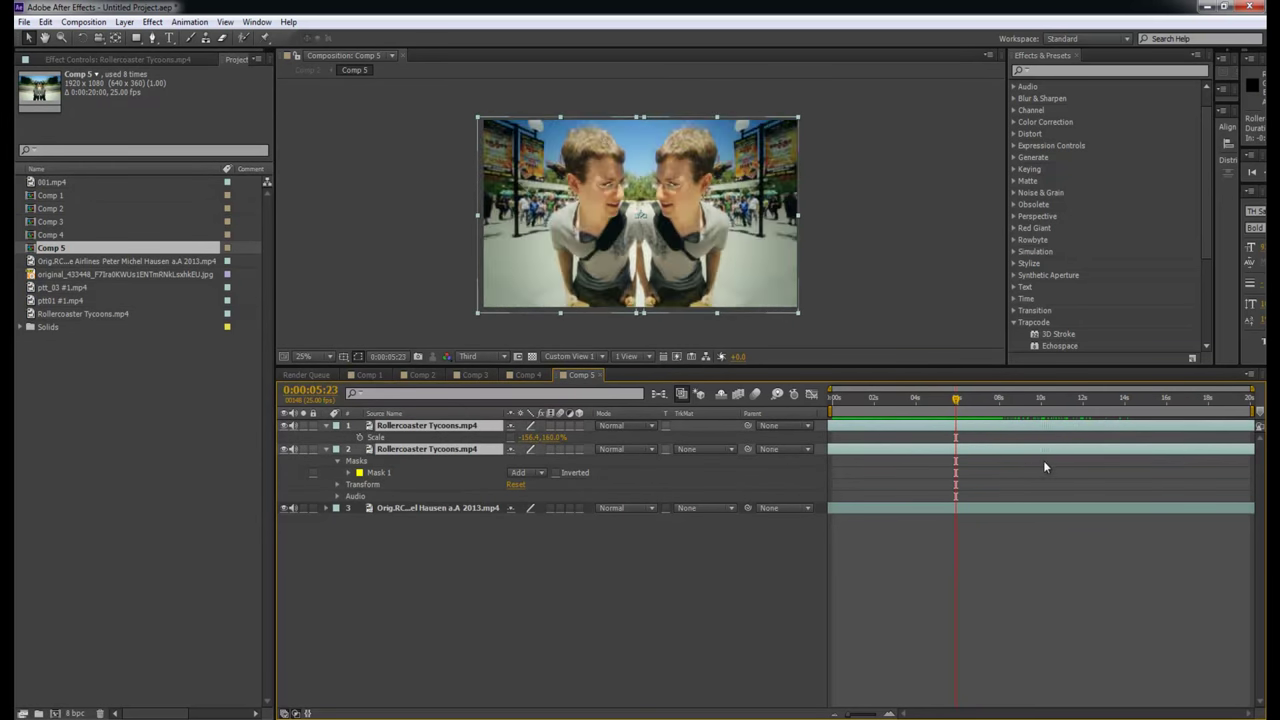
pyautogui.click(418, 375)
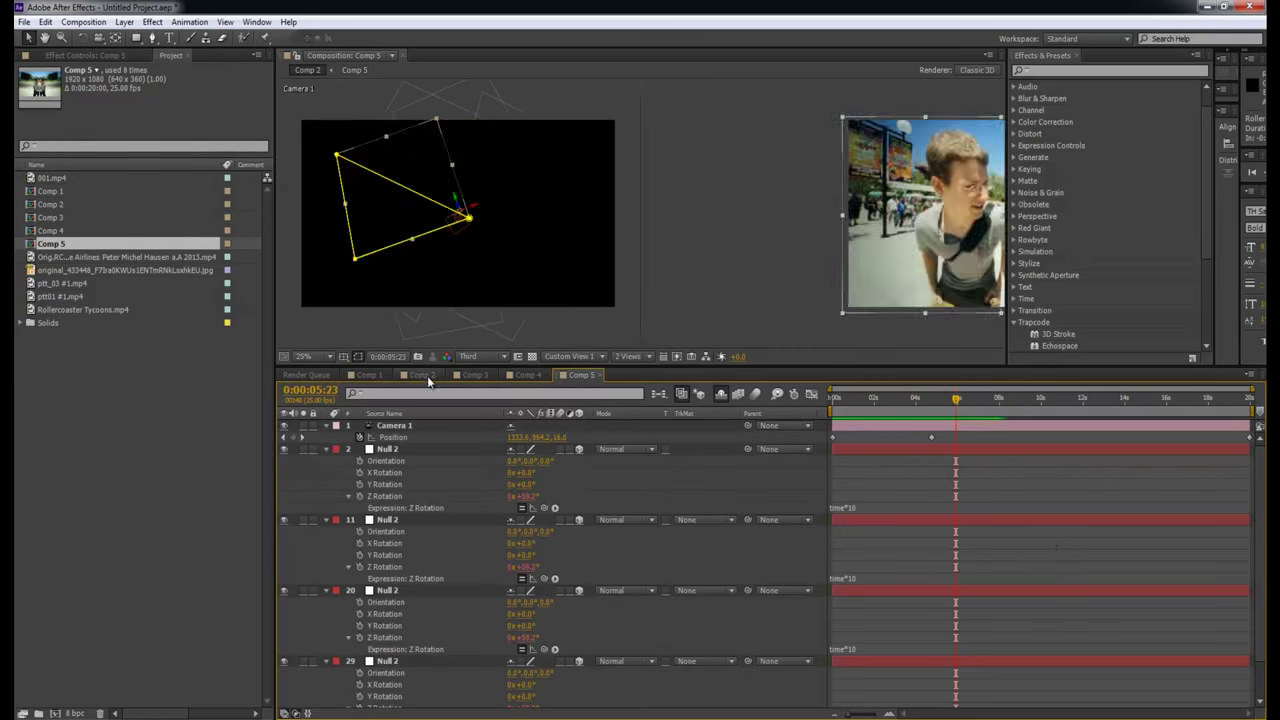
# Move to 0:00:15:20 and change the composition viewer to one enlarged view showing Camera 1.
pyautogui.moveTo(897, 410); pyautogui.dragTo(1163, 400)
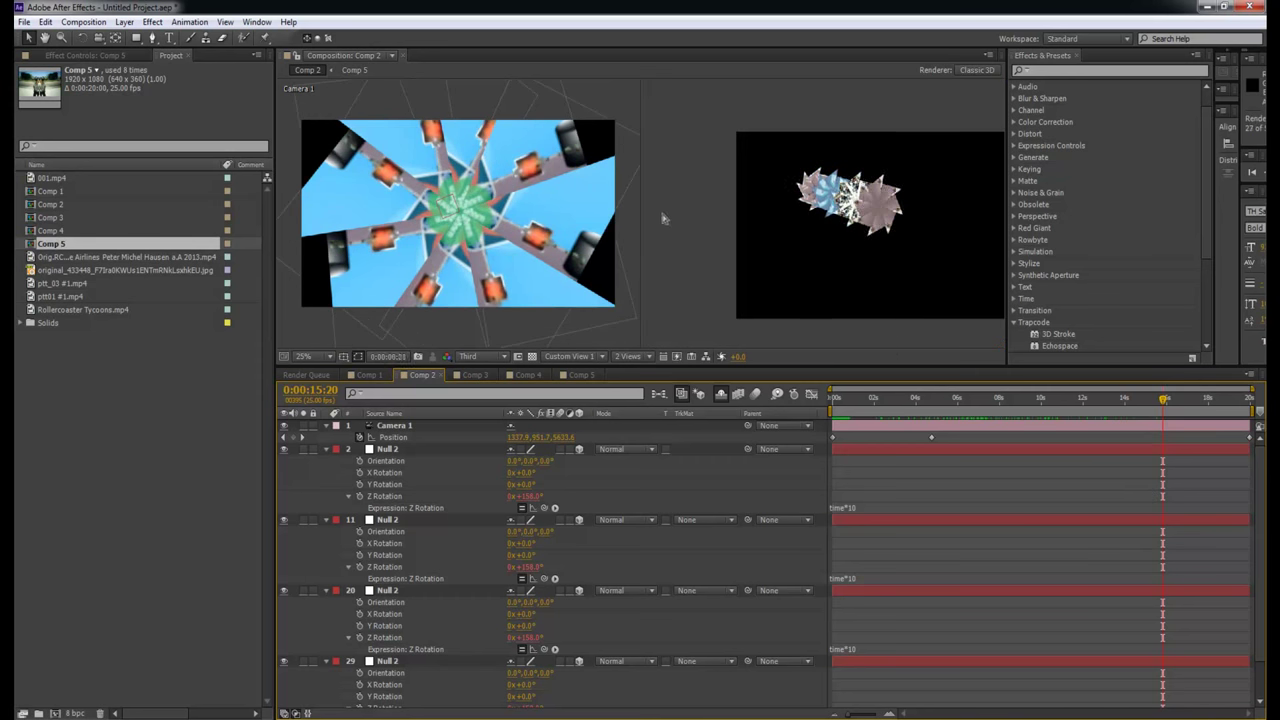
pyautogui.click(637, 232)
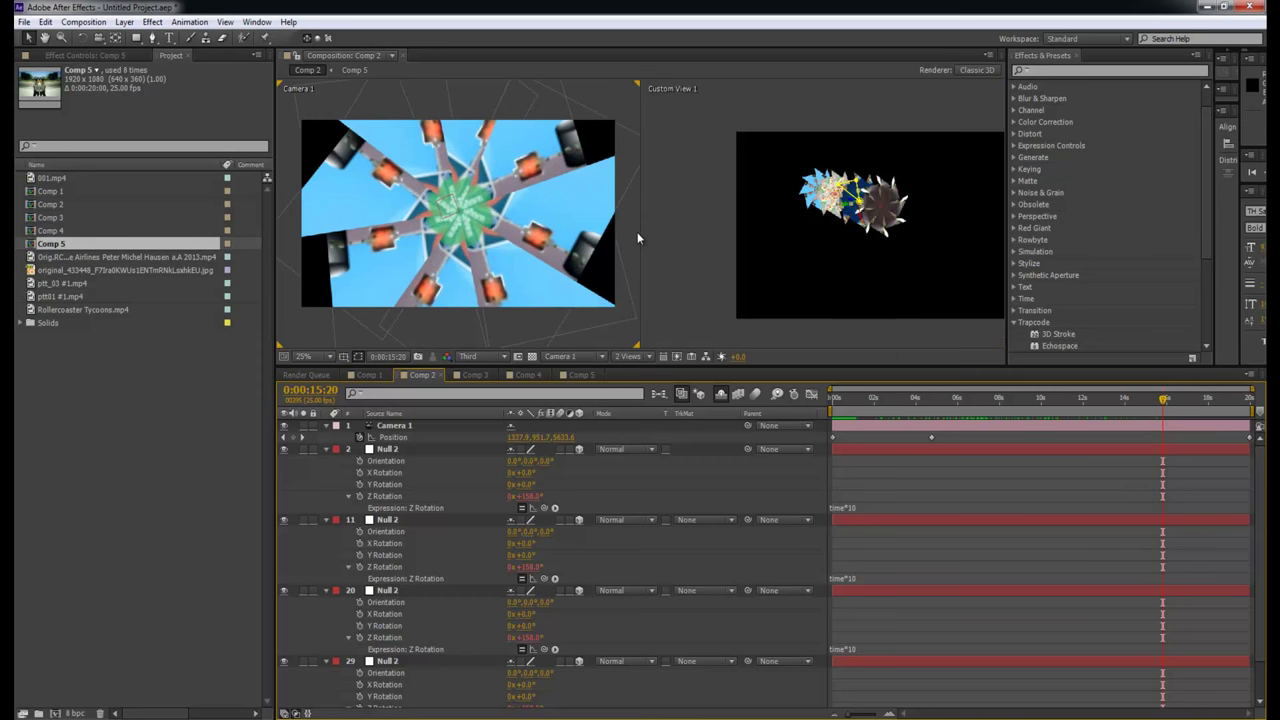
pyautogui.click(586, 358)
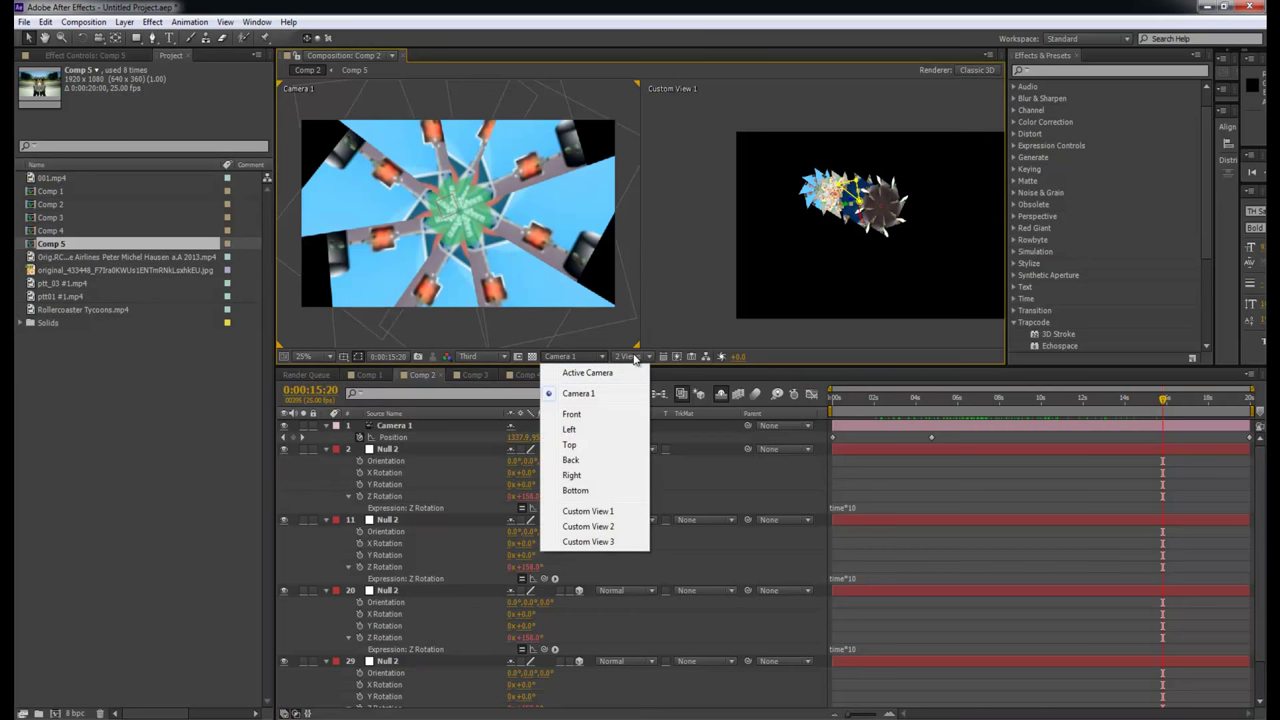
pyautogui.click(634, 357)
pyautogui.click(642, 374)
pyautogui.click(601, 357)
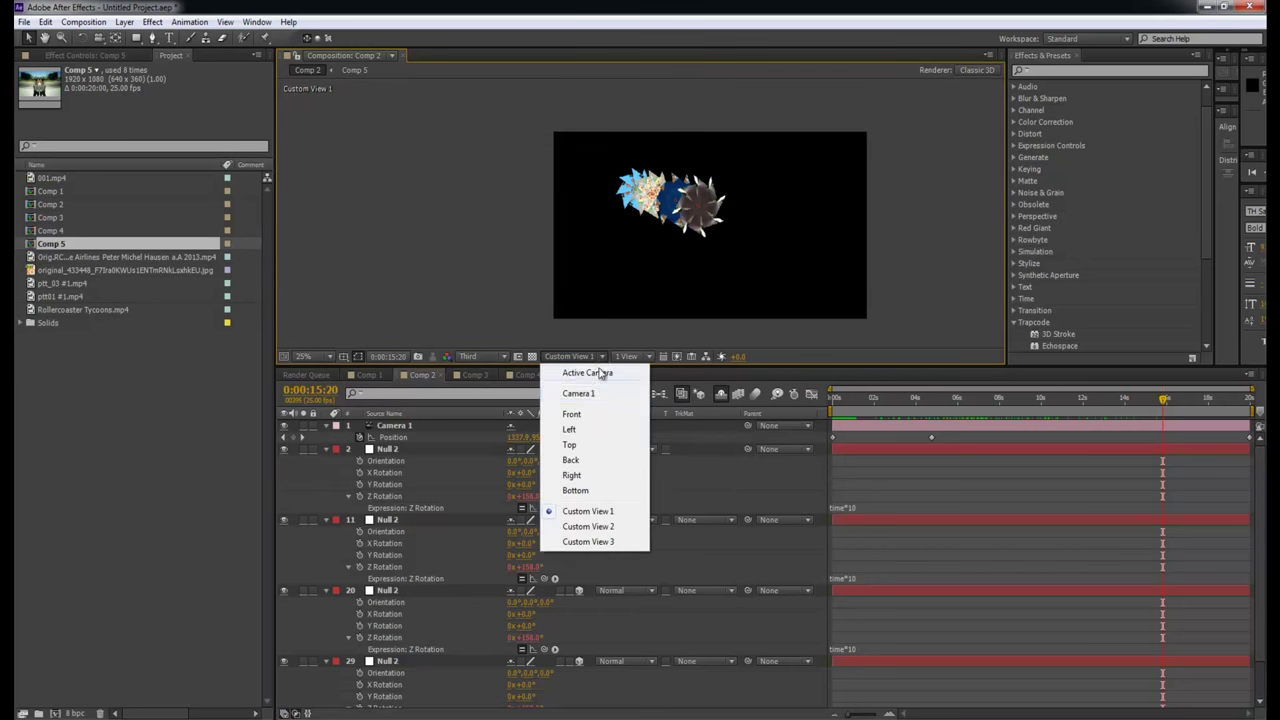
pyautogui.click(578, 393)
pyautogui.scroll(2, 900, 290)
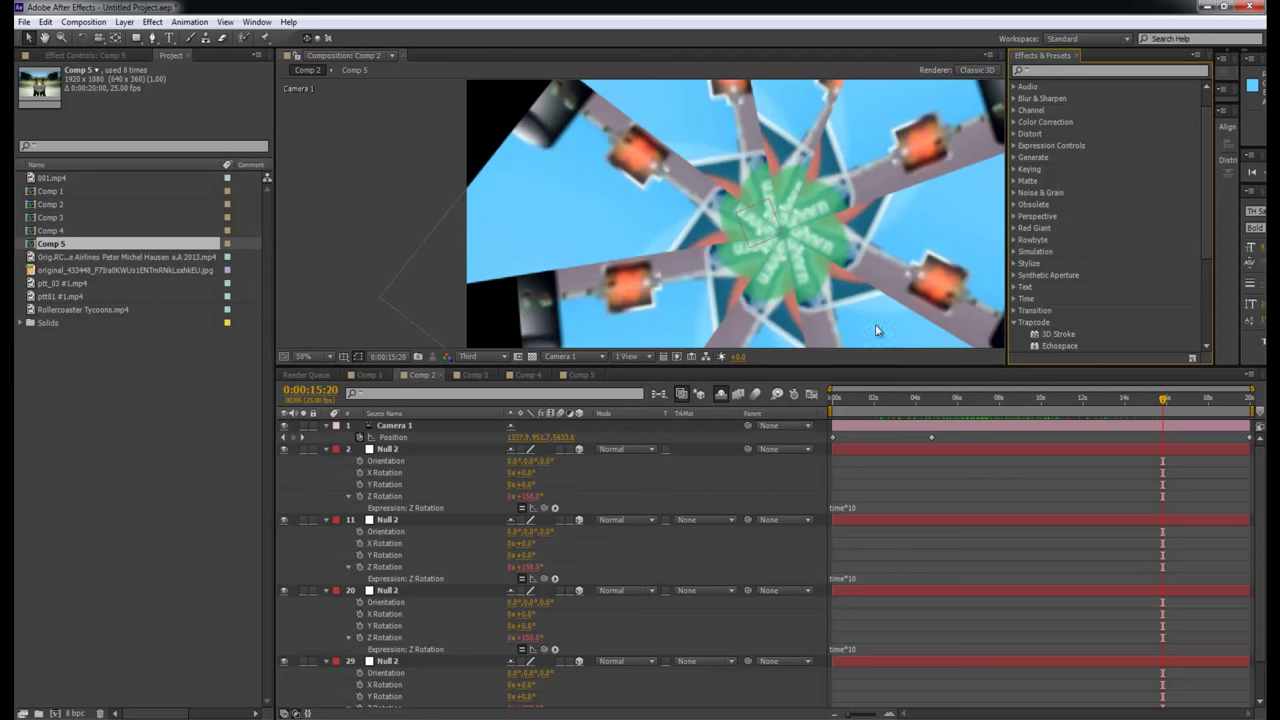
pyautogui.moveTo(865, 365); pyautogui.dragTo(865, 467)
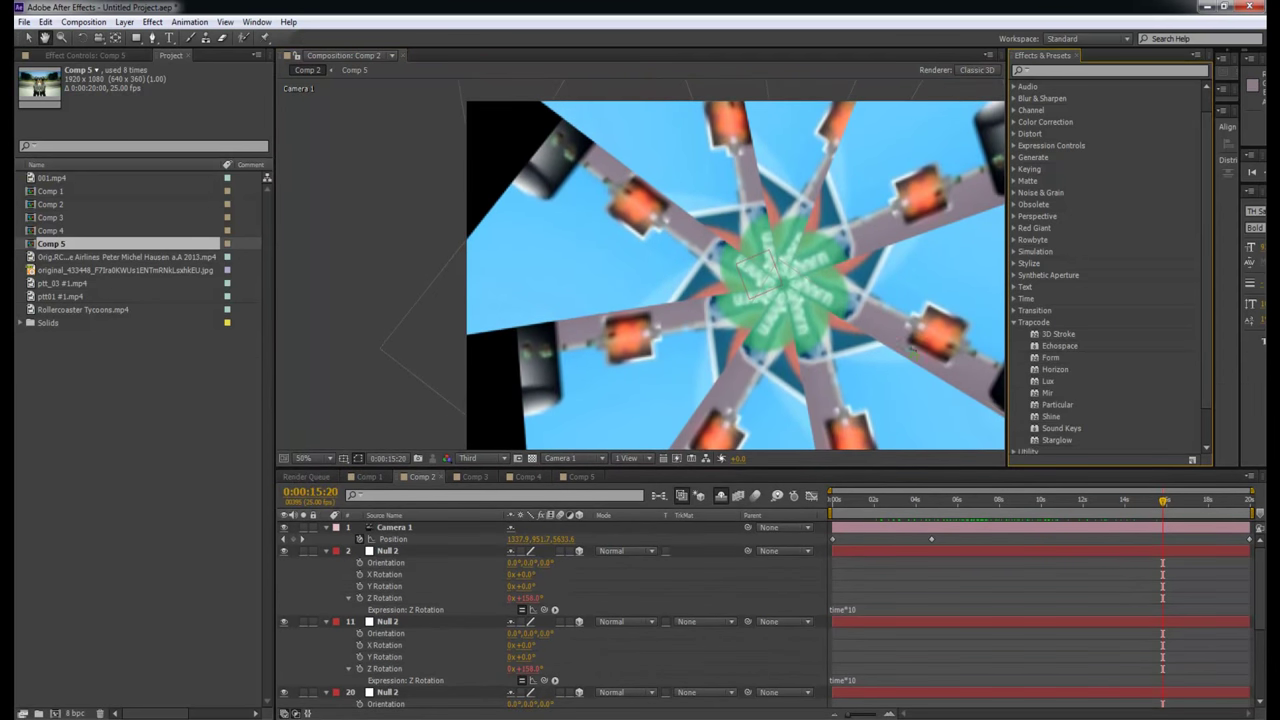
pyautogui.click(804, 348)
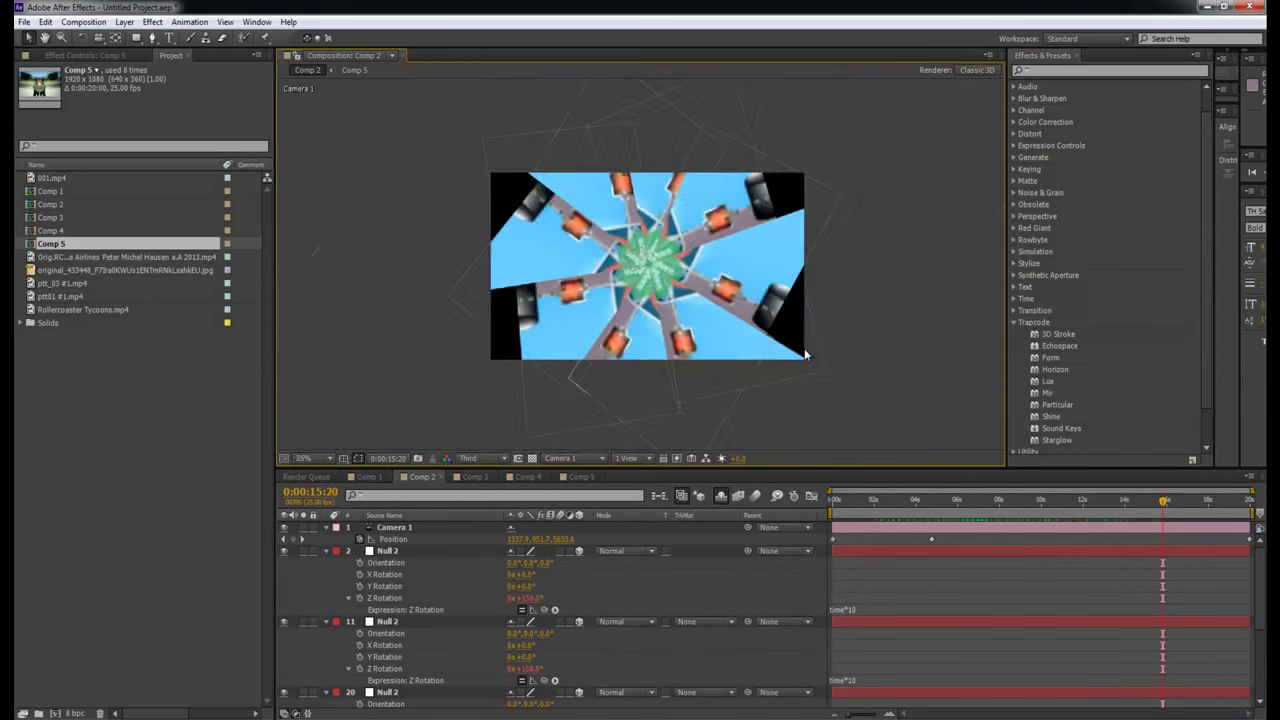
pyautogui.moveTo(828, 470); pyautogui.dragTo(834, 494)
# Play a RAM preview of the full camera flight in Comp 2.
pyautogui.click(957, 609)
pyautogui.press('KP_0')
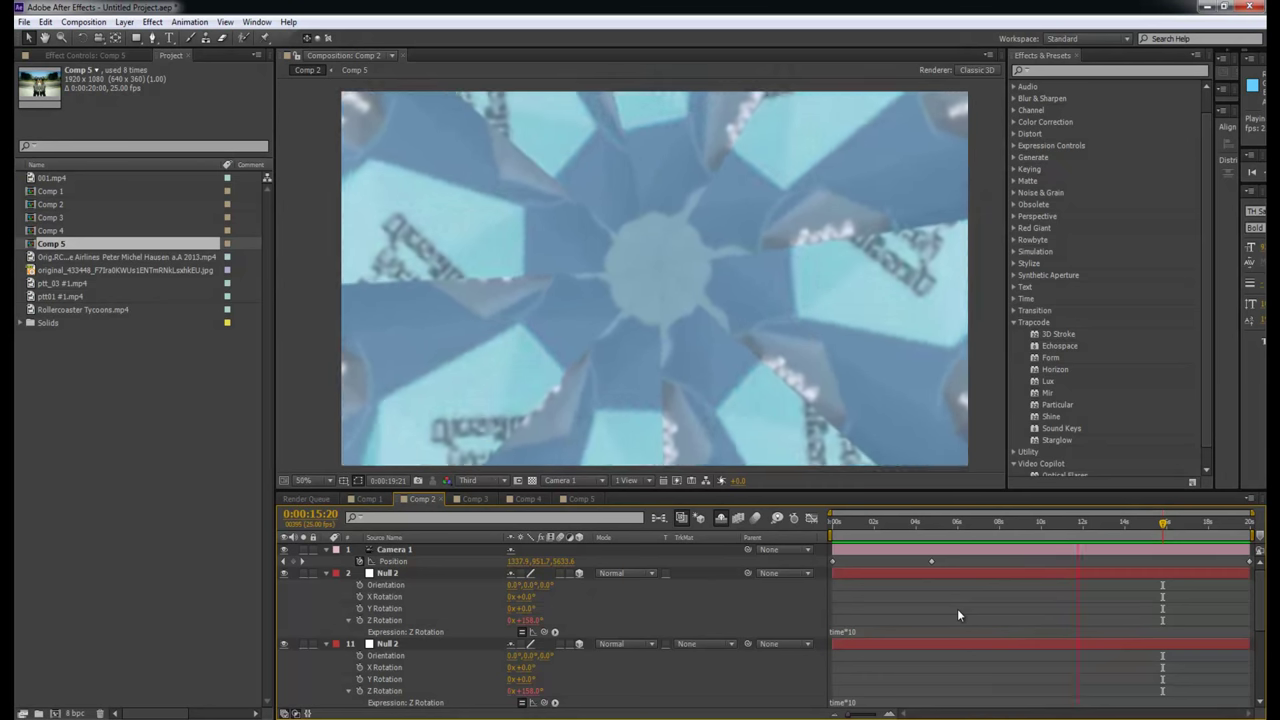
pyautogui.press('space')
# In Comp 3, time-stretch the ptt_03 #1.mp4 layer to a new duration of 20 seconds (2000).
pyautogui.click(474, 499)
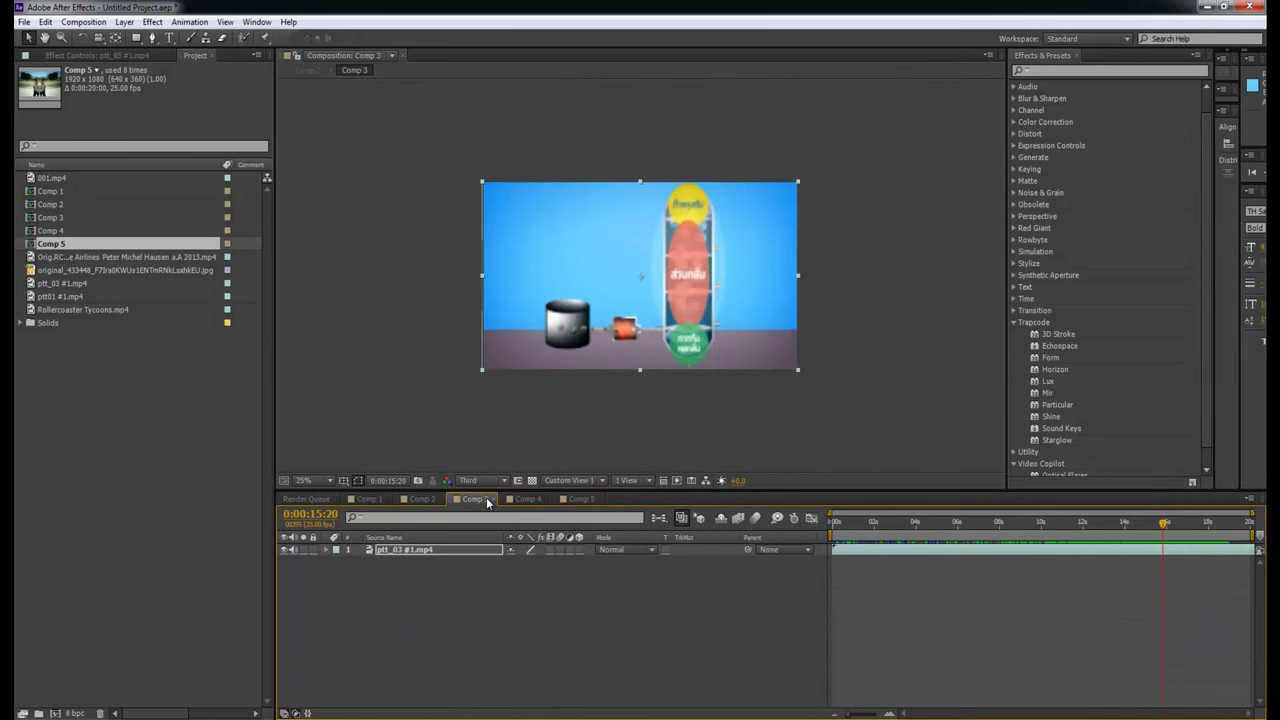
pyautogui.rightClick(939, 552)
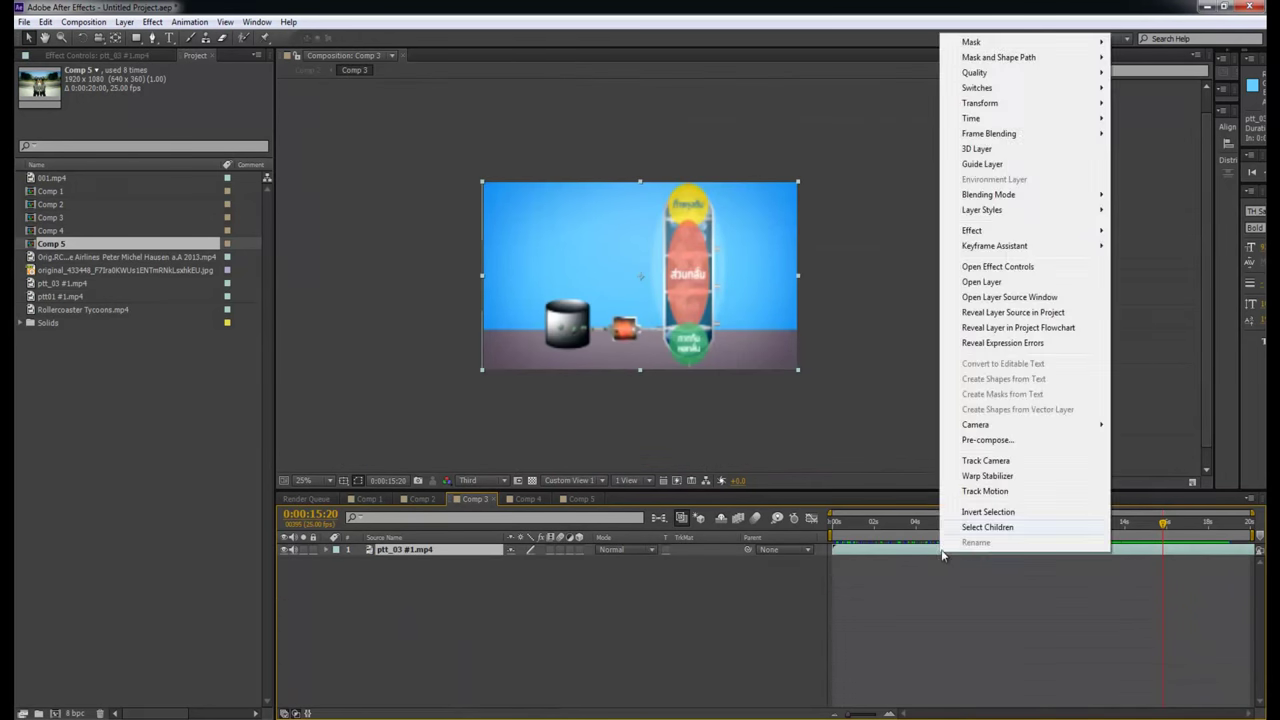
pyautogui.moveTo(1013, 121)
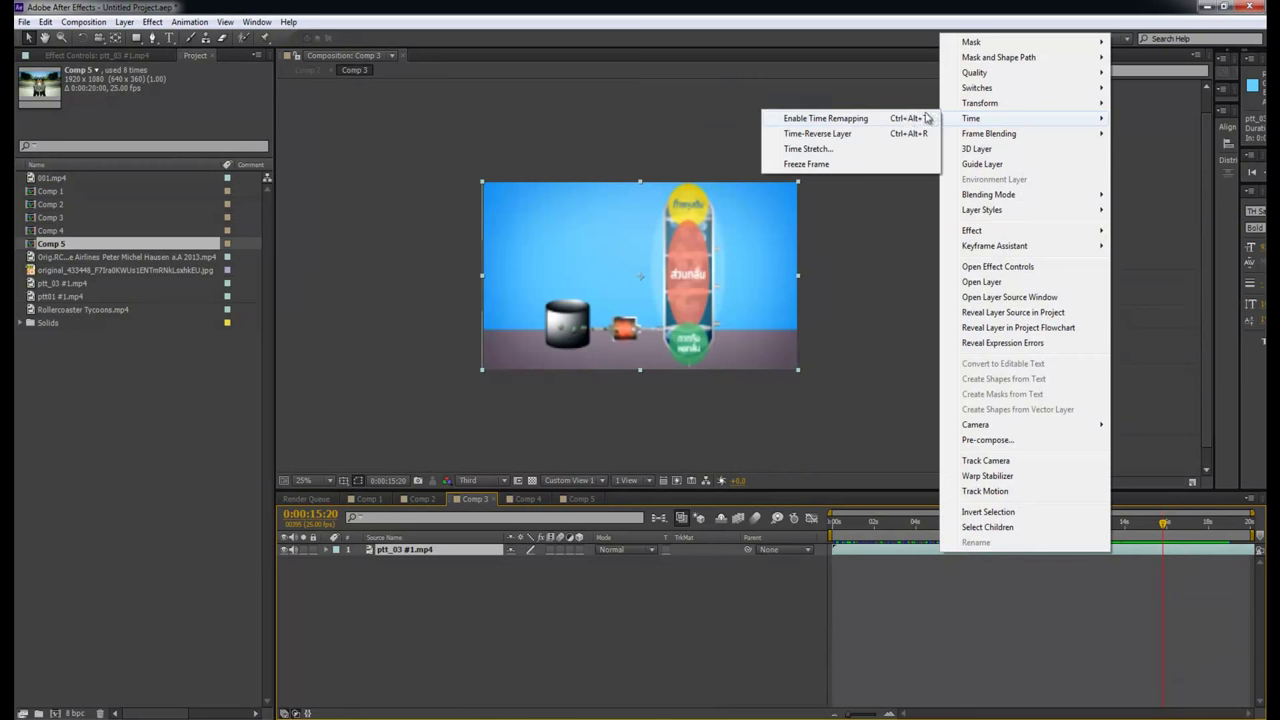
pyautogui.click(851, 151)
pyautogui.moveTo(141, 17); pyautogui.dragTo(352, 85)
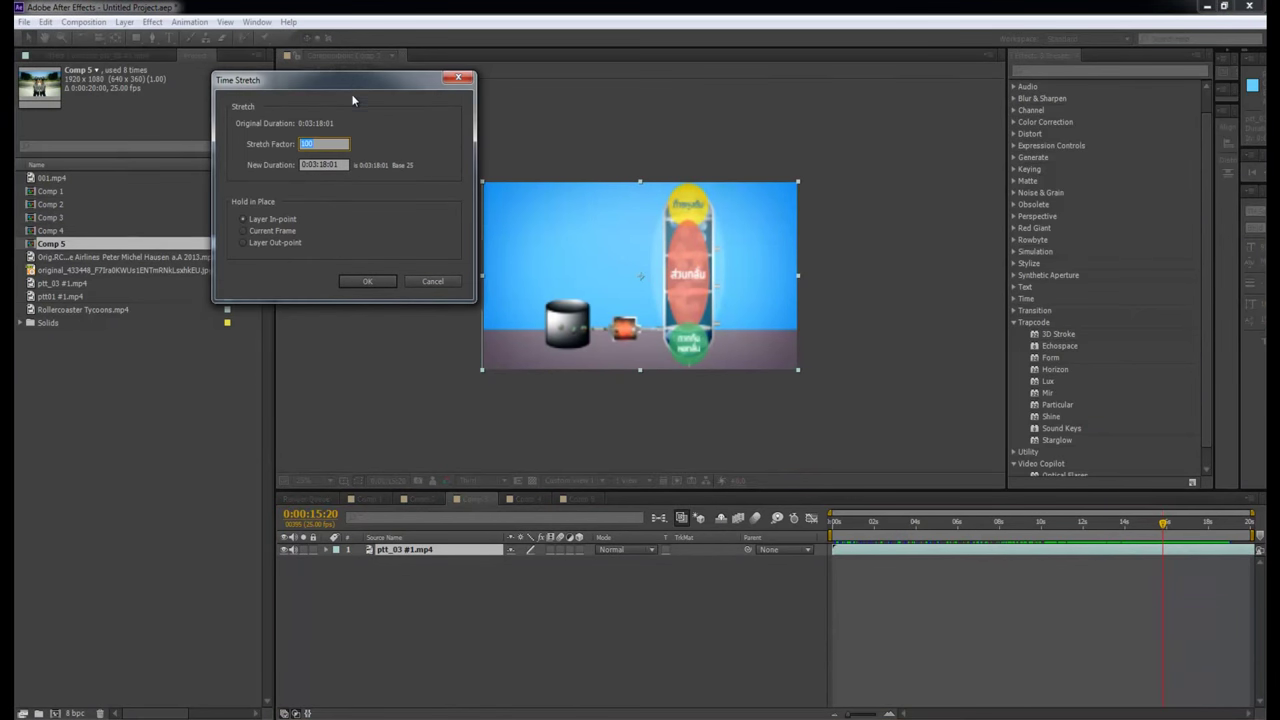
pyautogui.press('Tab')
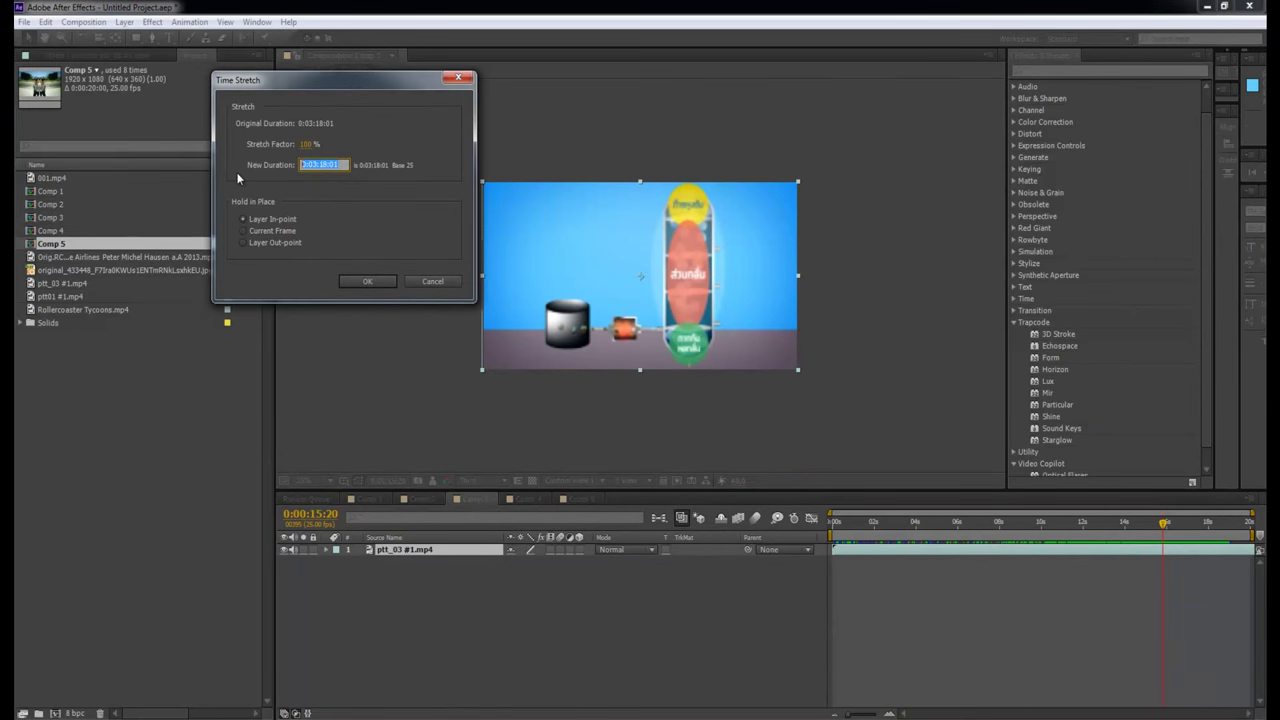
pyautogui.write('2000')
pyautogui.press('Return')
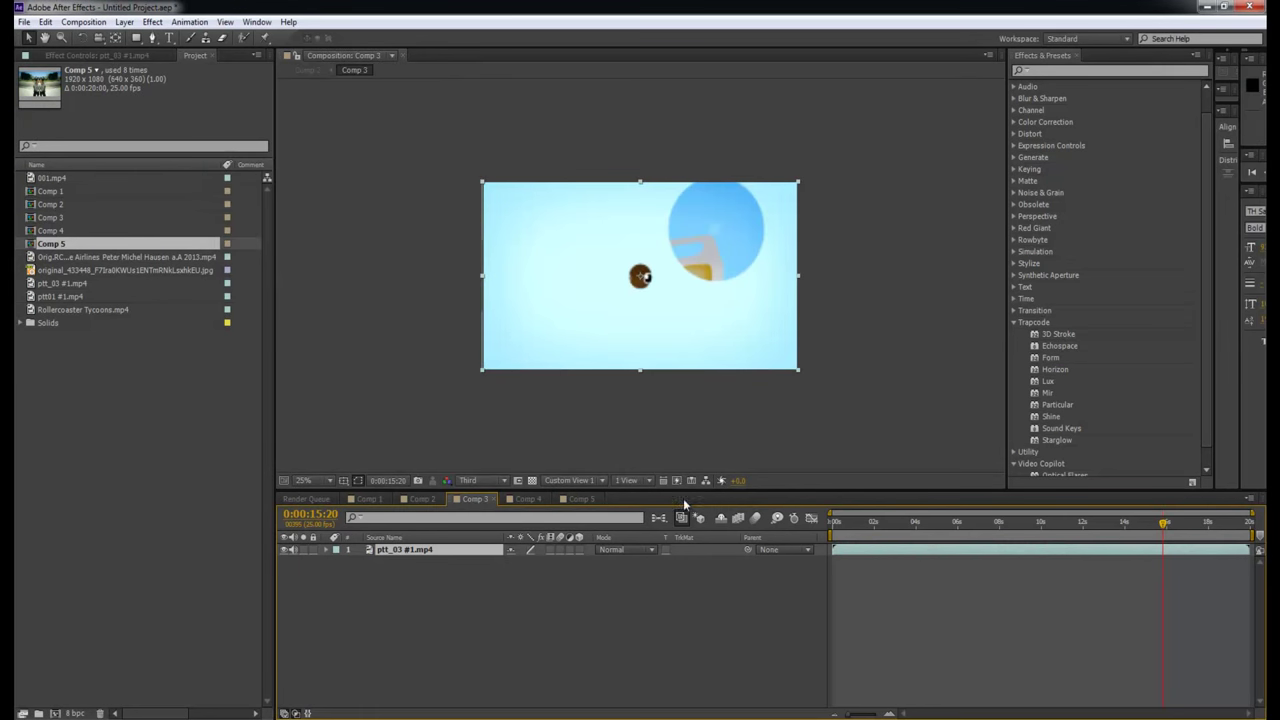
# Return to Comp 2, start the work area at about 7 seconds and play a RAM preview of the remaining flight.
pyautogui.click(418, 499)
pyautogui.click(983, 528)
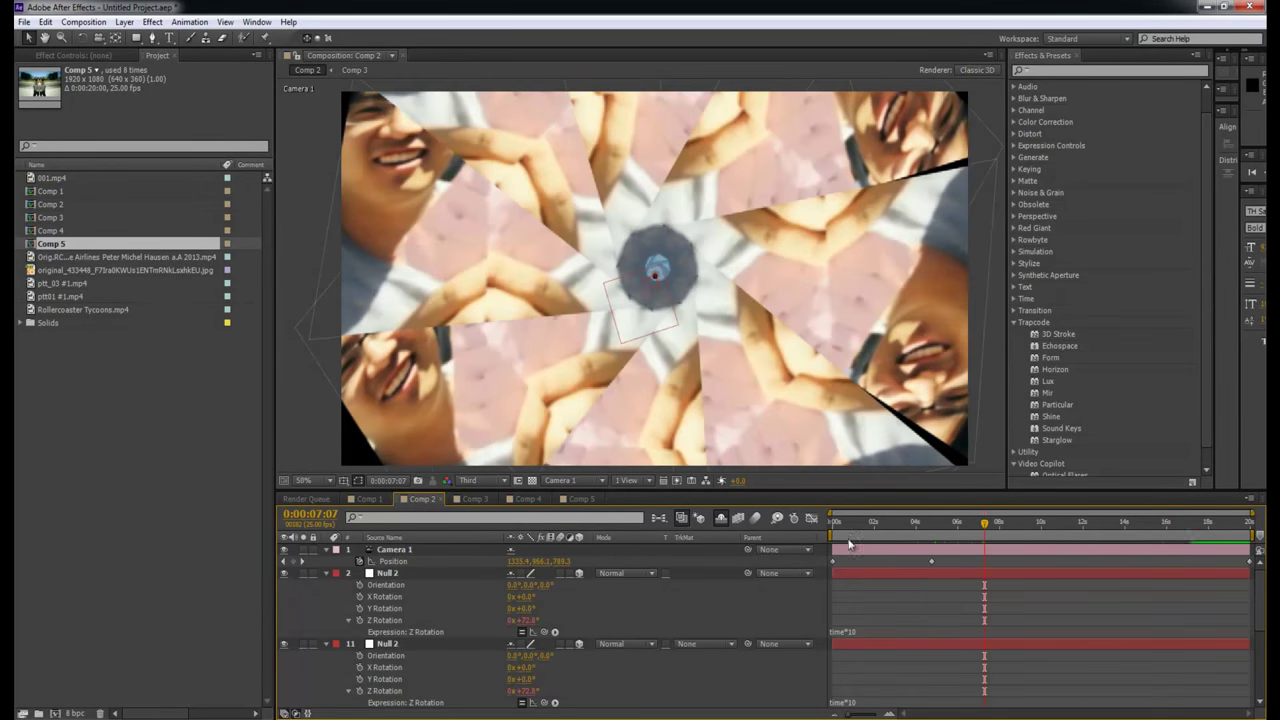
pyautogui.click(987, 530)
pyautogui.moveTo(987, 530); pyautogui.dragTo(996, 531)
pyautogui.press('KP_0')
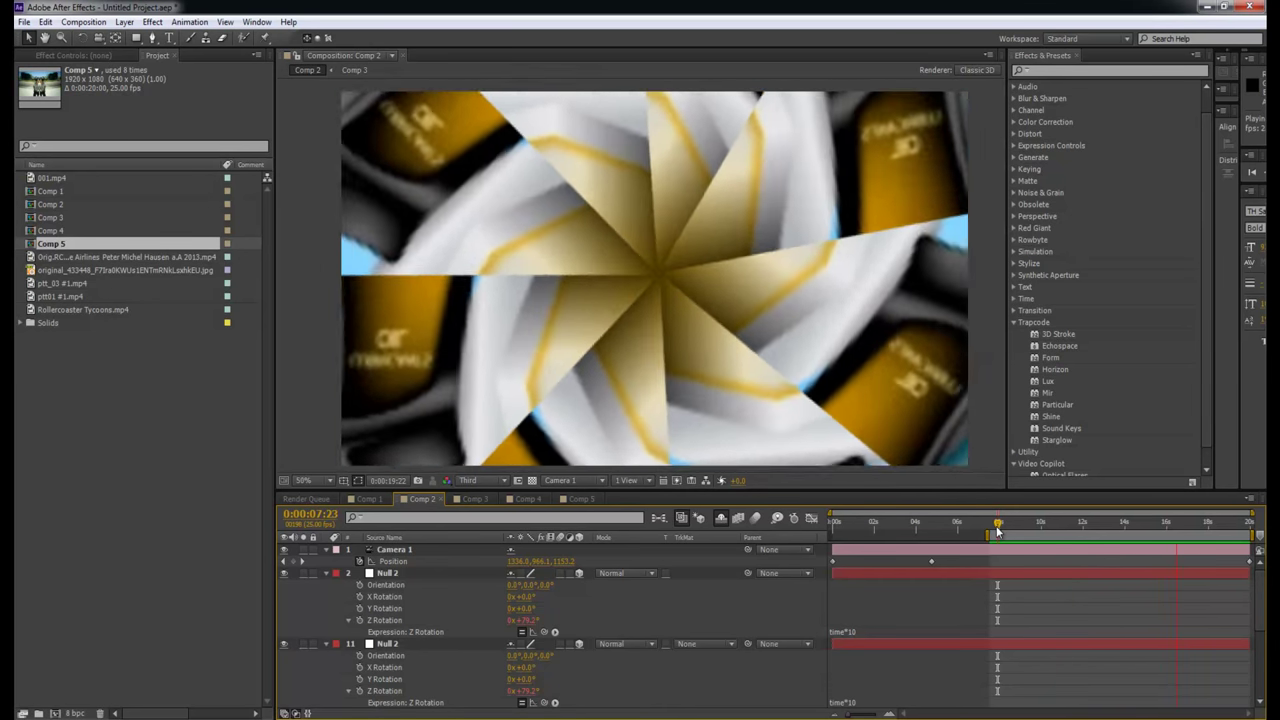
pyautogui.press('space')
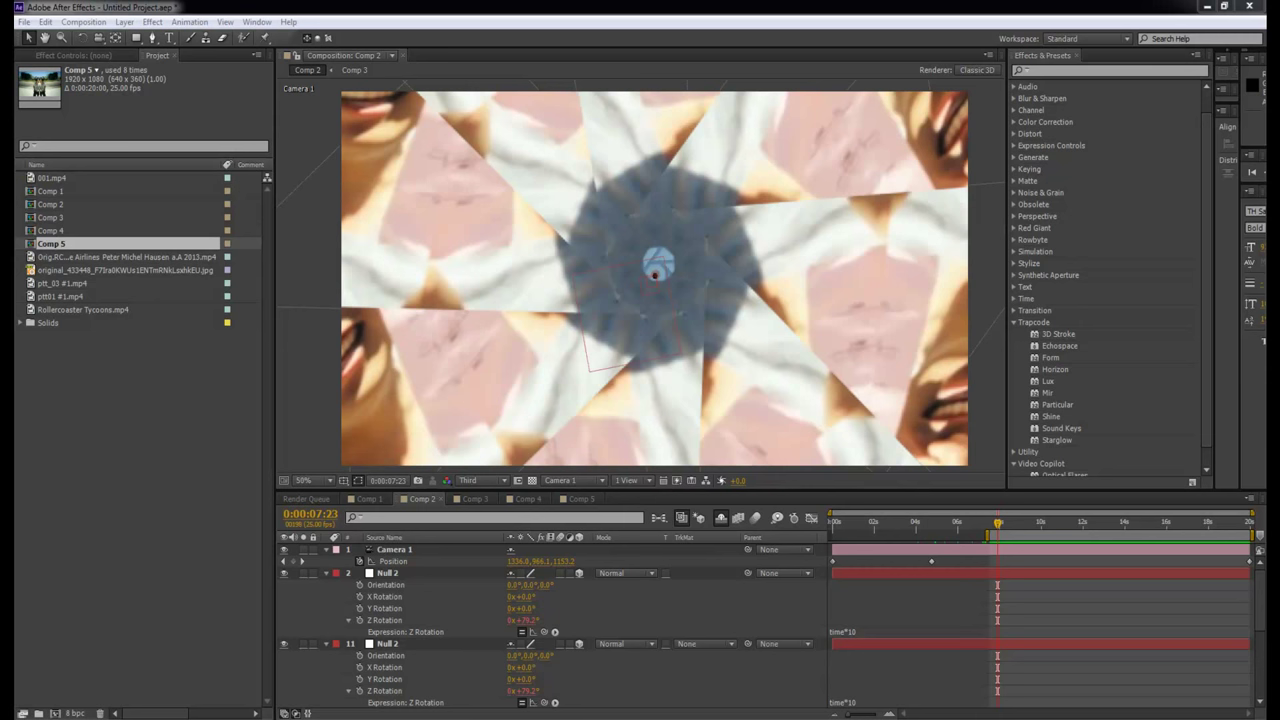
# Import jYqAIg1.gif, collapse the layer properties in Comp 2 and add the GIF as the lowest layer.
pyautogui.moveTo(14, 516); pyautogui.dragTo(161, 518)
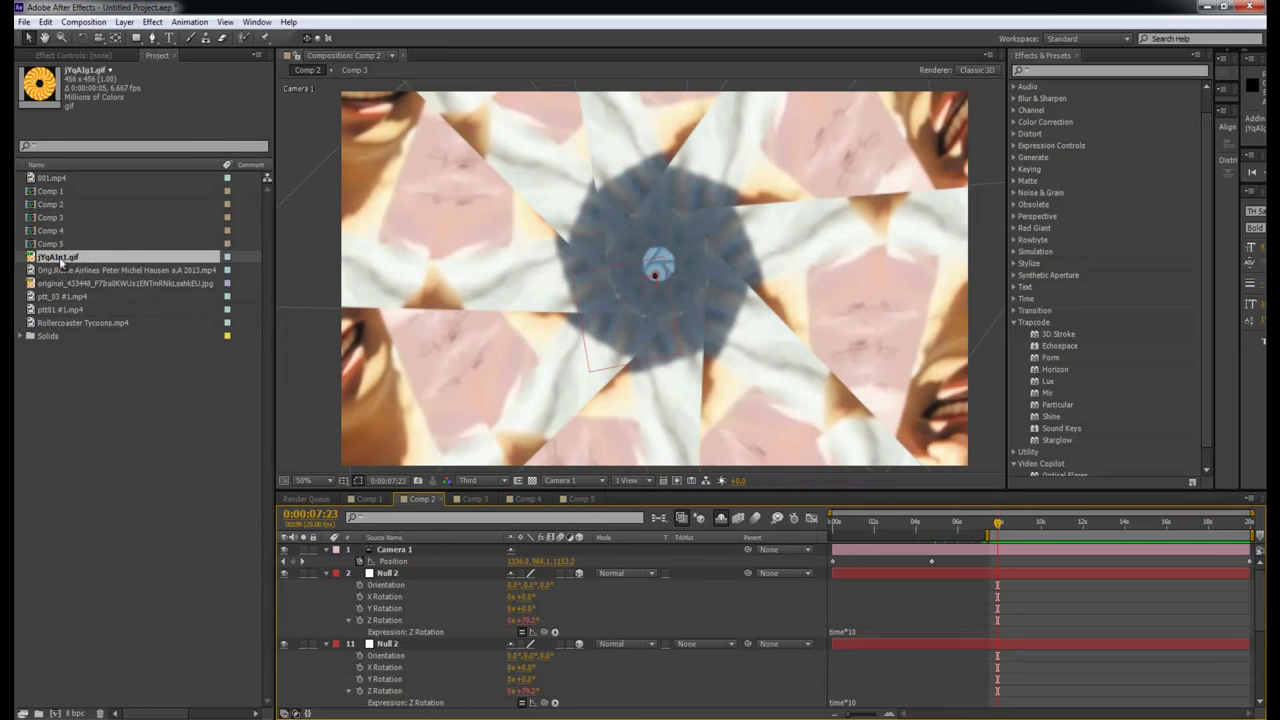
pyautogui.click(330, 553)
pyautogui.click(327, 550)
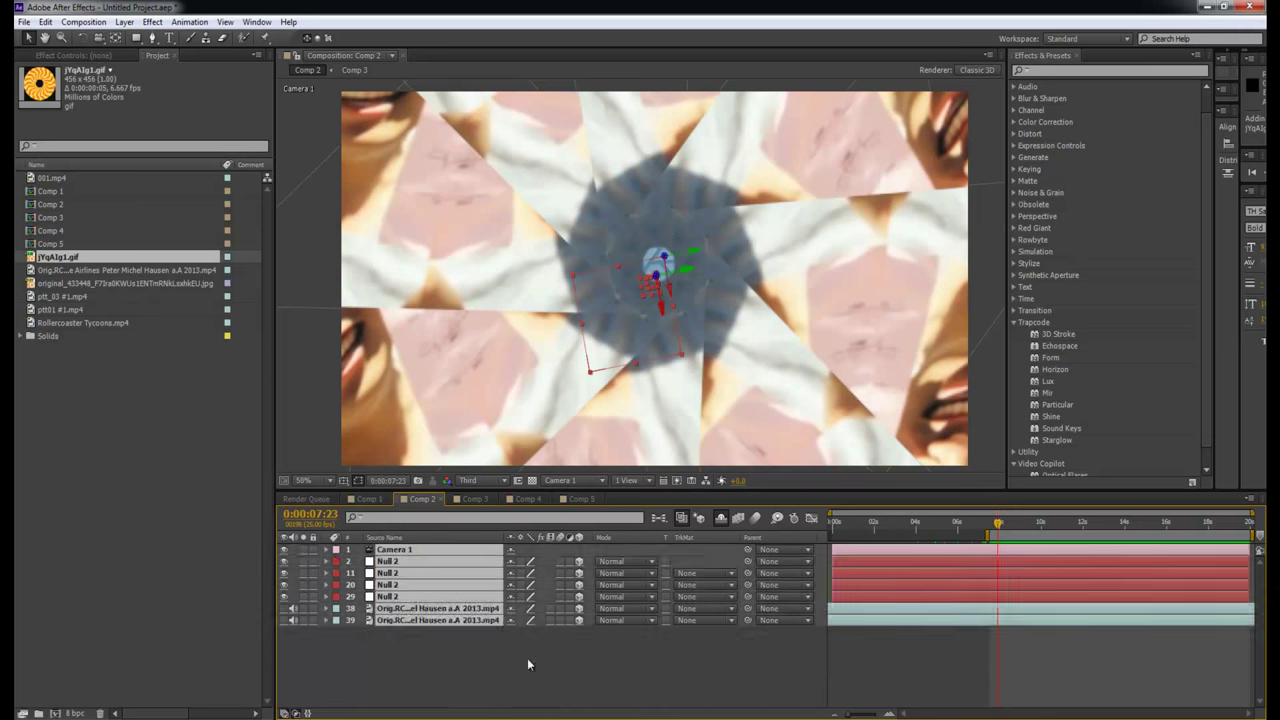
pyautogui.click(511, 643)
pyautogui.click(64, 255)
pyautogui.click(46, 309)
pyautogui.moveTo(55, 257); pyautogui.dragTo(352, 653)
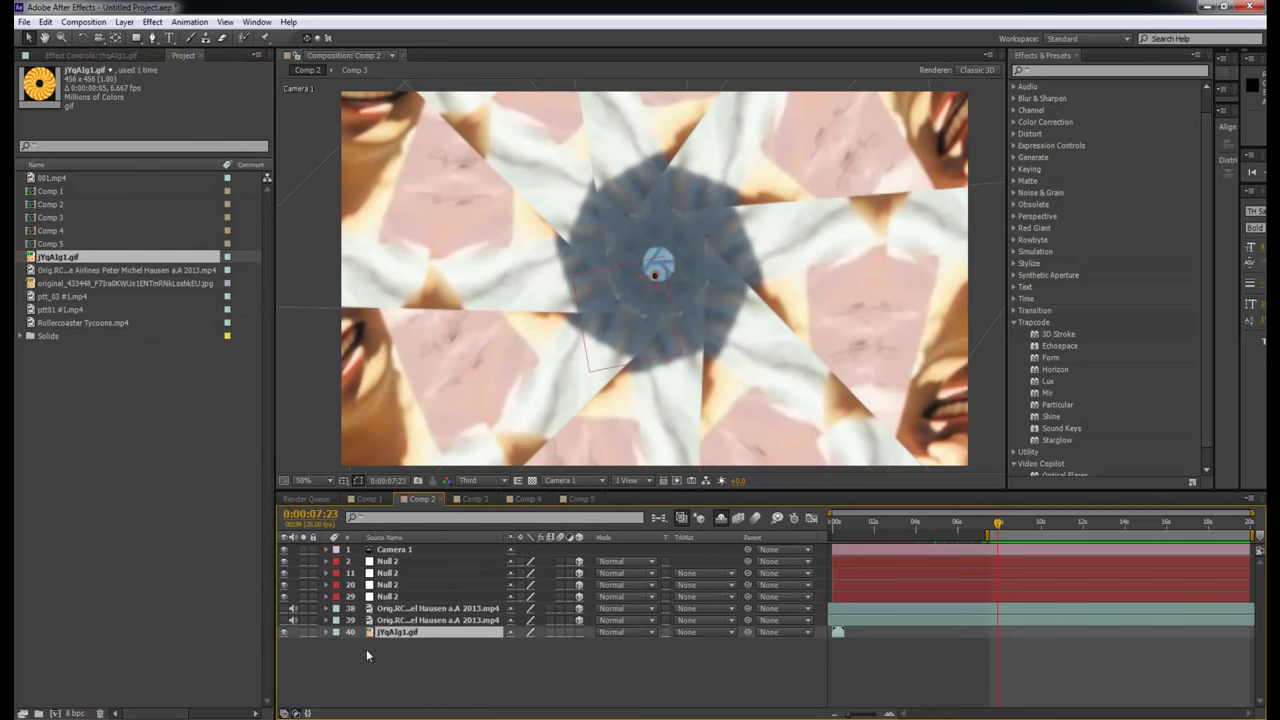
# From 0:00:00:00, enable time remapping on the jYqAIg1.gif layer and extend it to the end of Comp 2.
pyautogui.click(833, 532)
pyautogui.moveTo(832, 529); pyautogui.dragTo(828, 532)
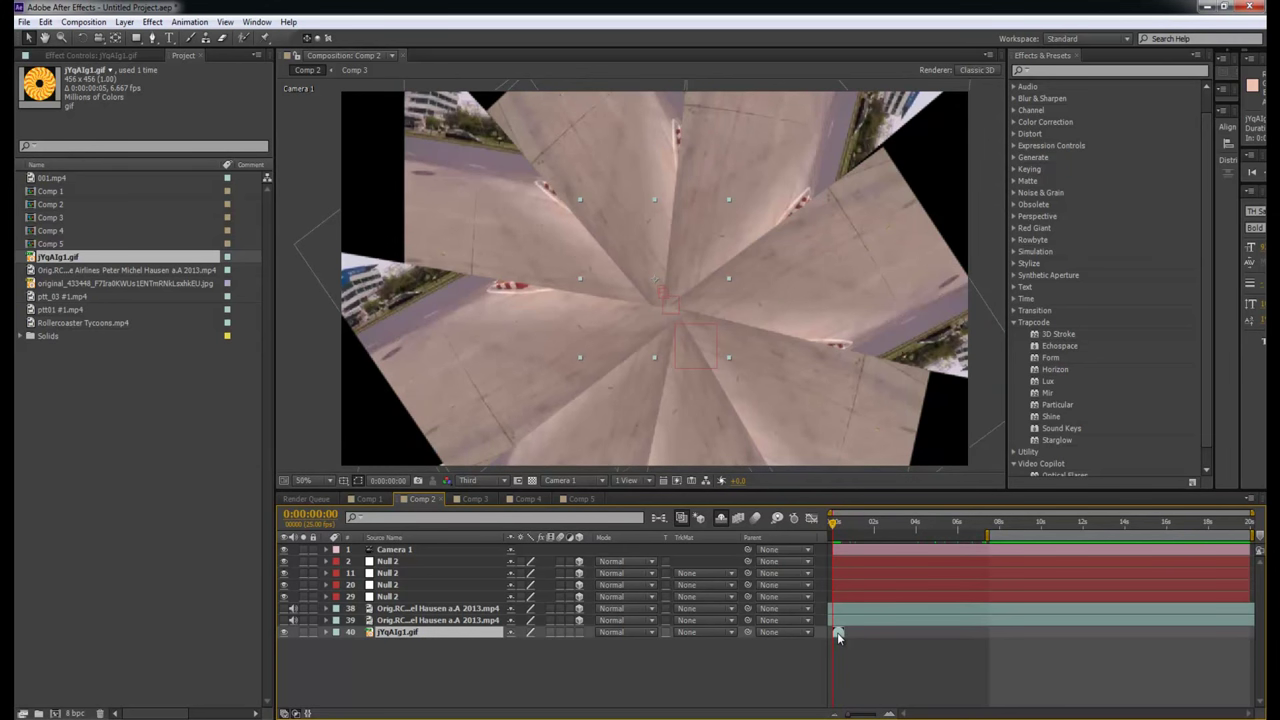
pyautogui.hotkey('ctrl', 'alt', 't')
pyautogui.rightClick(840, 638)
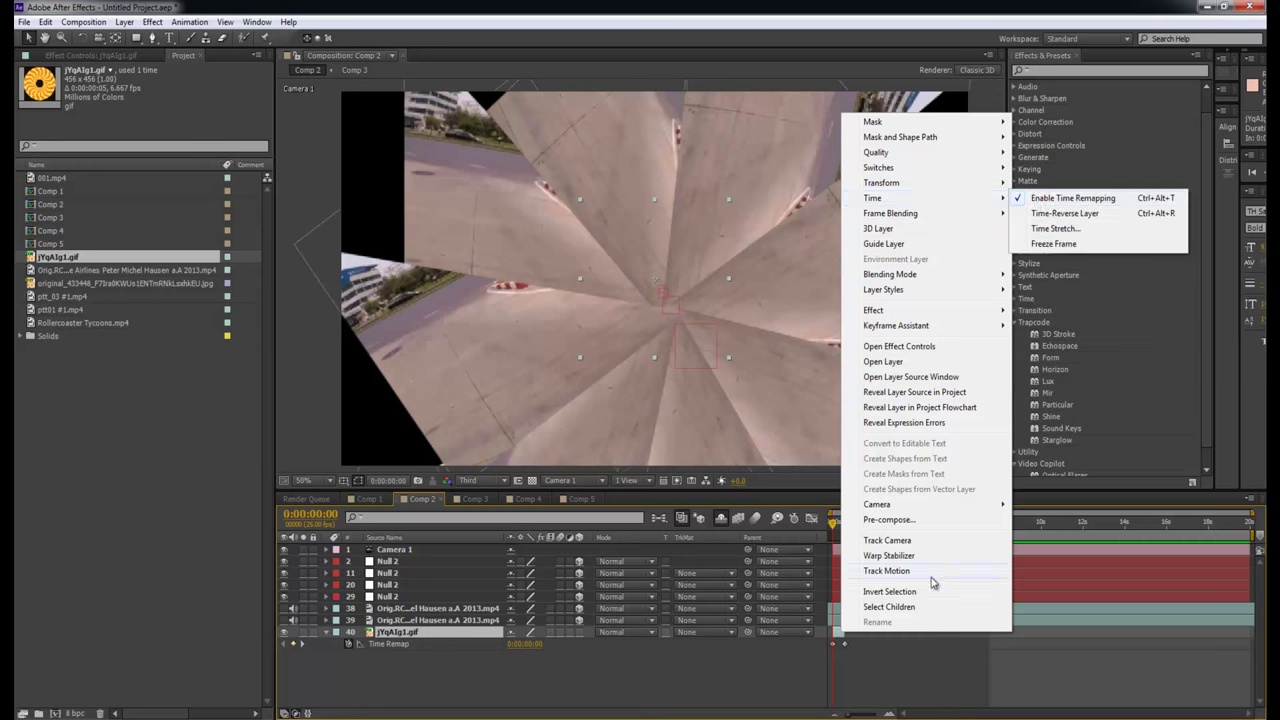
pyautogui.click(860, 645)
pyautogui.moveTo(843, 632); pyautogui.dragTo(1254, 632)
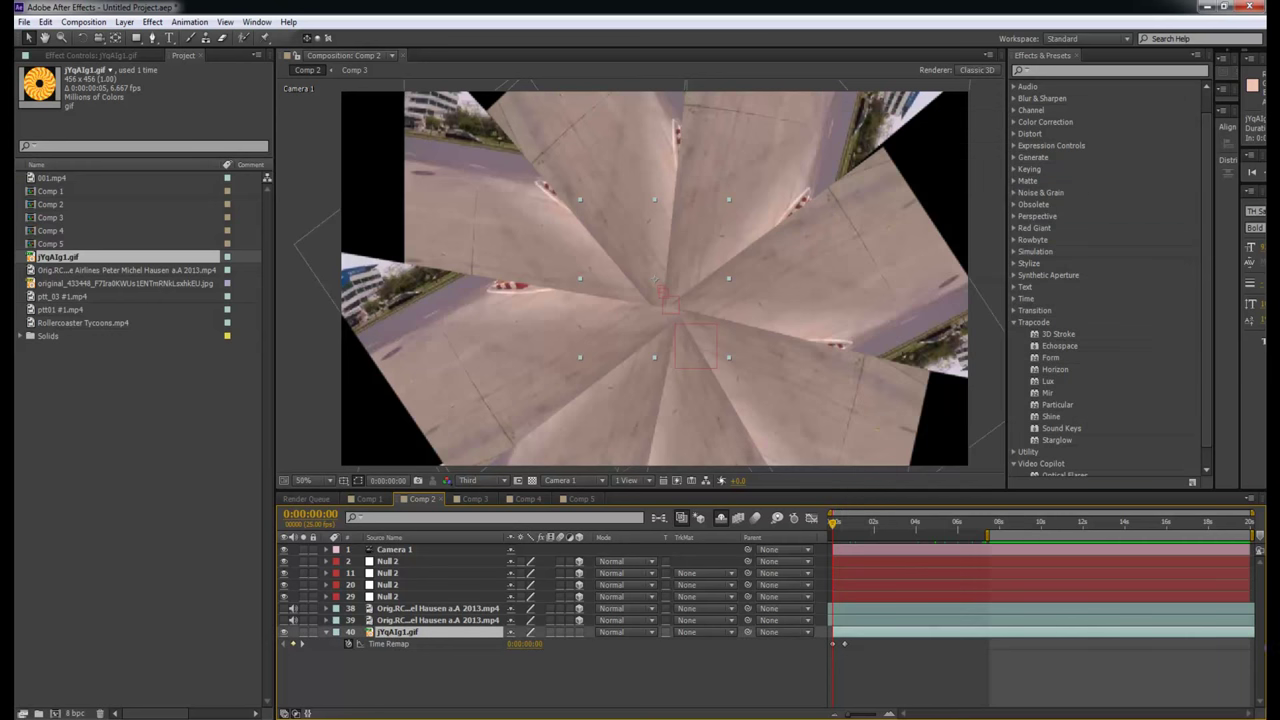
pyautogui.click(957, 691)
pyautogui.click(858, 633)
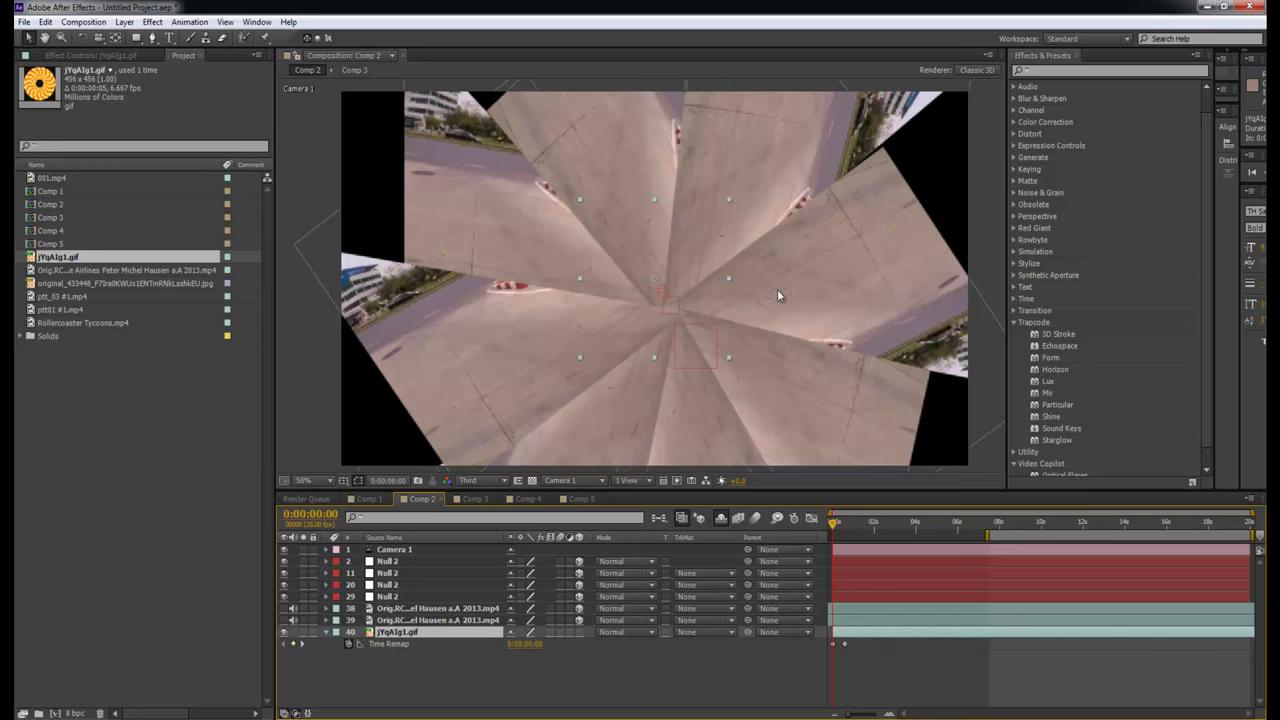
# Scale up the jYqAIg1.gif layer until it covers the whole frame behind the 3D shapes.
pyautogui.moveTo(728, 200); pyautogui.dragTo(987, 63)
pyautogui.scroll(-3, 836, 232)
pyautogui.scroll(2, 732, 201)
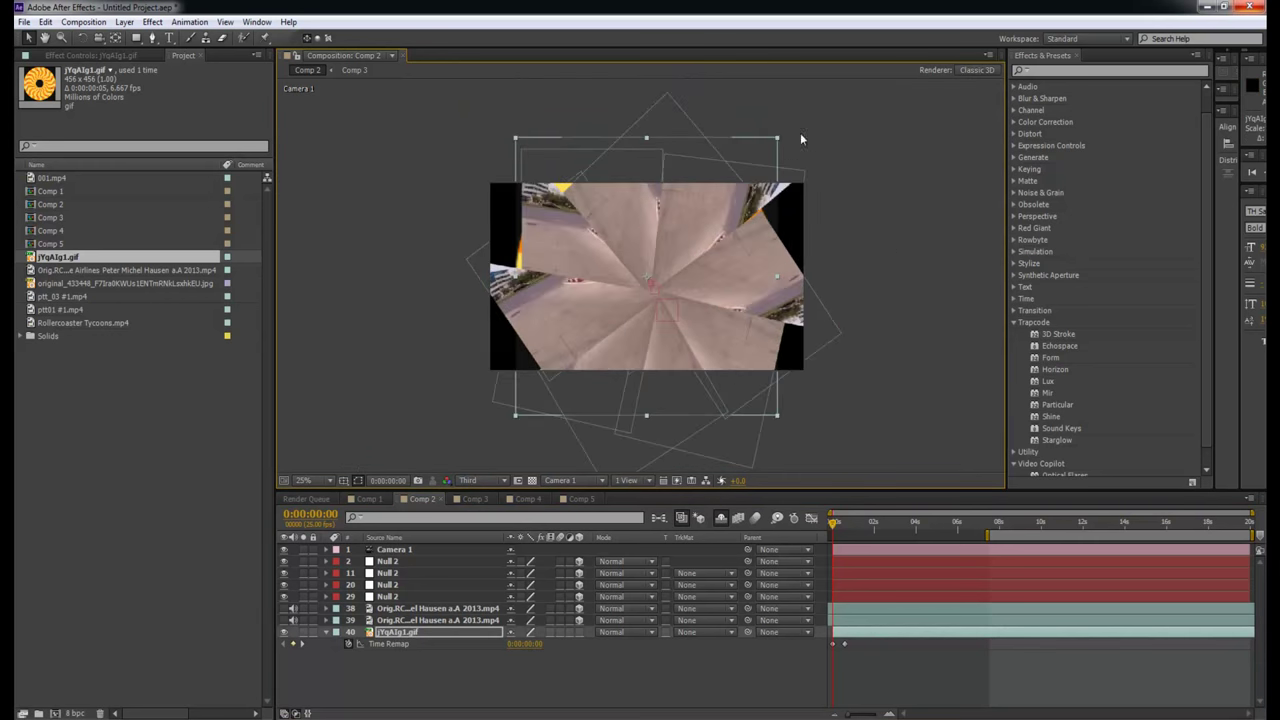
pyautogui.click(838, 634)
pyautogui.moveTo(778, 138); pyautogui.dragTo(847, 130)
# Add the expression time*-20 to the Rotation of the jYqAIg1.gif layer.
pyautogui.press('r')
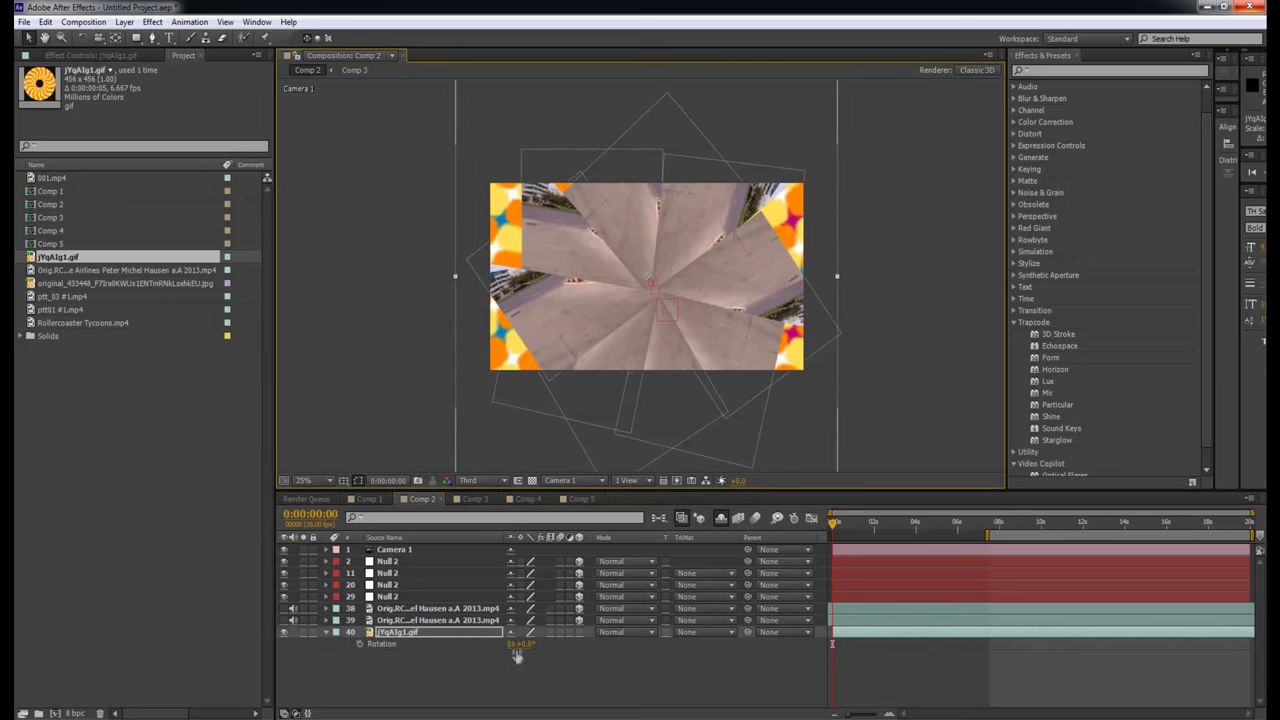
pyautogui.keyDown('alt'); pyautogui.click(360, 644); pyautogui.keyUp('alt')
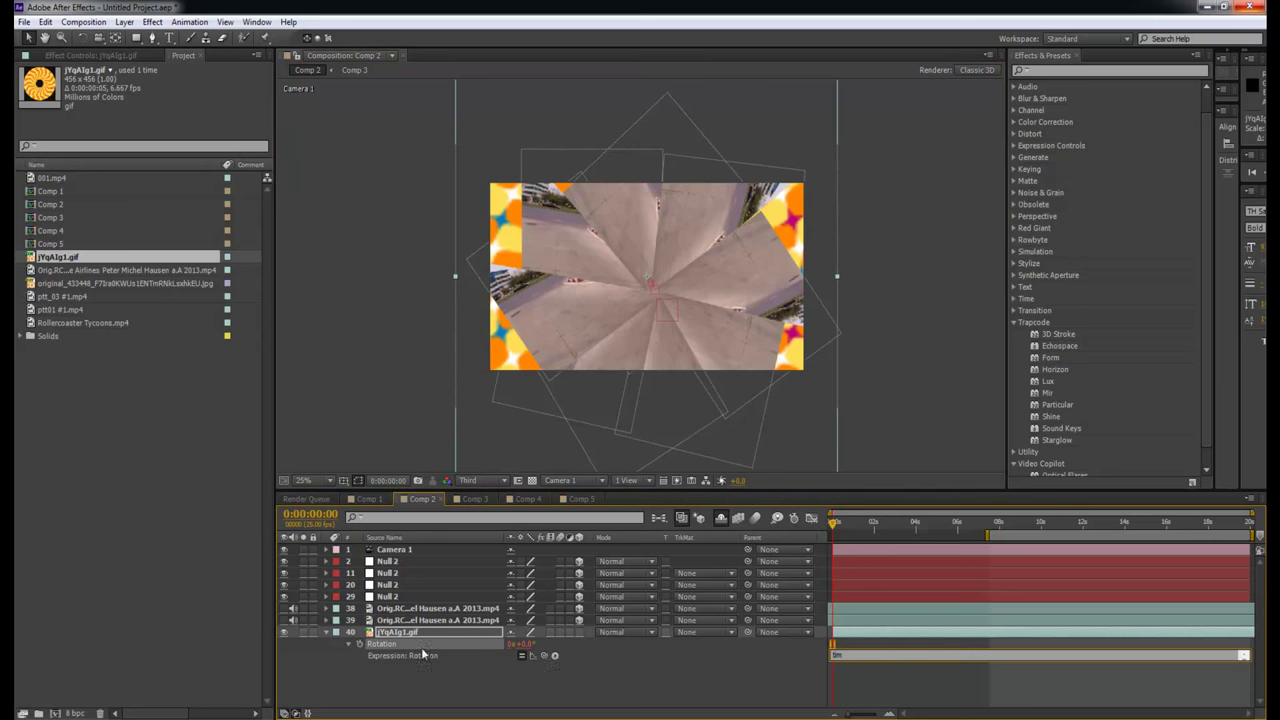
pyautogui.write('time*-20')
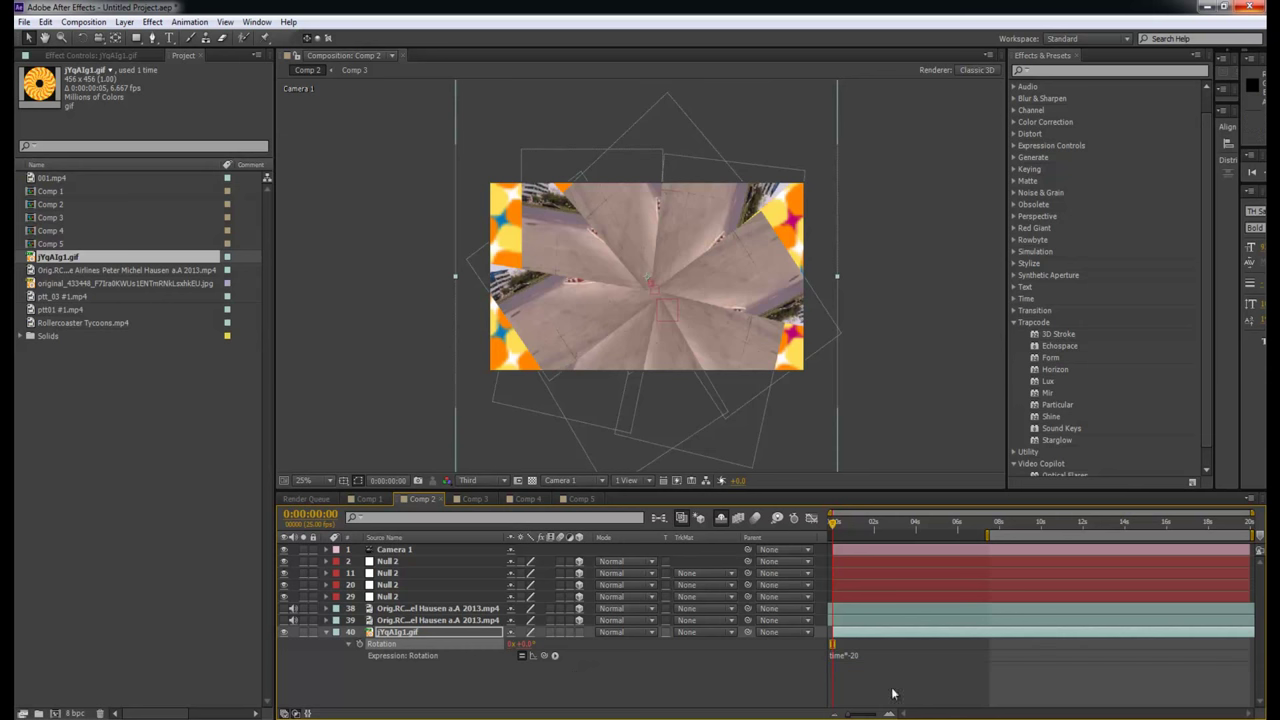
pyautogui.click(884, 556)
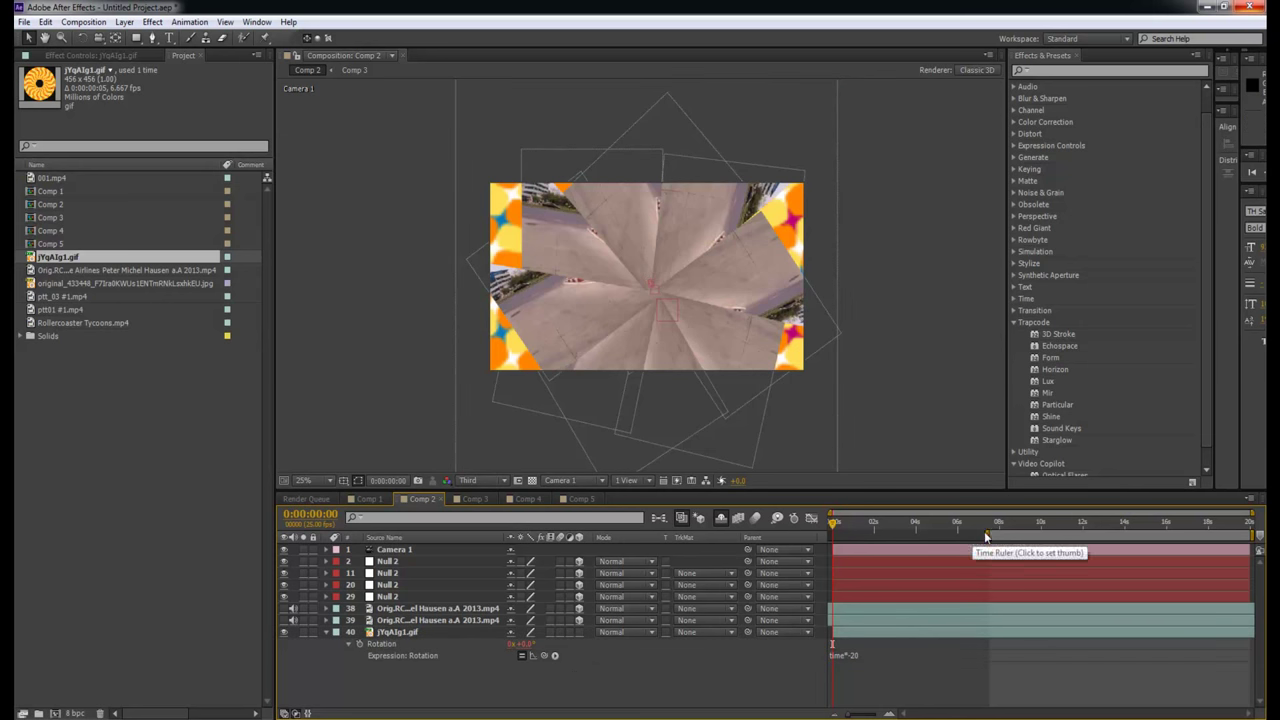
# Extend the work area back to the start of Comp 2 and play a RAM preview with the rotating GIF background.
pyautogui.moveTo(988, 535); pyautogui.dragTo(977, 535)
pyautogui.moveTo(838, 524); pyautogui.dragTo(917, 514)
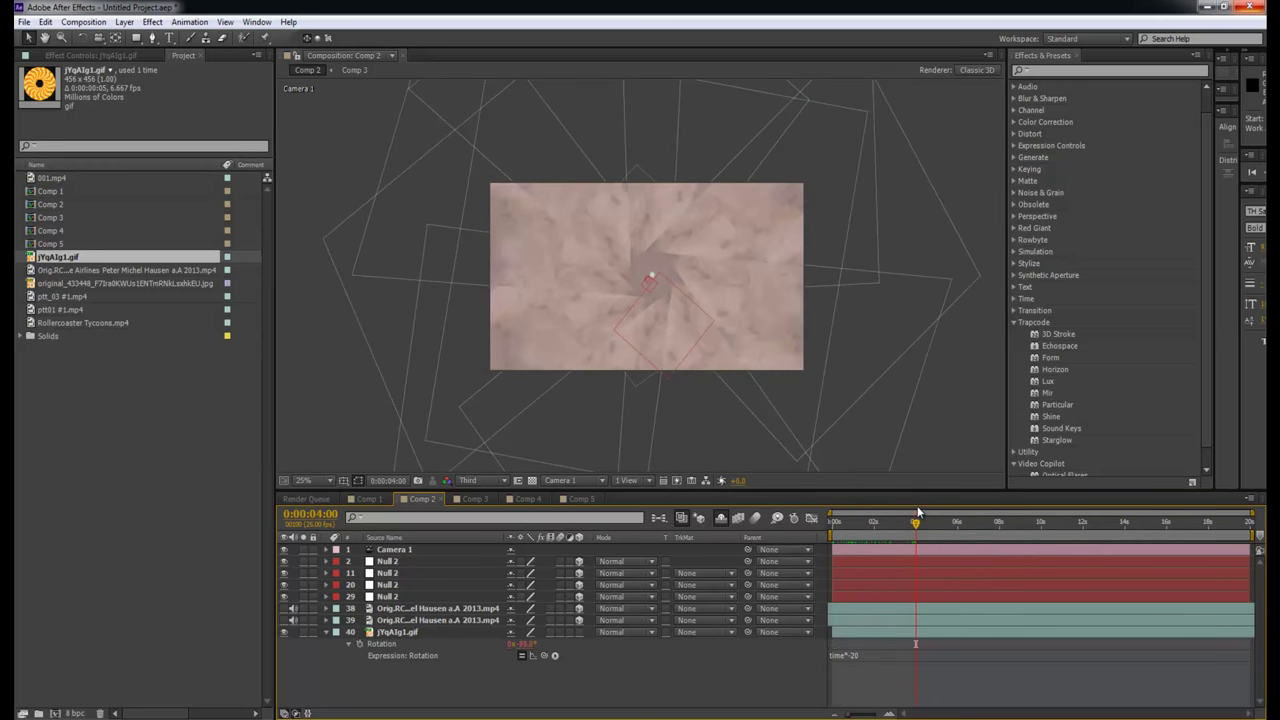
pyautogui.press('space')
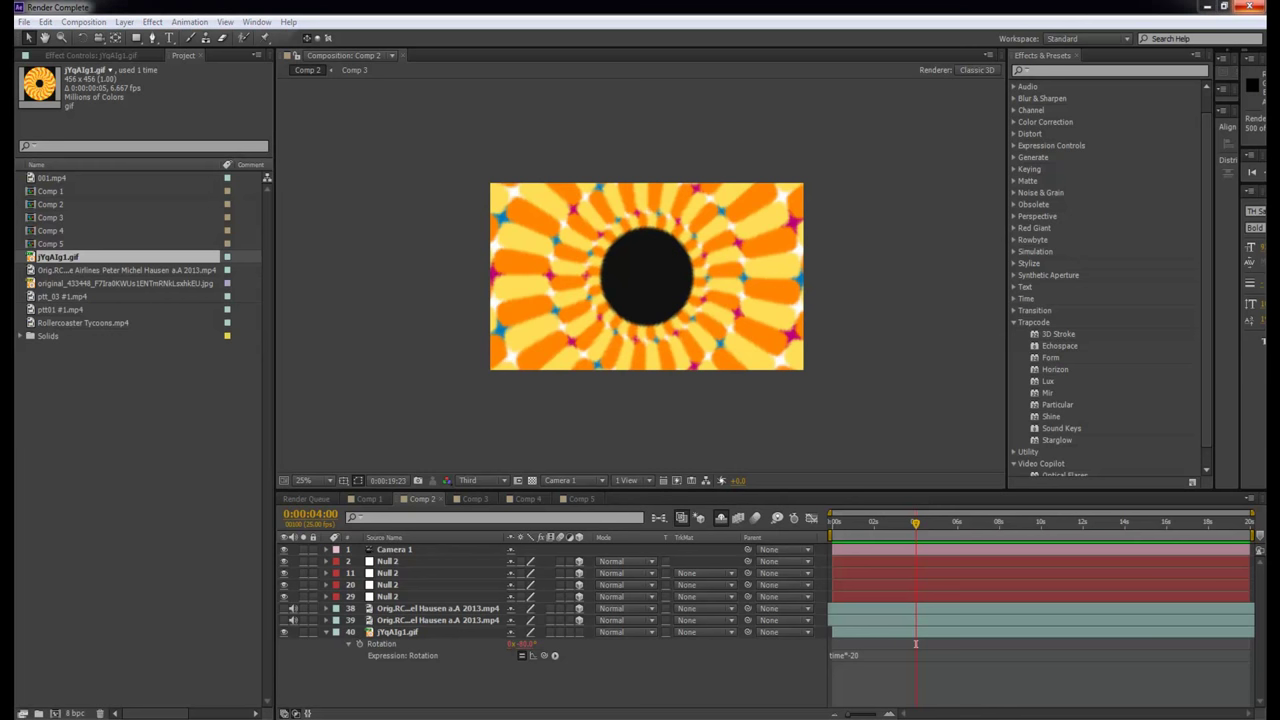
pyautogui.press('space')
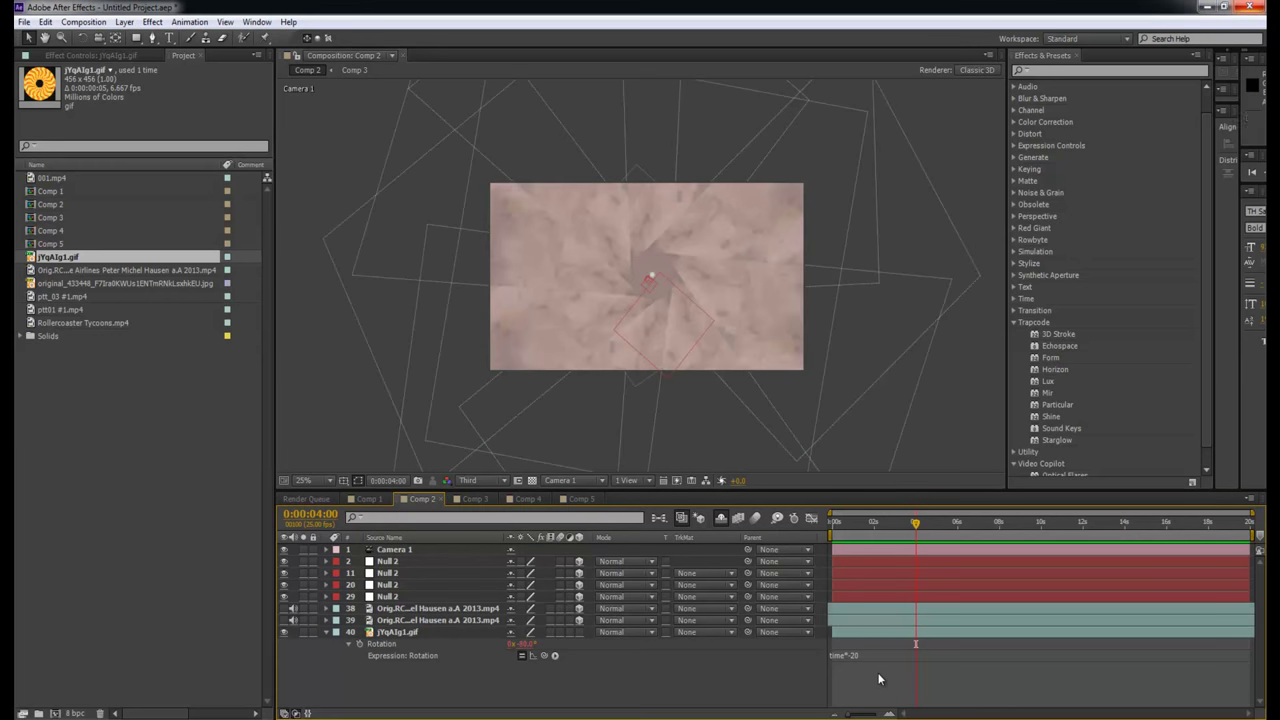
pyautogui.press('KP_0')
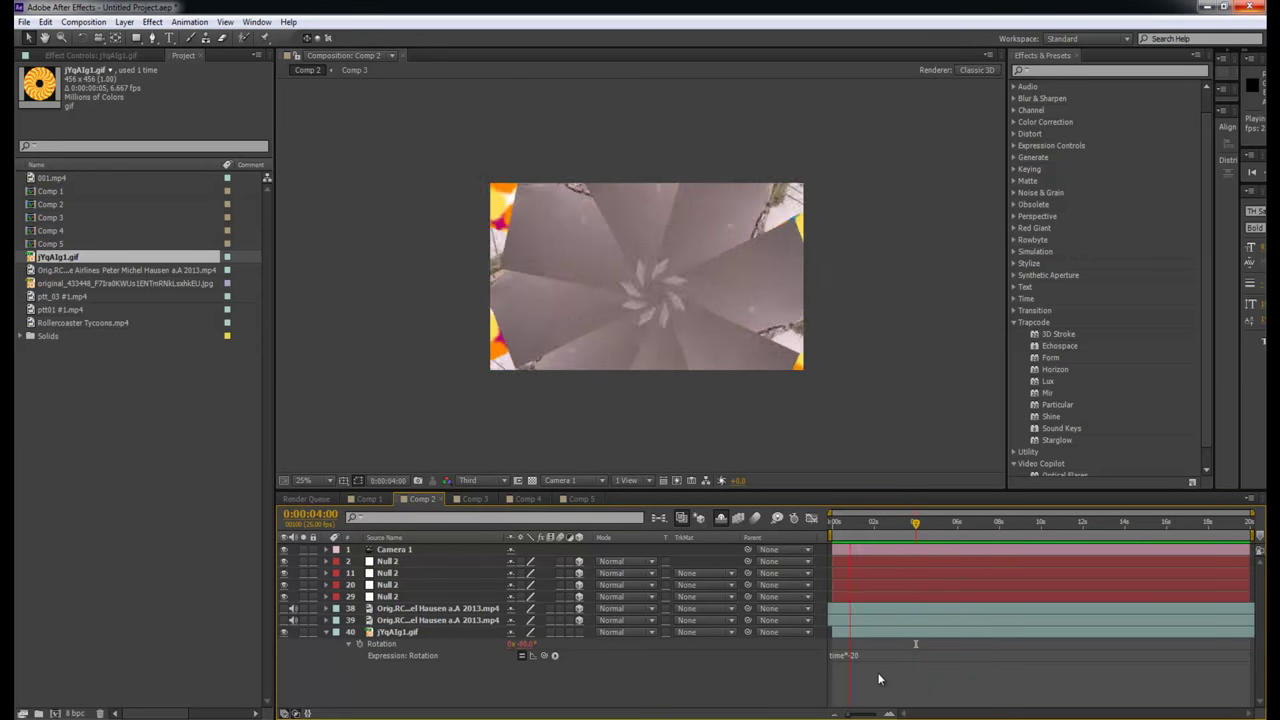